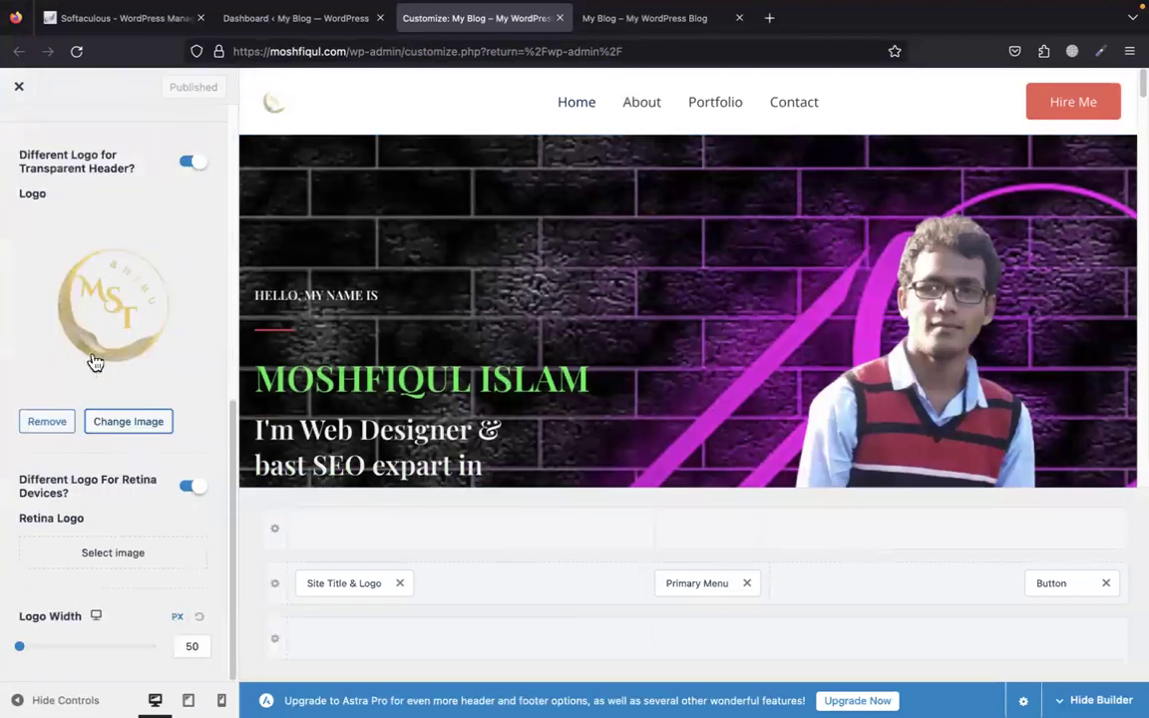
Try increasing the transparent header logo's width to 67 px
click(192, 648)
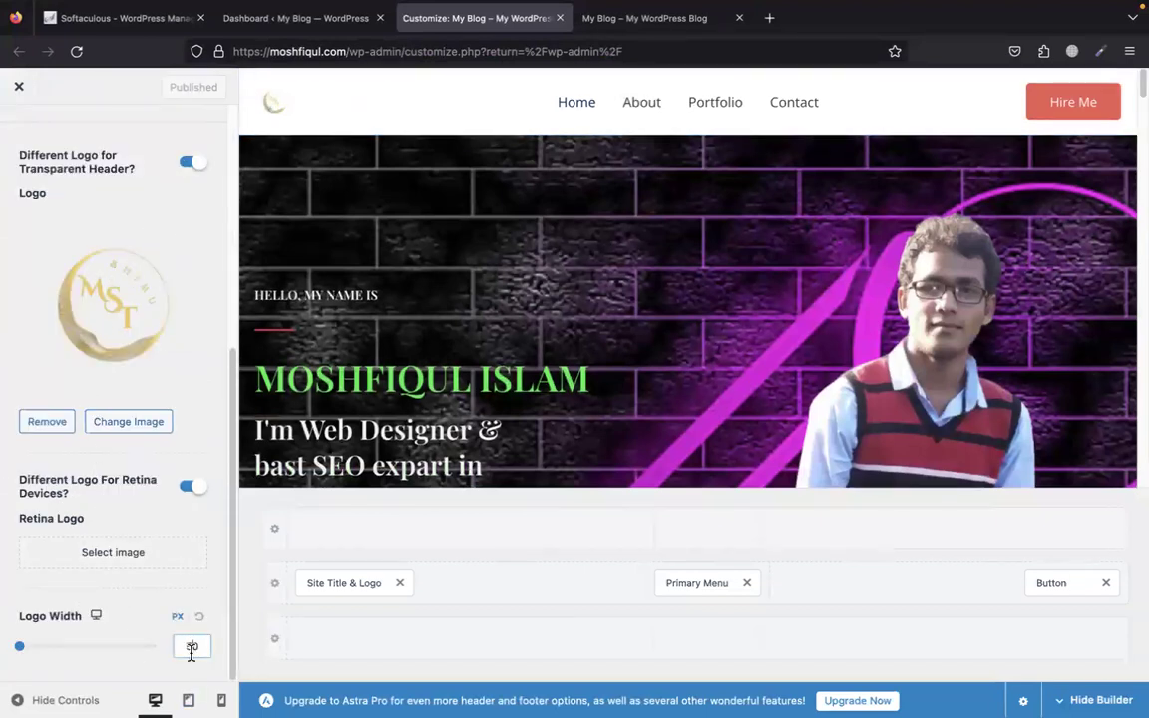
key(Up)
key(Up)
key(Up)
key(Up)
key(Up)
key(Up)
key(Up)
key(Up)
key(Up)
key(Up)
key(Up)
key(Up)
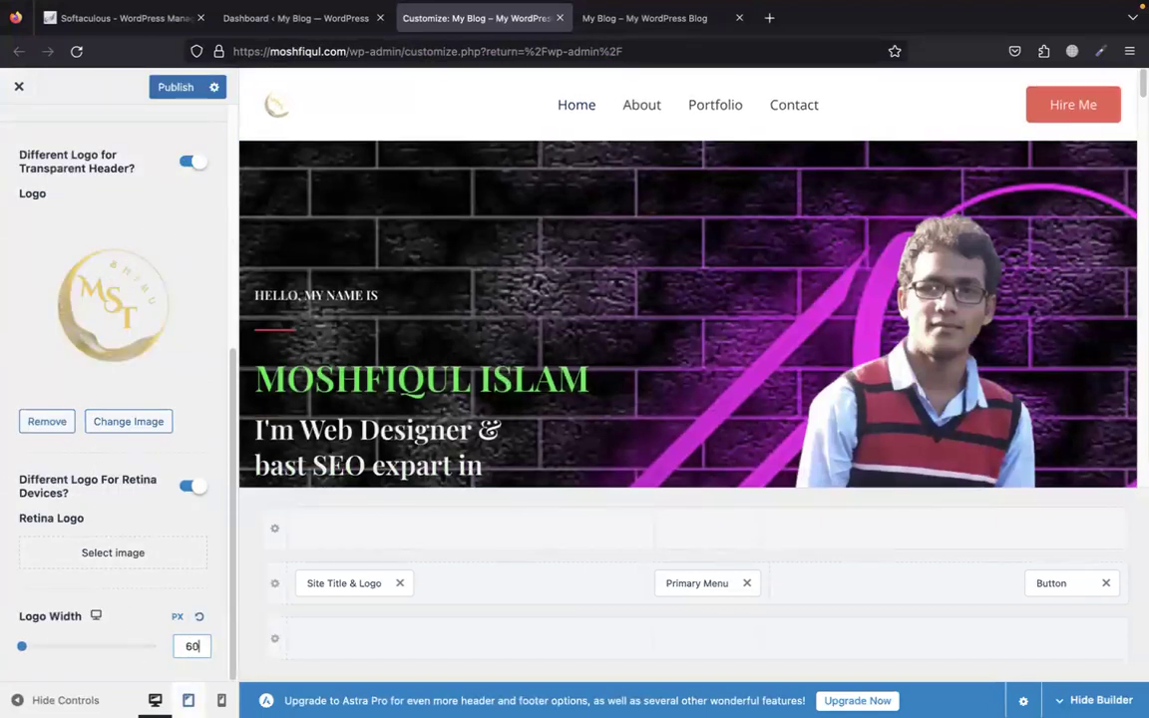
key(Up)
key(Up)
key(Up)
key(Up)
key(Up)
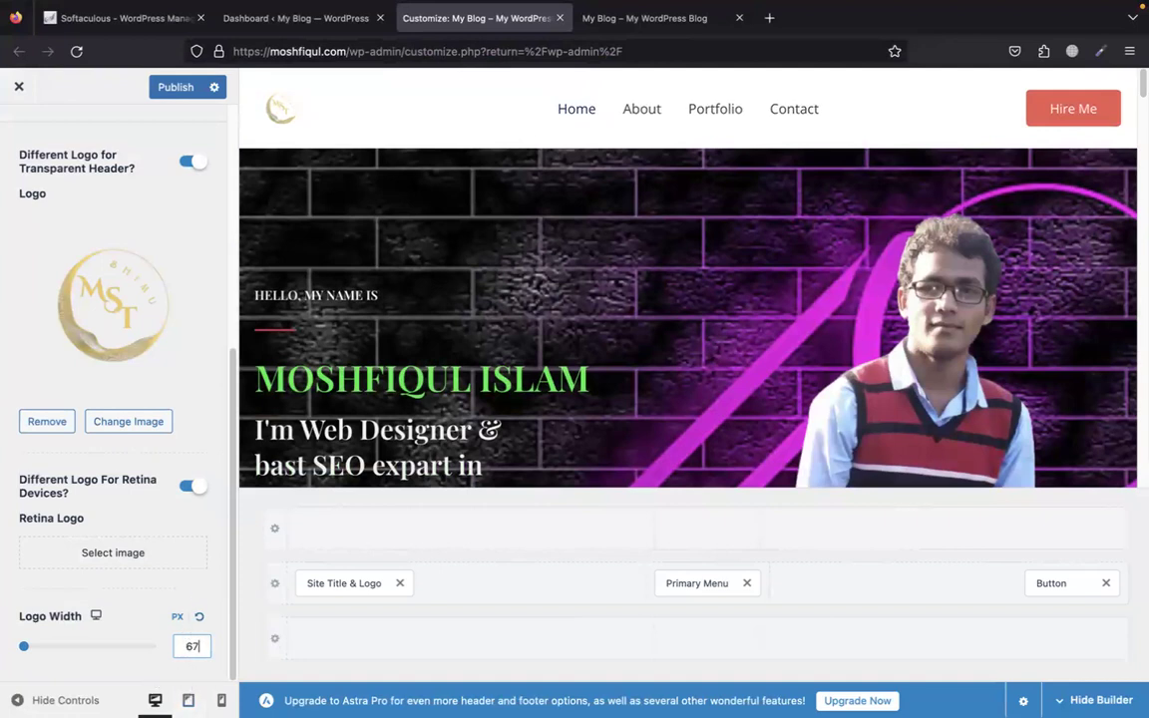
Reduce the transparent header logo's width to 51 px
key(Down)
key(Down)
key(Down)
key(Down)
key(Down)
key(Down)
key(Down)
key(Down)
key(Down)
key(Down)
key(Down)
key(Down)
key(Down)
key(Down)
key(Down)
key(Down)
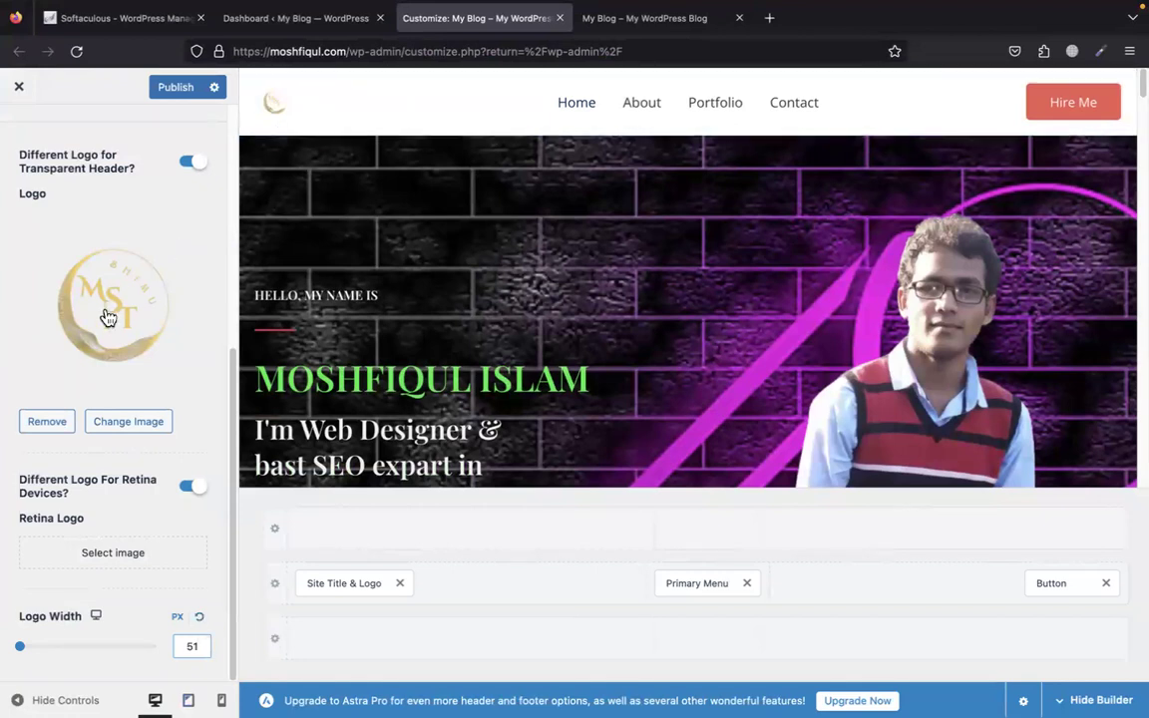
Select the transparent header logo S-removebg-preview.png in the media library and open it for image editing
click(162, 269)
click(84, 400)
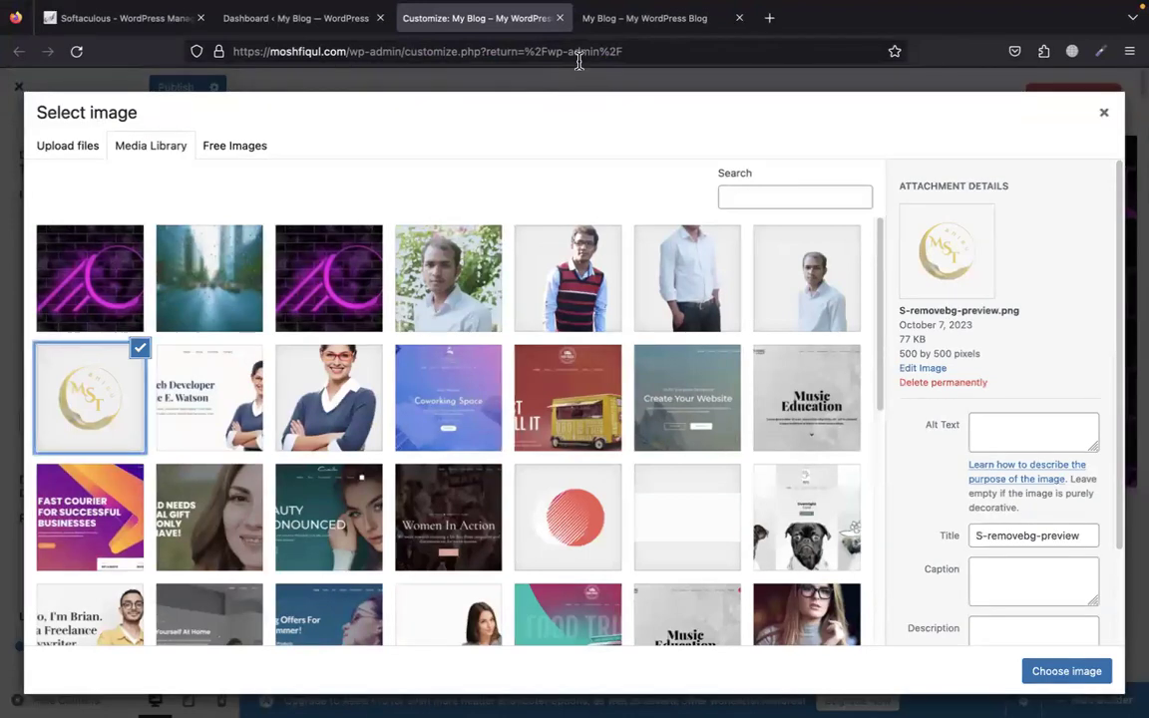
key(ctrl+Tab)
scroll(152, 151, up, 2)
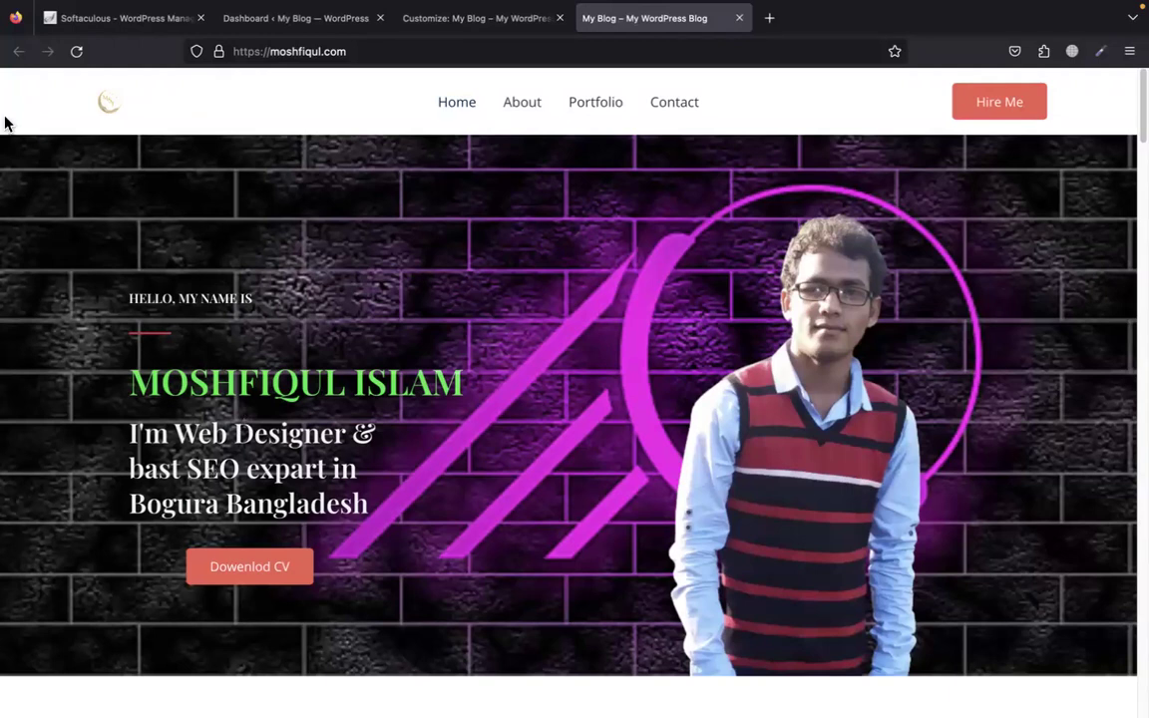
mouse_move(611, 20)
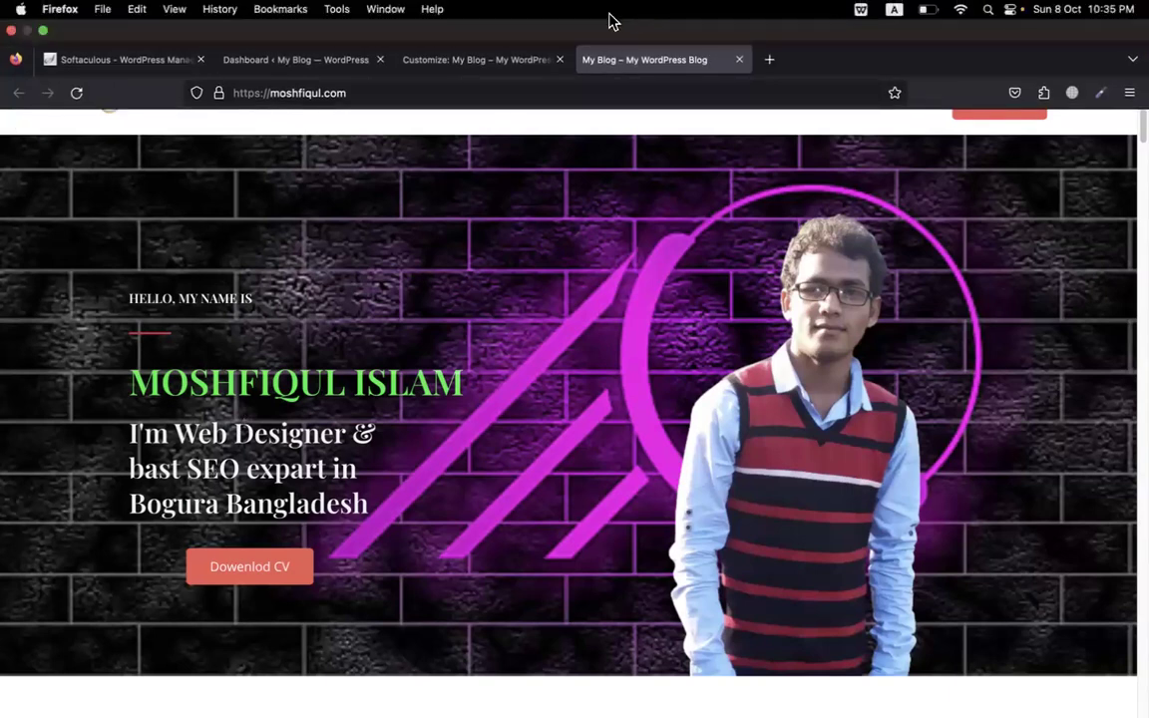
click(417, 66)
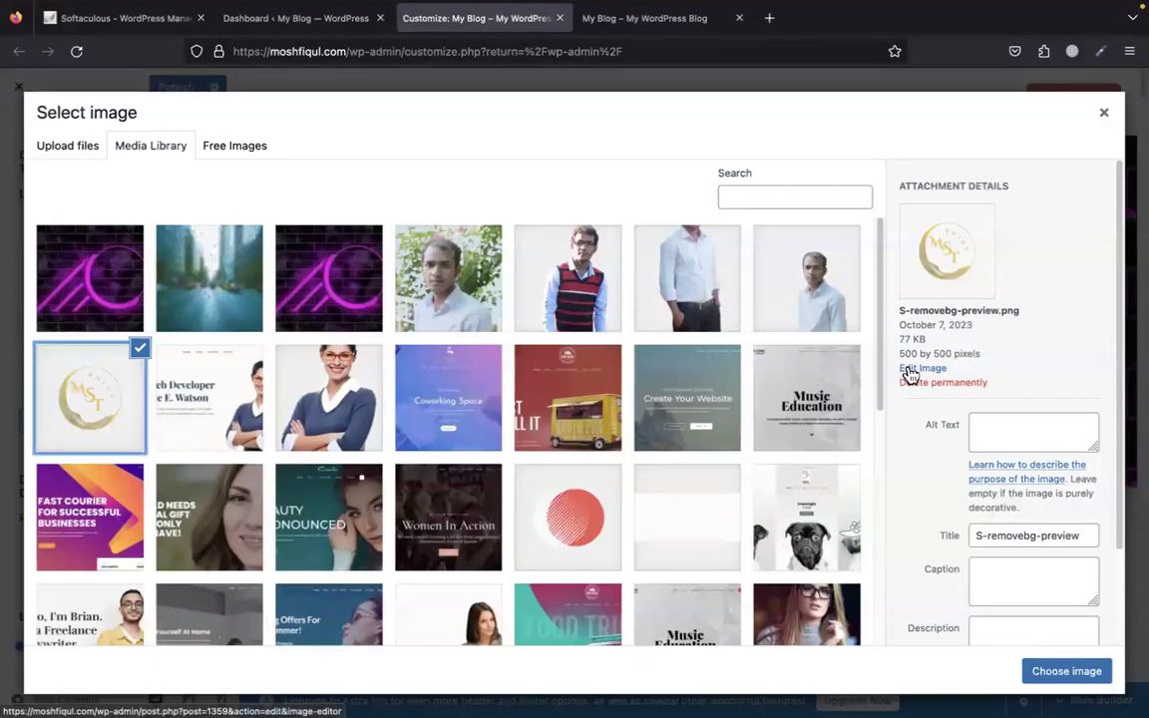
click(909, 369)
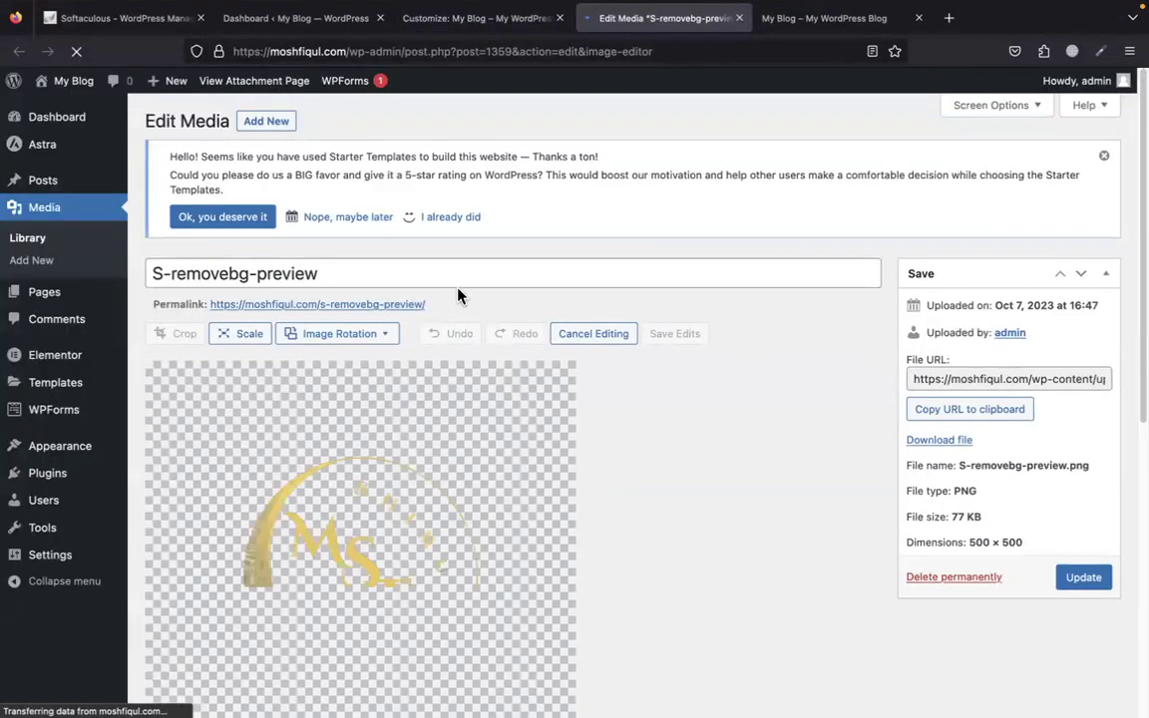
Frame a crop selection of about 314 × 319 px tightly around the logo, starting at about 94, 90
scroll(318, 356, down, 1)
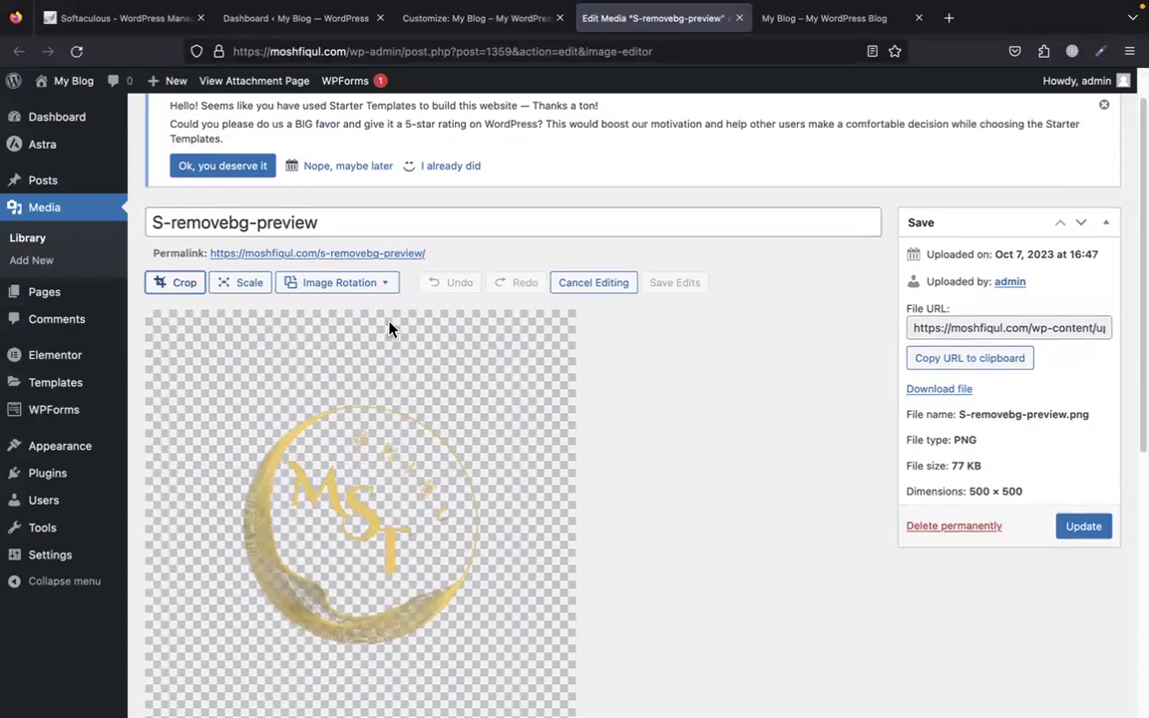
click(180, 288)
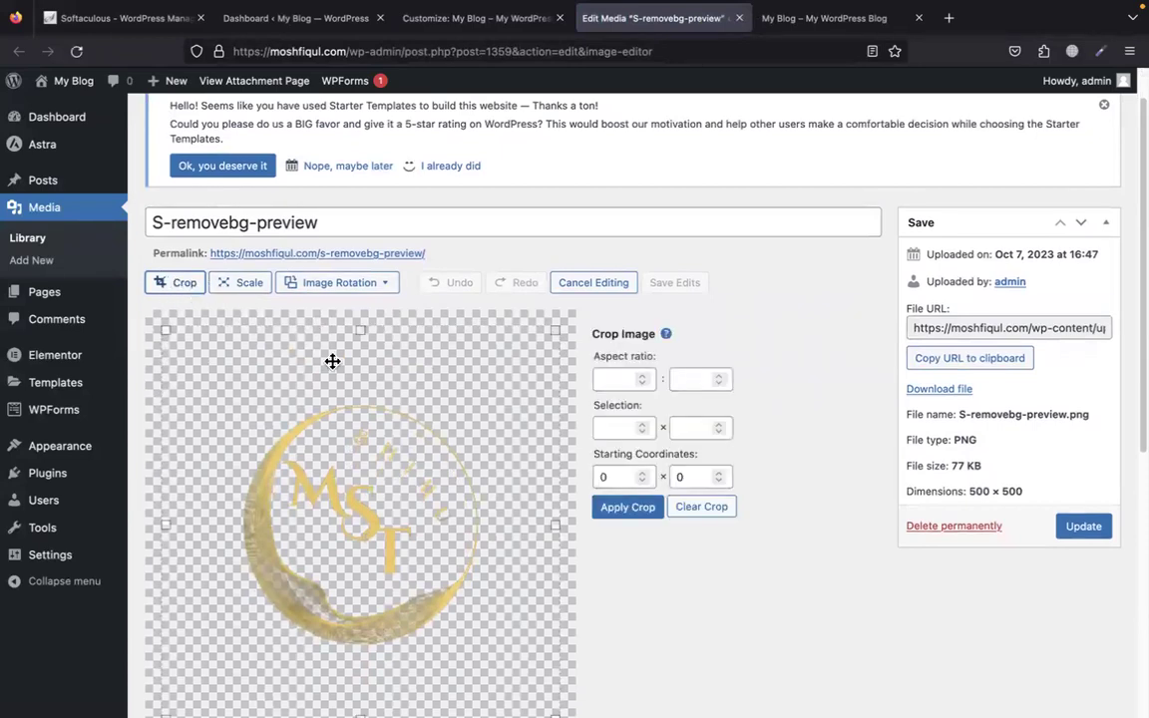
scroll(359, 299, down, 2)
drag(360, 253, 356, 319)
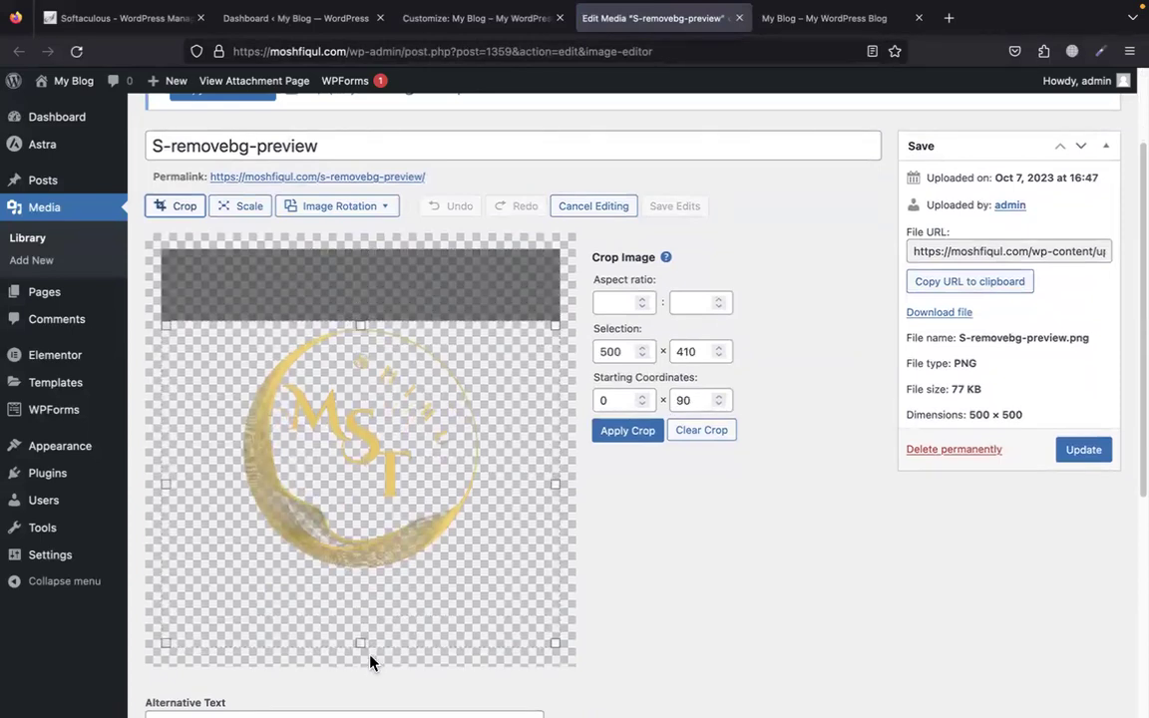
drag(361, 644, 374, 585)
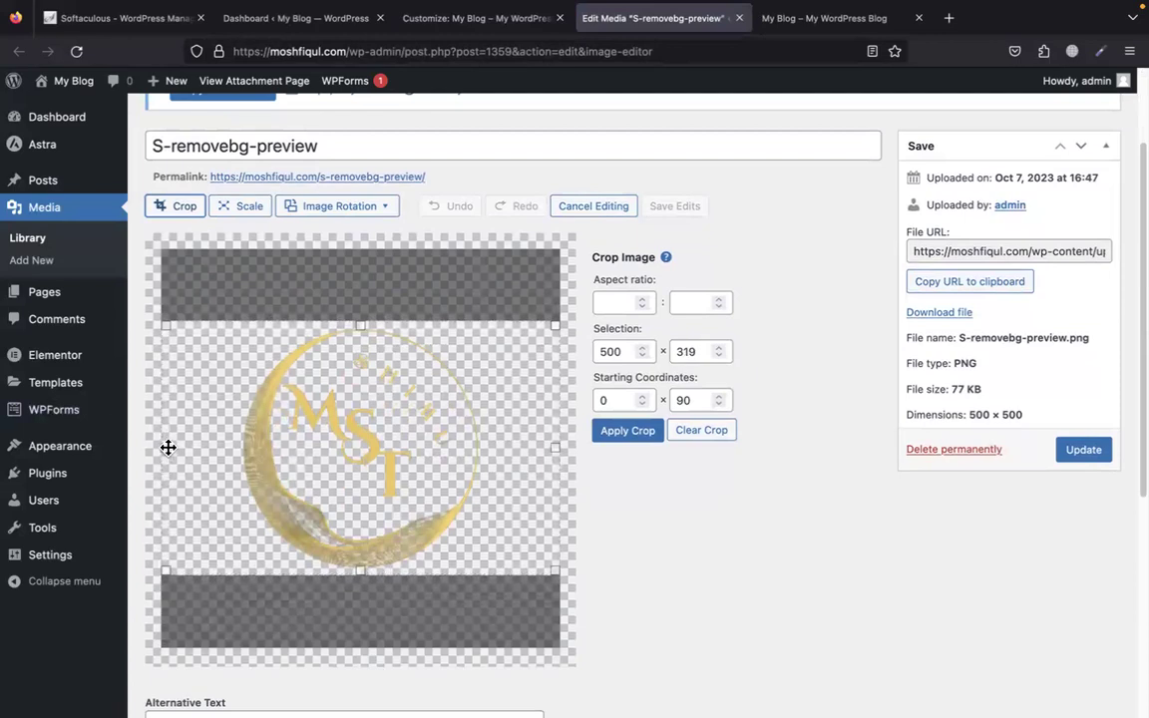
drag(163, 448, 232, 448)
drag(556, 448, 485, 444)
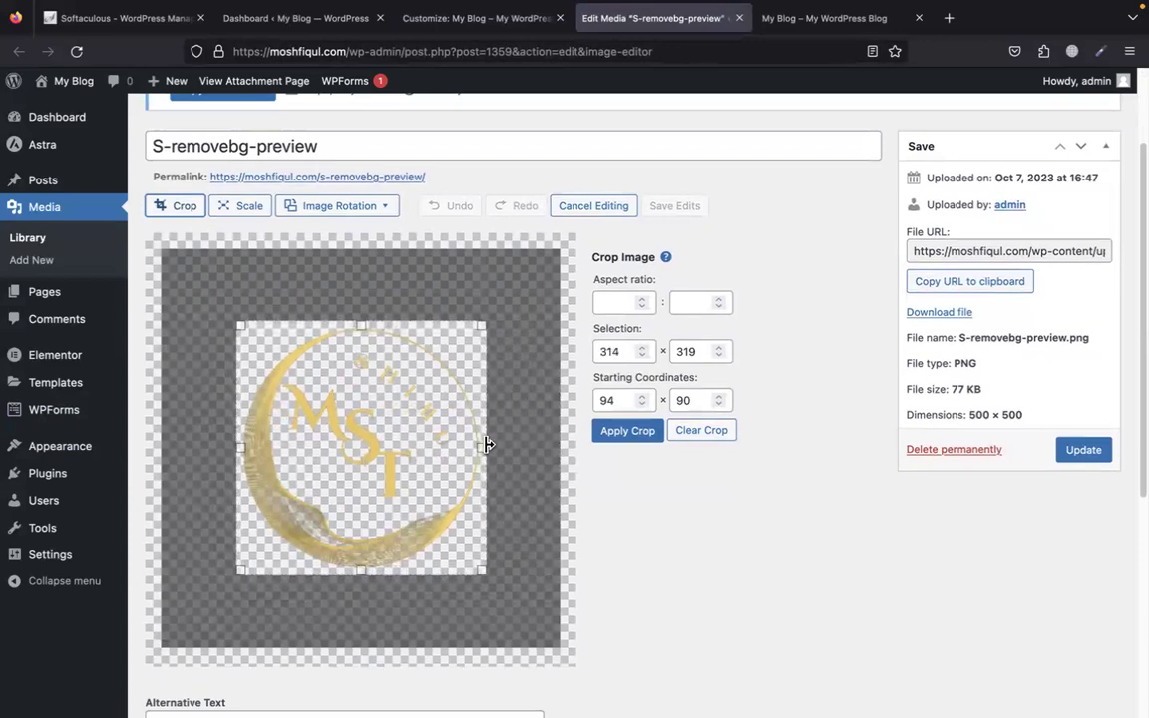
Apply the crop to the logo image, save the edits and update the media file
click(627, 442)
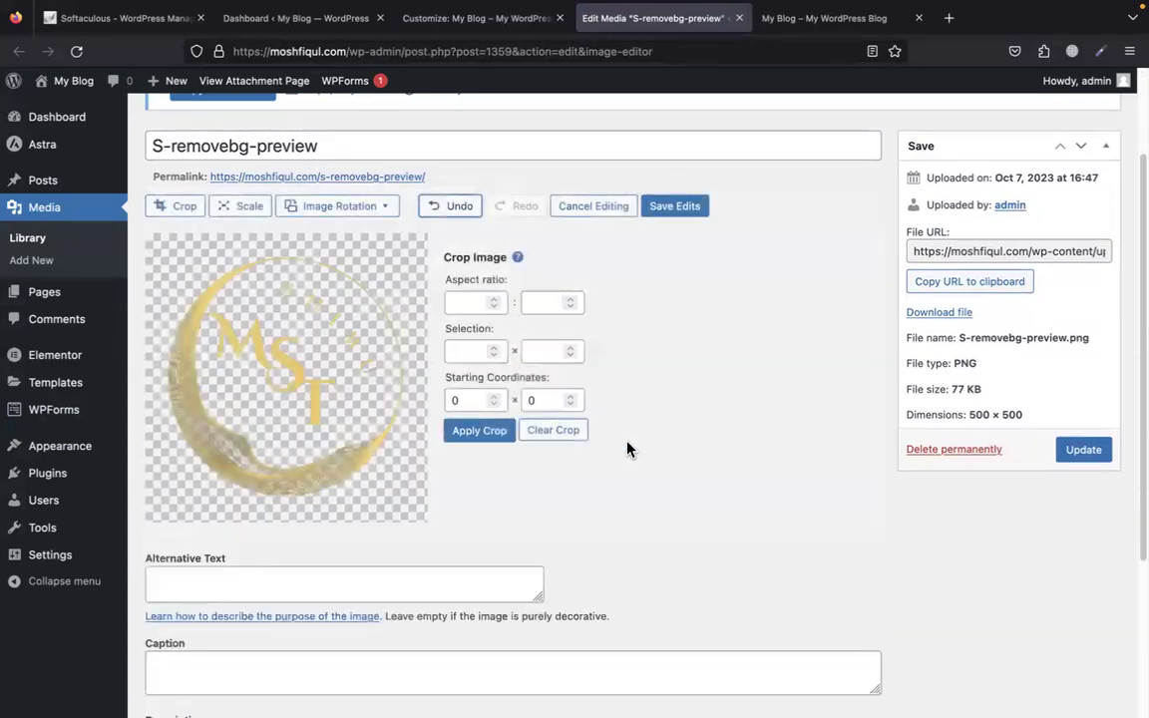
click(676, 210)
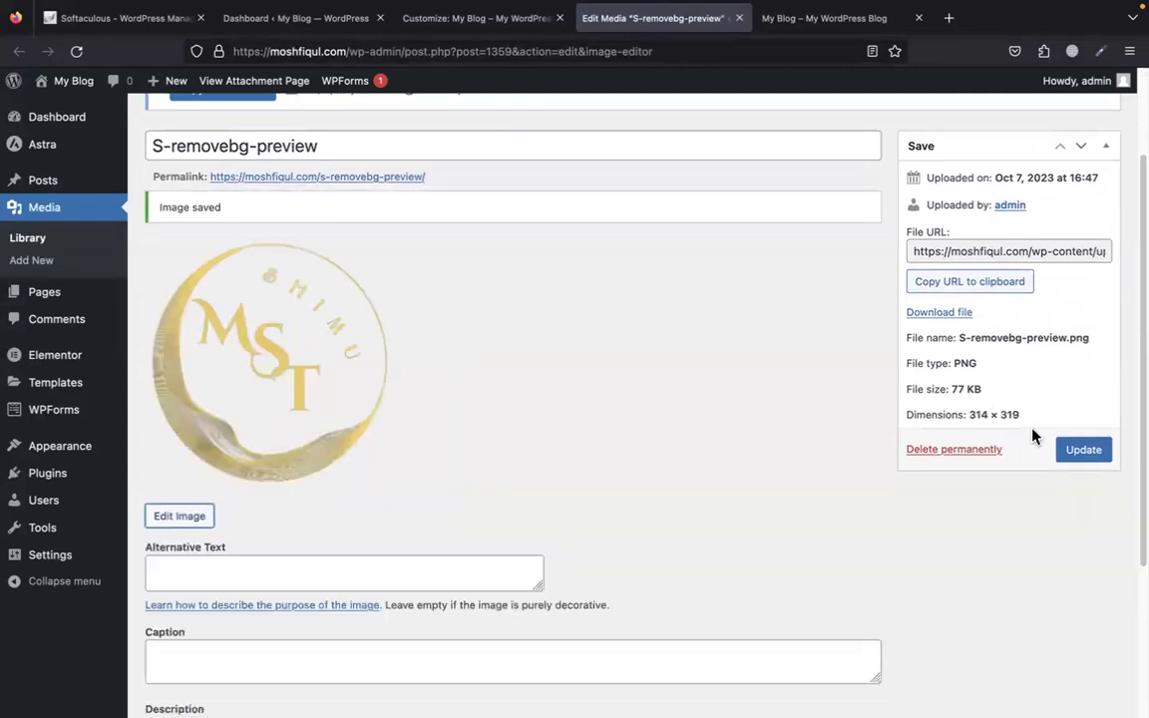
click(1063, 451)
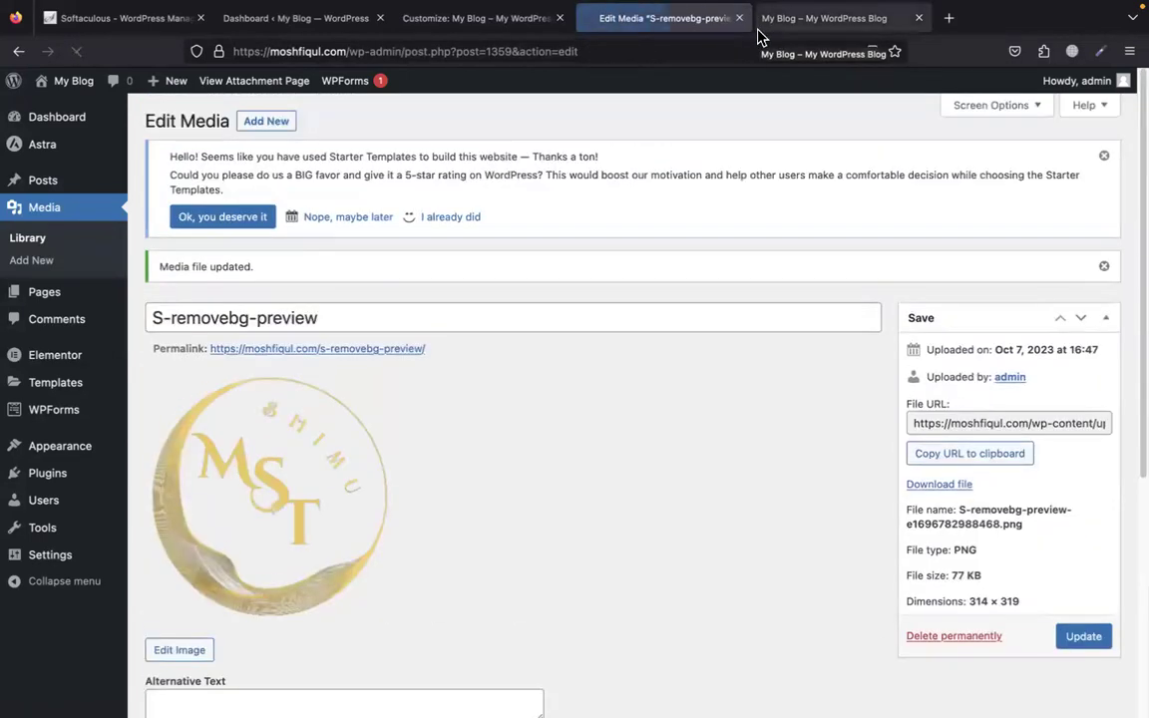
Reload the live site's home page and check the header logo
click(798, 18)
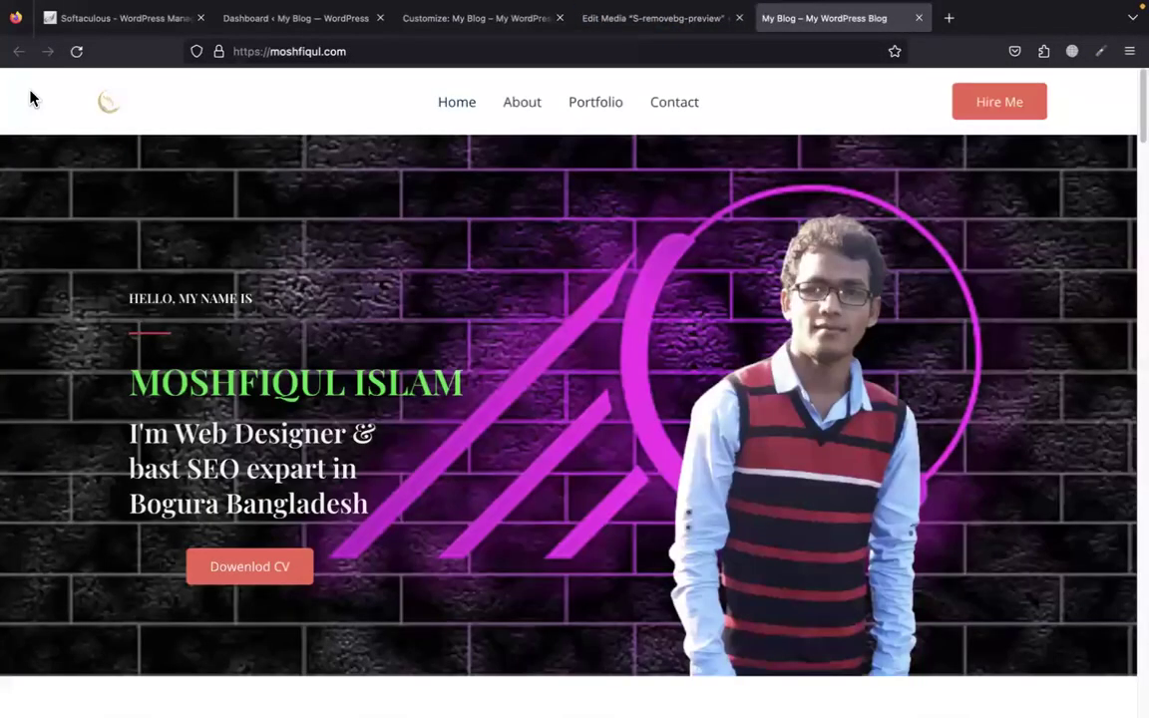
click(72, 56)
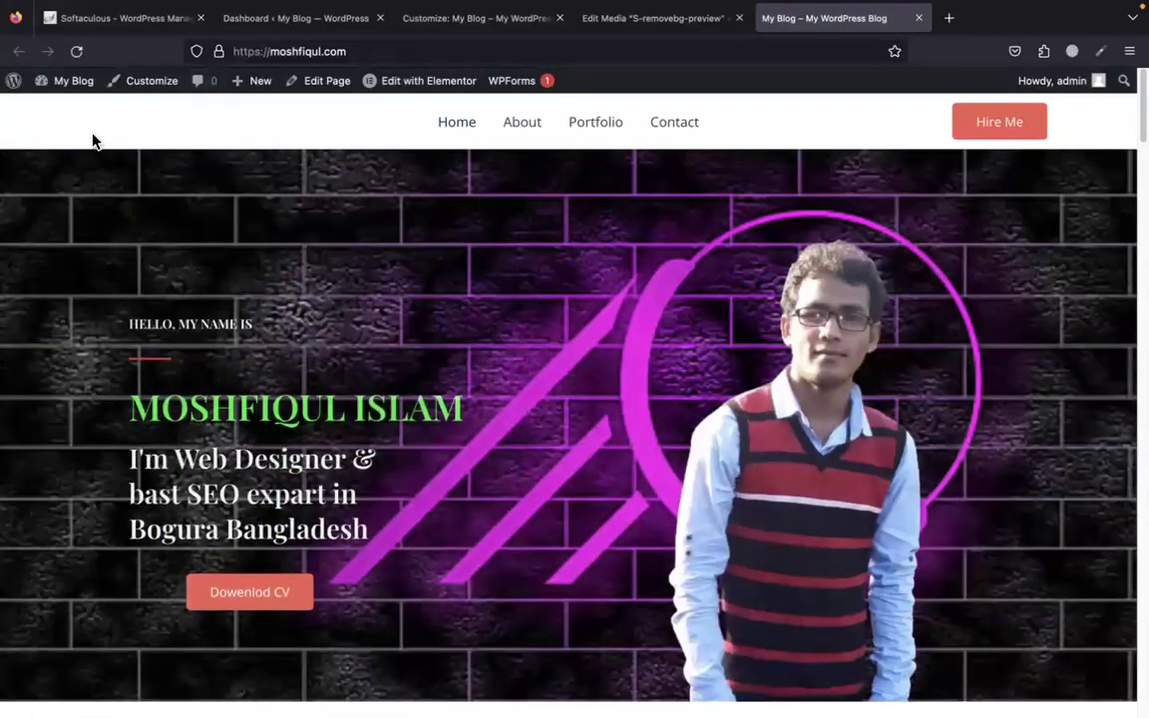
click(666, 24)
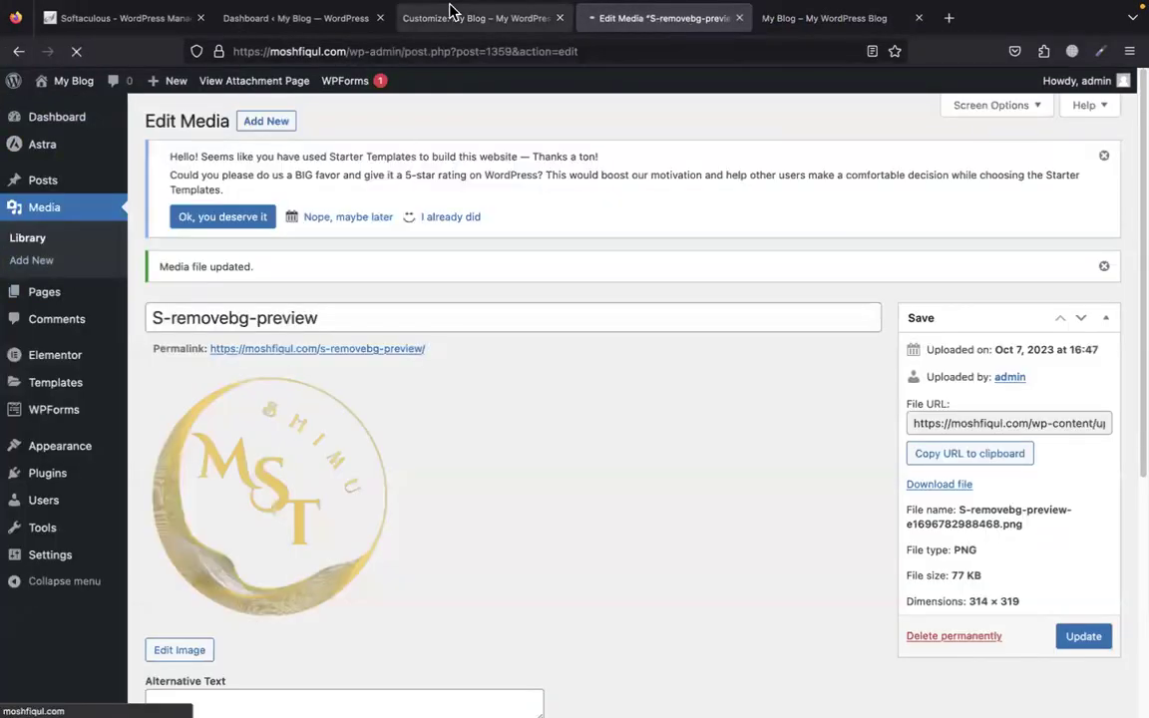
Reload the theme customizer without keeping its unsaved changes, and close the Edit Media page
click(409, 19)
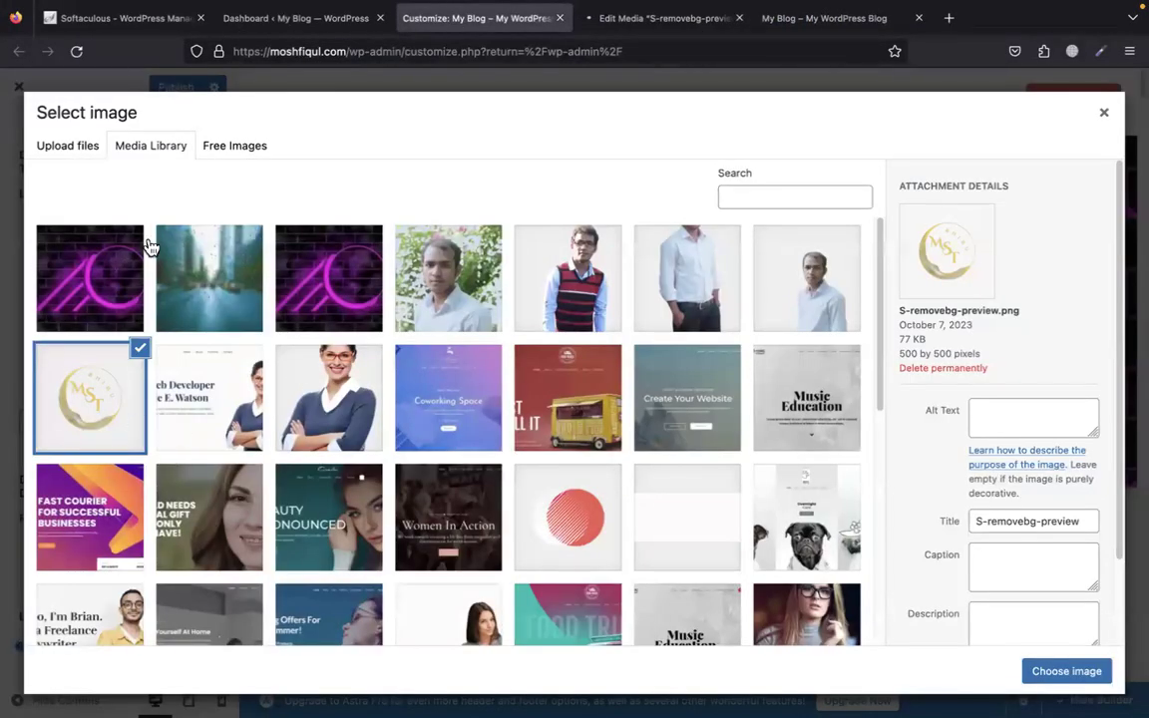
click(74, 53)
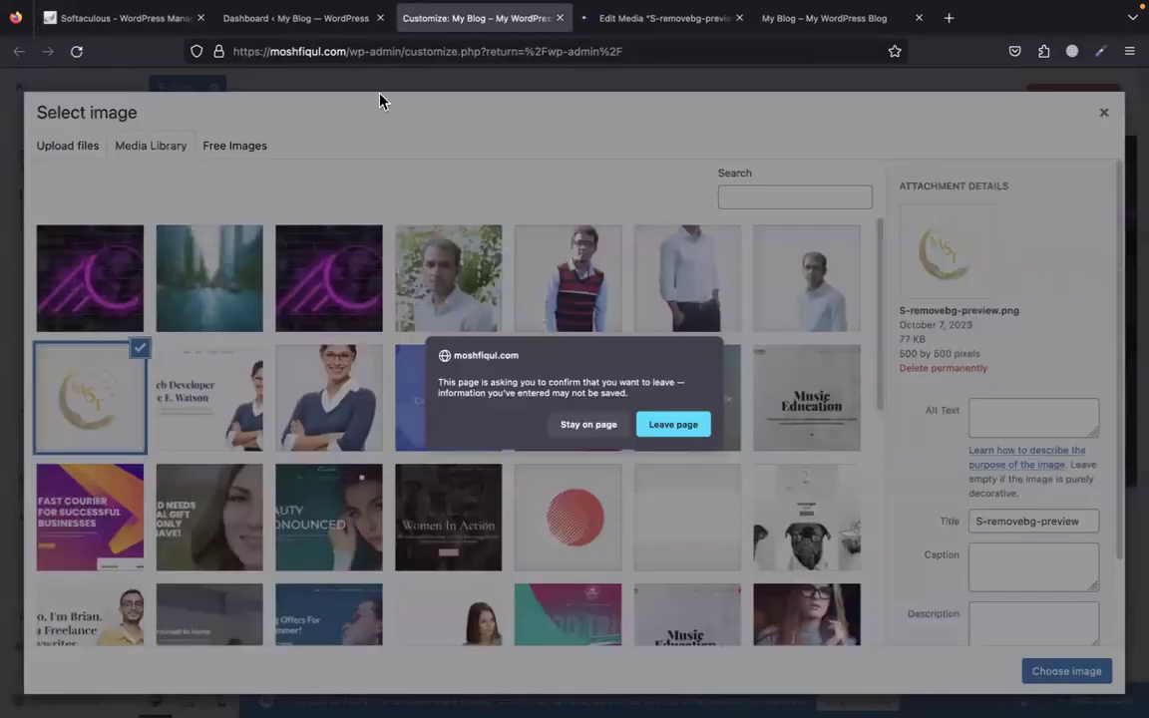
click(673, 423)
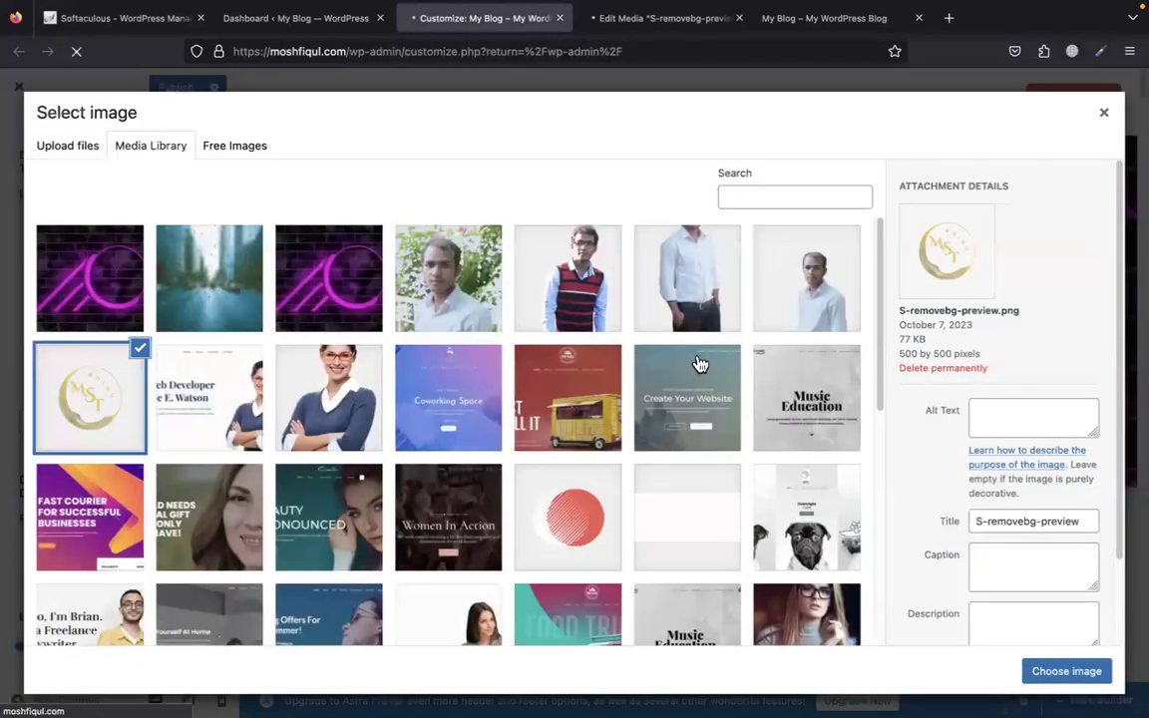
click(657, 19)
click(739, 19)
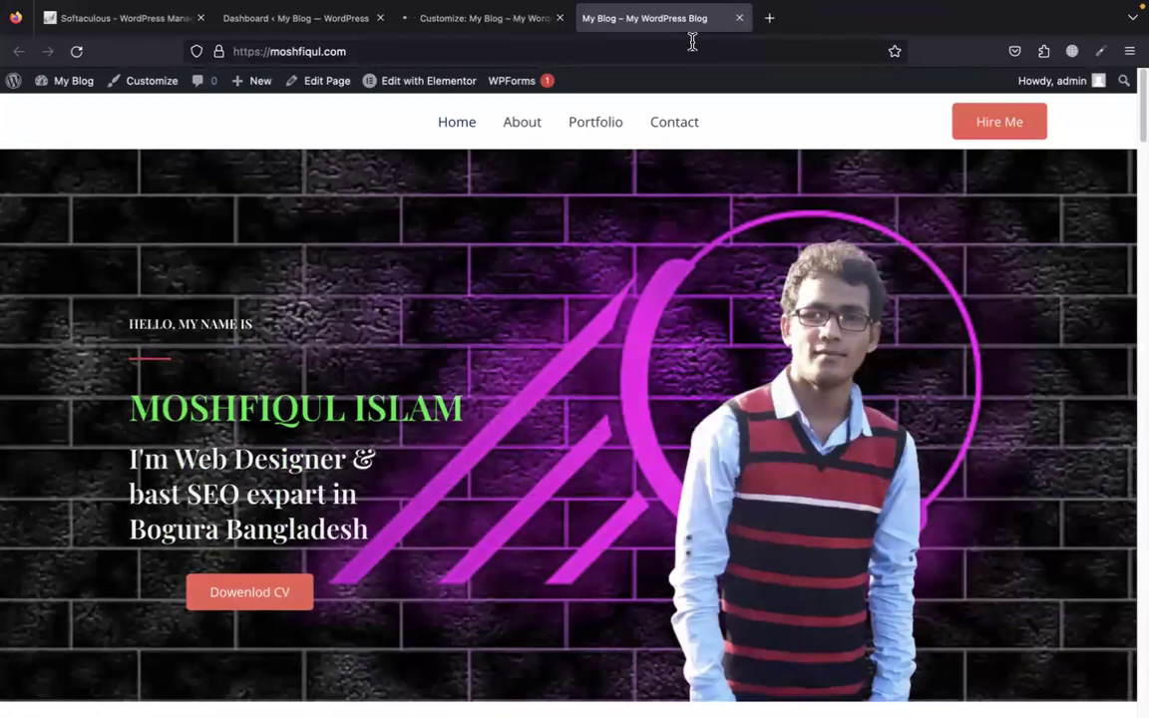
click(481, 28)
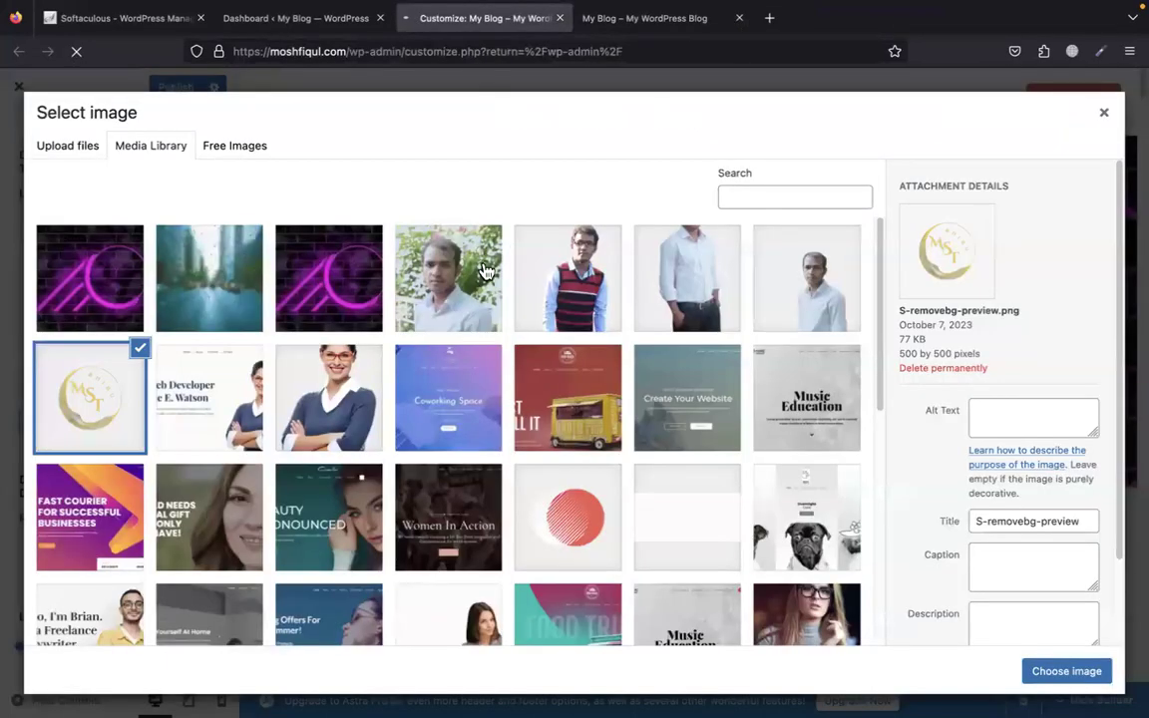
mouse_move(769, 8)
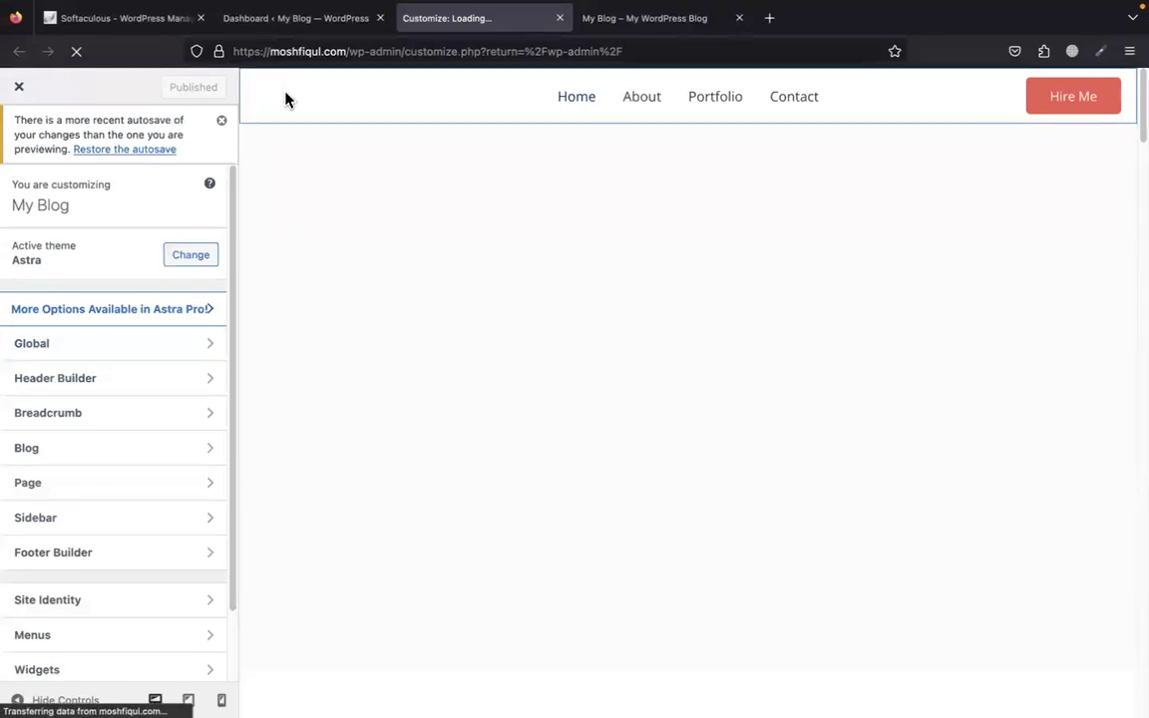
Set the cropped S-removebg-preview image as the Site Title & Logo element's logo in the Header Builder
click(79, 383)
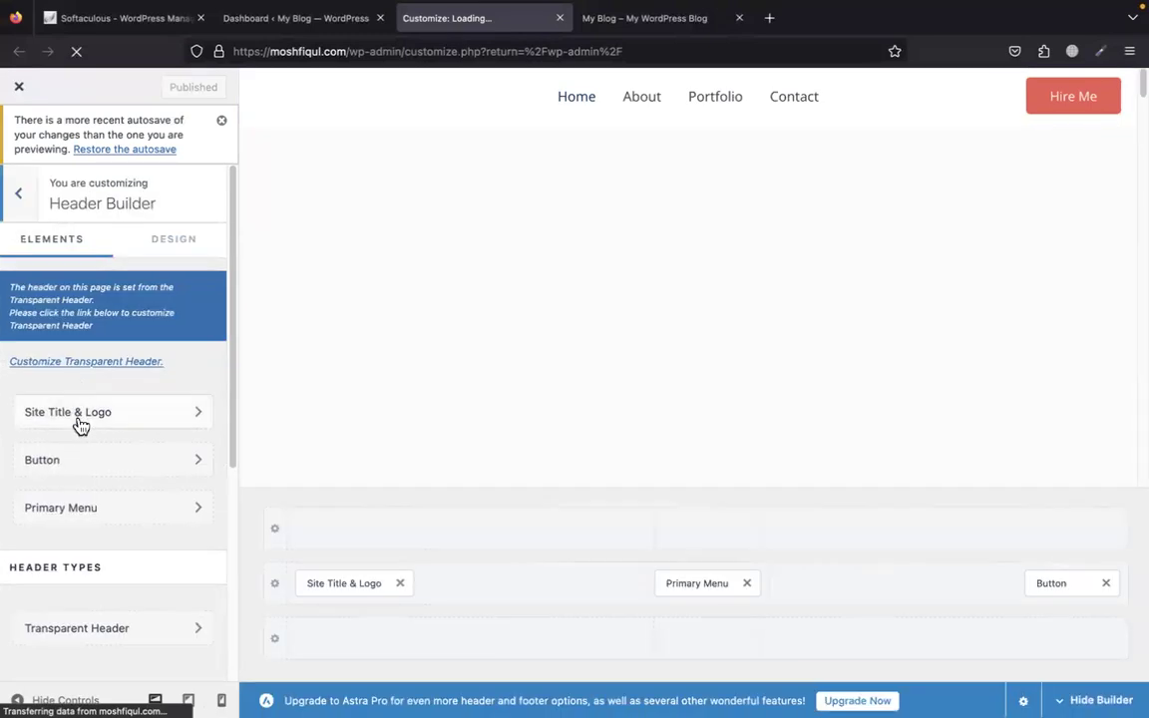
click(336, 583)
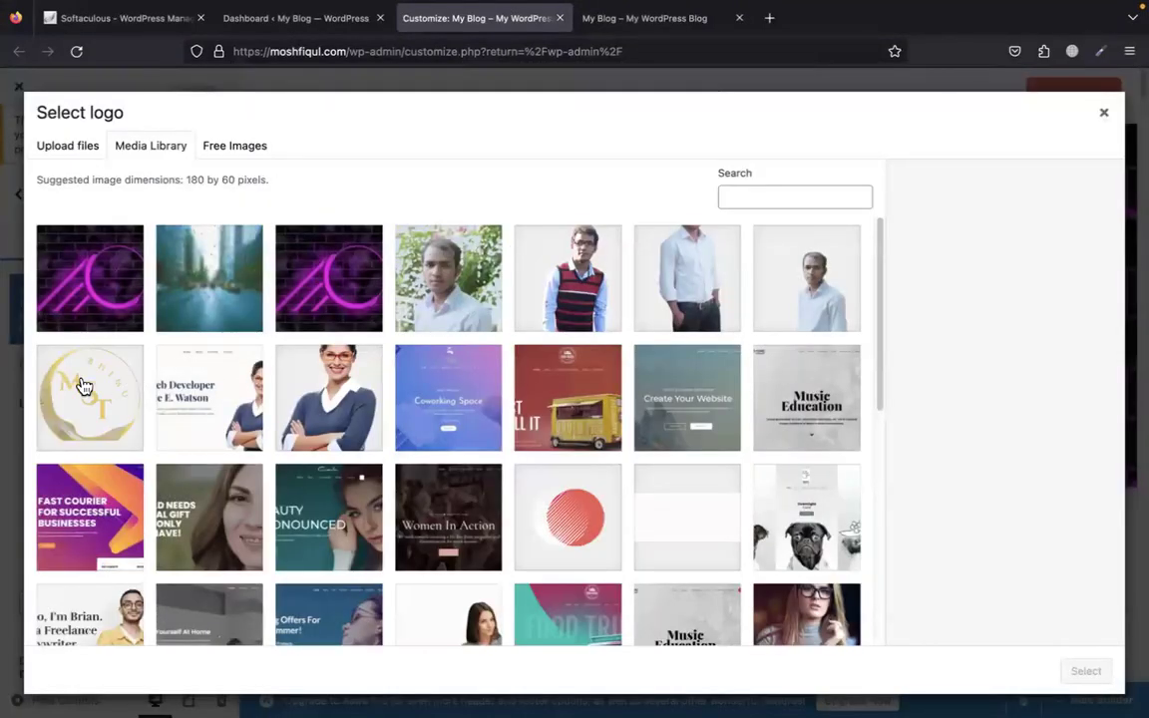
click(75, 349)
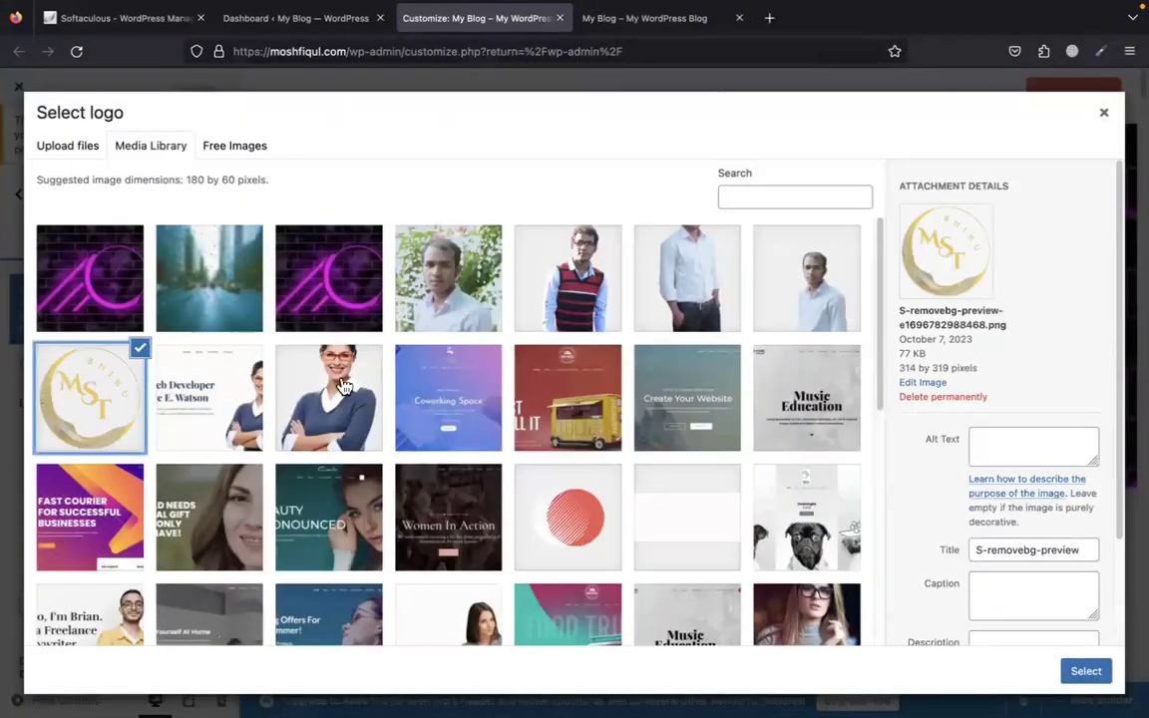
click(1074, 676)
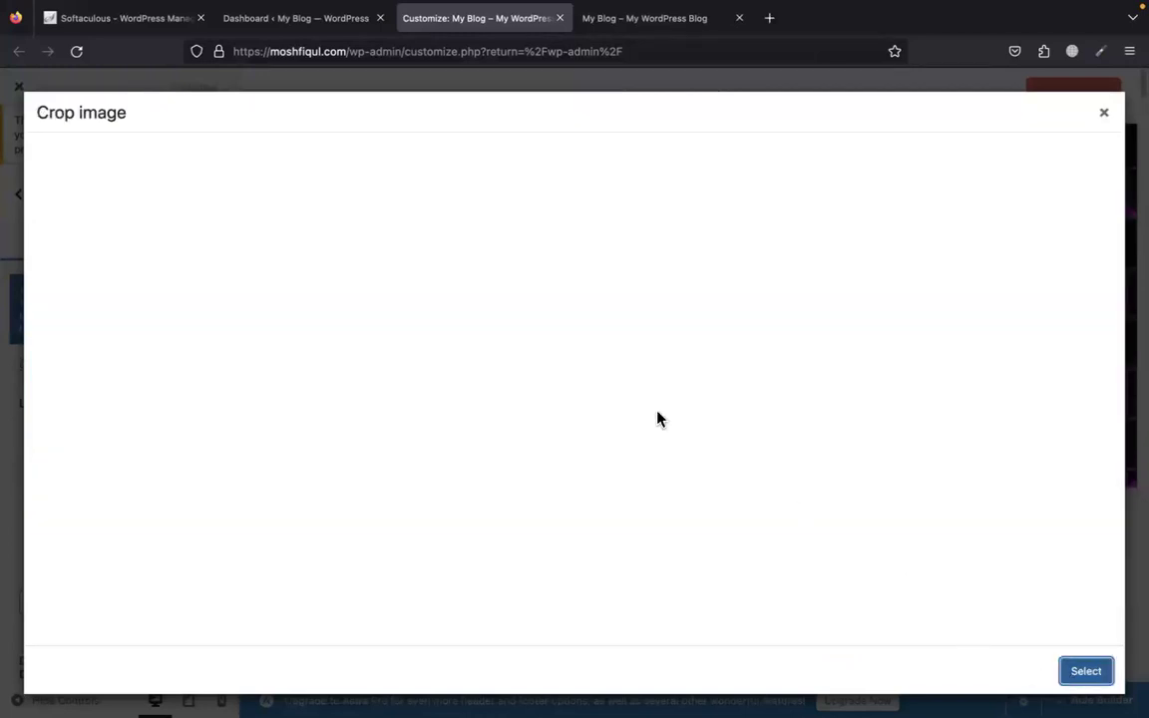
click(963, 671)
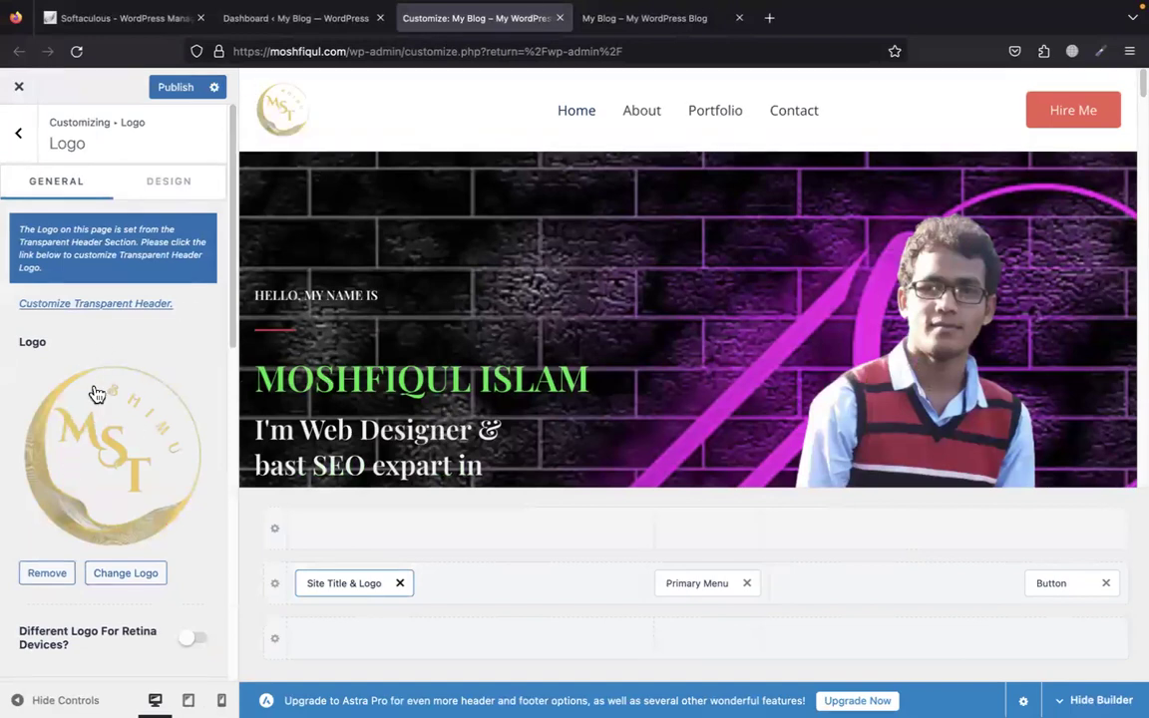
Set the site logo's width to 50 px
scroll(154, 571, down, 1)
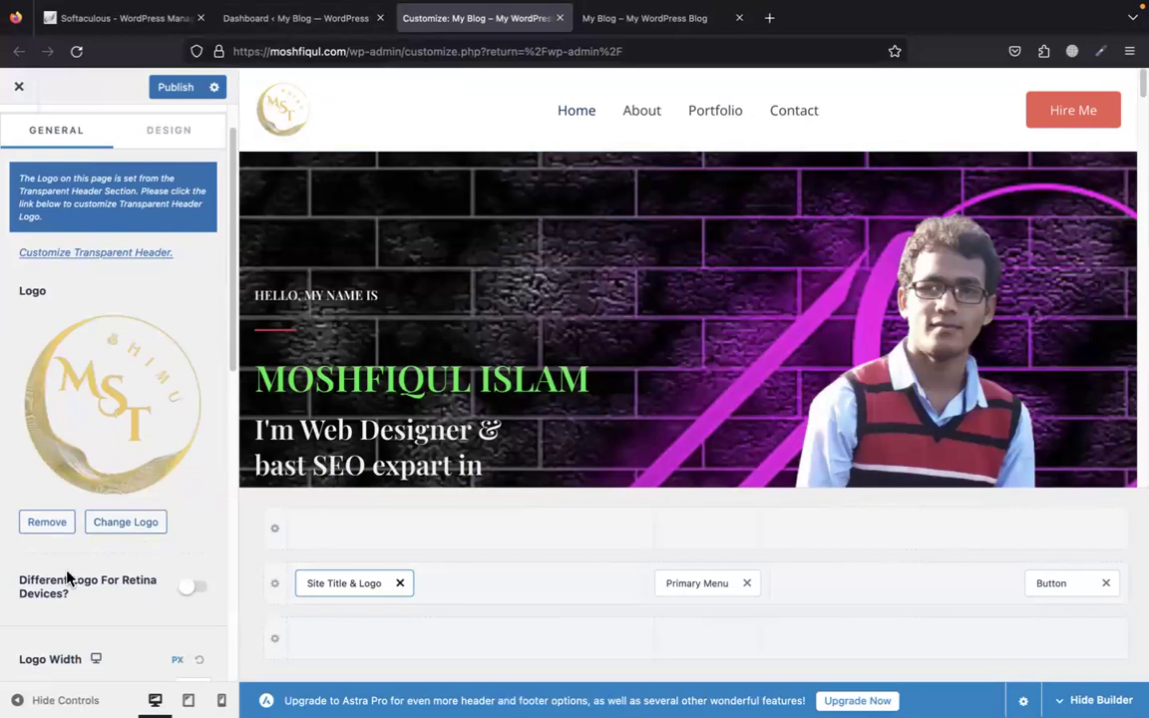
scroll(149, 596, down, 2)
click(190, 587)
key(BackSpace)
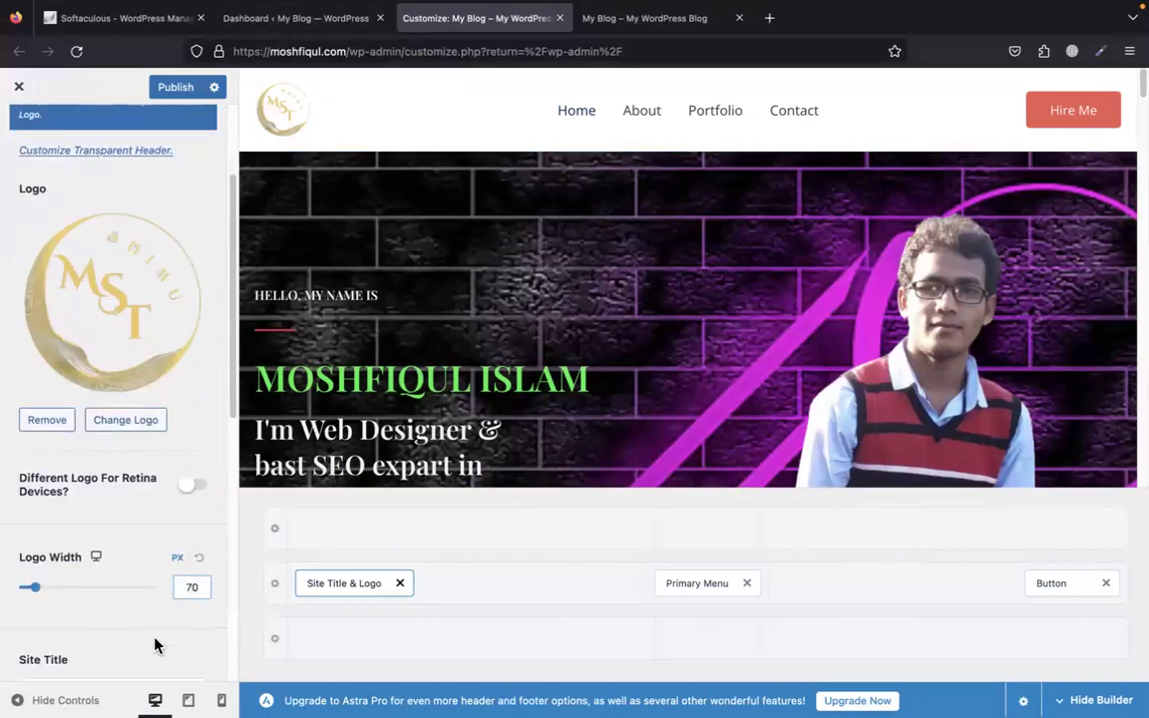
text(6)
key(Down)
key(Down)
key(Down)
key(Down)
key(Down)
key(Down)
key(Down)
key(Down)
key(Down)
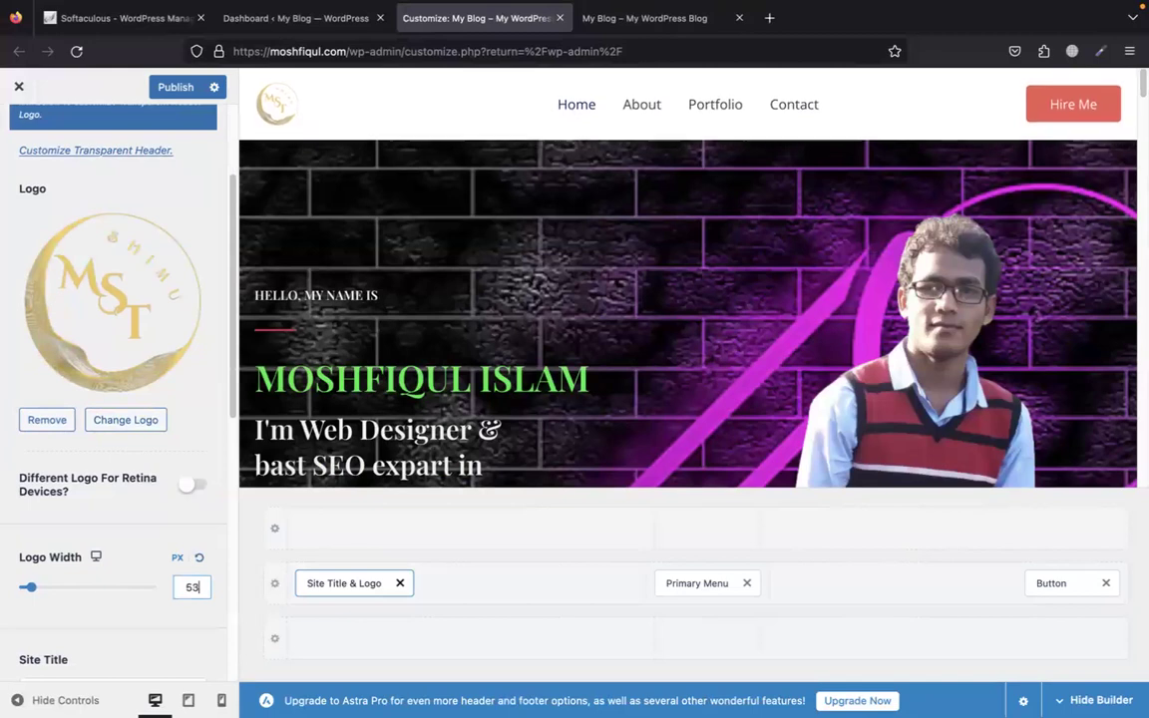
key(Down)
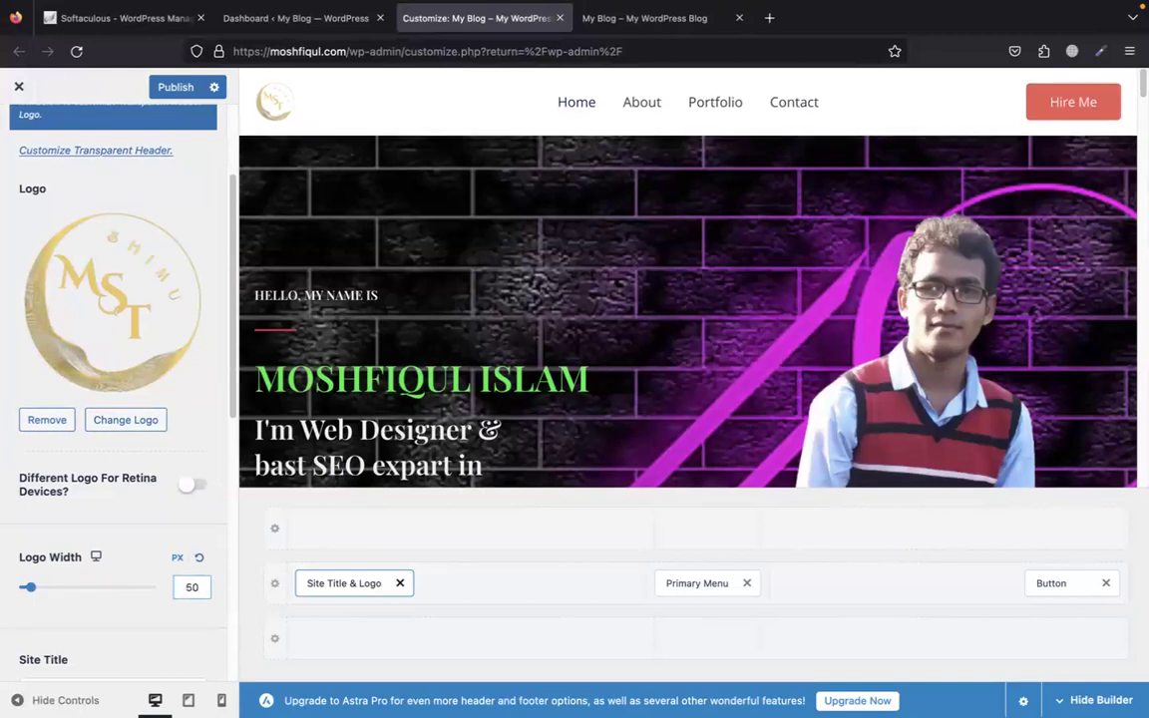
Publish the header logo changes and reload the live home page to check its header and hero section
click(163, 90)
click(666, 22)
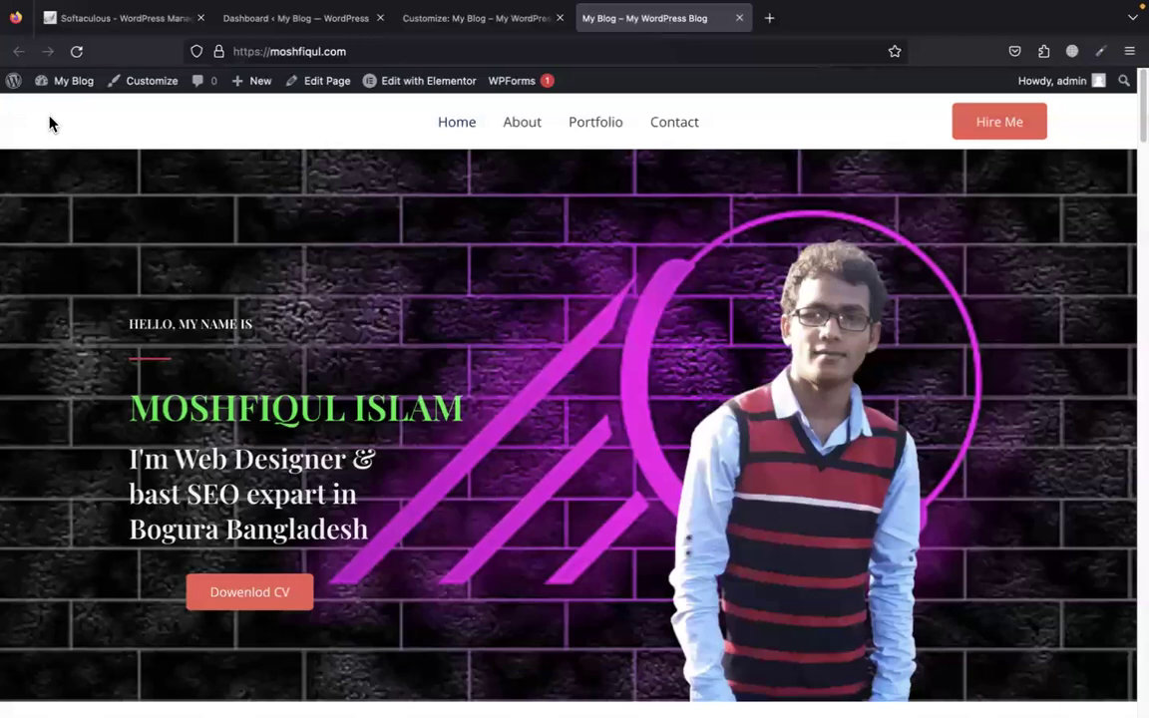
click(77, 51)
click(489, 33)
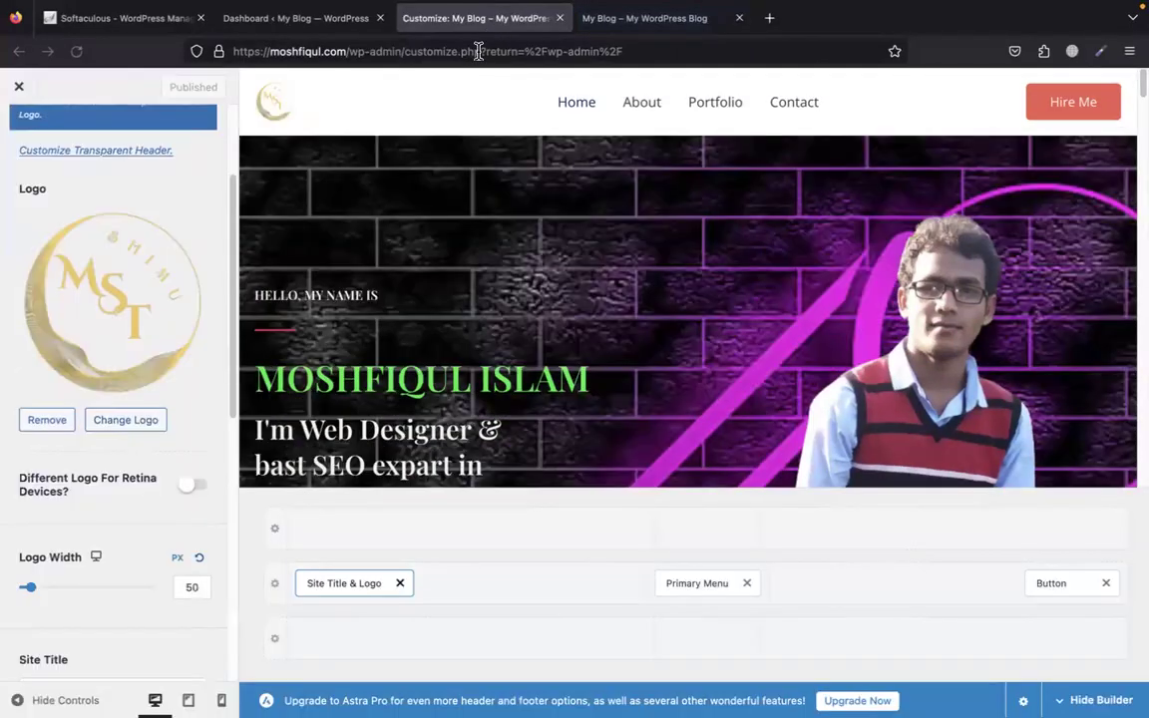
click(605, 33)
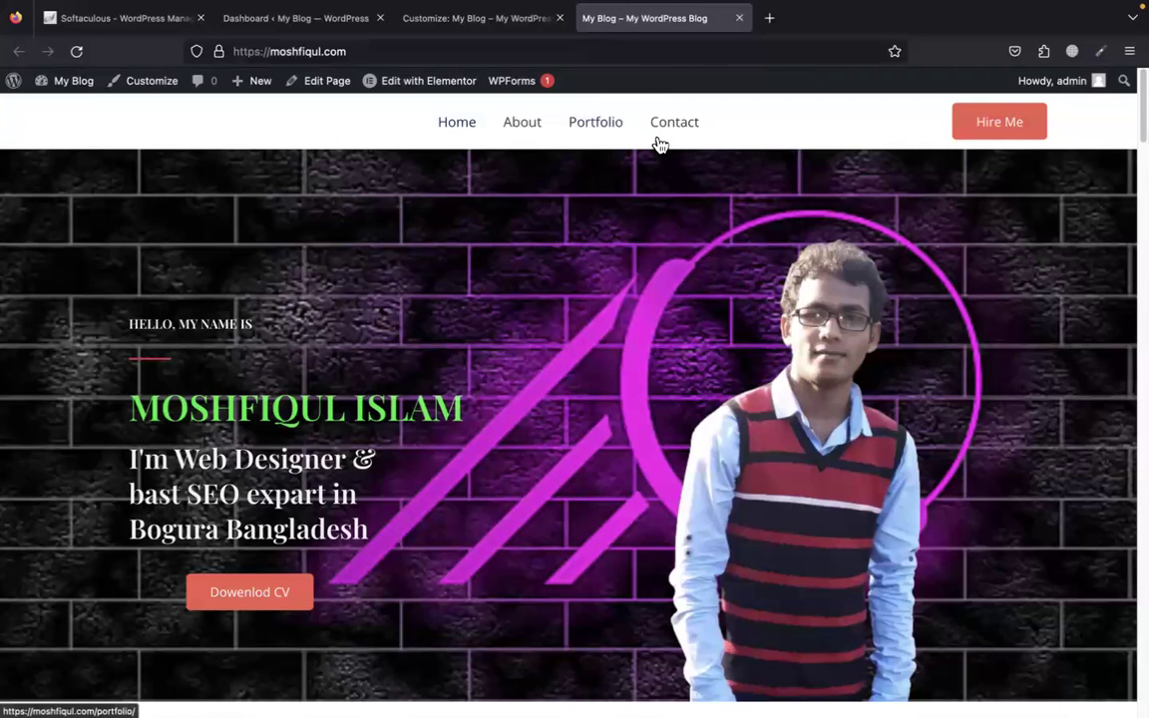
click(76, 51)
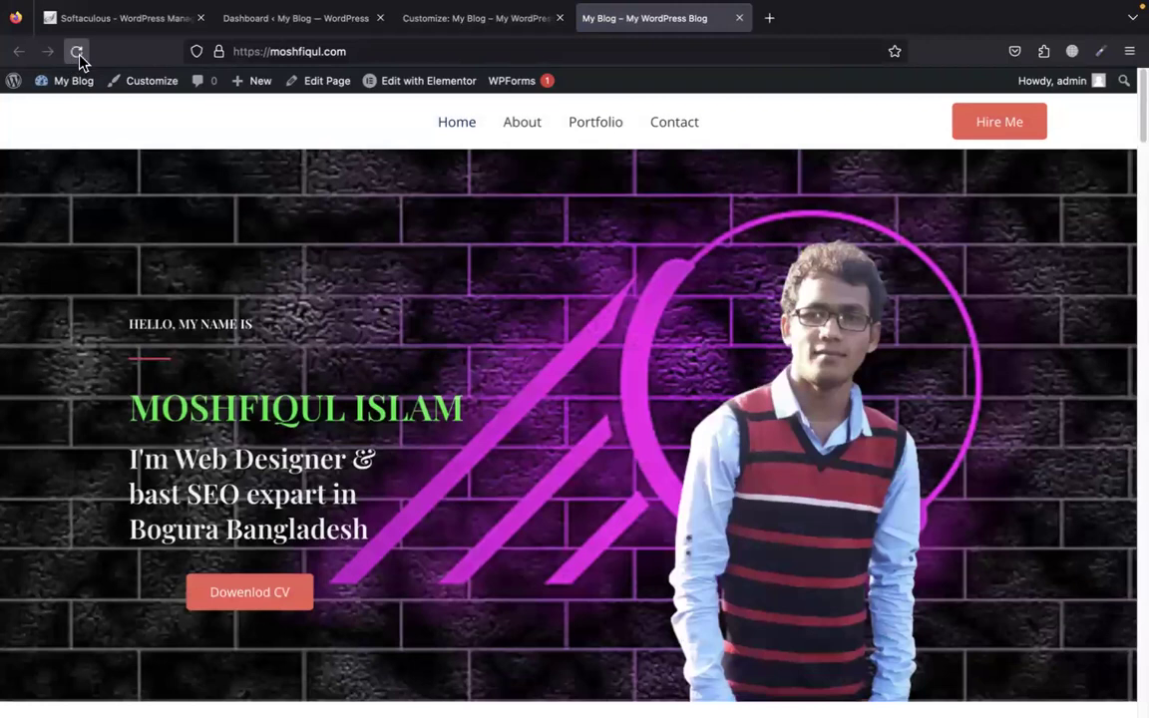
click(76, 50)
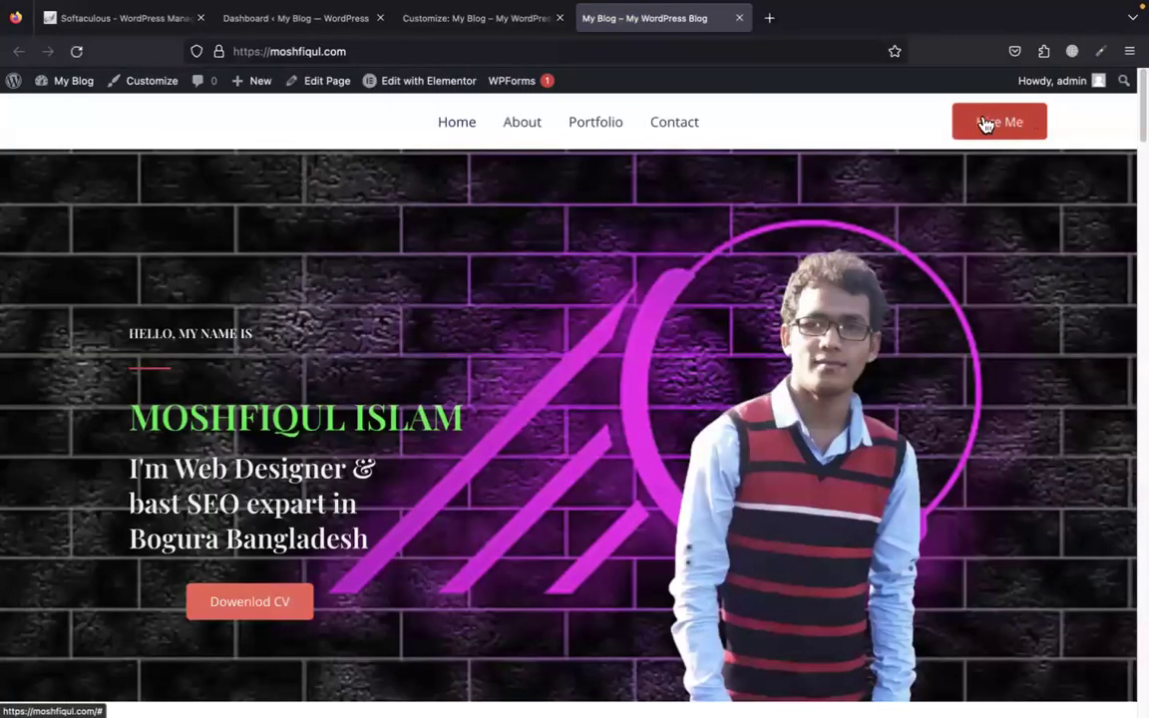
scroll(521, 377, down, 2)
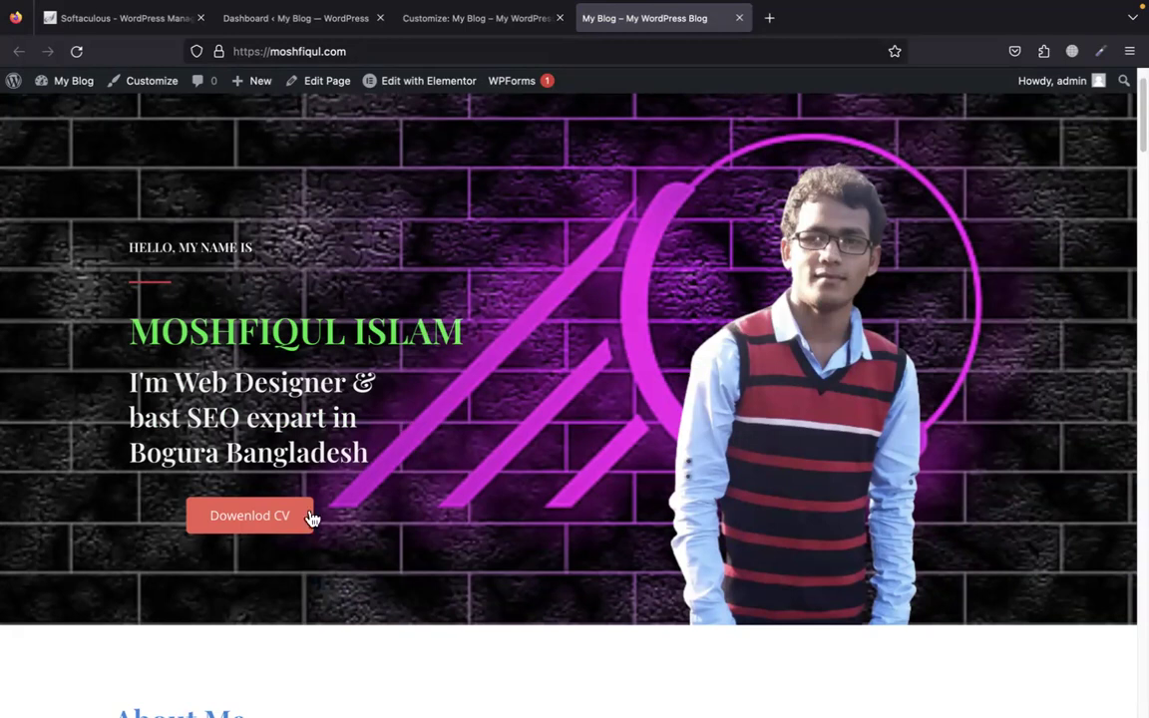
scroll(357, 279, up, 1)
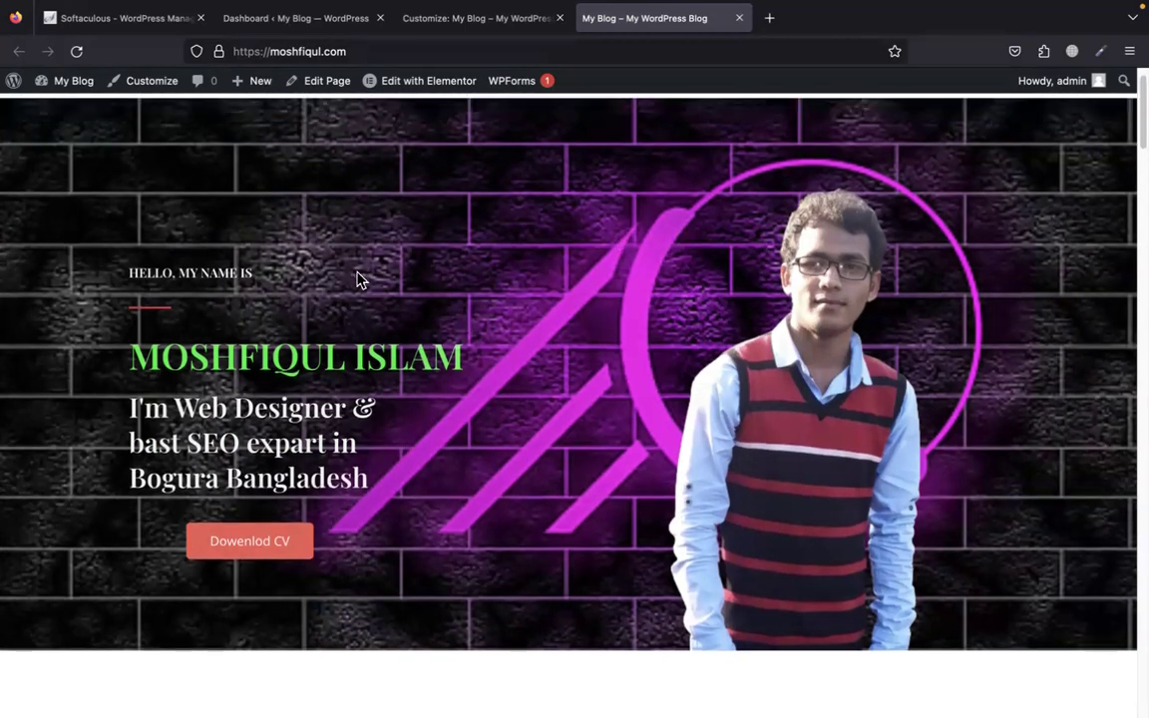
scroll(194, 345, up, 1)
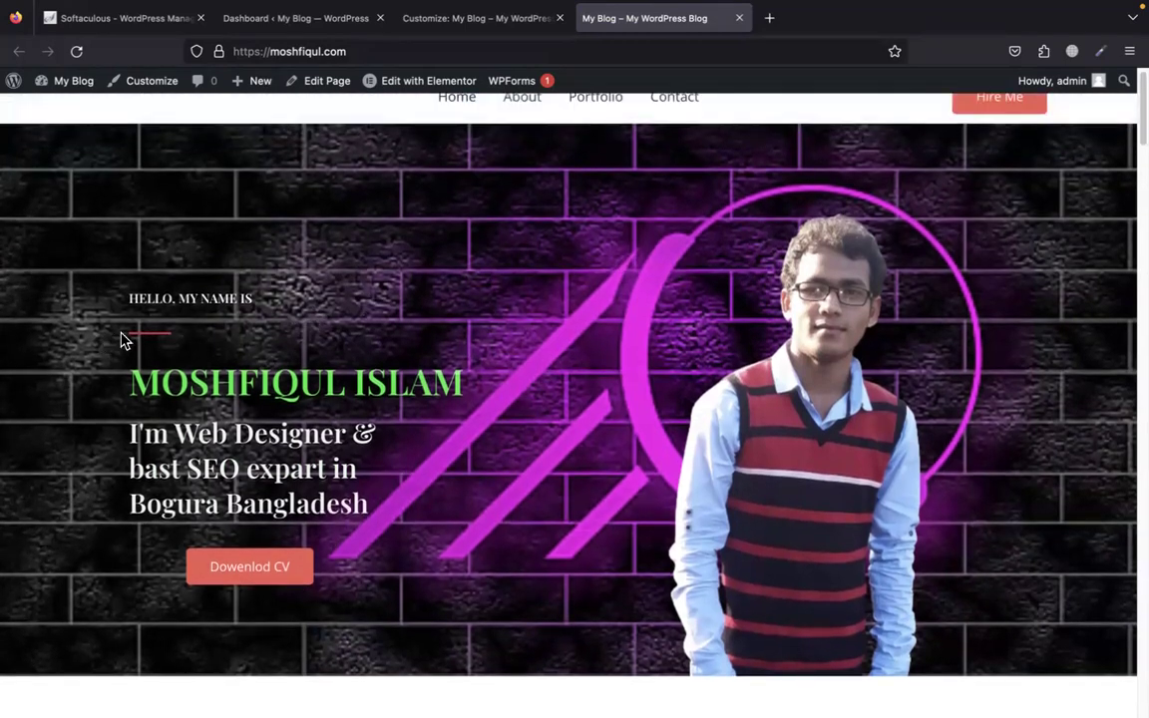
scroll(434, 367, up, 1)
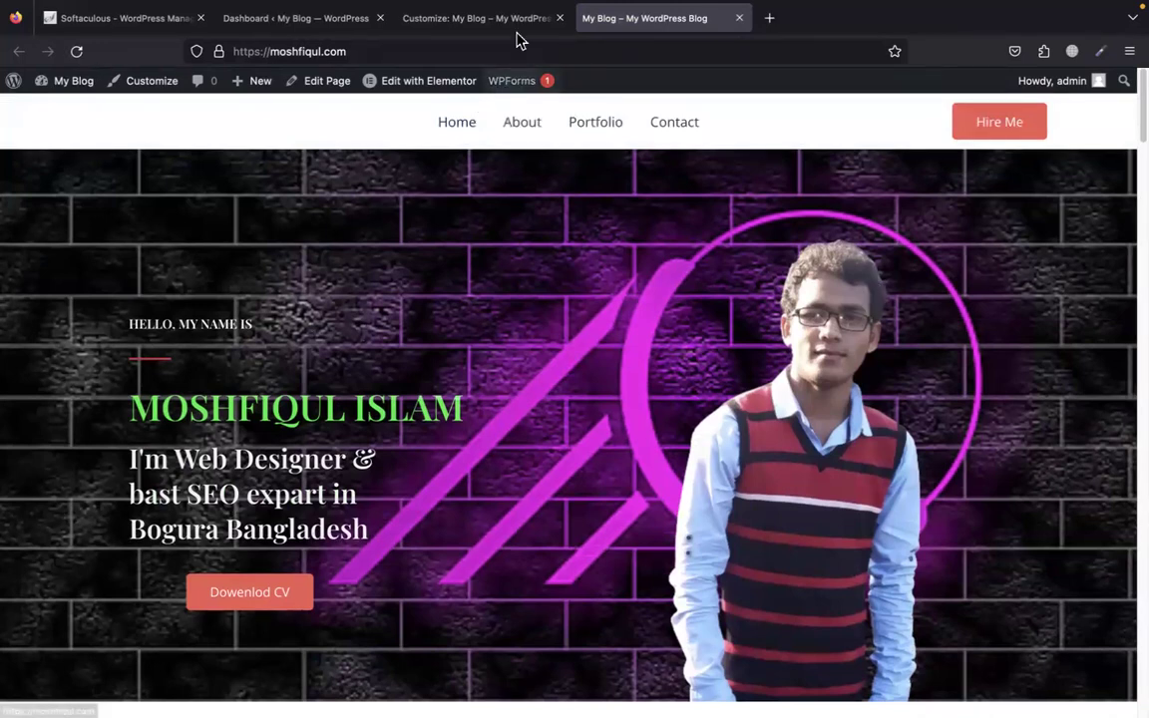
Open mhshovon.com in a new browser tab and look through its introduction and What I do sections
click(771, 18)
text(mh)
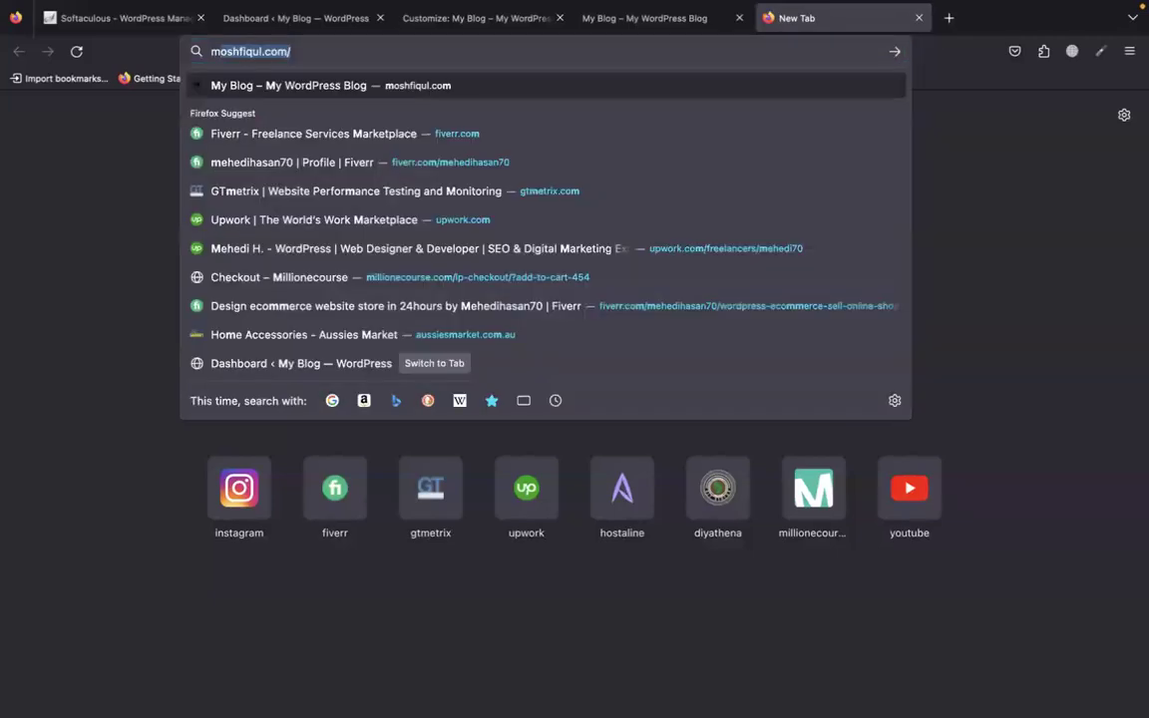
key(Down)
key(Return)
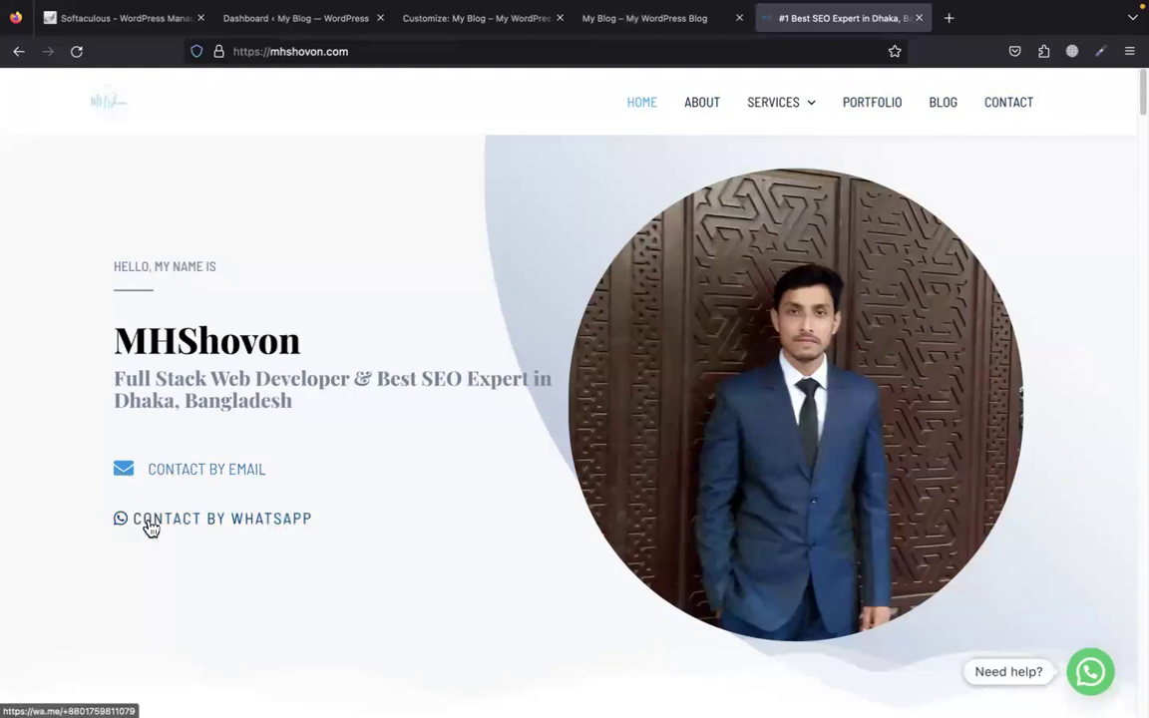
scroll(297, 541, down, 5)
drag(175, 475, 354, 505)
scroll(323, 418, down, 6)
drag(141, 237, 325, 257)
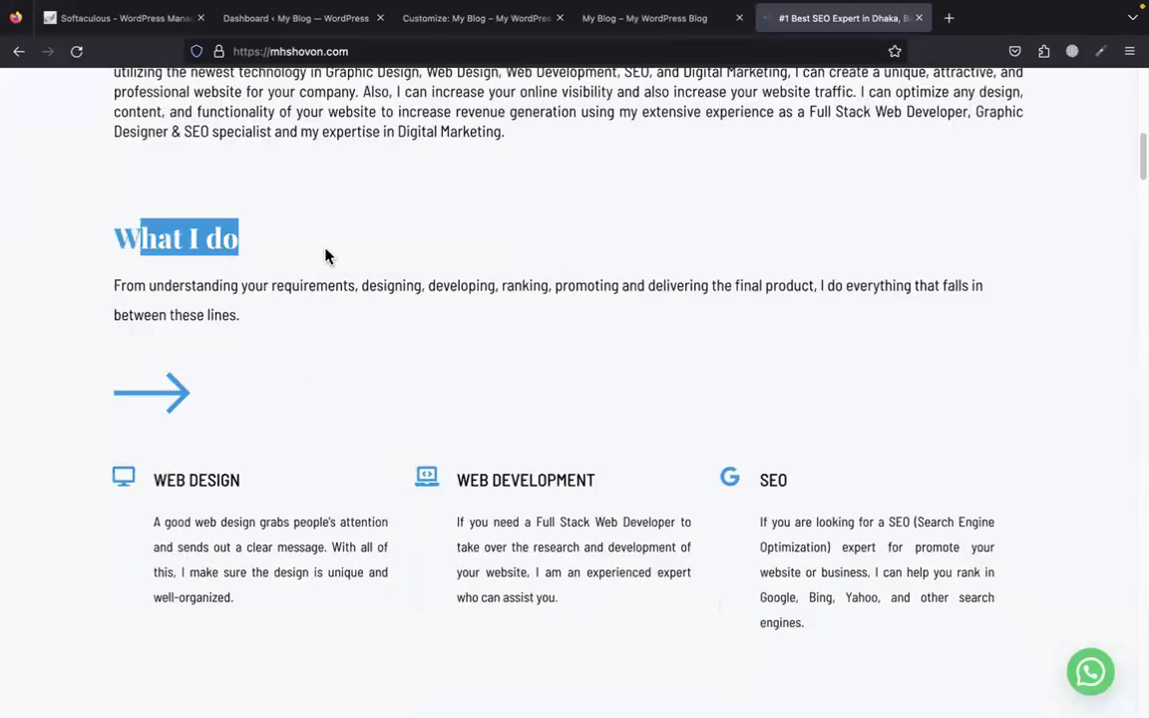
scroll(349, 257, up, 10)
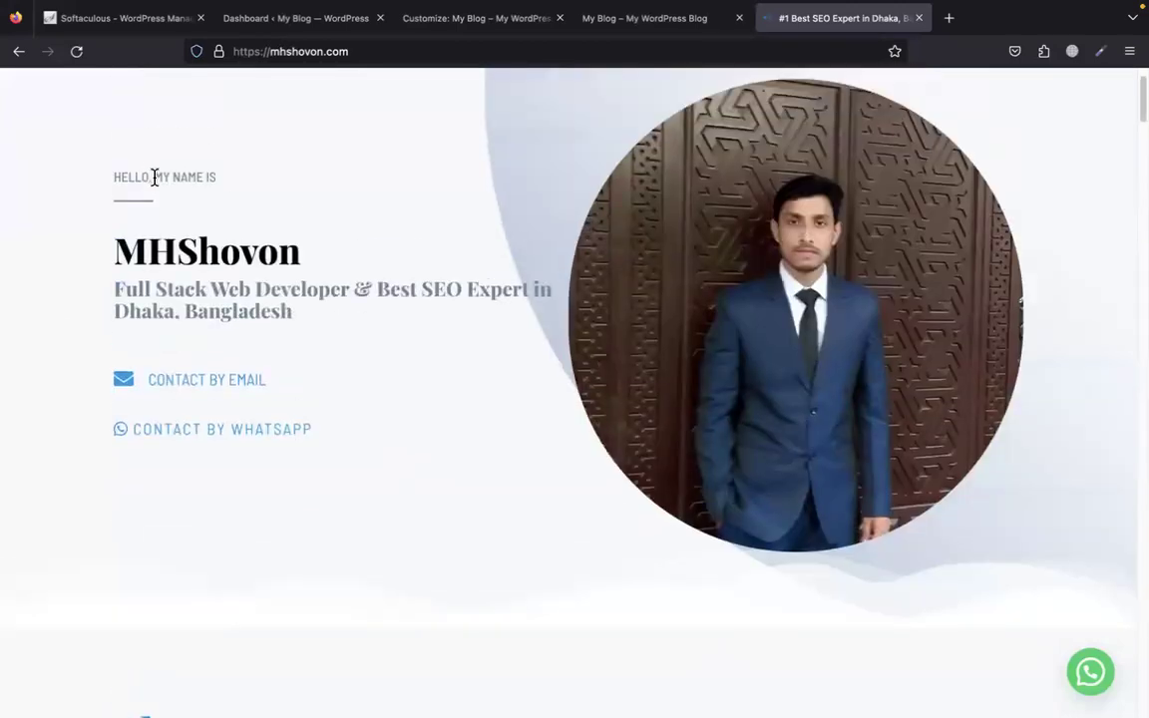
Examine the greeting, name heading and job-title text in the reference site's hero section
drag(148, 174, 266, 190)
click(336, 215)
drag(75, 382, 225, 379)
click(127, 240)
drag(103, 249, 289, 230)
click(287, 229)
drag(111, 289, 377, 334)
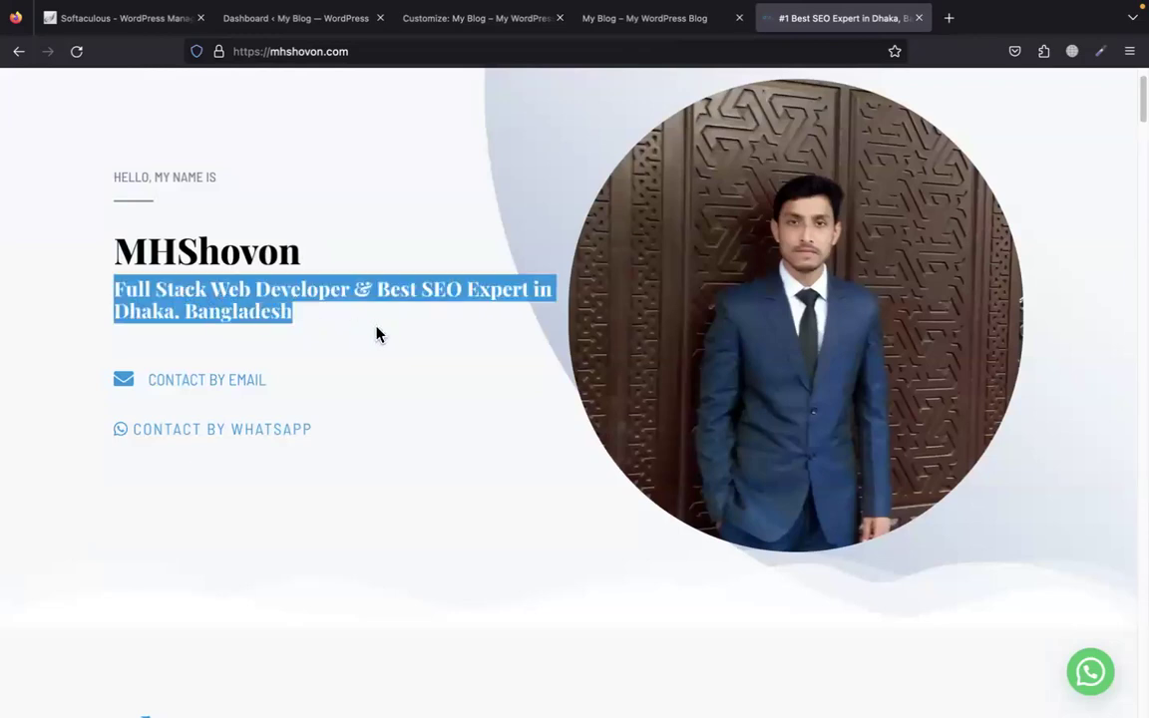
click(377, 333)
Look through the reference site's service descriptions, Skills bars and My Experience section down to the Advantages headings
scroll(447, 463, down, 3)
scroll(447, 463, down, 8)
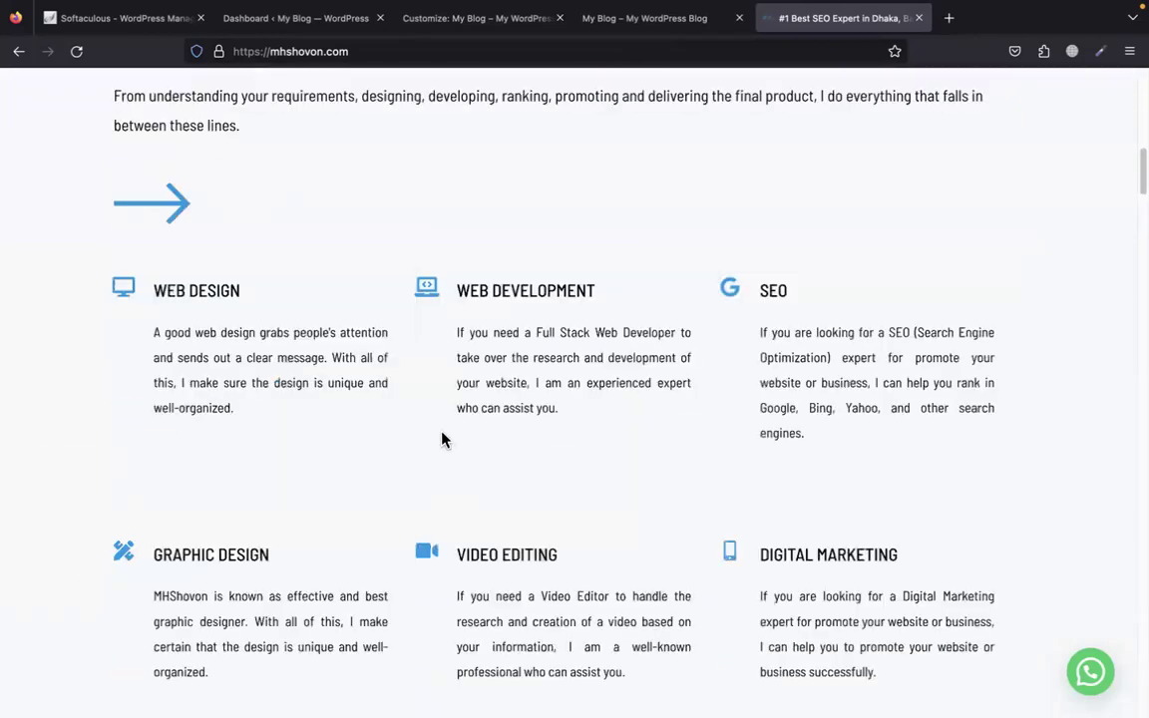
scroll(444, 444, down, 4)
scroll(446, 450, down, 5)
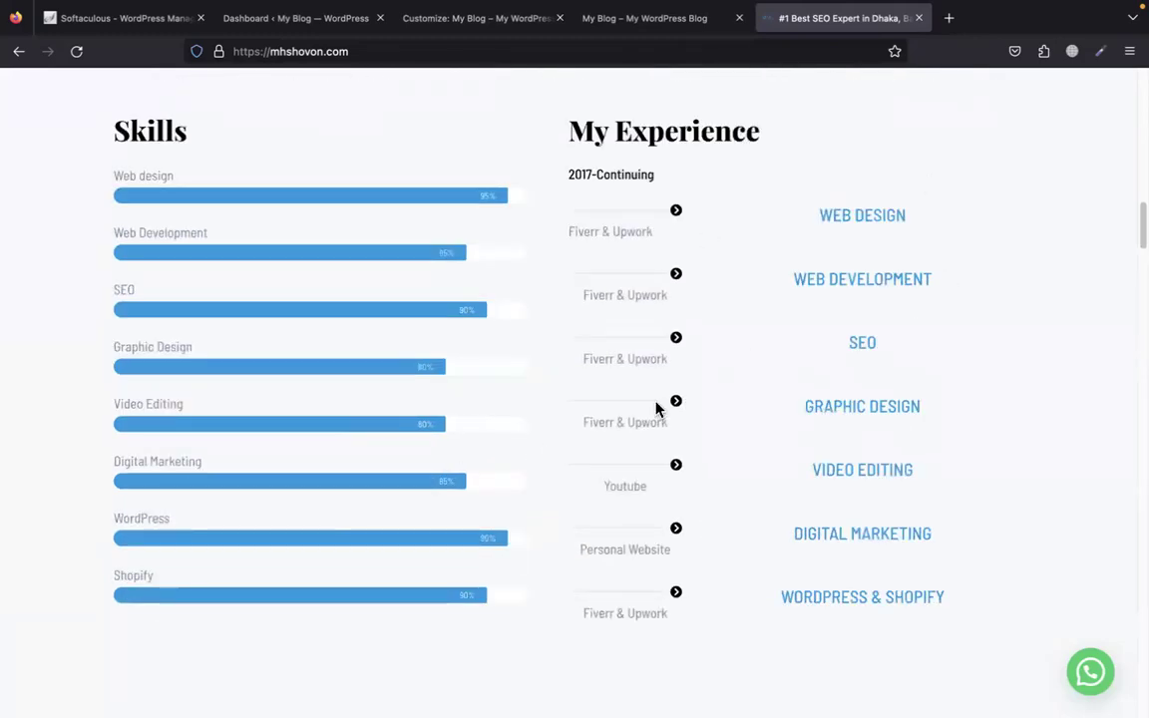
drag(588, 421, 661, 423)
scroll(553, 483, down, 4)
scroll(554, 483, down, 4)
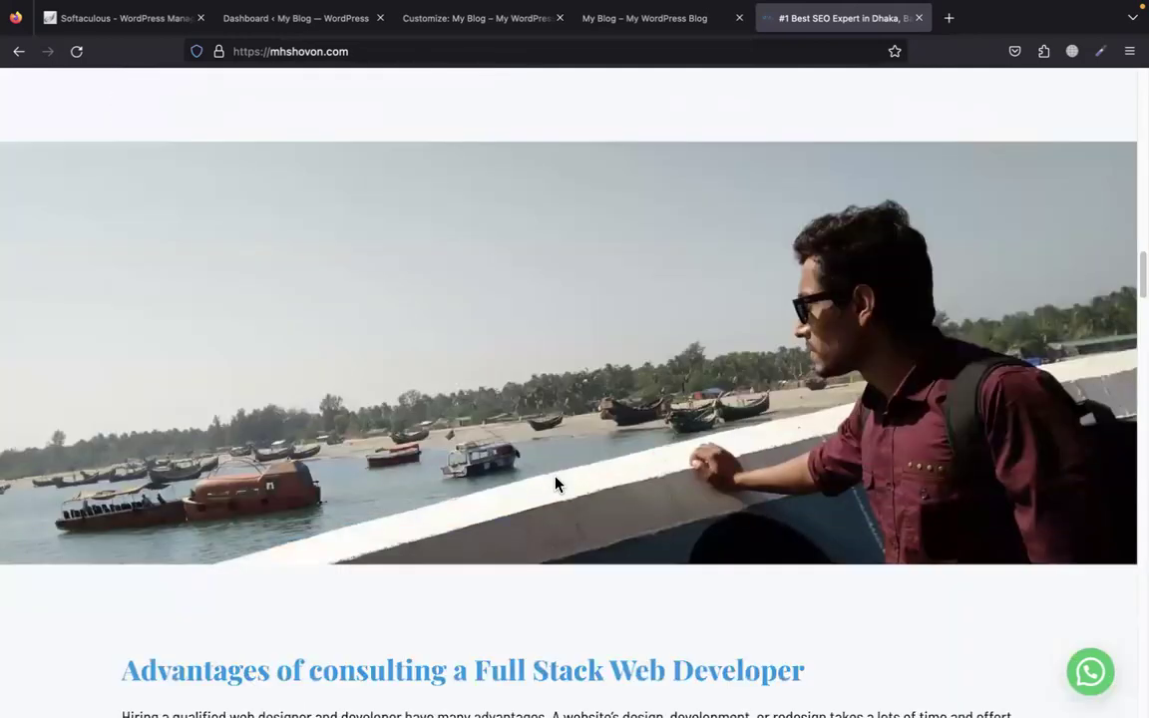
scroll(449, 339, down, 6)
scroll(264, 104, down, 1)
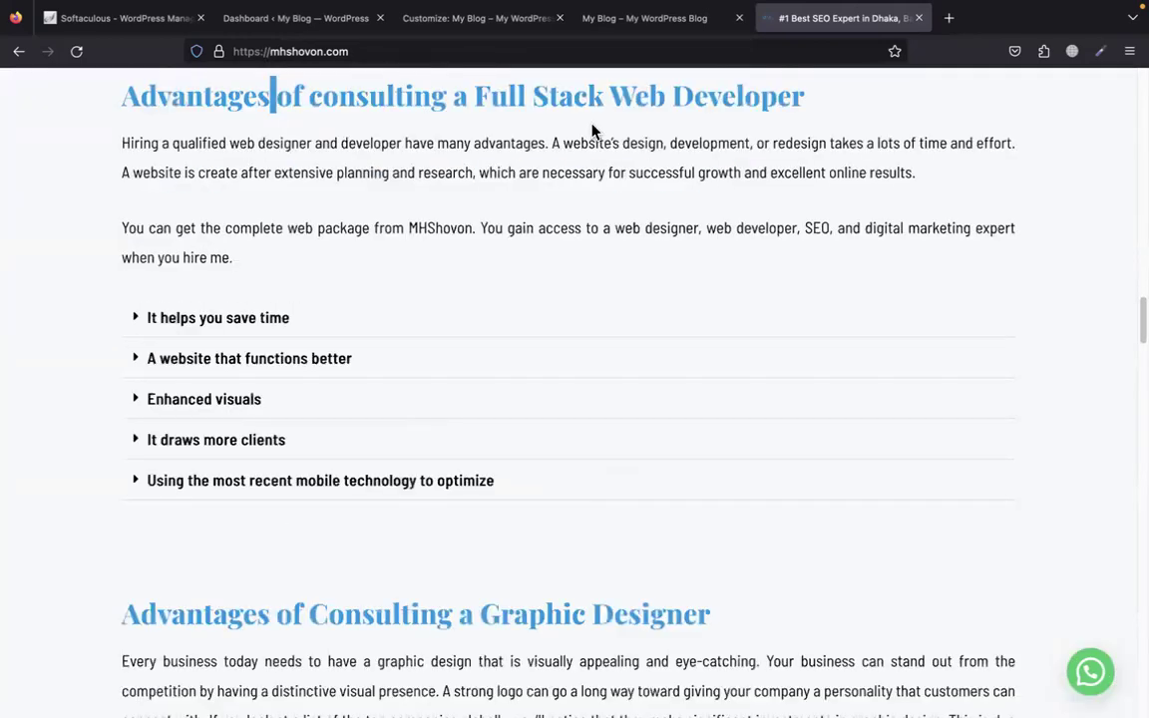
Examine the Advantages of consulting sections, including the "It helps you save time" item, and continue to the Portfolio section
drag(252, 95, 603, 143)
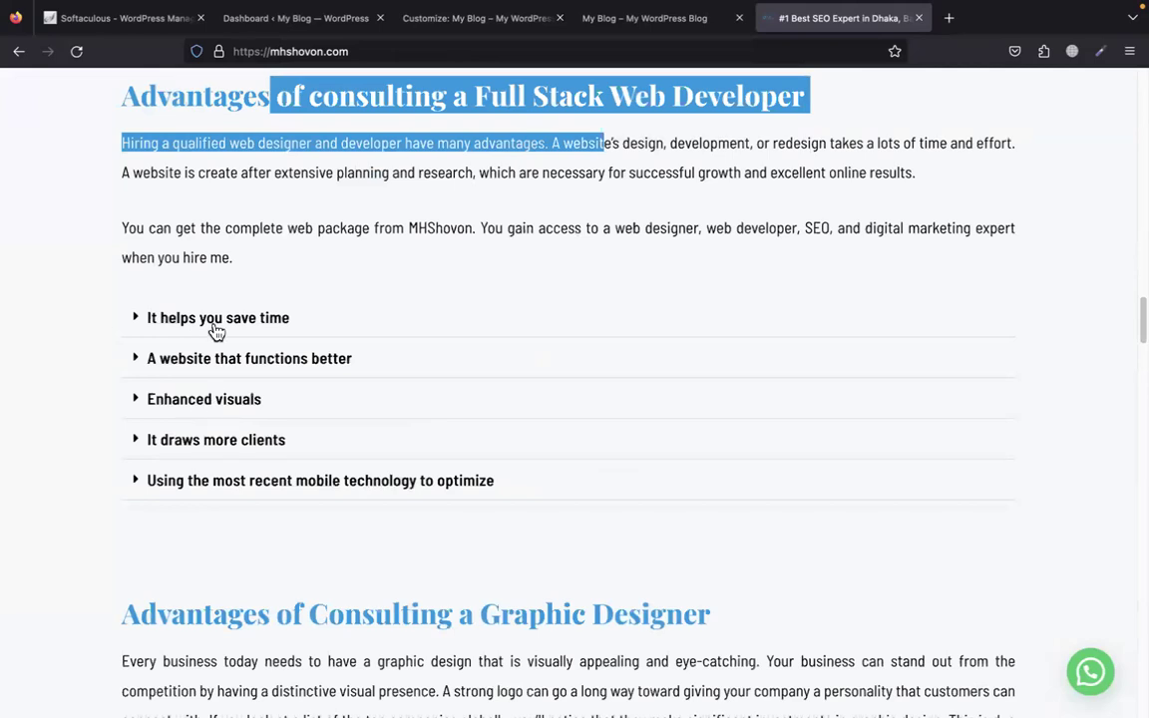
click(214, 321)
drag(189, 394, 395, 395)
drag(309, 95, 805, 143)
click(543, 584)
scroll(493, 579, down, 6)
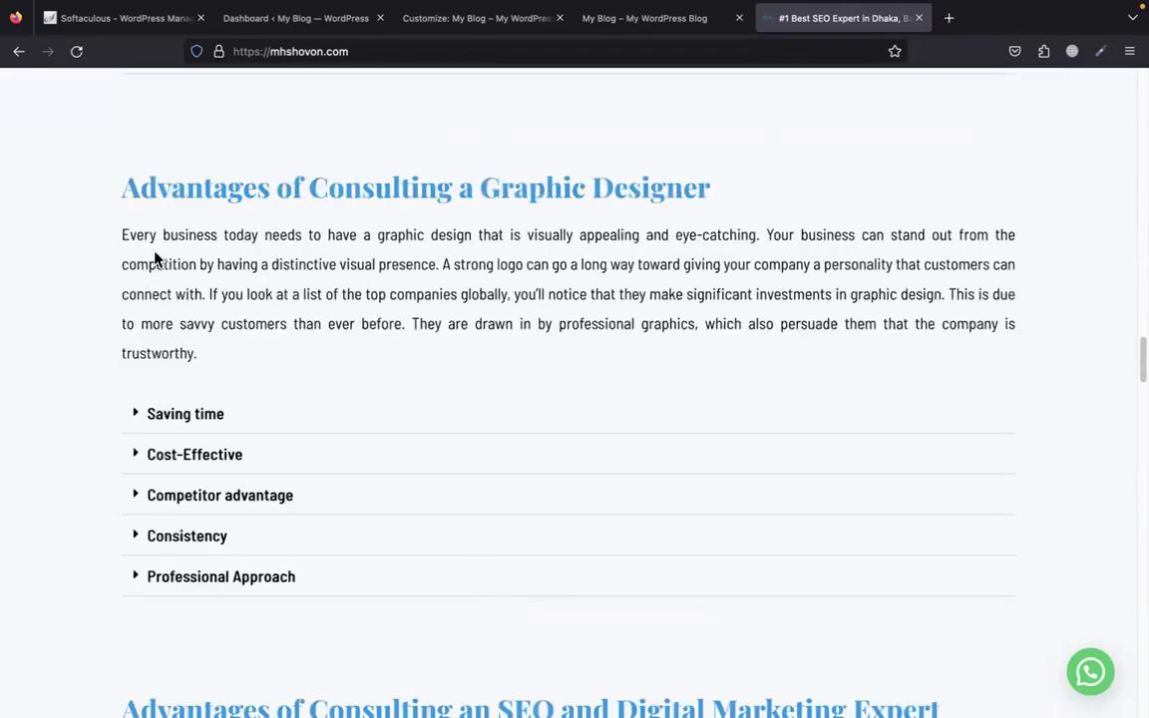
scroll(458, 419, down, 15)
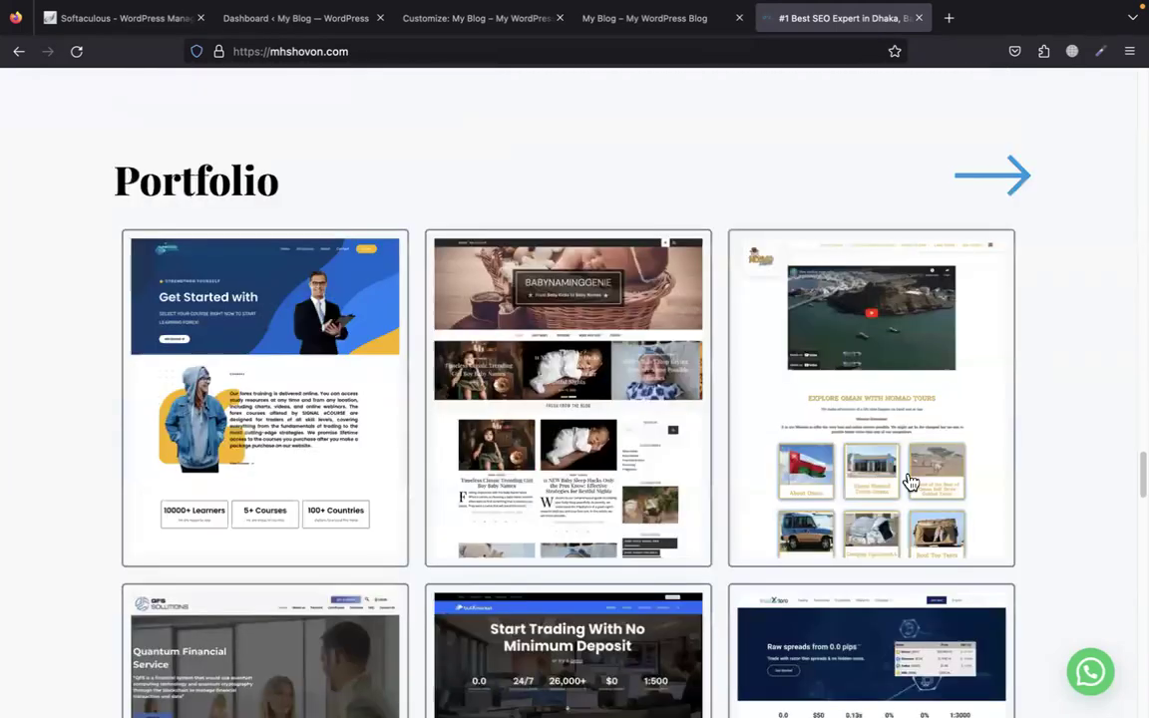
Examine the footer and the Testimonials section with its review texts, countries and star ratings on the reference site
drag(1137, 490, 1137, 710)
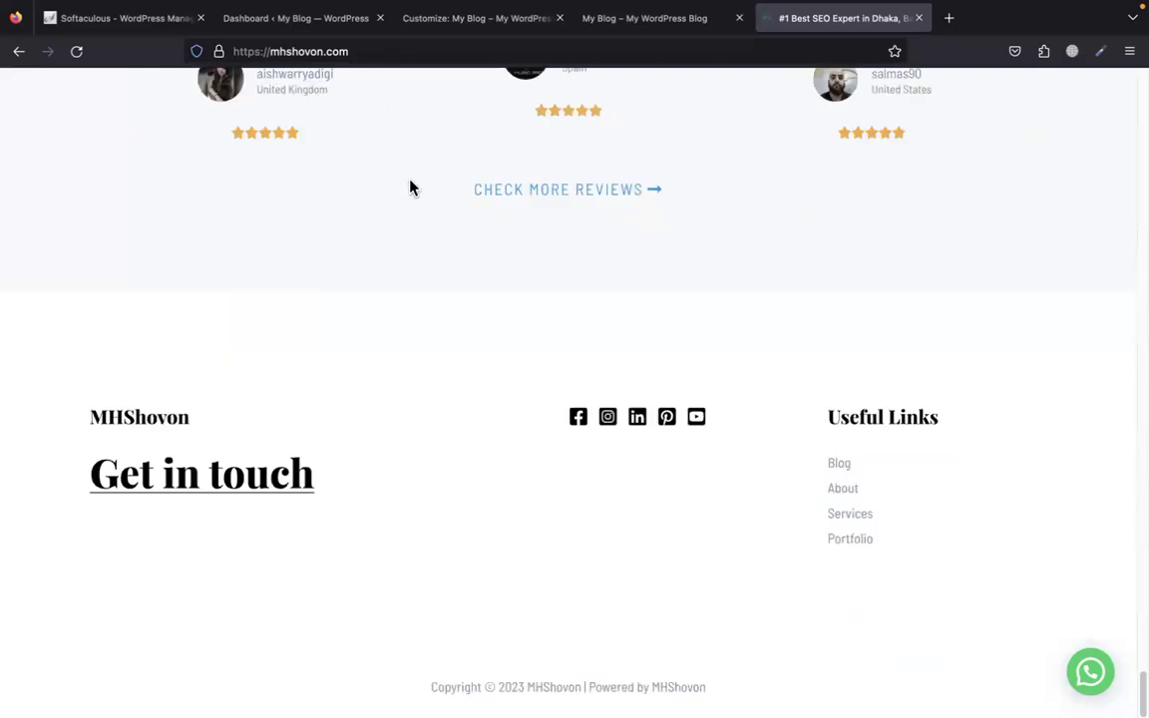
scroll(419, 269, up, 5)
scroll(428, 355, down, 1)
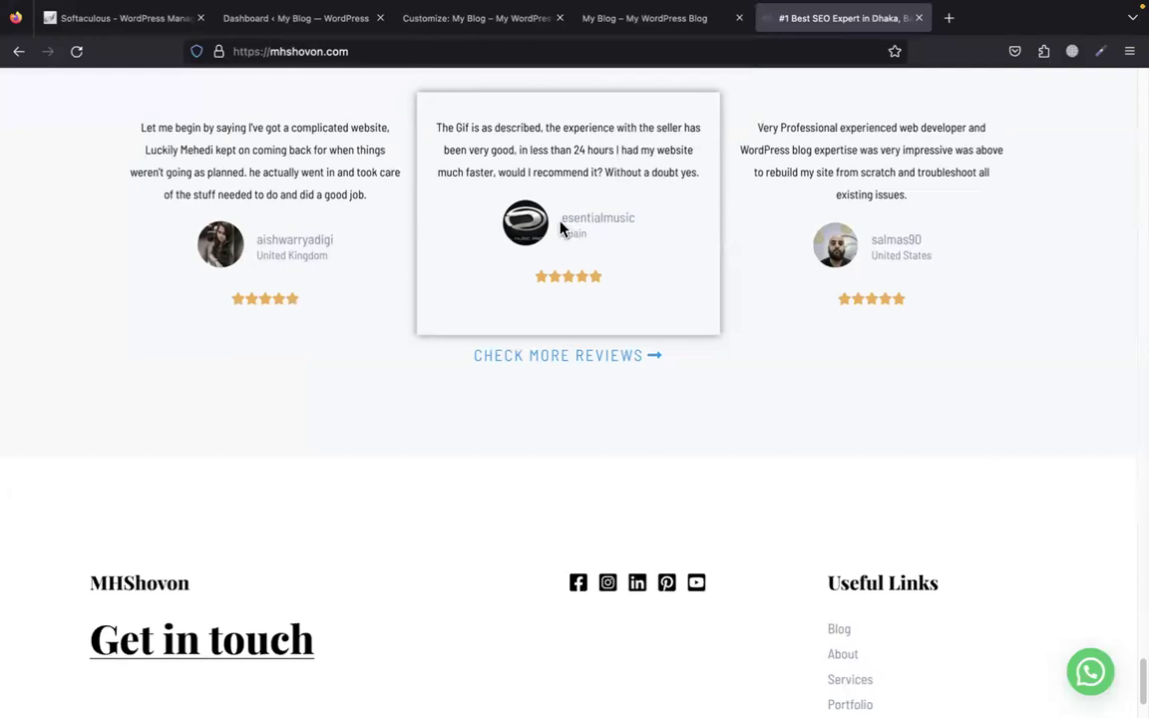
triple_click(590, 233)
click(616, 283)
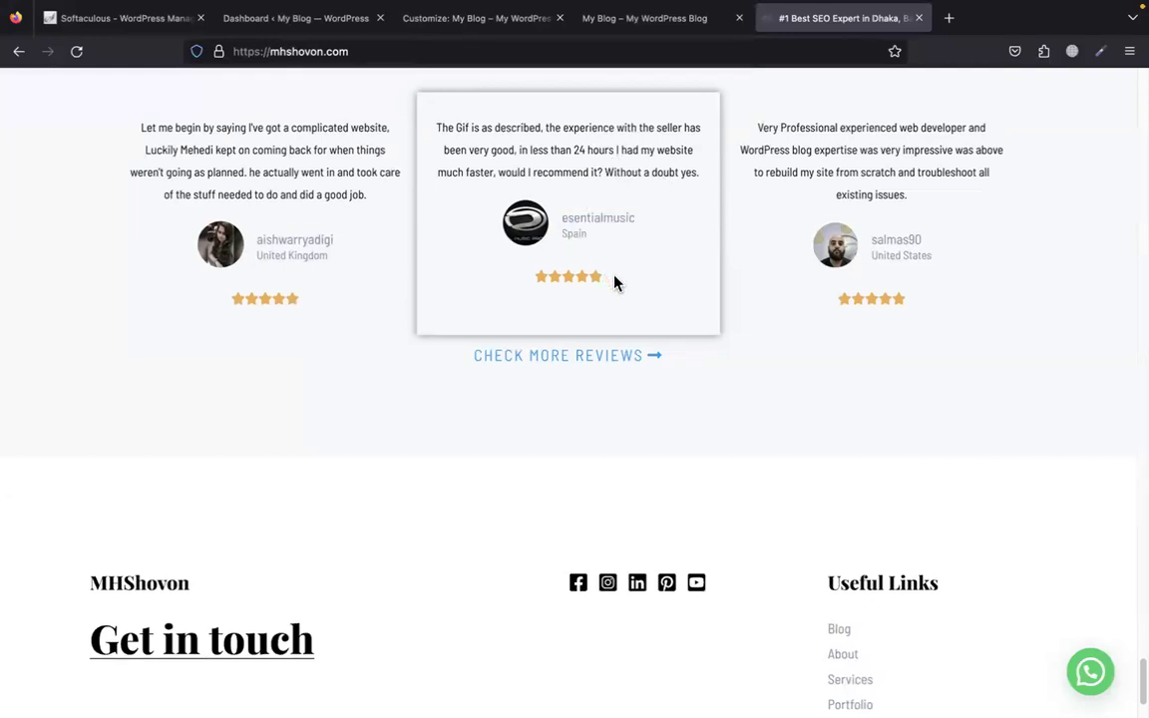
drag(536, 284, 605, 285)
click(563, 284)
drag(527, 283, 619, 282)
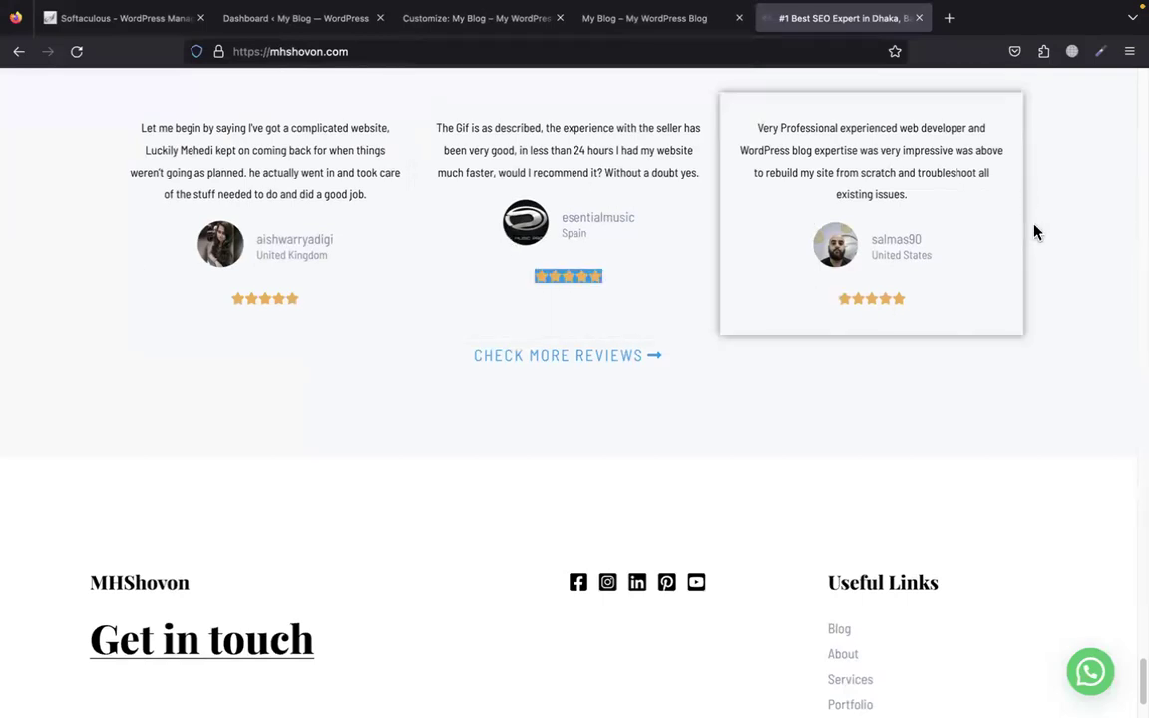
scroll(706, 369, up, 5)
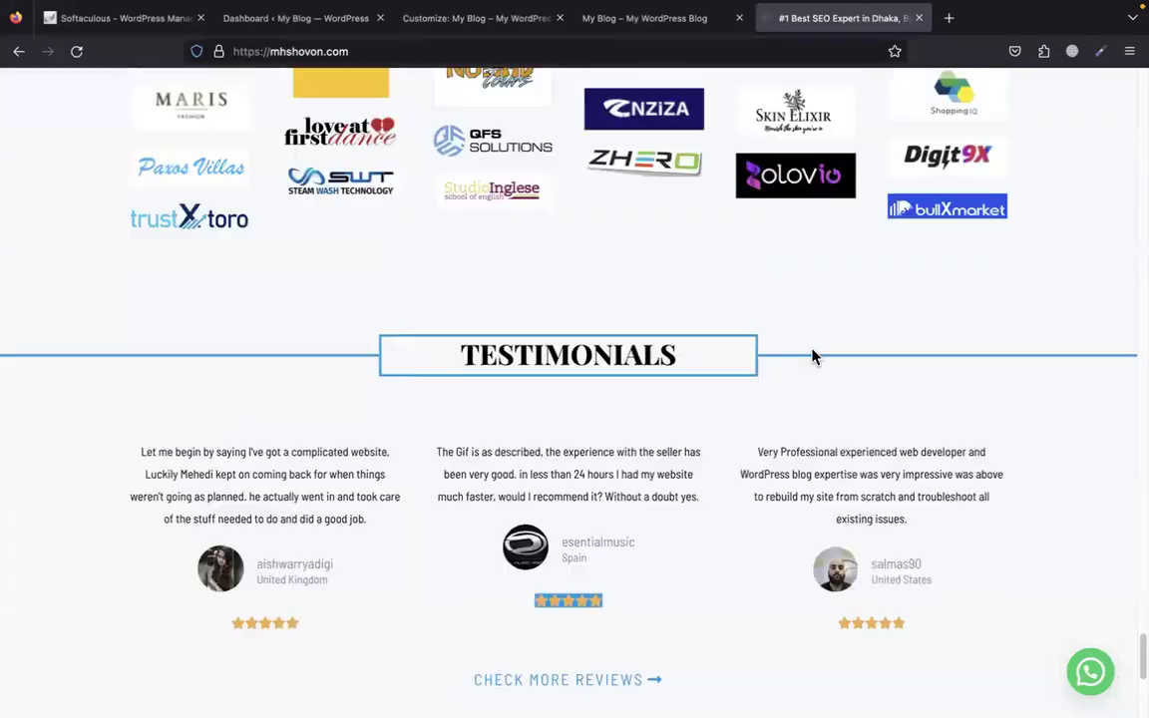
scroll(767, 441, down, 2)
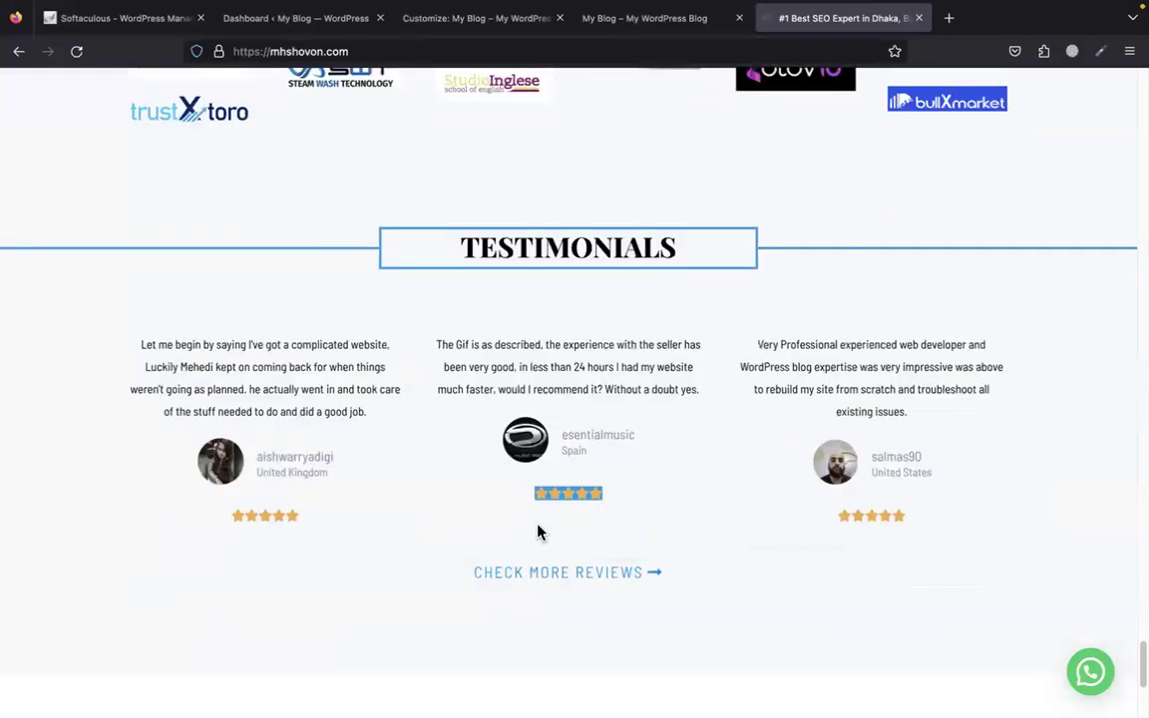
click(5, 528)
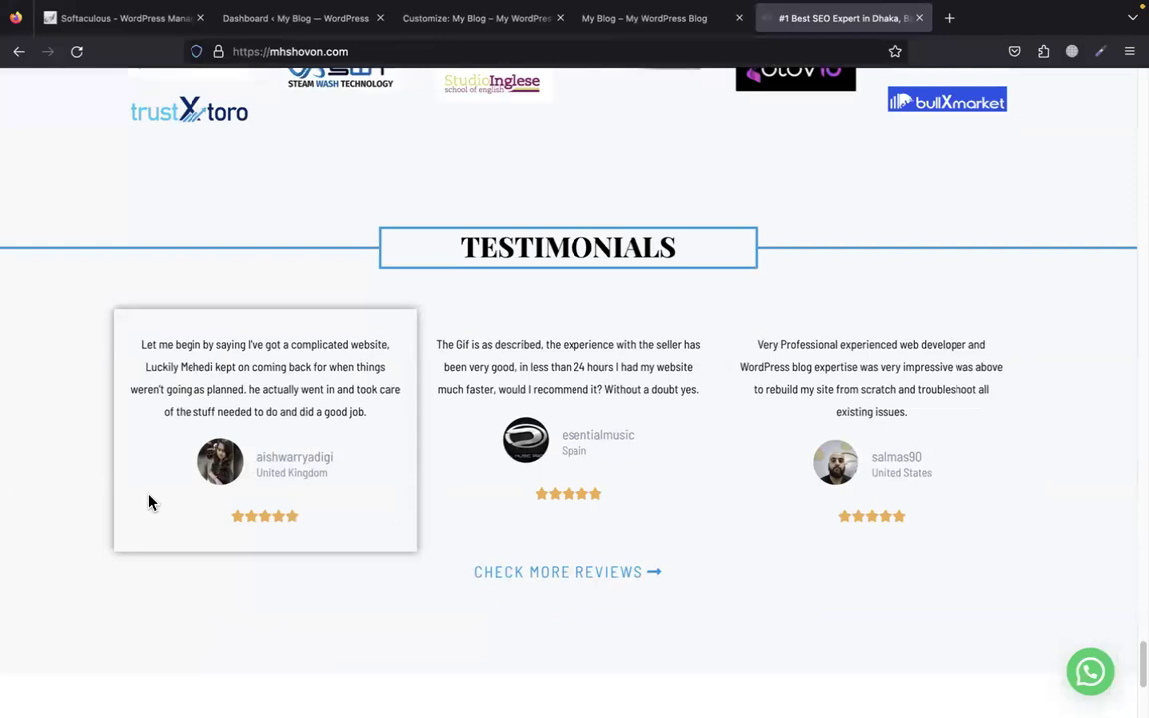
Return to the moshfiqul.com home page and review its hero heading and Services I'm Providing section
click(613, 19)
scroll(190, 276, down, 1)
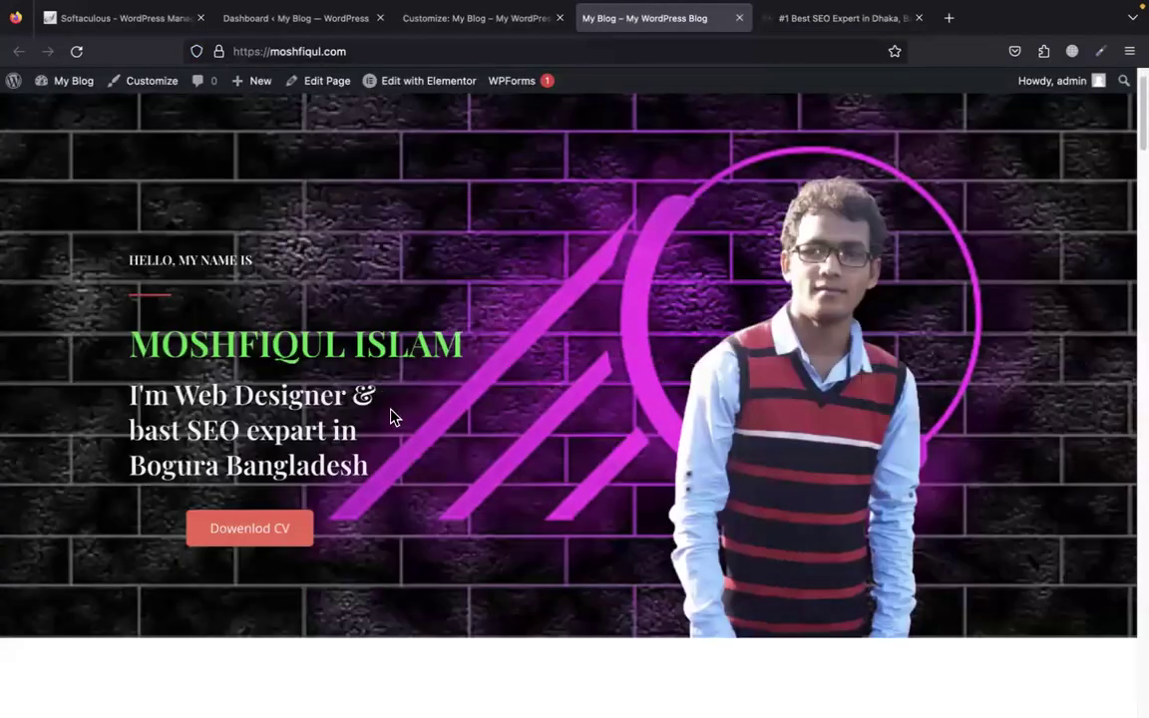
scroll(391, 417, up, 1)
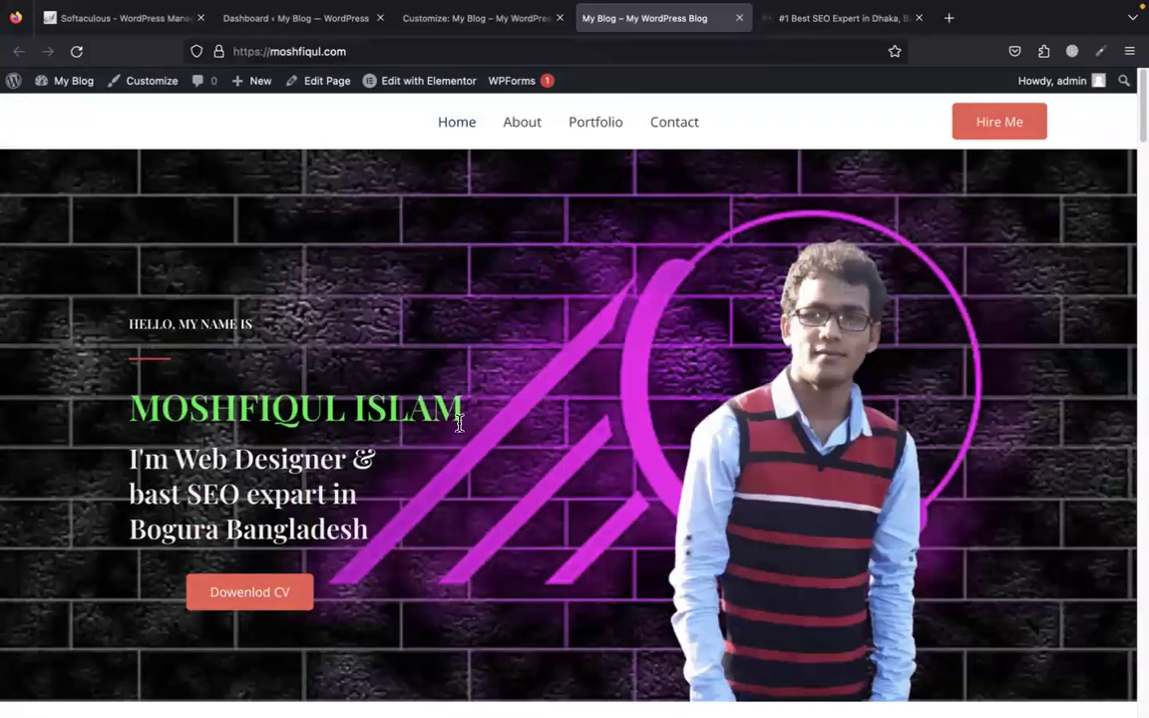
drag(463, 413, 116, 431)
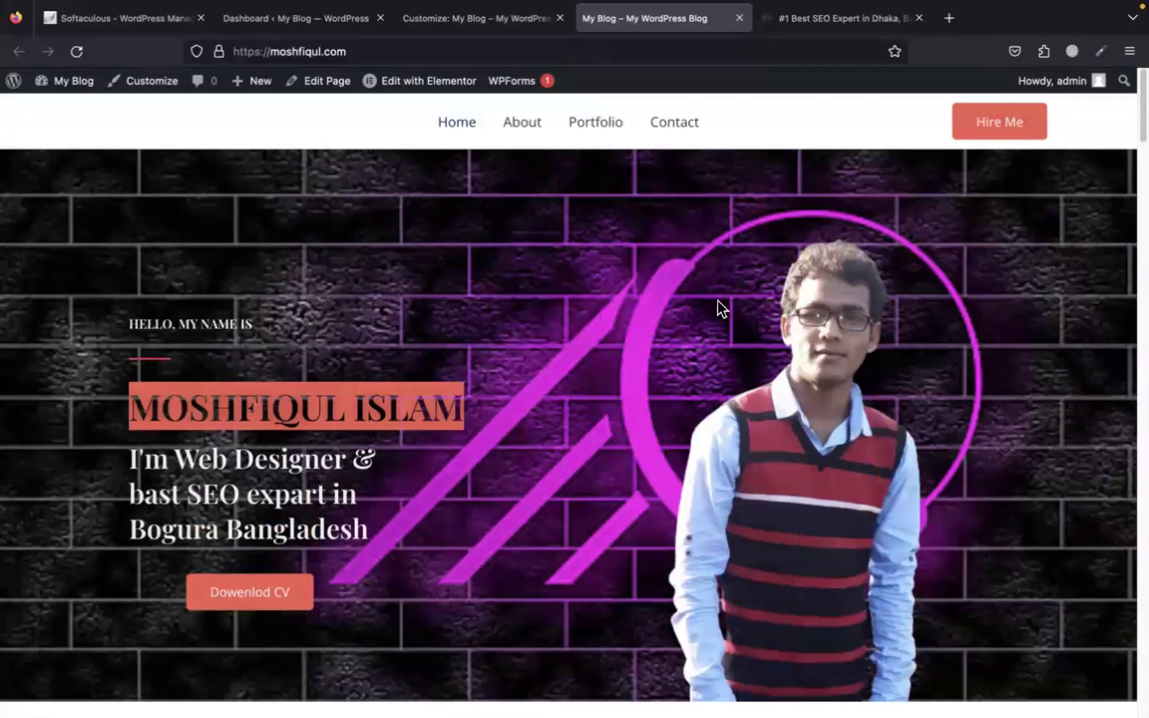
click(529, 364)
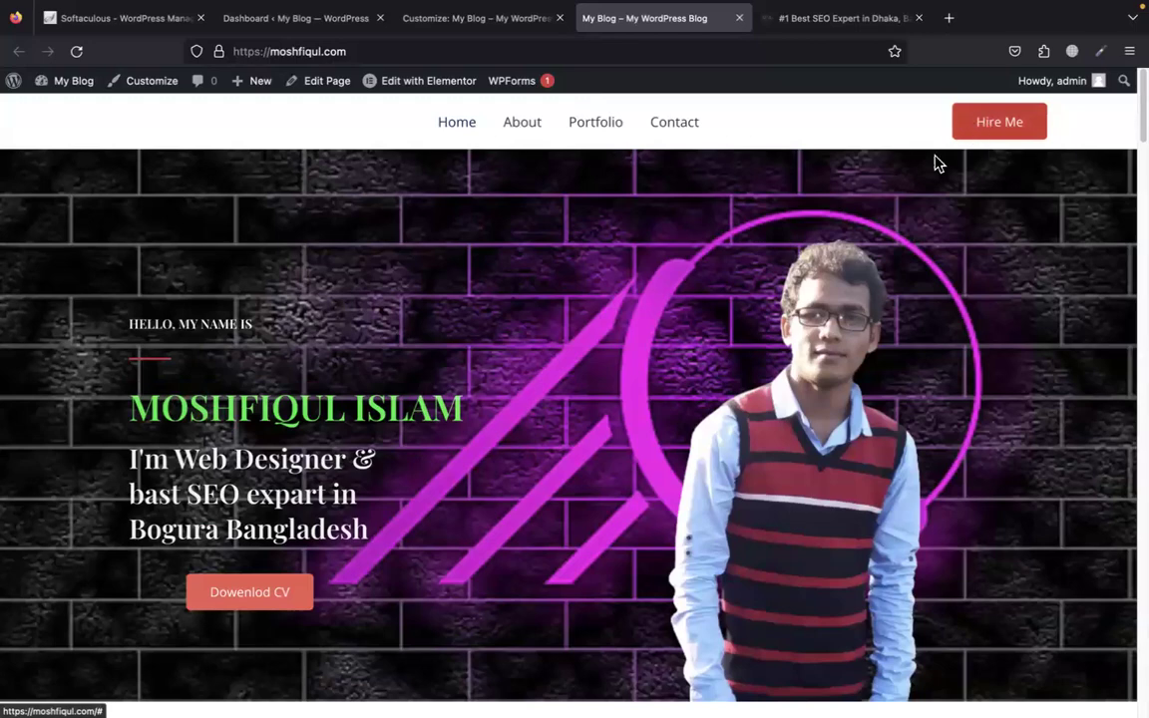
drag(139, 417, 464, 408)
scroll(542, 562, down, 5)
scroll(550, 563, down, 5)
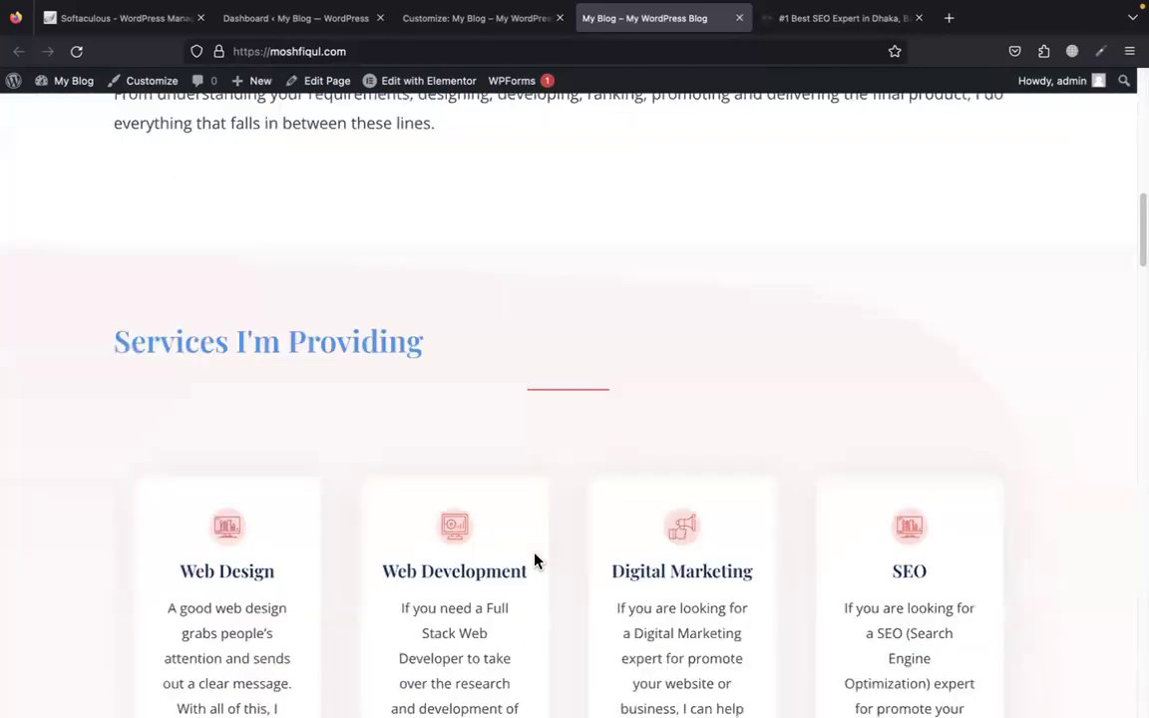
drag(115, 333, 449, 407)
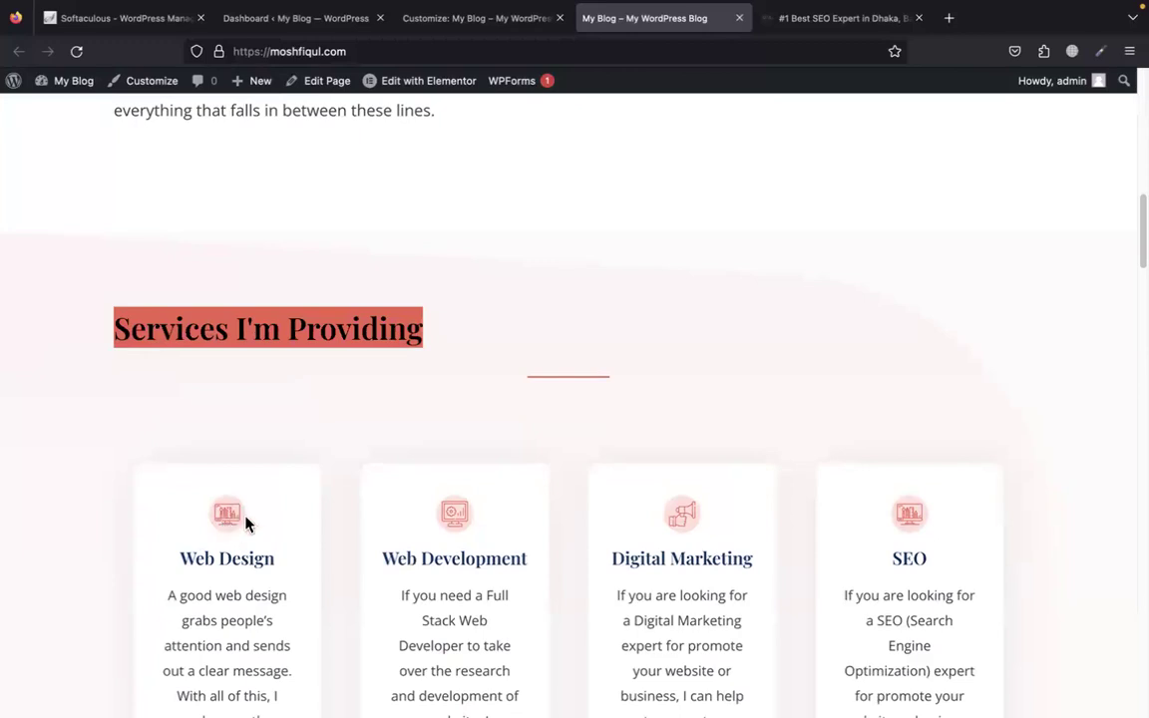
click(496, 361)
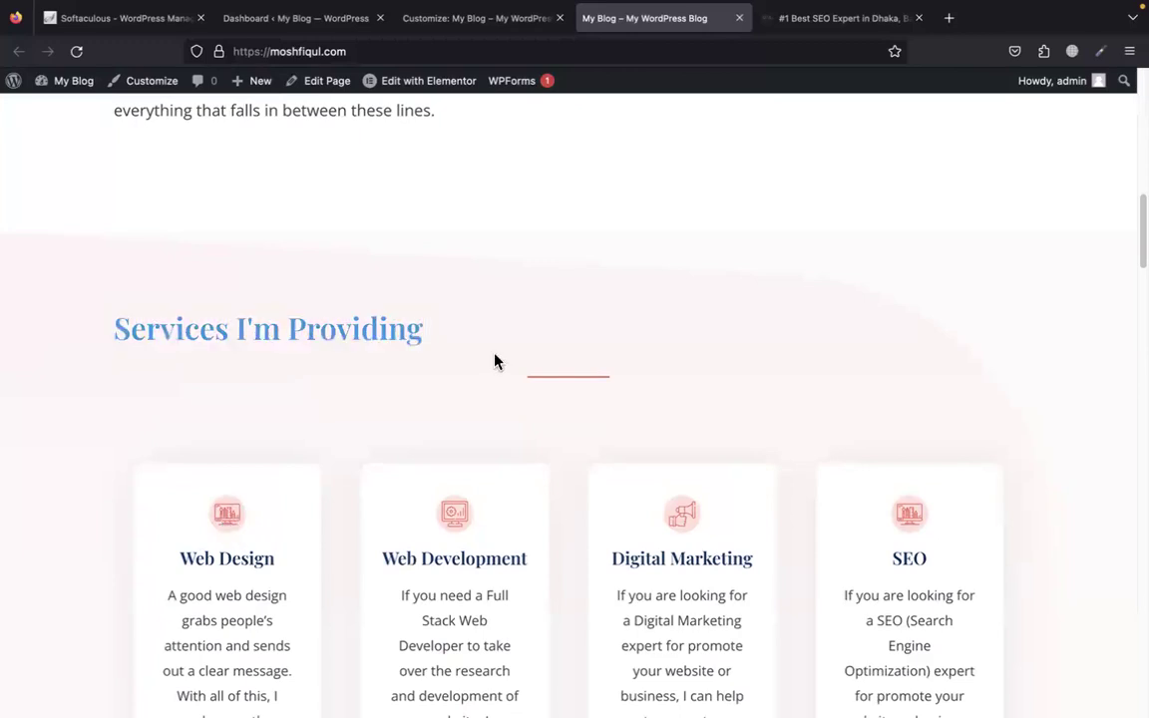
Review the home page's Services I'm Providing, Working Process and Work Experience sections, including the Web Developer card's date range
drag(131, 334, 409, 423)
click(426, 403)
scroll(549, 429, down, 10)
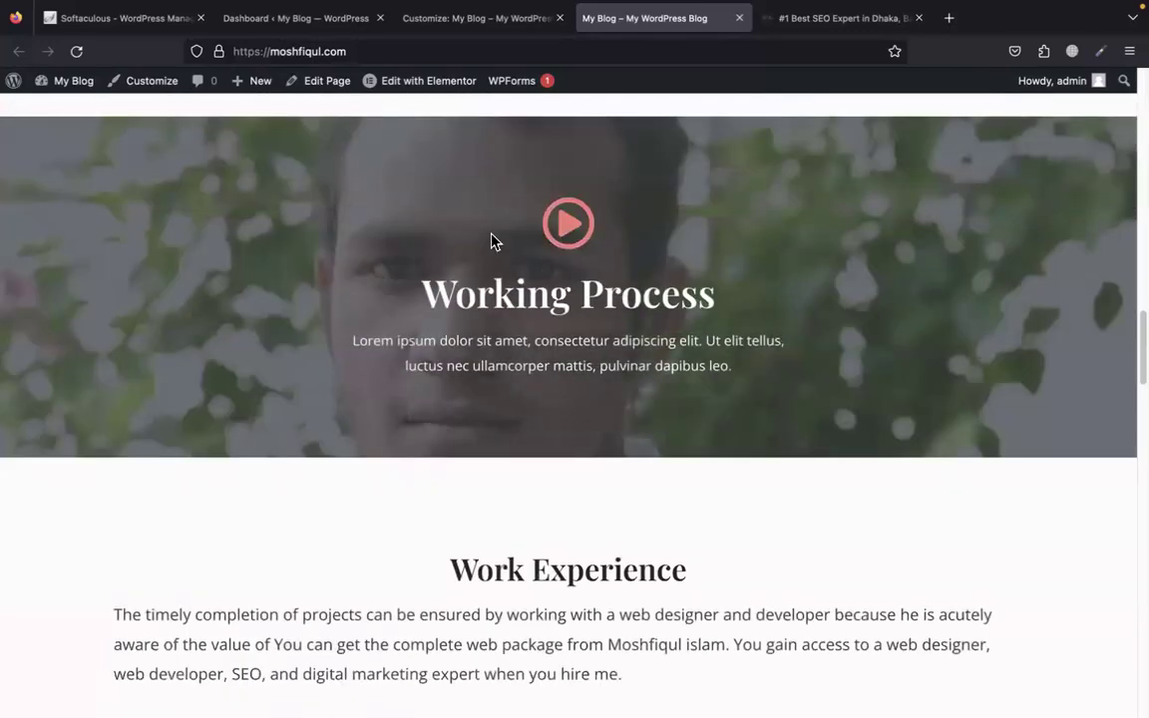
scroll(572, 402, down, 8)
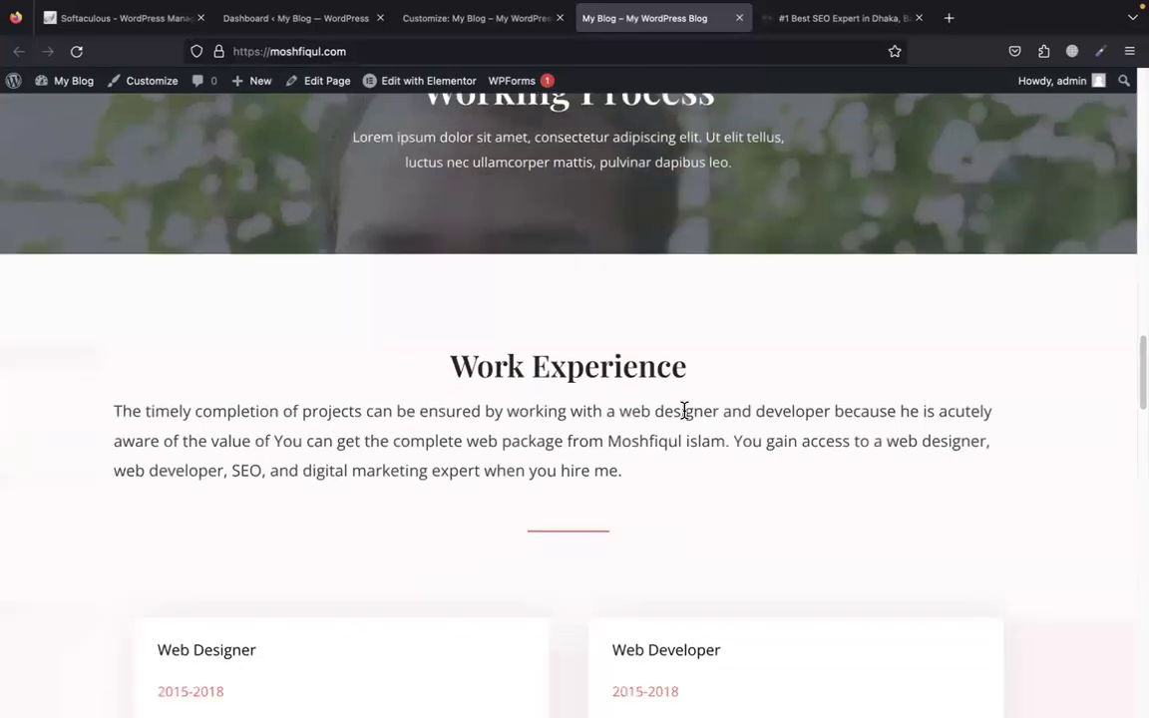
scroll(650, 465, down, 3)
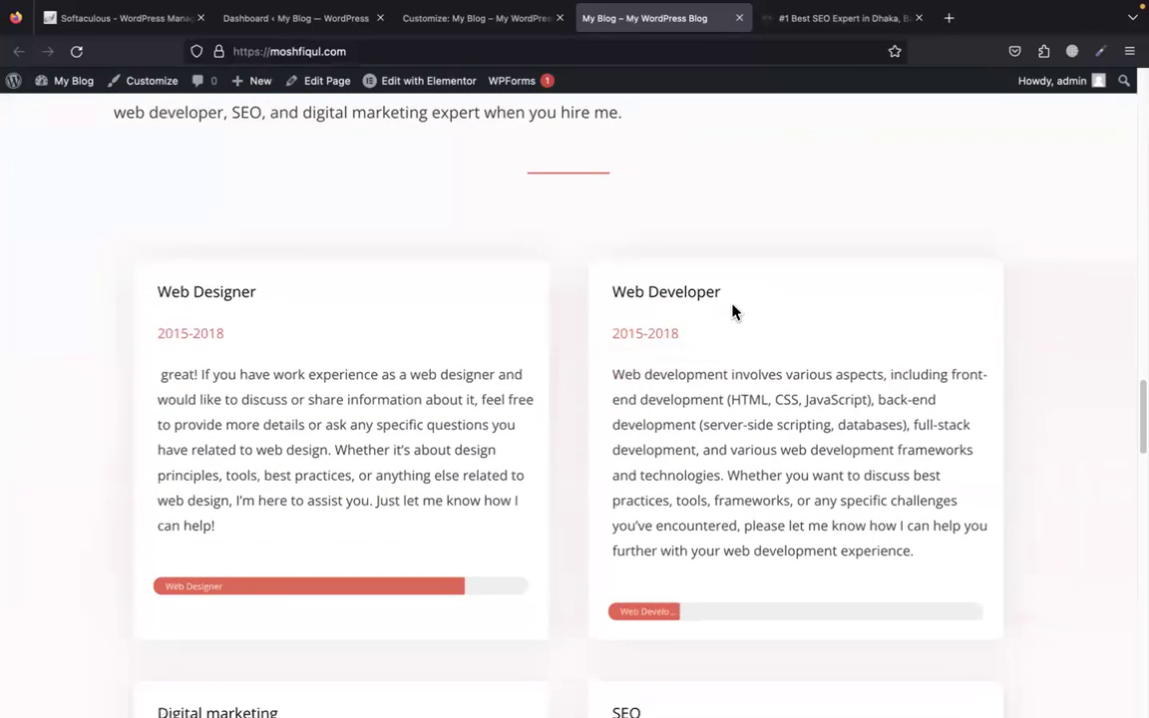
drag(615, 335, 679, 335)
scroll(689, 486, down, 5)
scroll(688, 489, down, 9)
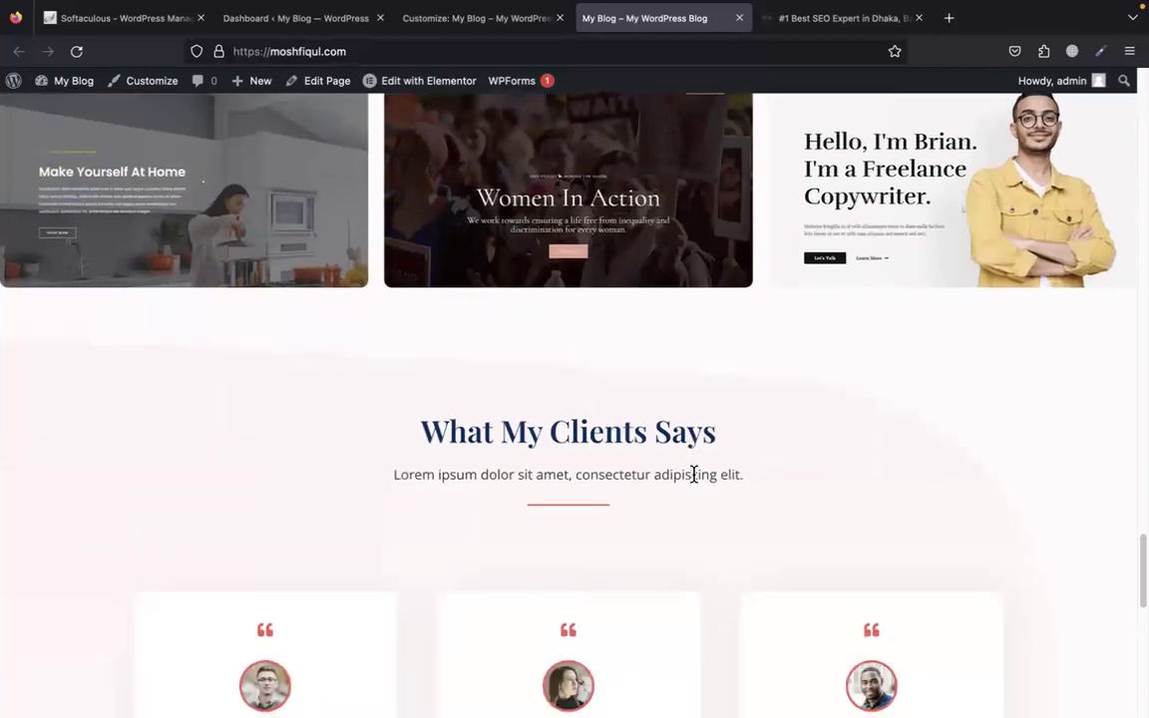
Examine the What My Clients Says section and the placeholder review text in its third testimonial card
scroll(769, 439, up, 3)
scroll(750, 450, down, 6)
scroll(750, 451, down, 3)
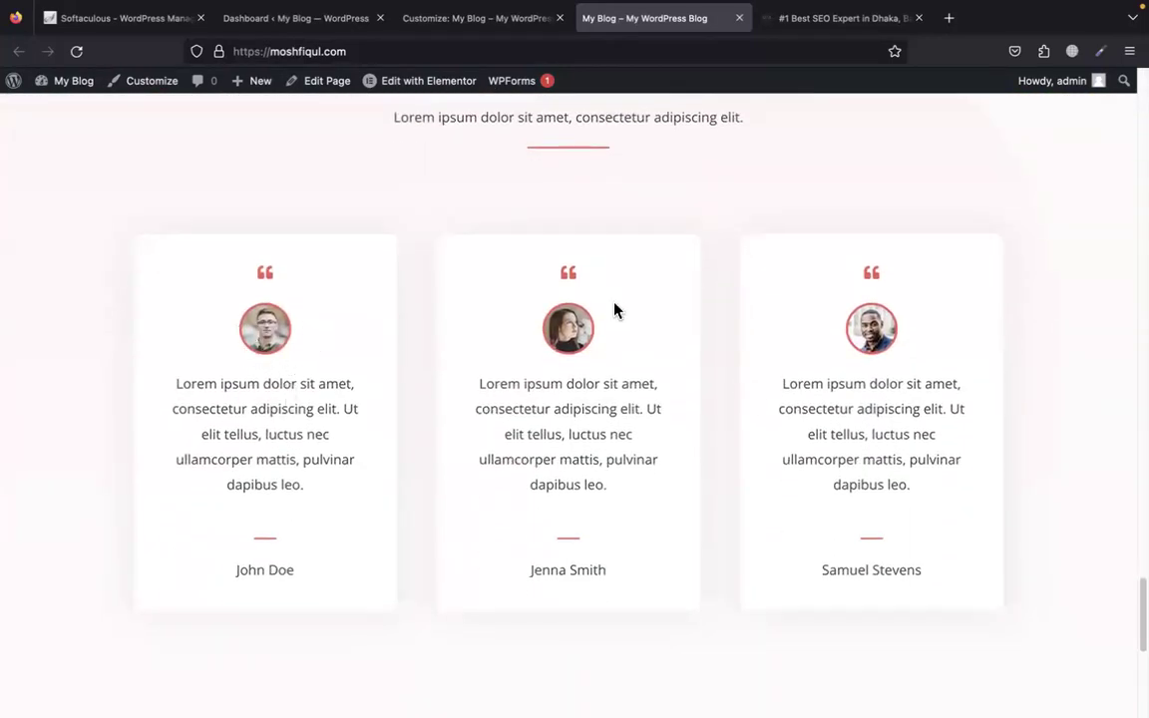
scroll(584, 337, down, 1)
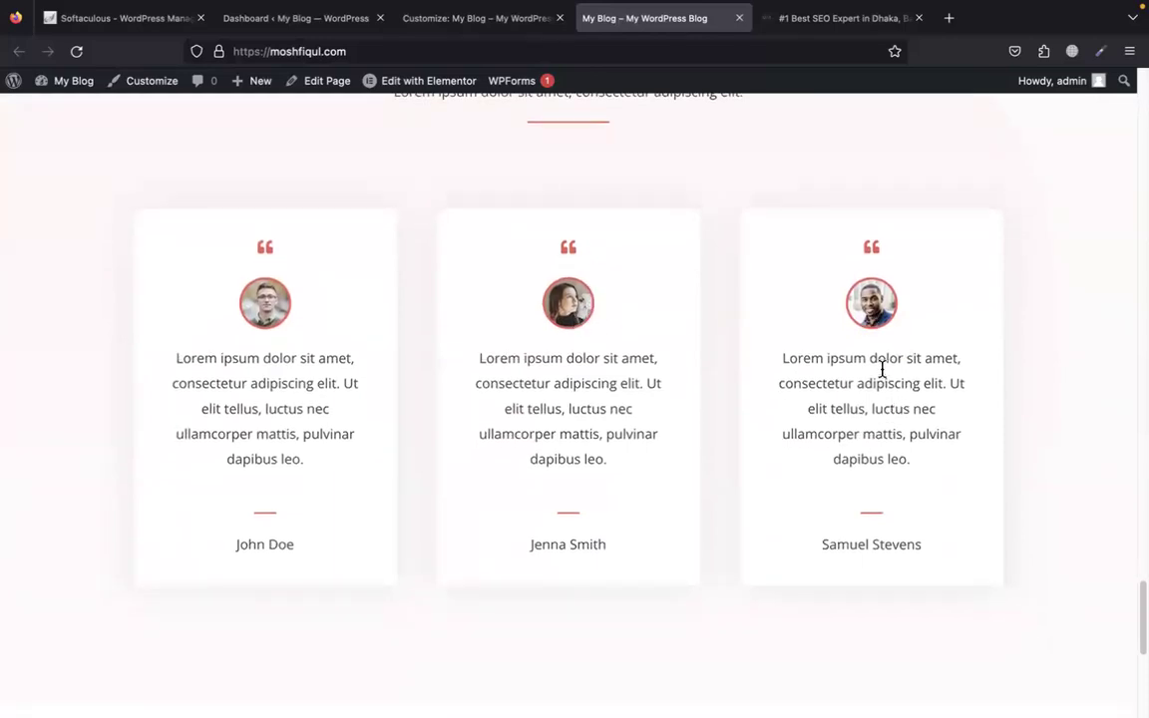
drag(802, 355, 907, 465)
click(924, 464)
click(784, 359)
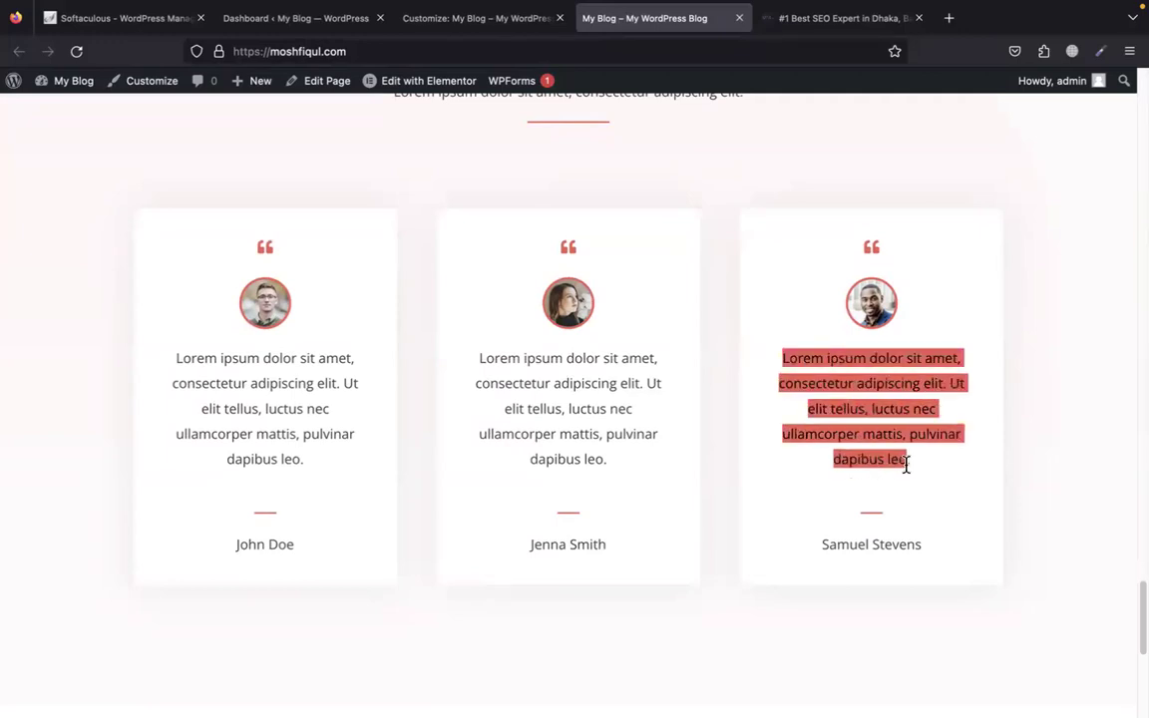
Examine the Stay In Touch section and the footer's contact e-mail, logo, copyright line and social icons
scroll(874, 560, down, 5)
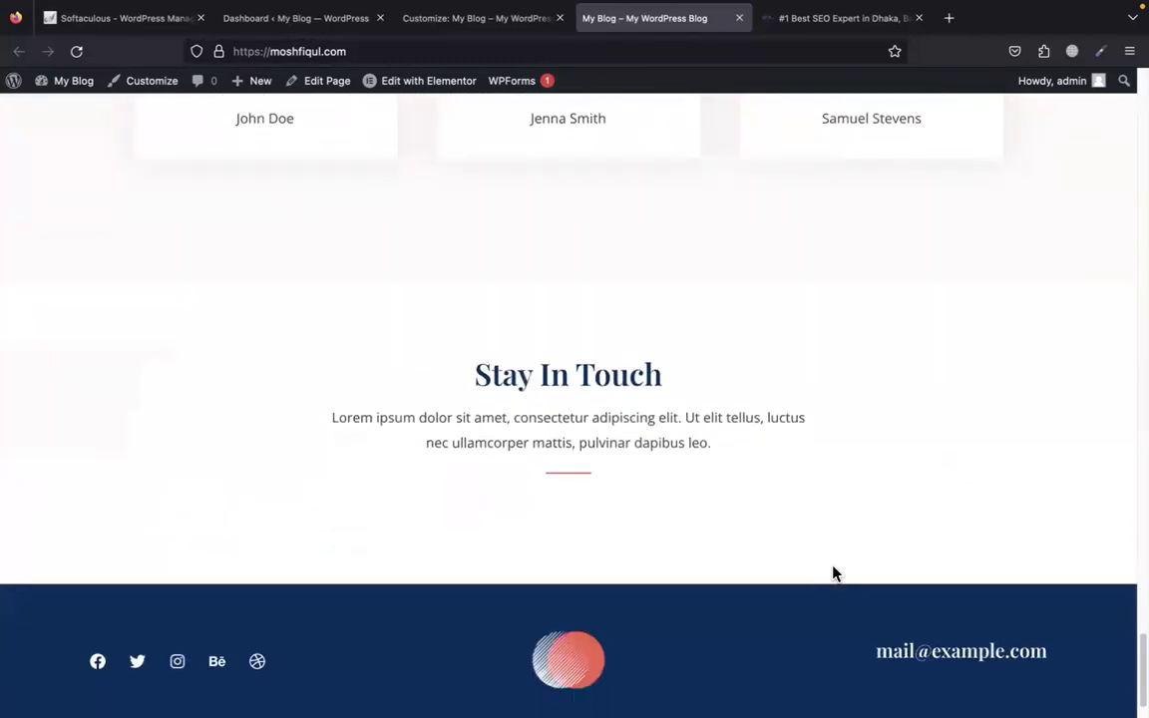
drag(332, 399, 821, 428)
drag(461, 361, 731, 372)
scroll(741, 457, down, 1)
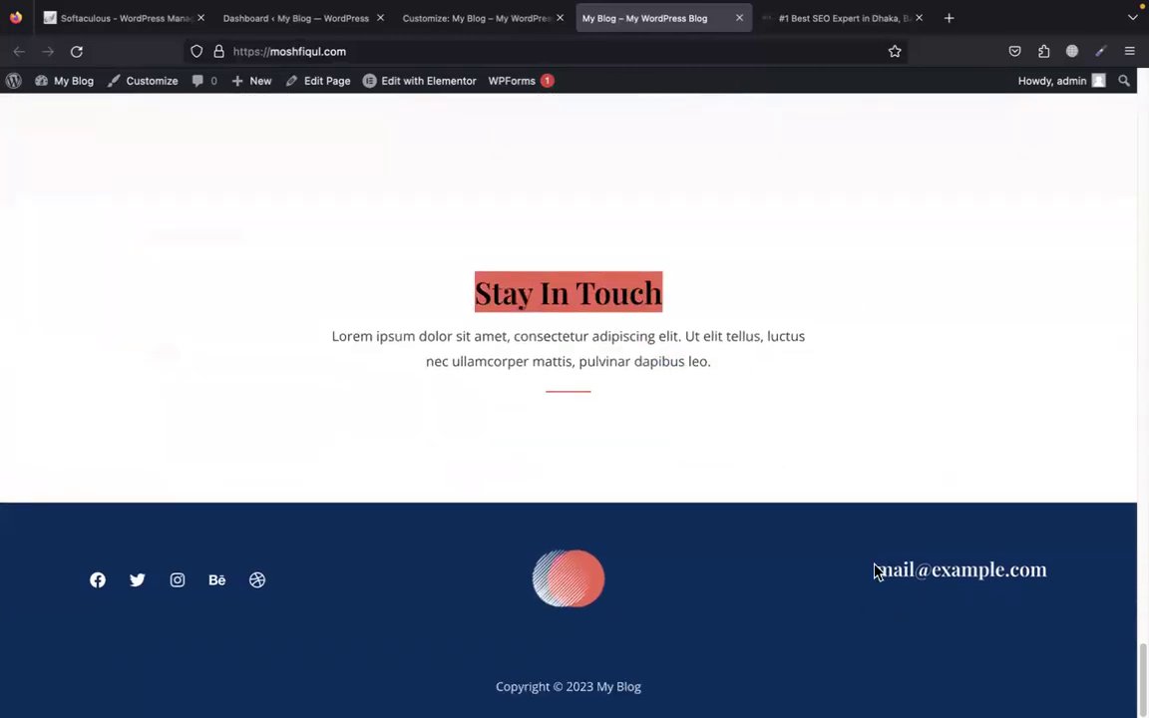
drag(874, 571, 1076, 572)
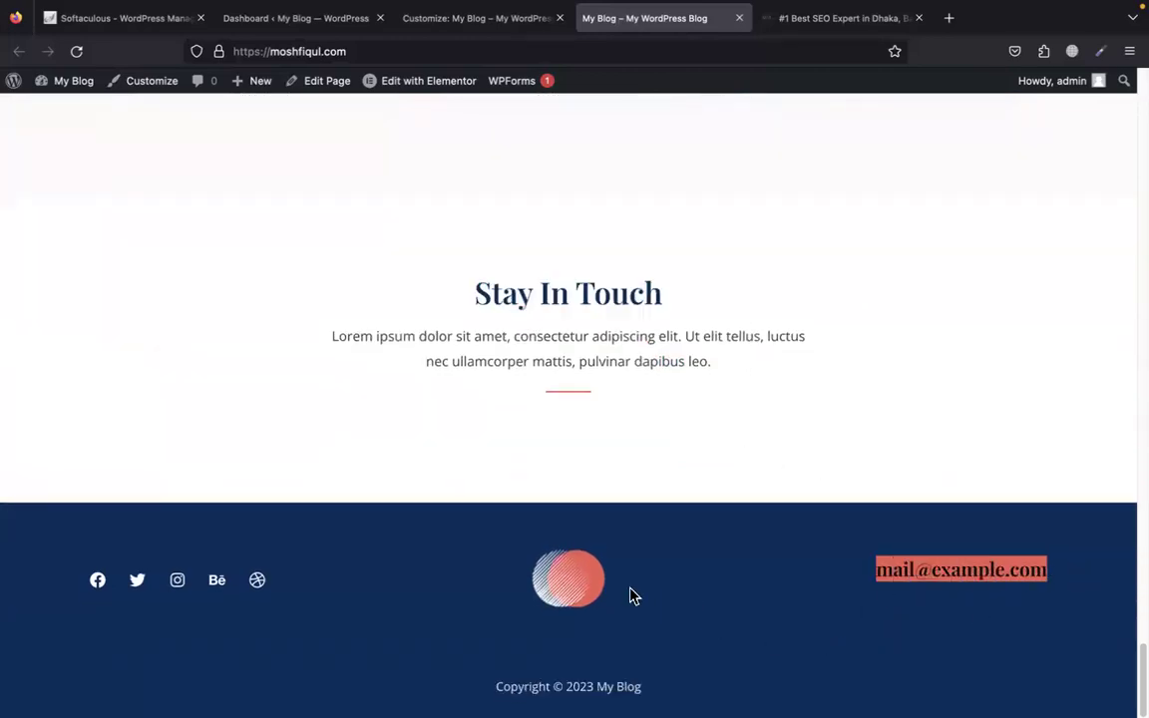
drag(630, 595, 487, 598)
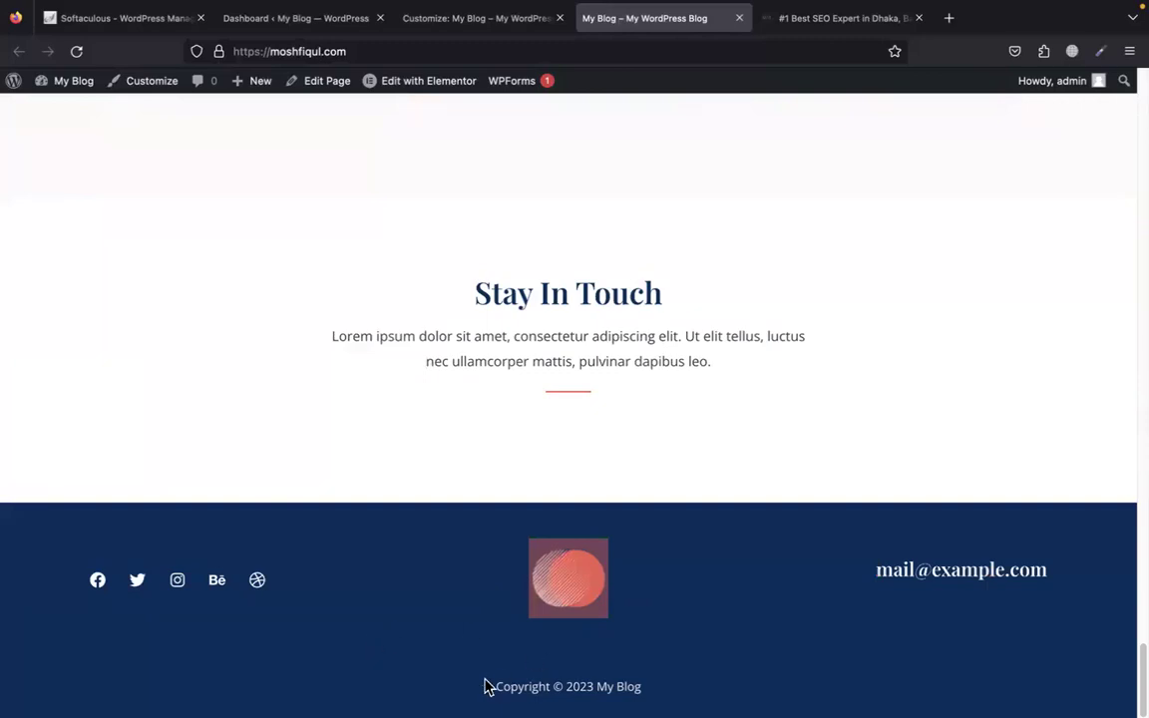
drag(503, 686, 595, 684)
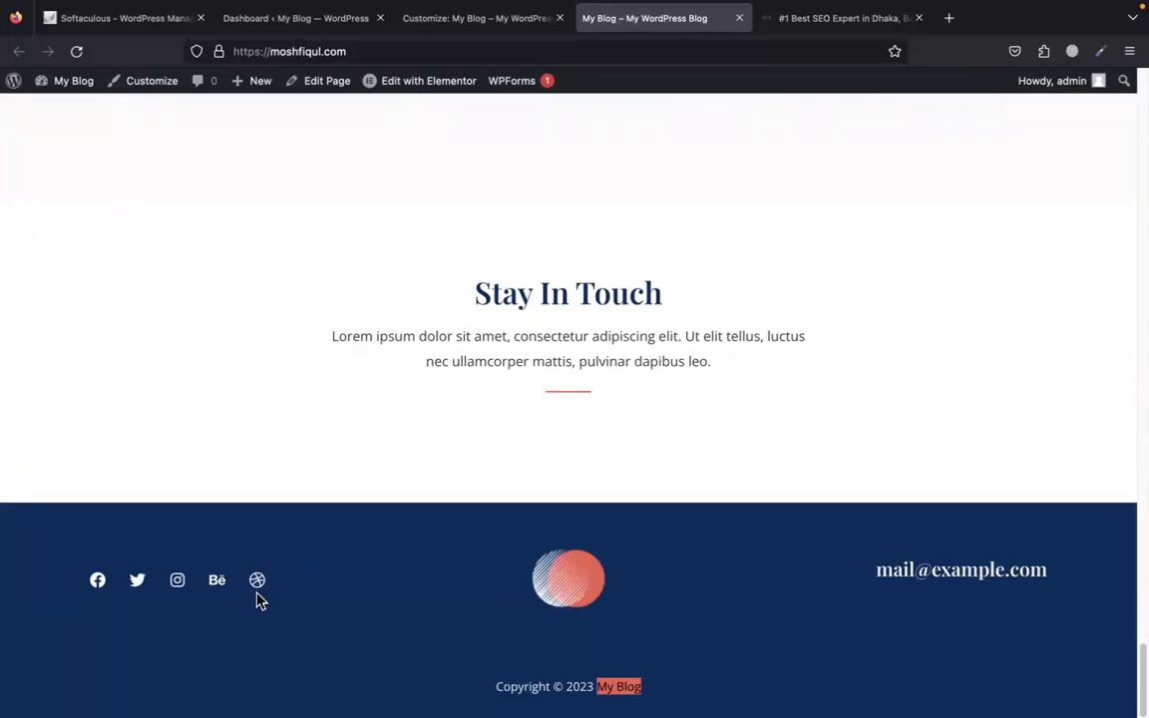
click(80, 599)
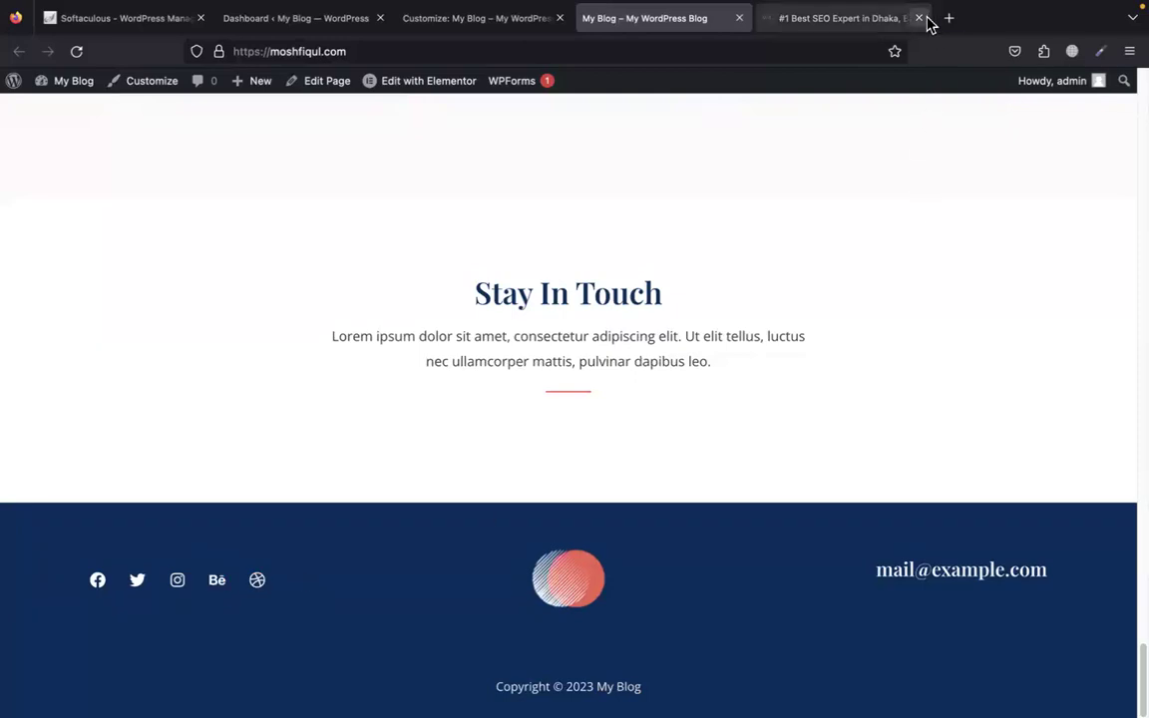
click(960, 22)
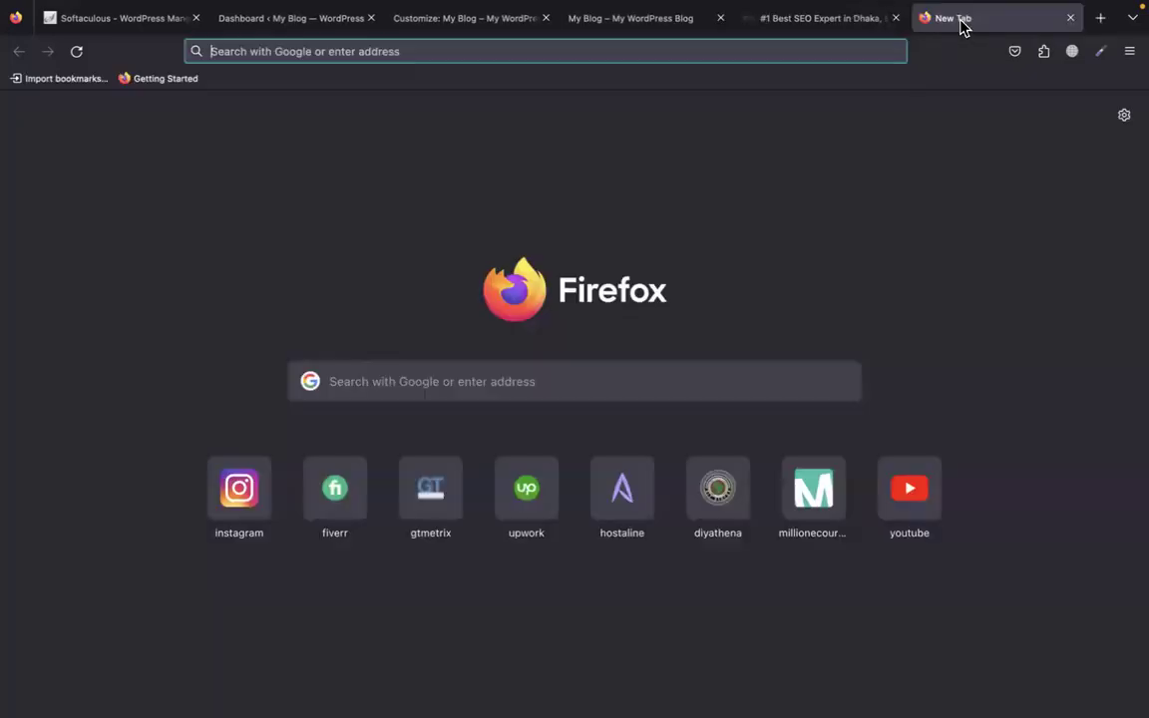
text(facebook.com/)
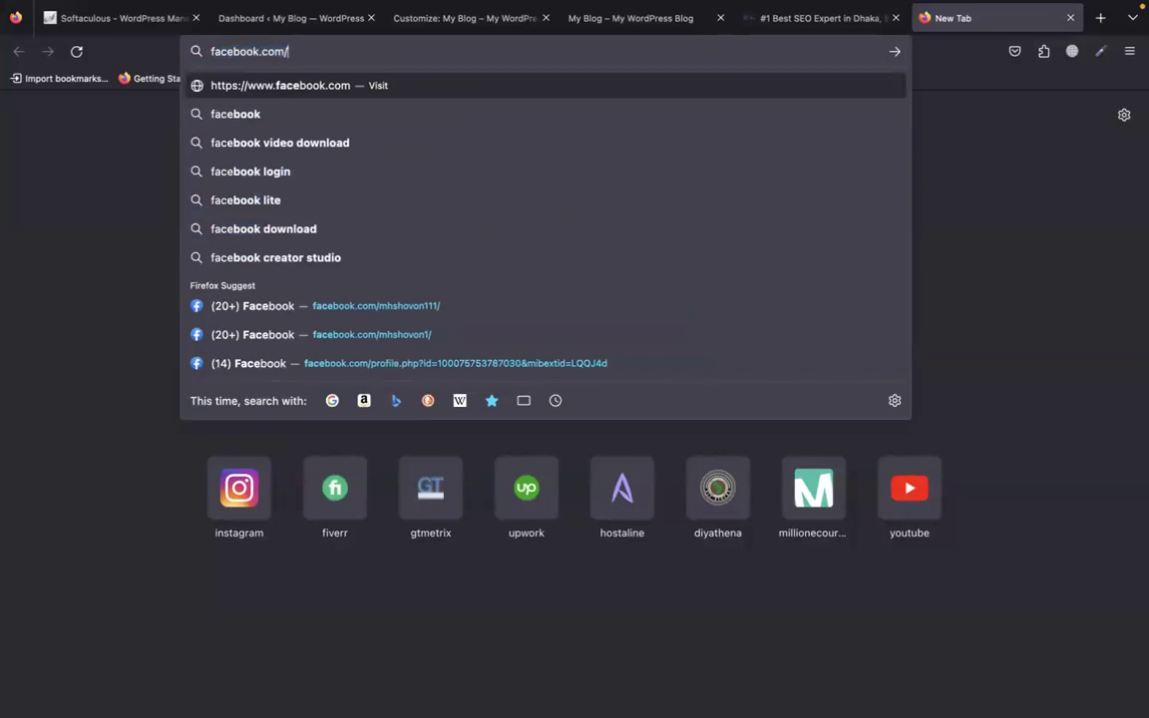
text(mosh)
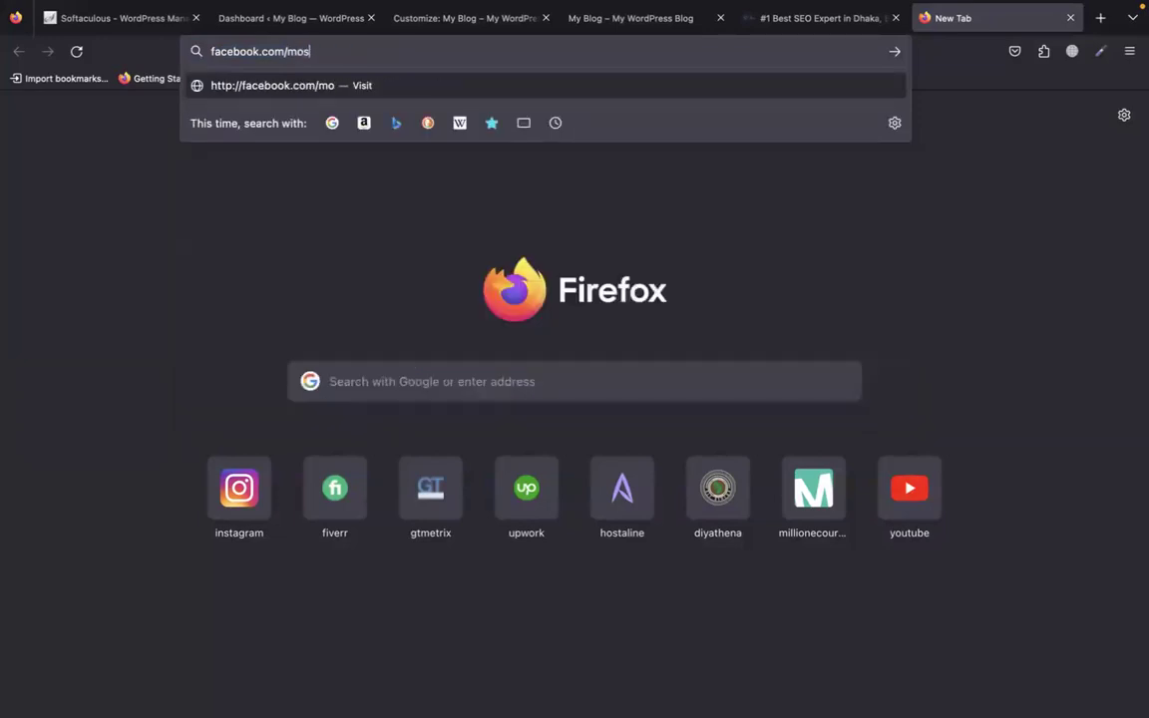
click(846, 28)
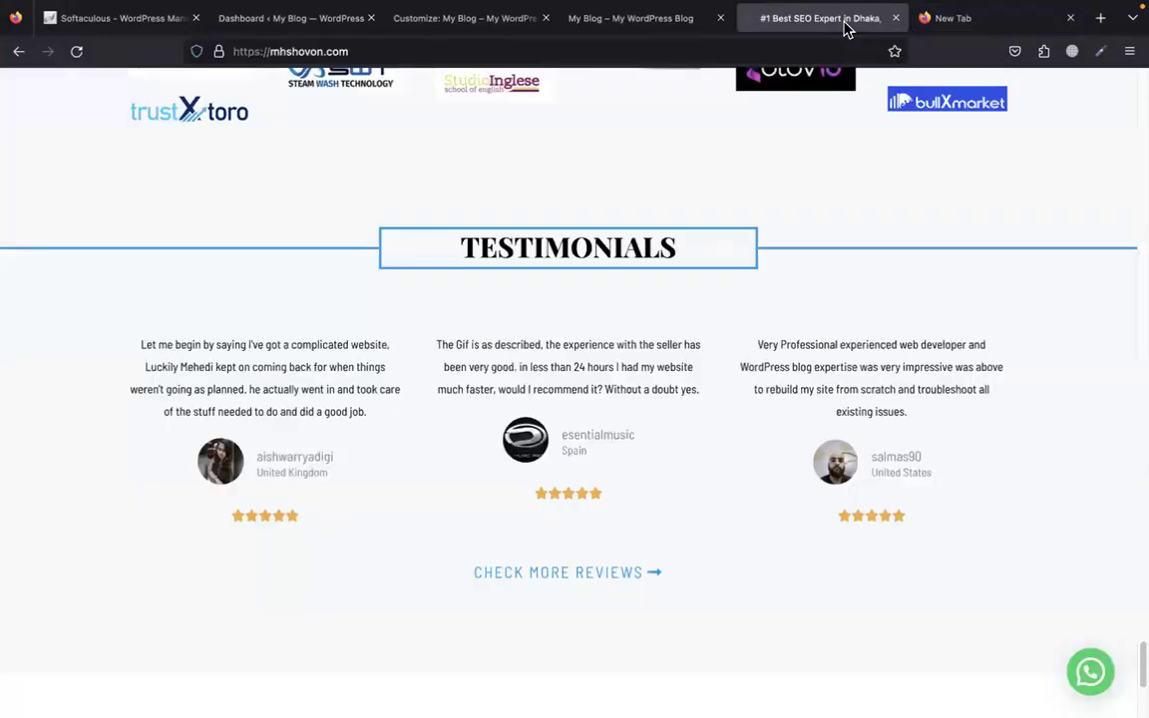
click(623, 22)
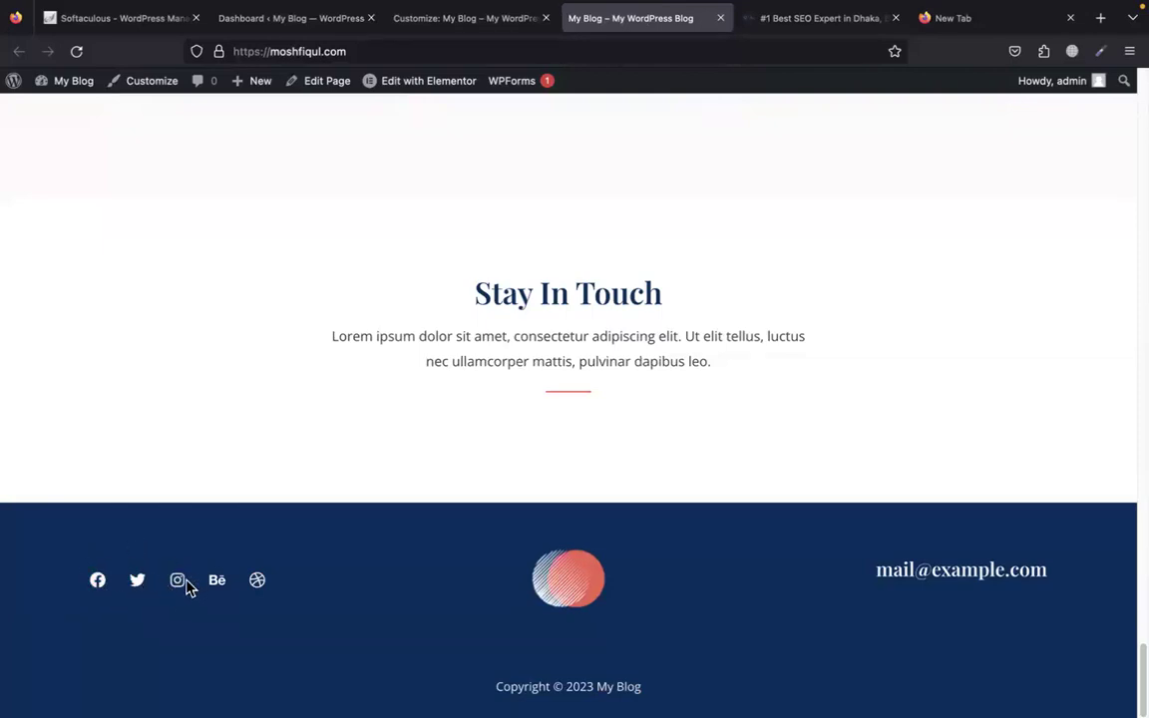
Open the site's About page and look through its introduction, Frontend and Backend Developer skills, testimonials and Stay In Touch sections
scroll(476, 450, up, 20)
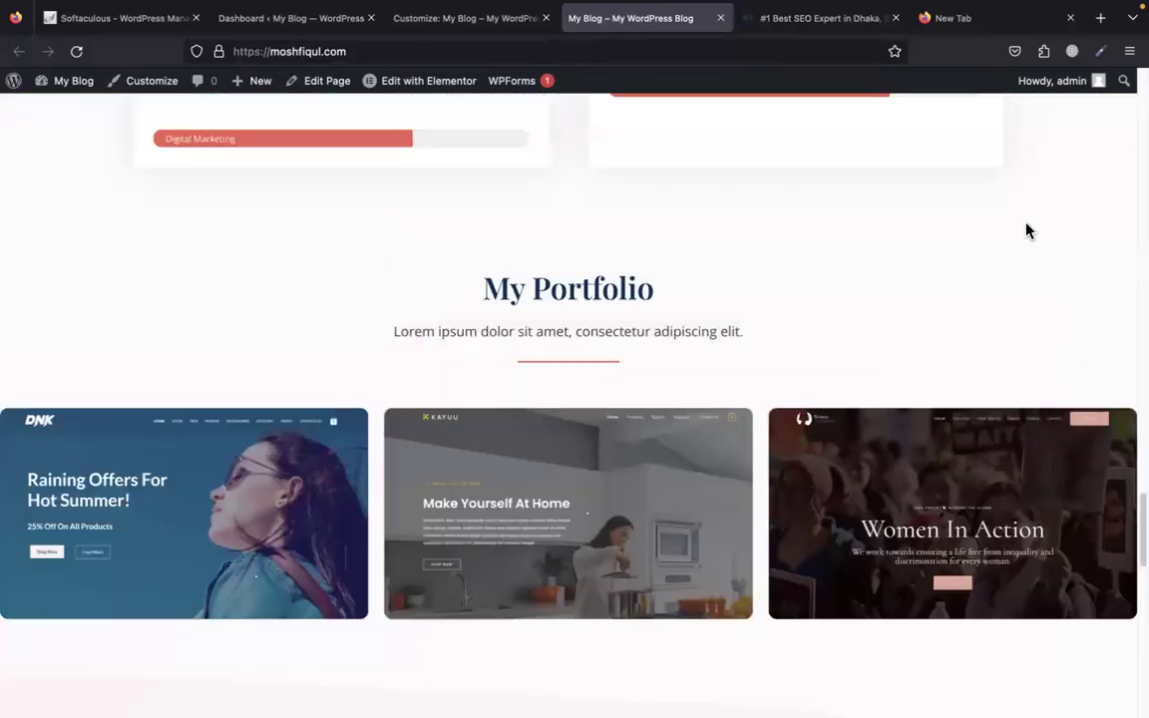
scroll(1038, 435, up, 8)
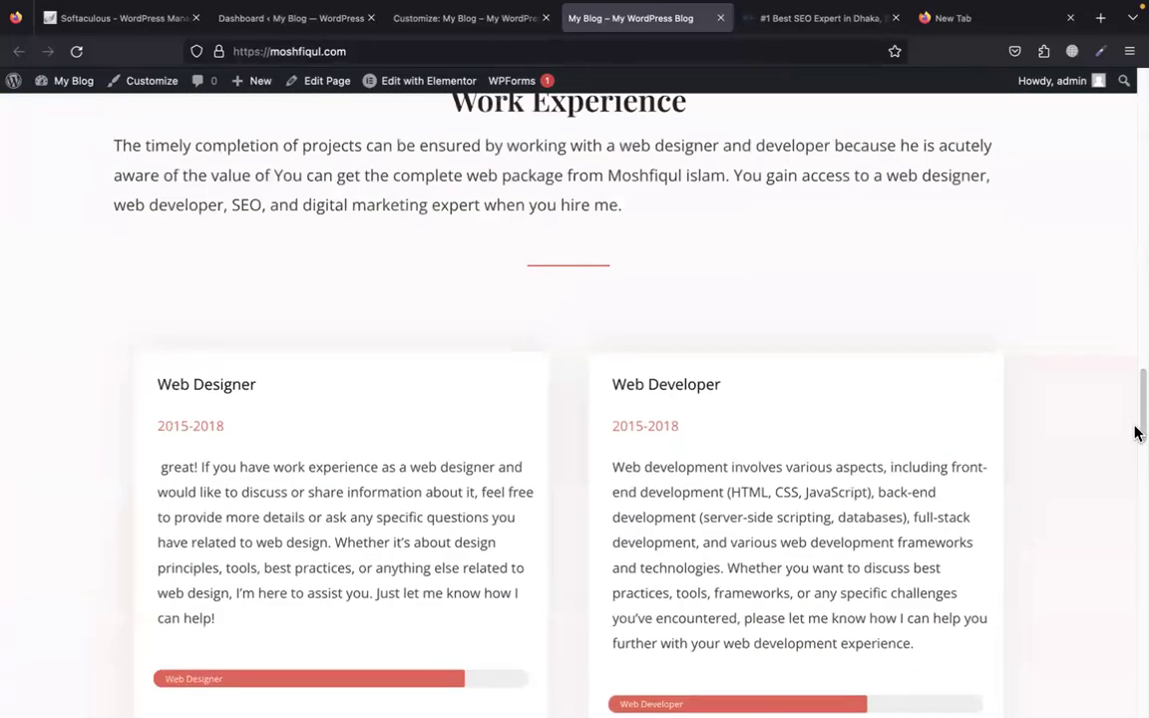
drag(1136, 392, 1136, 154)
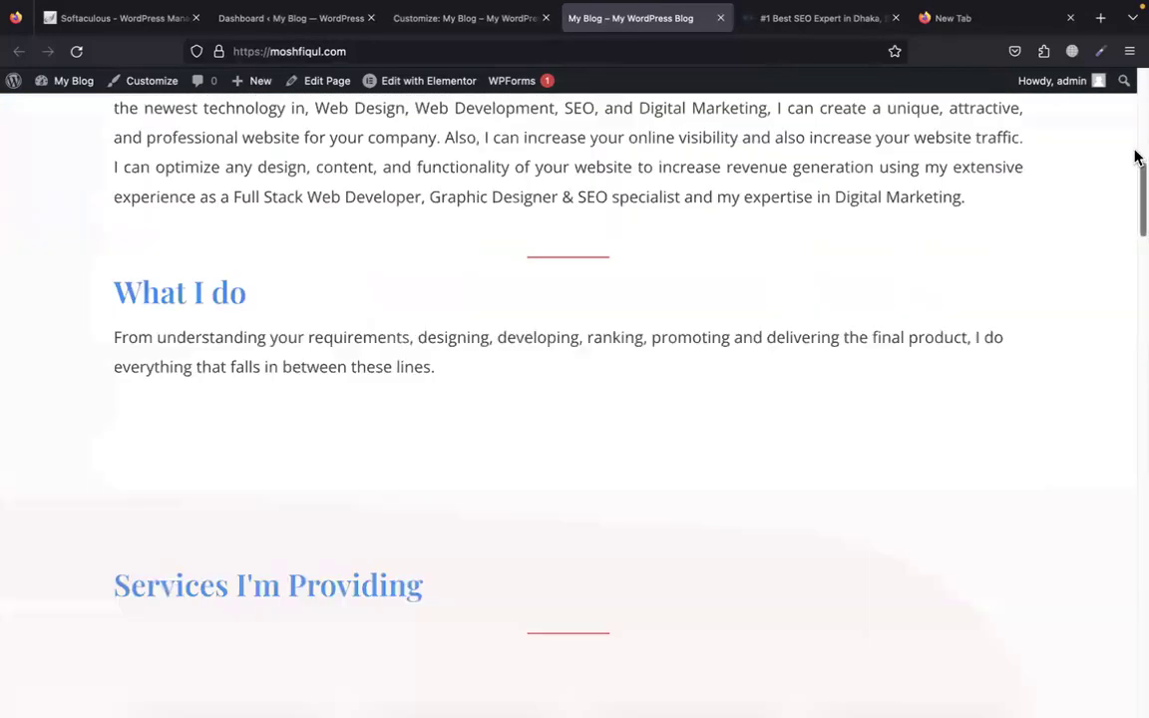
drag(1137, 35, 431, 287)
click(524, 122)
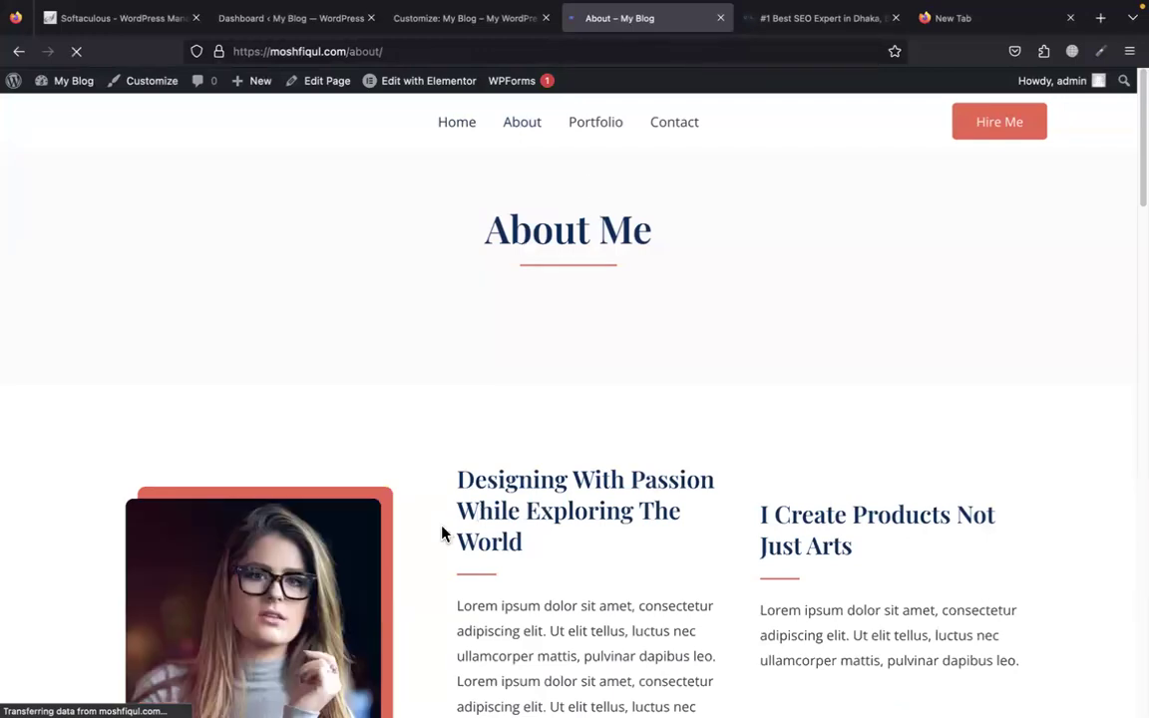
scroll(487, 424, down, 3)
scroll(493, 511, down, 10)
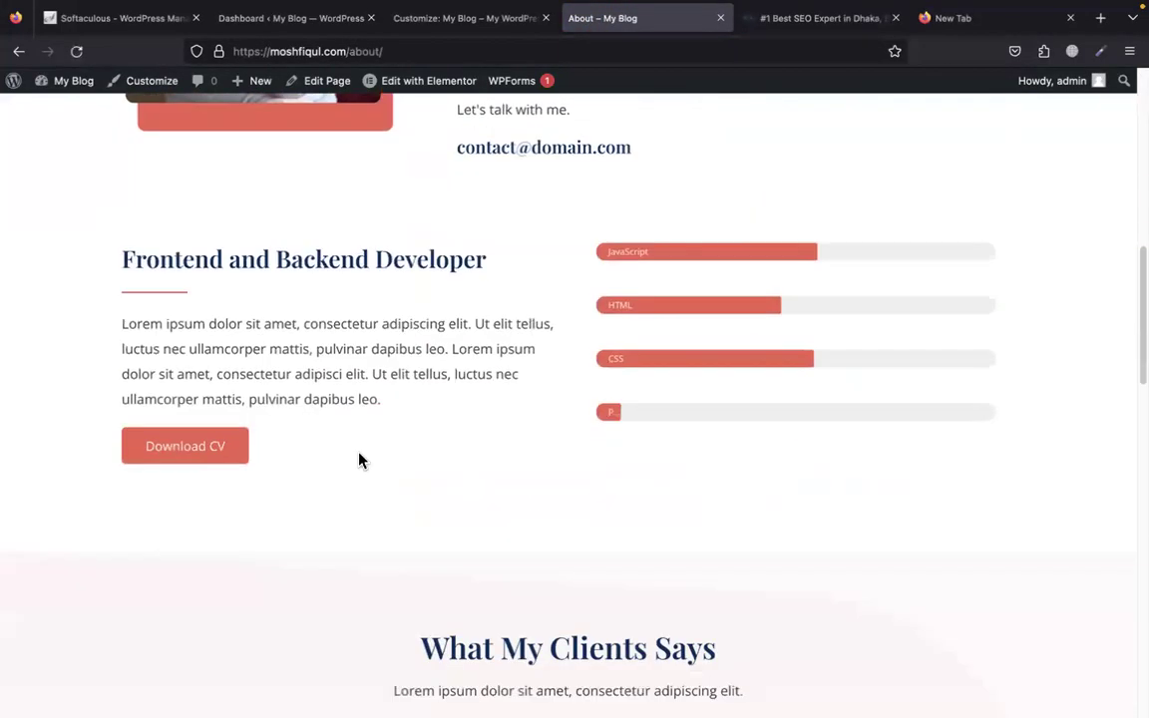
scroll(795, 492, down, 15)
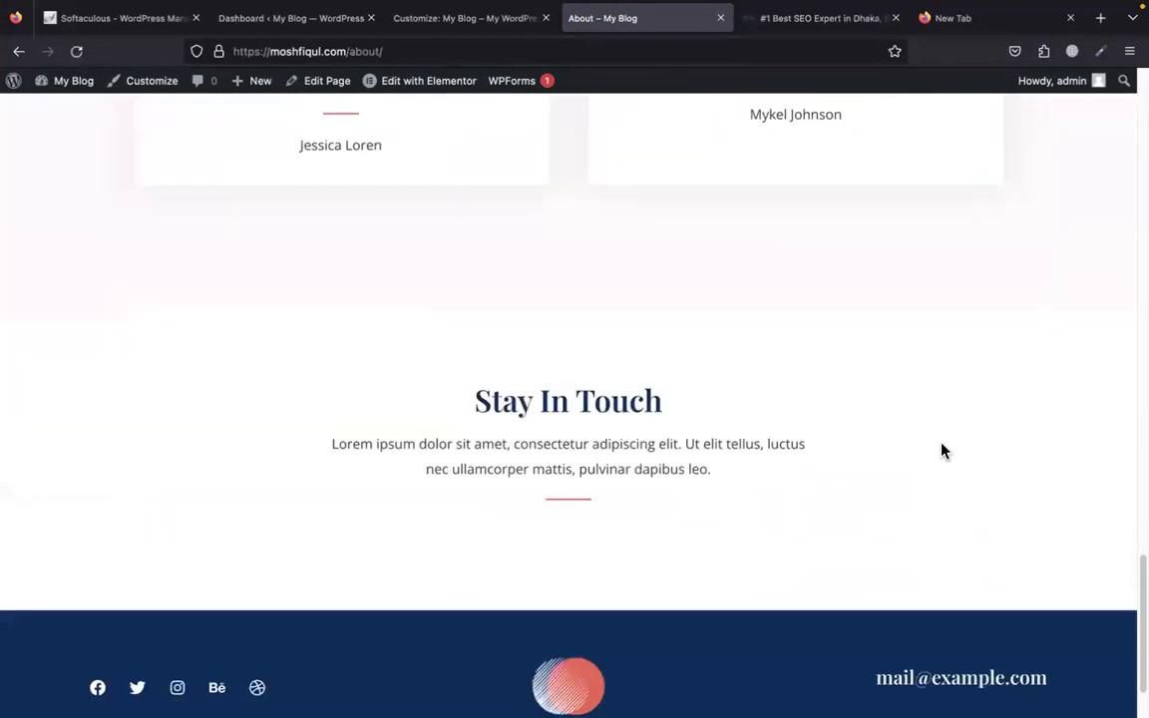
scroll(919, 452, up, 20)
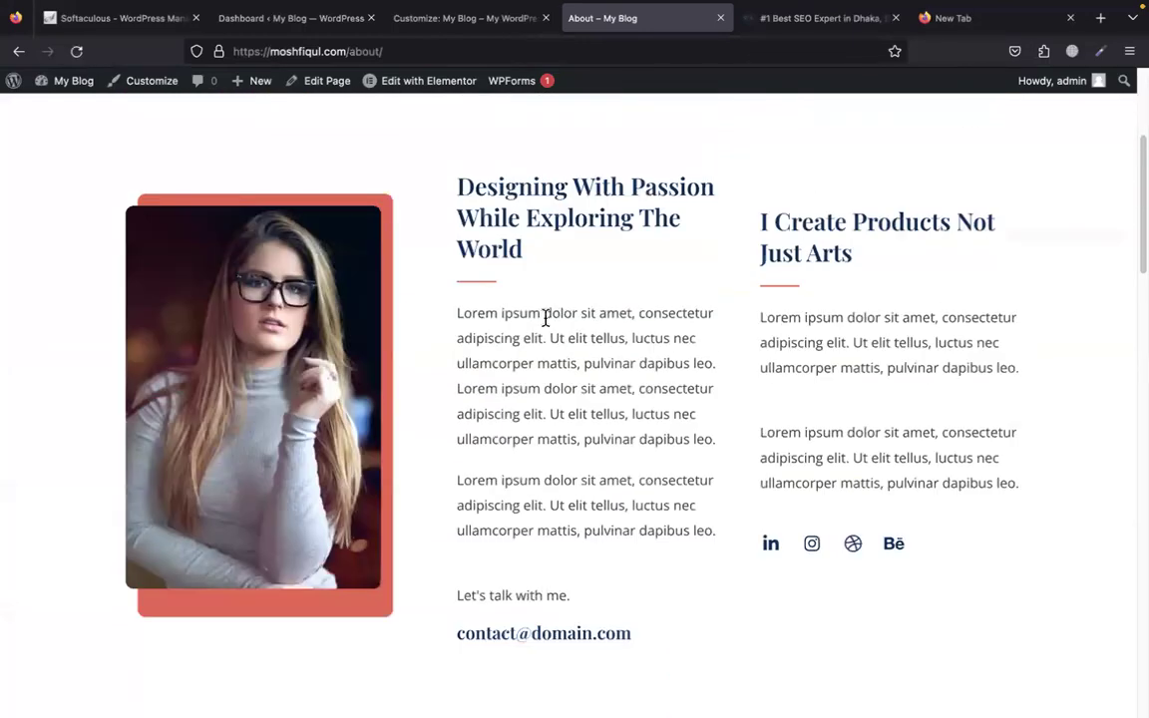
scroll(934, 110, up, 4)
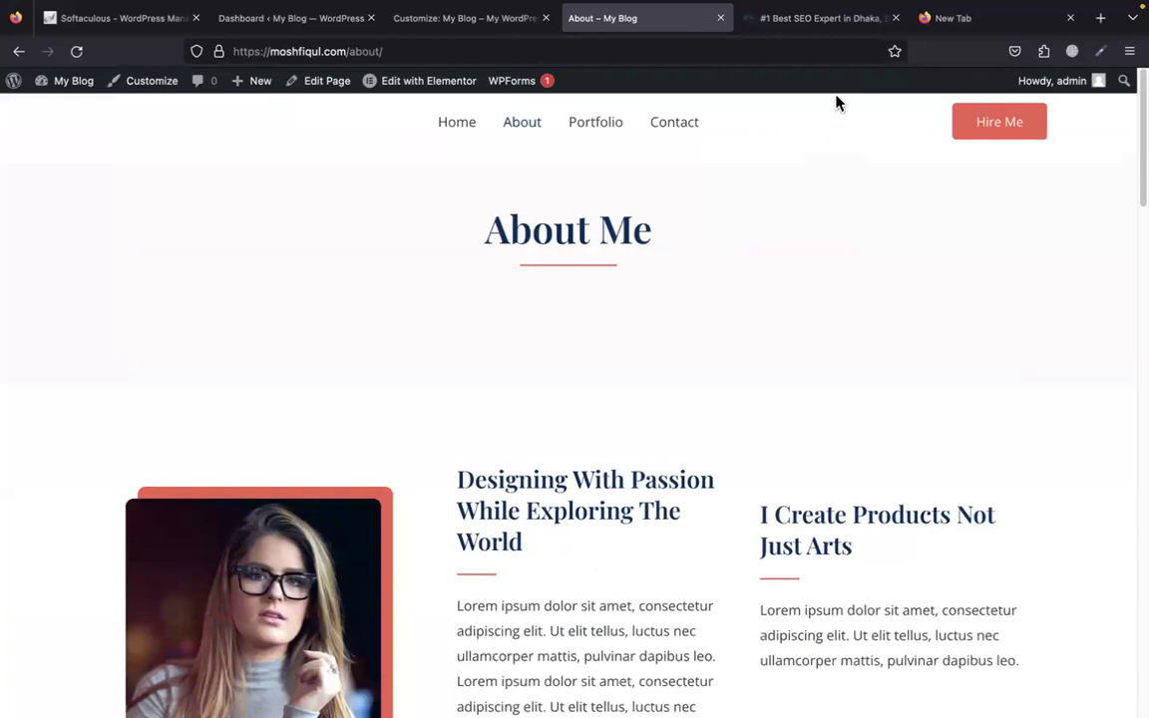
Switch to the Upwork page in Chrome, open the freelancer's own profile and examine the name and verification badge in its header
click(818, 18)
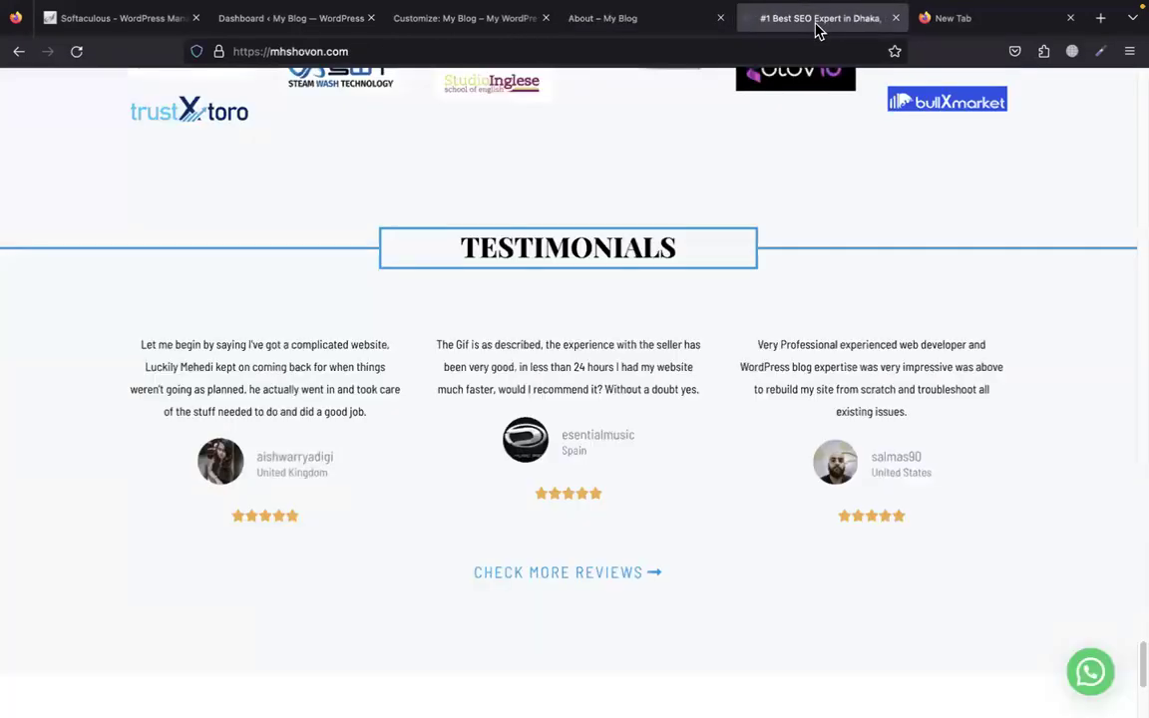
click(509, 30)
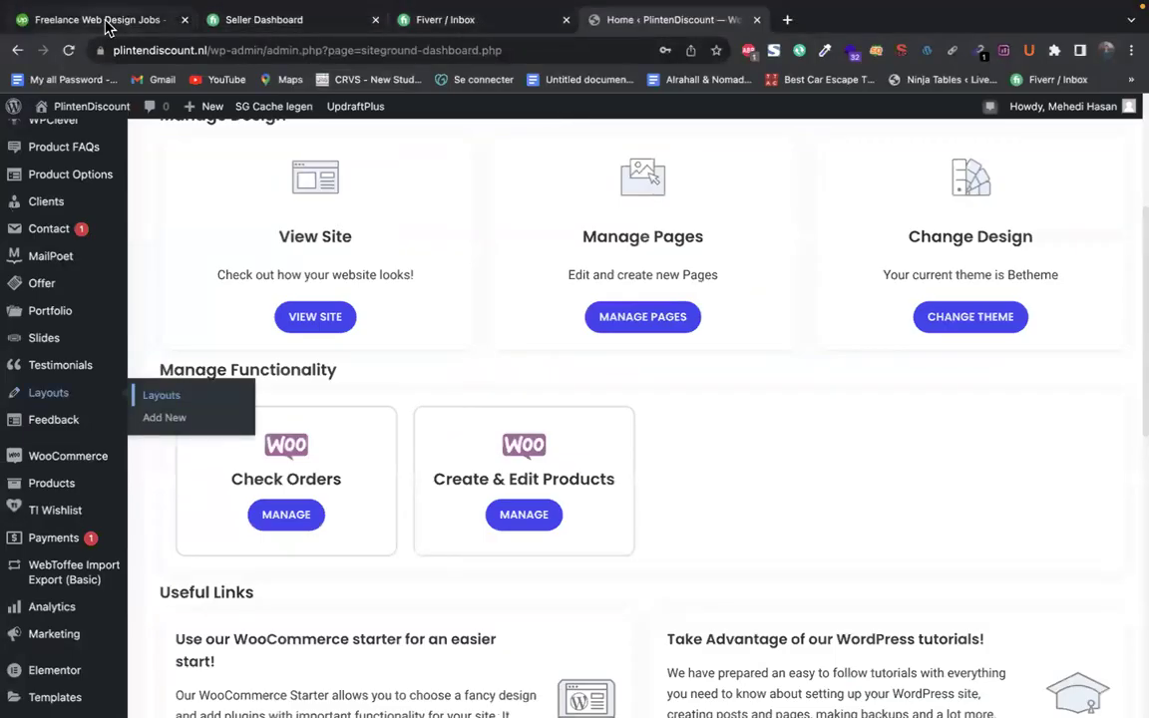
click(107, 20)
click(296, 177)
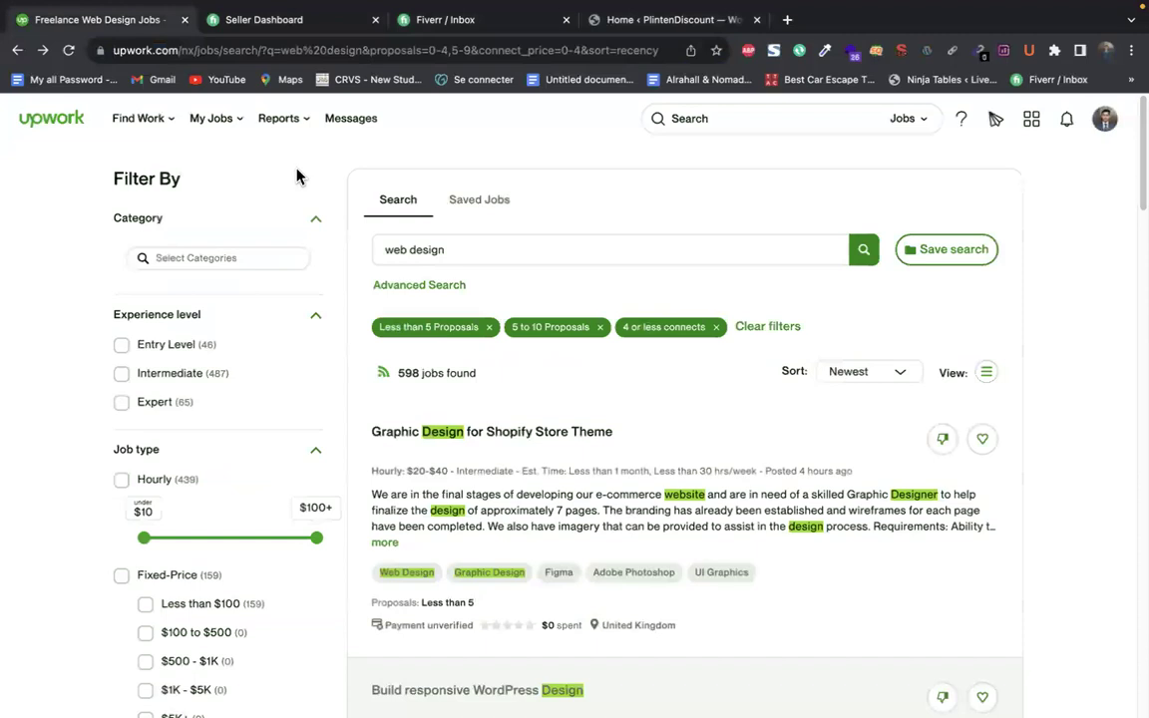
mouse_move(137, 120)
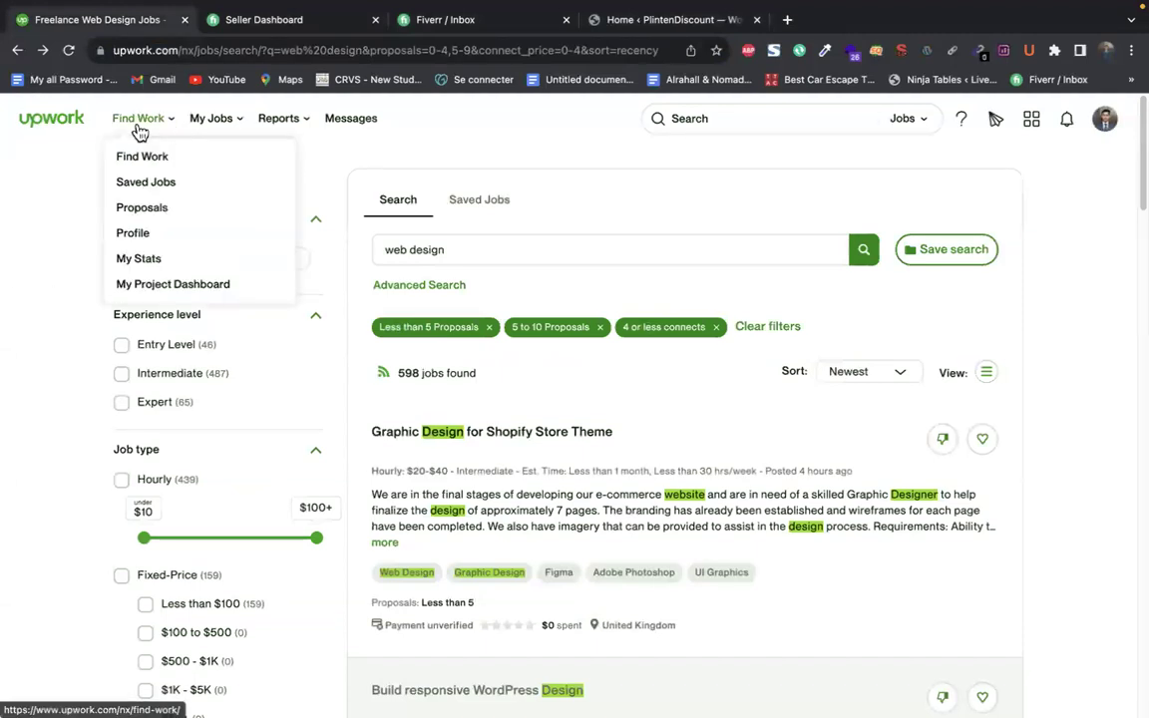
click(140, 160)
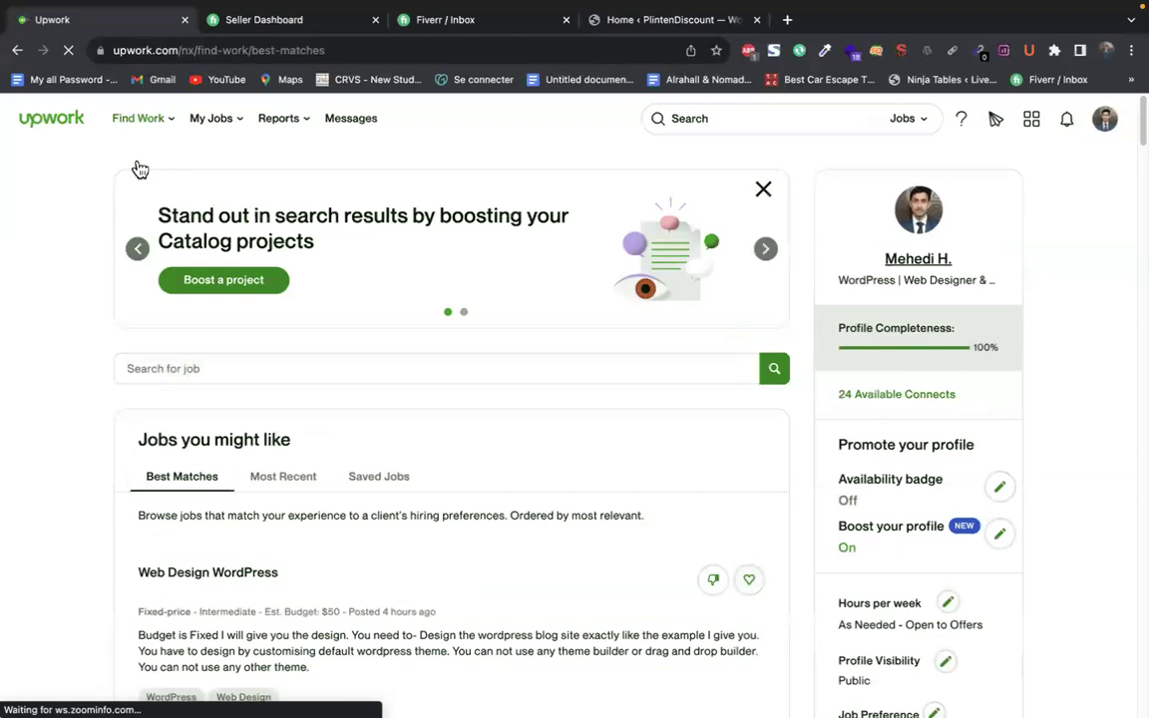
mouse_move(129, 121)
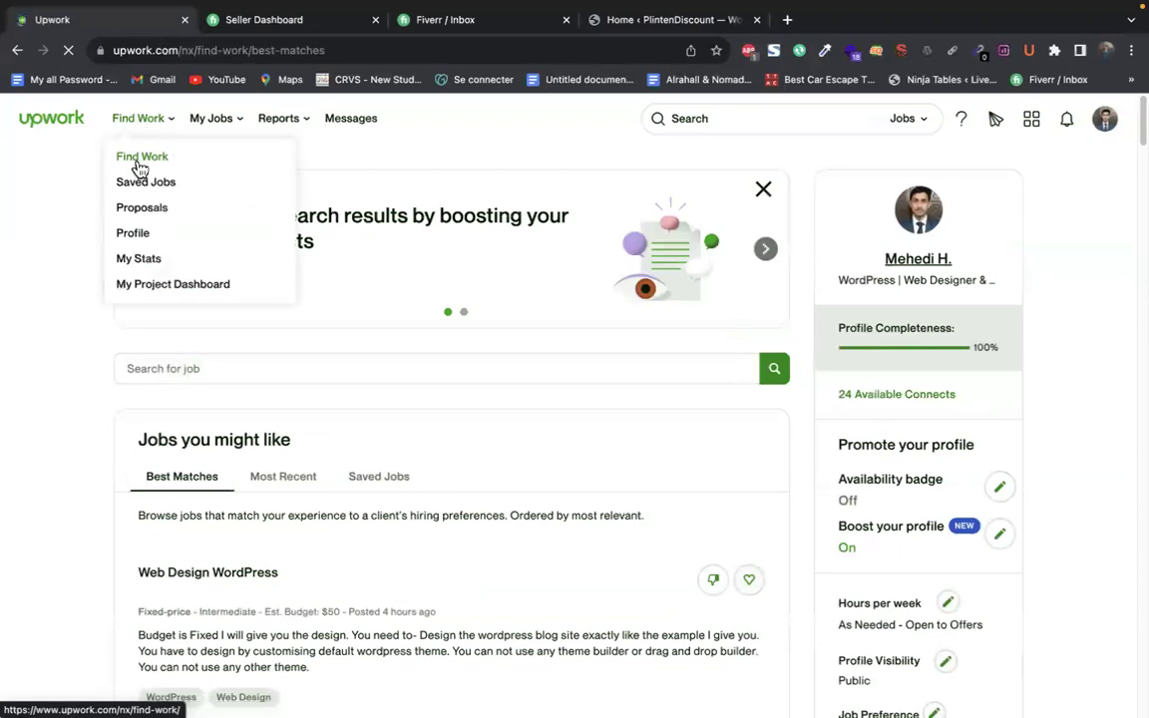
click(136, 232)
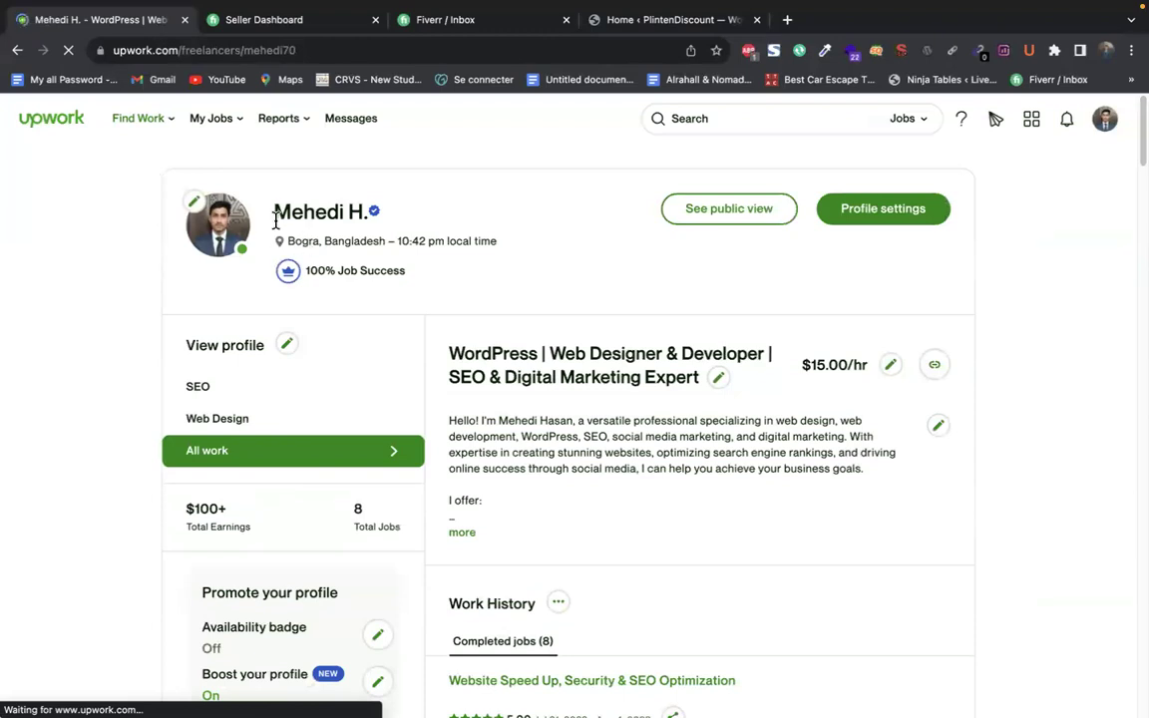
drag(273, 218, 337, 250)
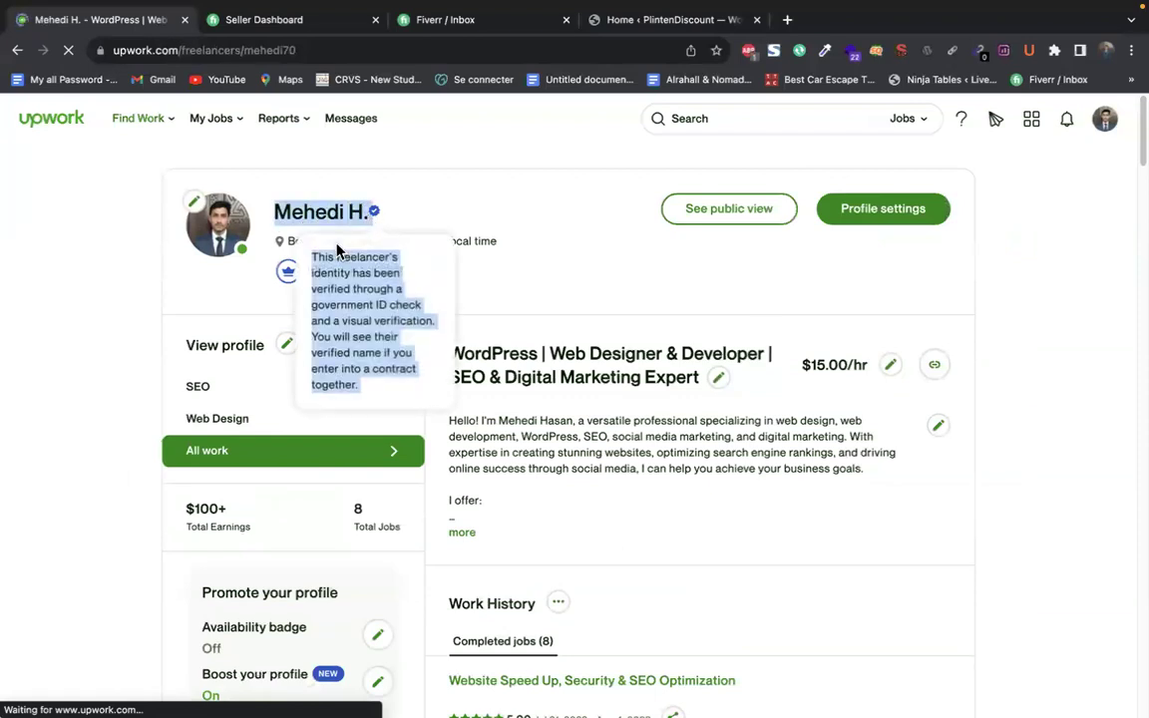
click(529, 263)
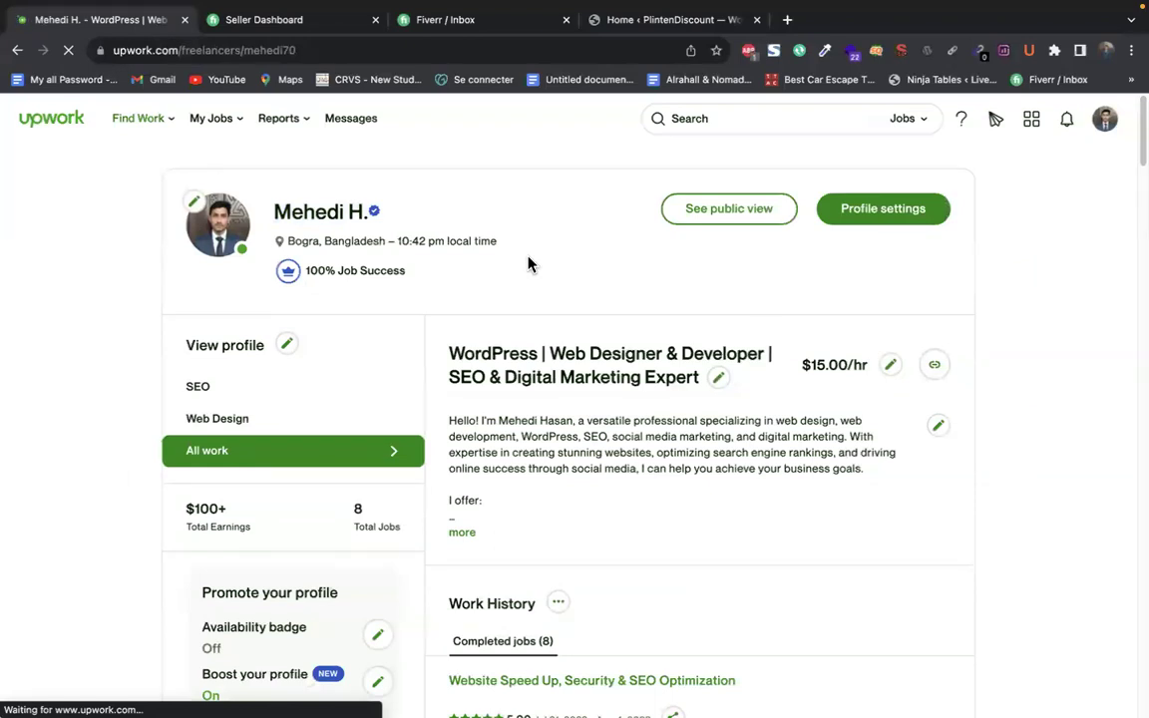
Examine the name and location shown in the header of the freelancer's own Upwork profile
drag(274, 206, 366, 203)
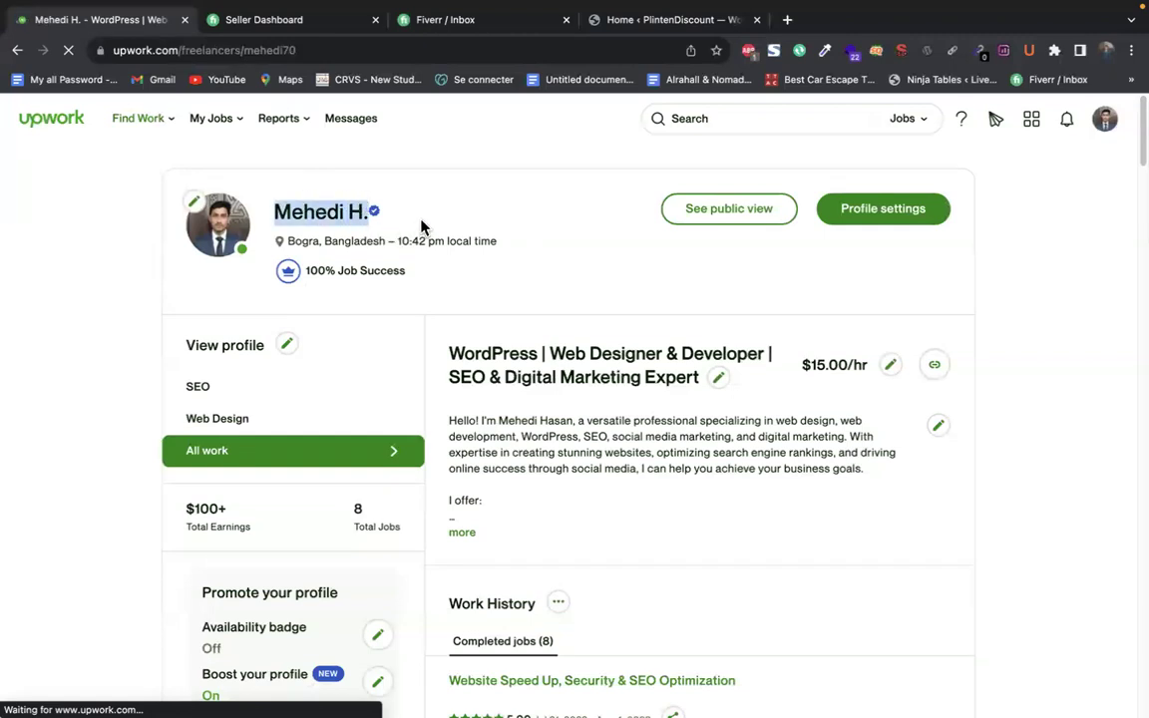
drag(288, 242, 380, 243)
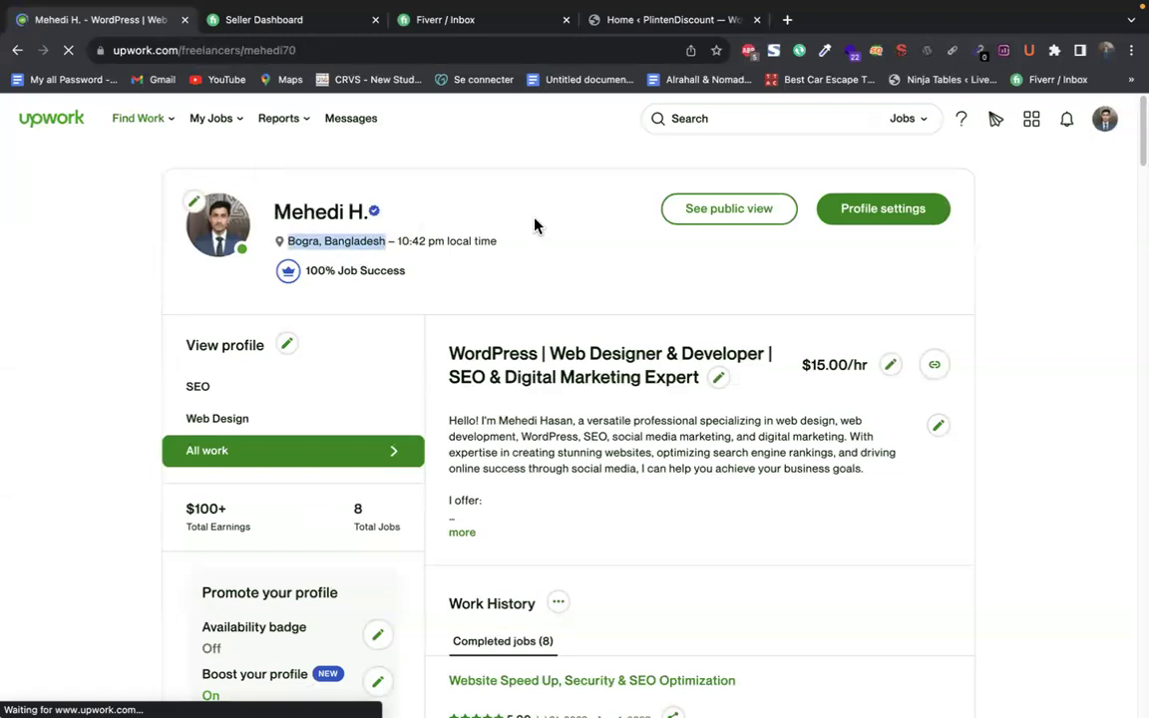
scroll(490, 224, down, 1)
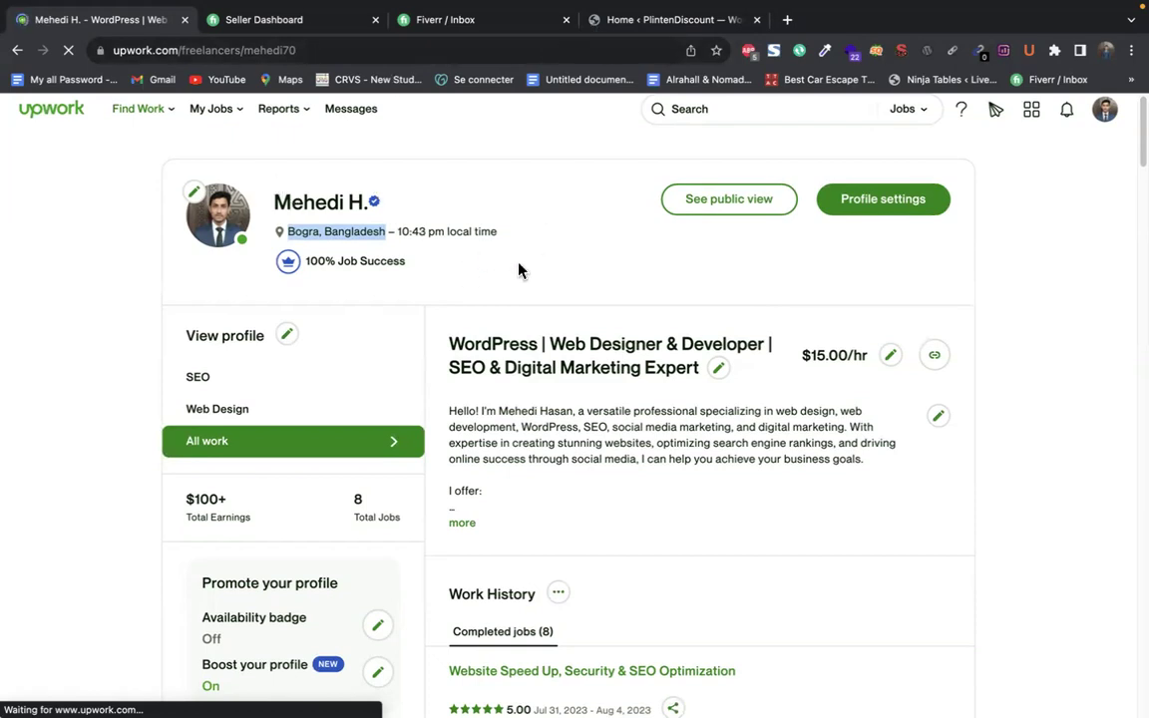
scroll(514, 273, down, 1)
scroll(512, 274, down, 2)
scroll(508, 269, up, 3)
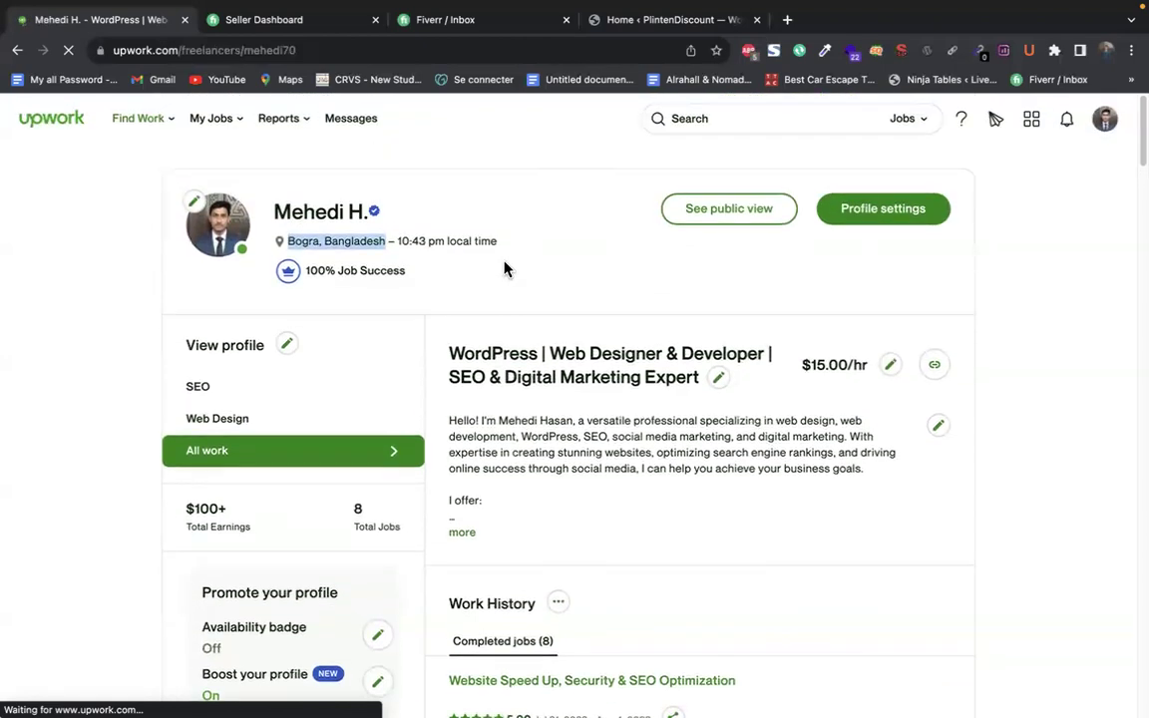
Look through the profile's Work History reviews, education and verification details, and Portfolio section
scroll(473, 279, down, 6)
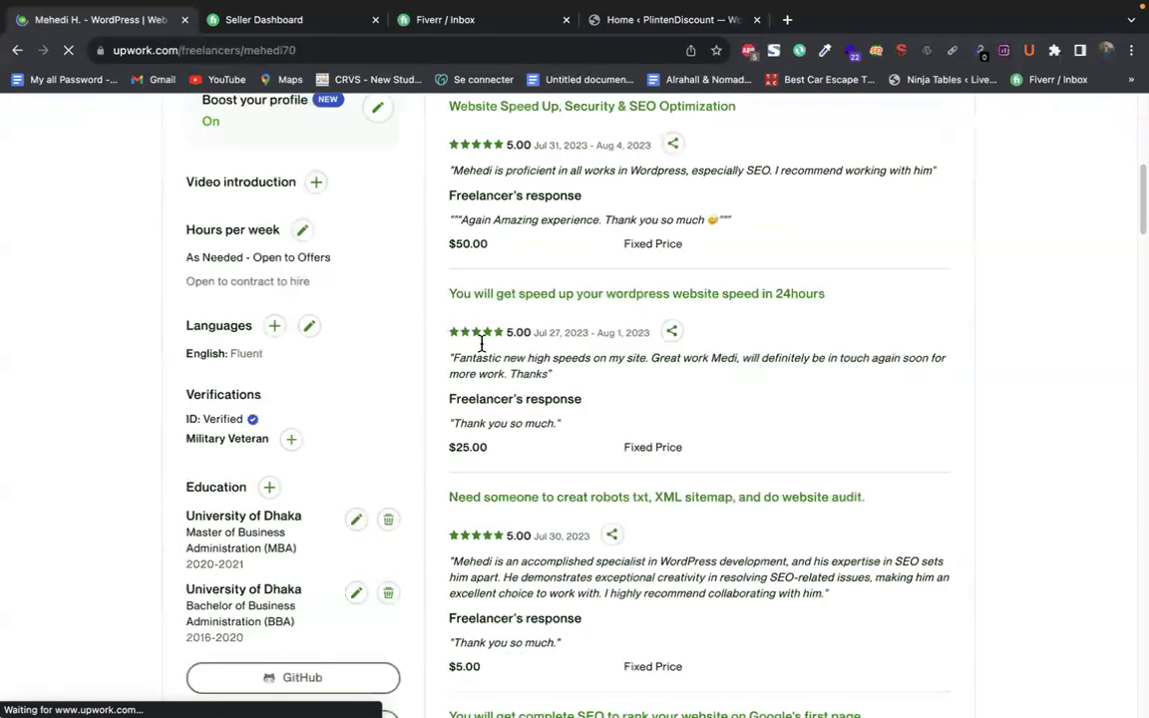
scroll(481, 342, up, 6)
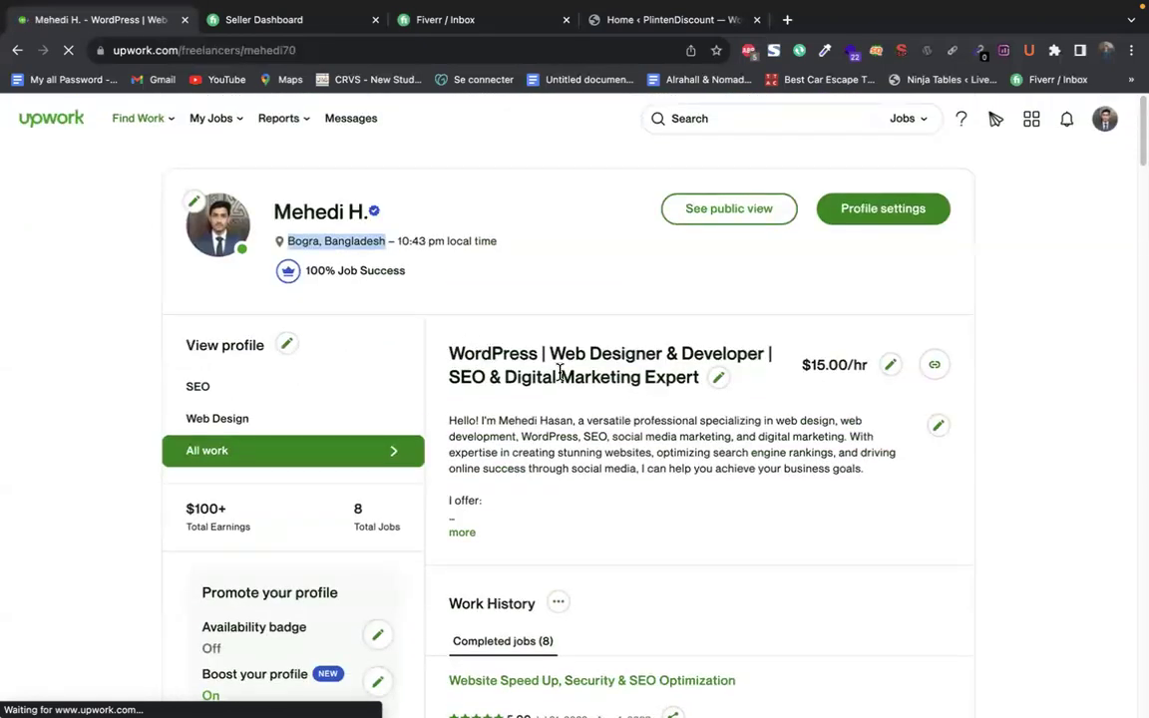
scroll(758, 434, down, 15)
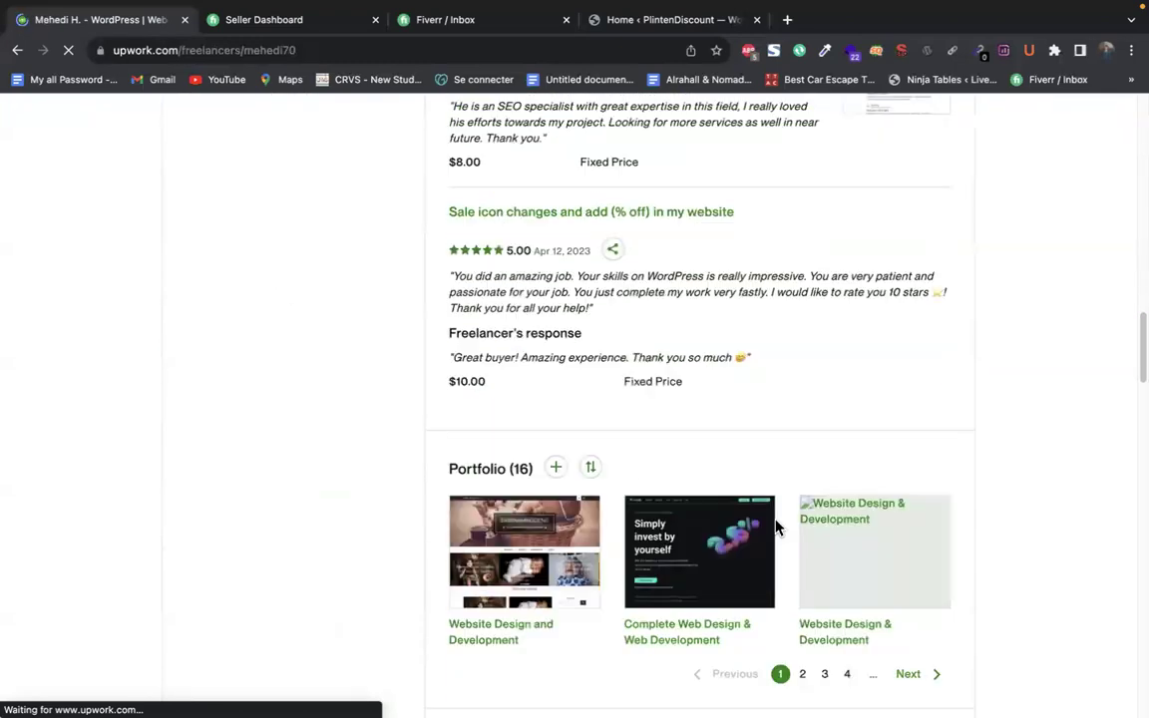
scroll(777, 526, up, 5)
scroll(726, 532, up, 10)
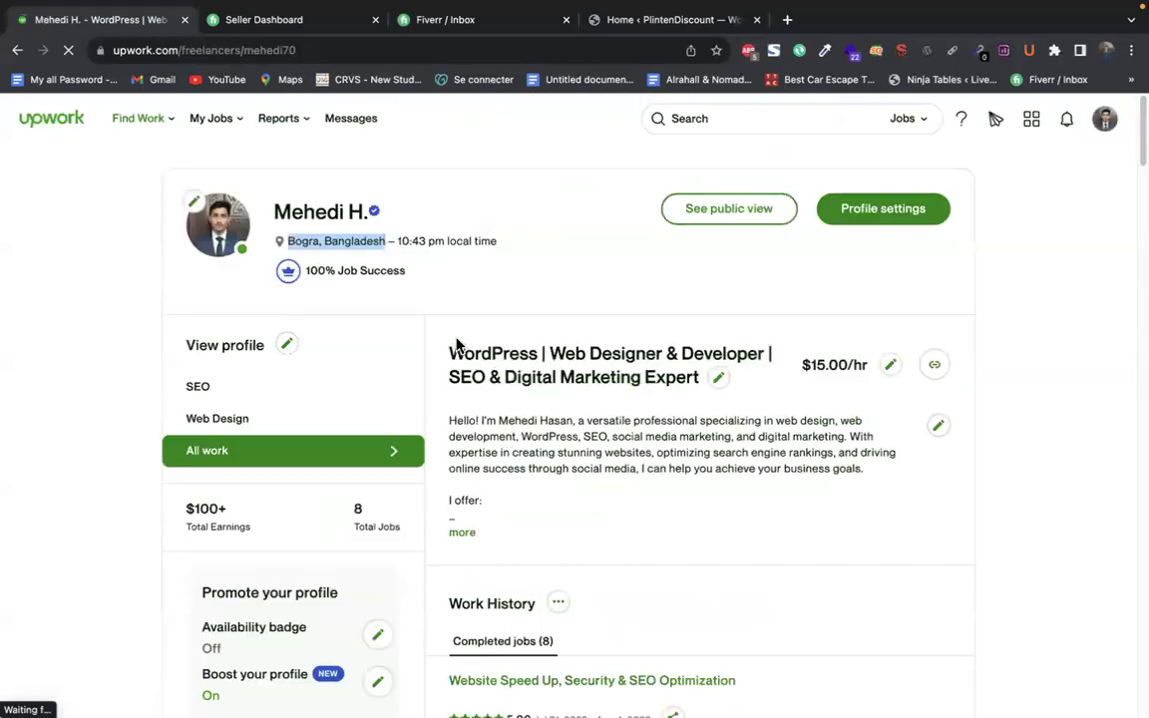
Expand the profile's full description and examine its title and the list of offered services
click(461, 533)
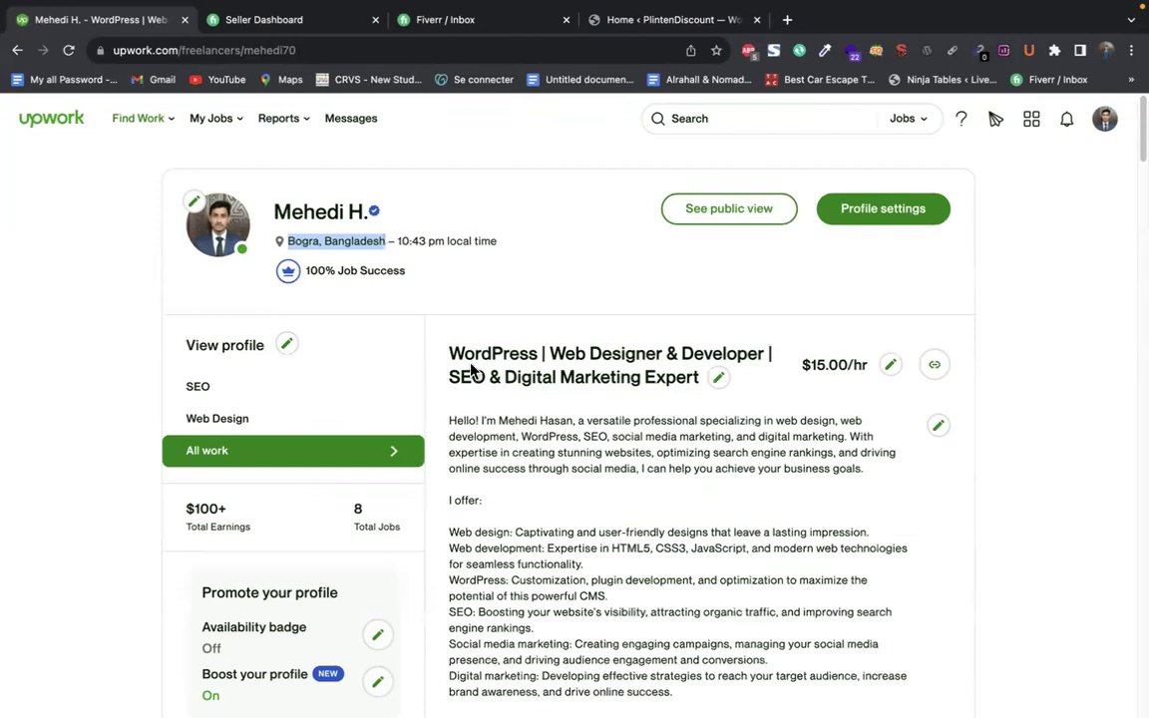
drag(446, 343, 703, 377)
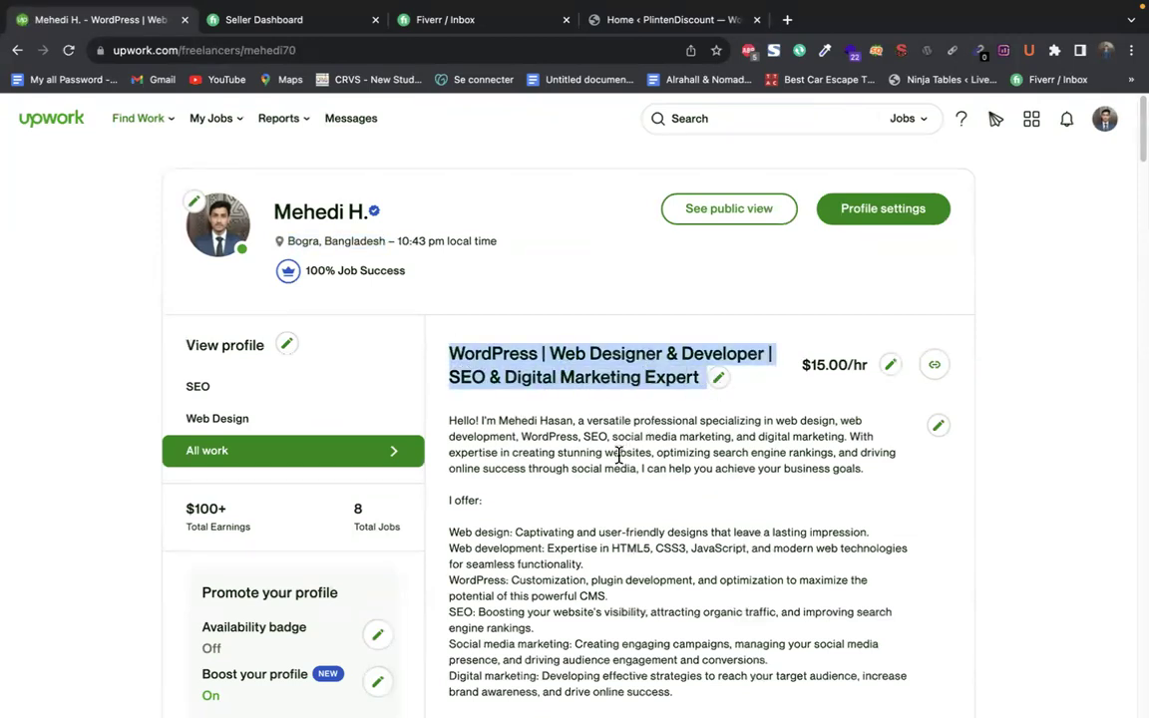
scroll(644, 428, down, 2)
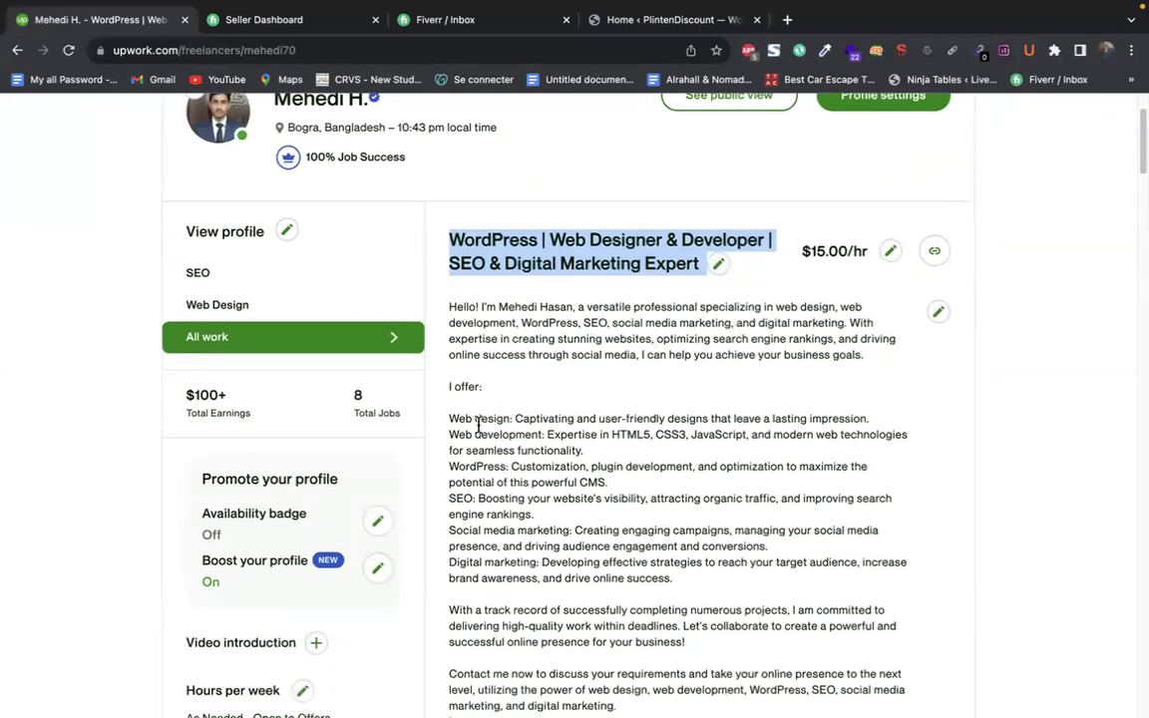
scroll(537, 424, up, 2)
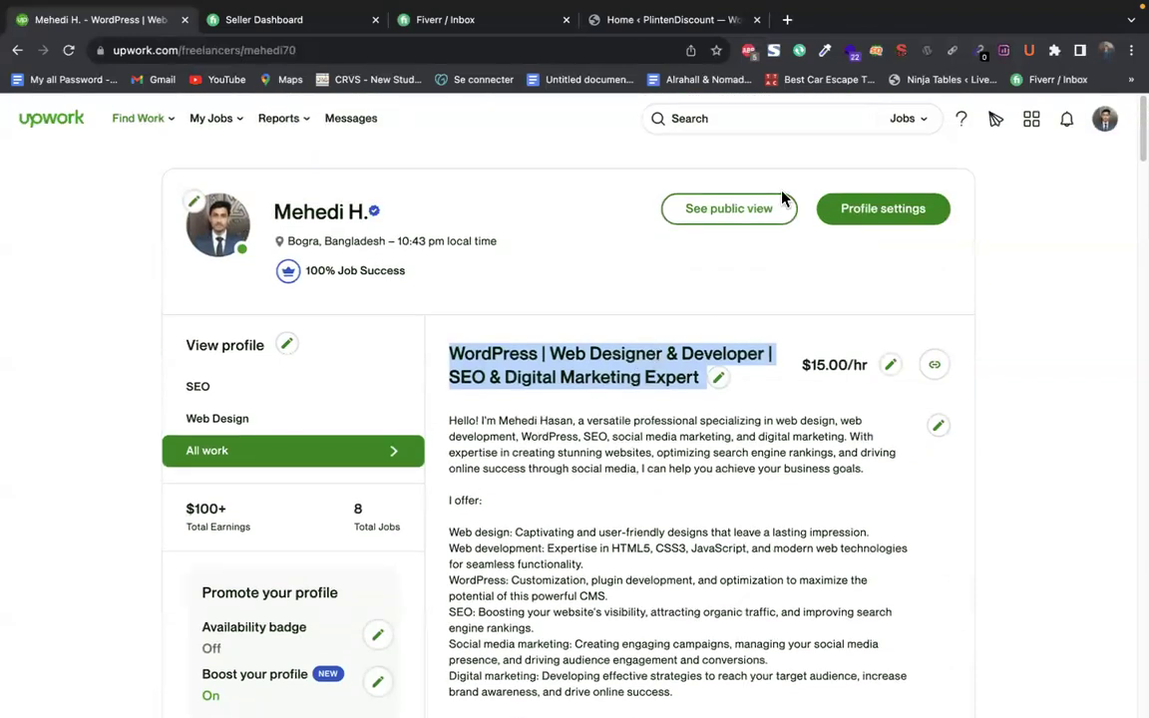
Switch to Firefox and open the Upwork home page at upwork.com in a new tab
click(787, 20)
key(ctrl+Left)
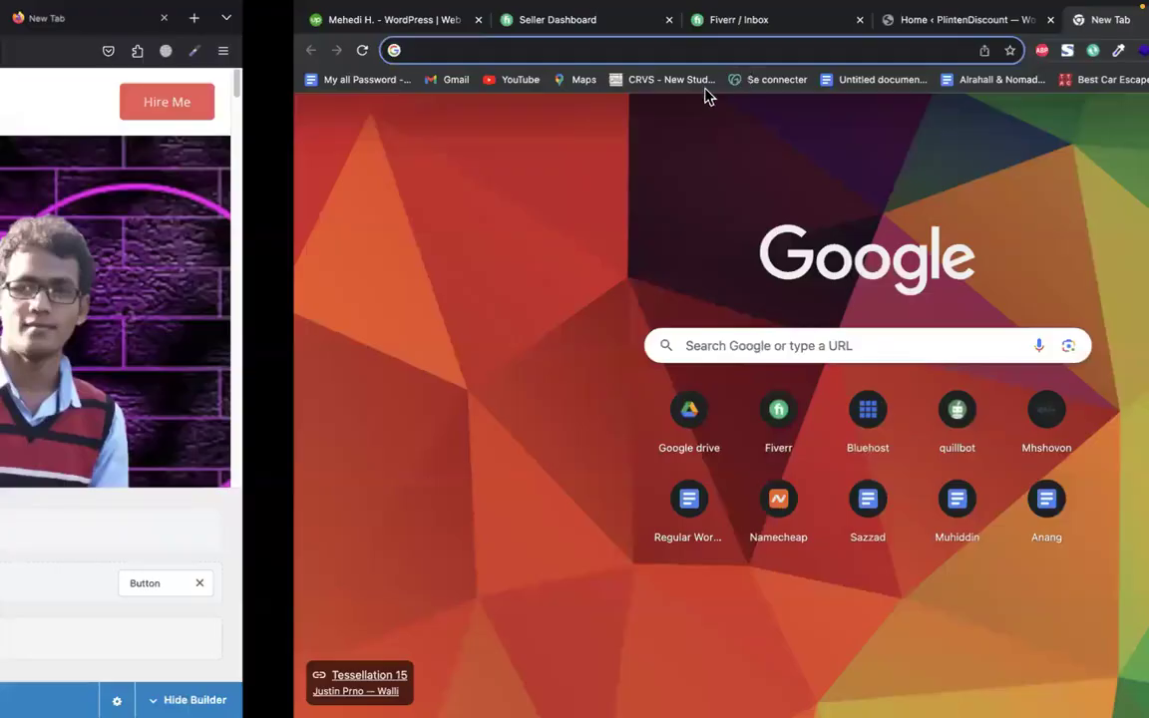
key(BackSpace)
key(BackSpace)
key(BackSpace)
key(BackSpace)
key(BackSpace)
key(BackSpace)
key(BackSpace)
key(BackSpace)
key(BackSpace)
key(BackSpace)
key(BackSpace)
key(BackSpace)
key(BackSpace)
key(BackSpace)
key(BackSpace)
key(BackSpace)
key(BackSpace)
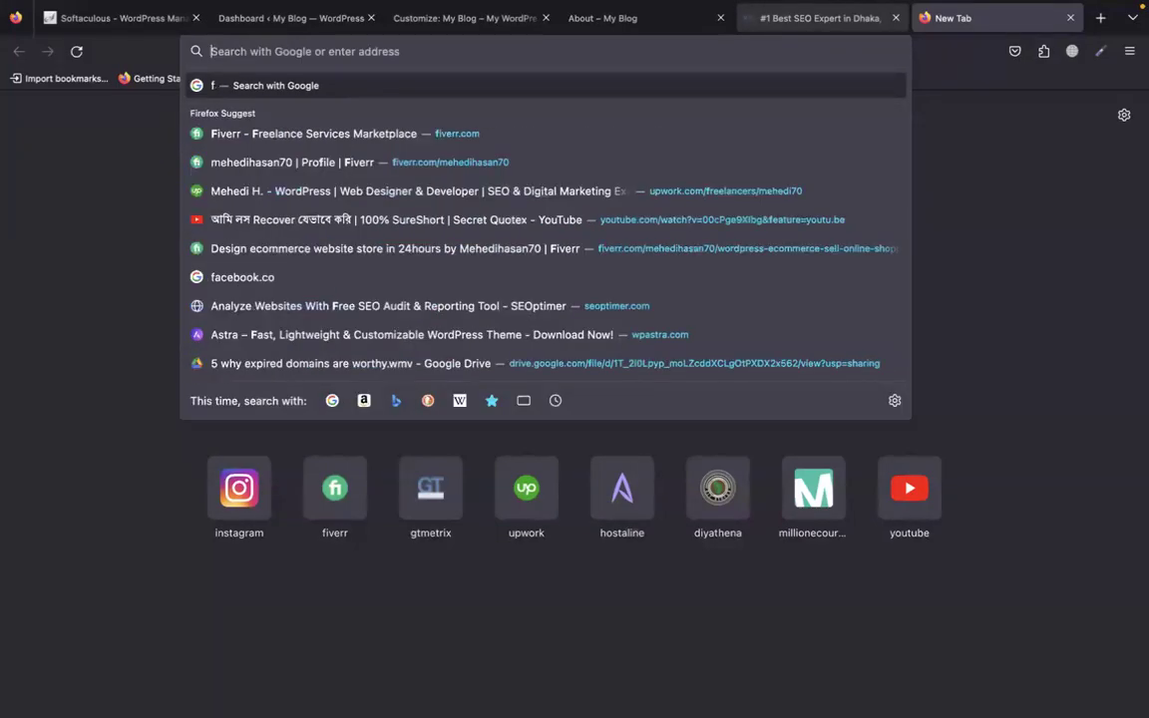
text(upwork.com/)
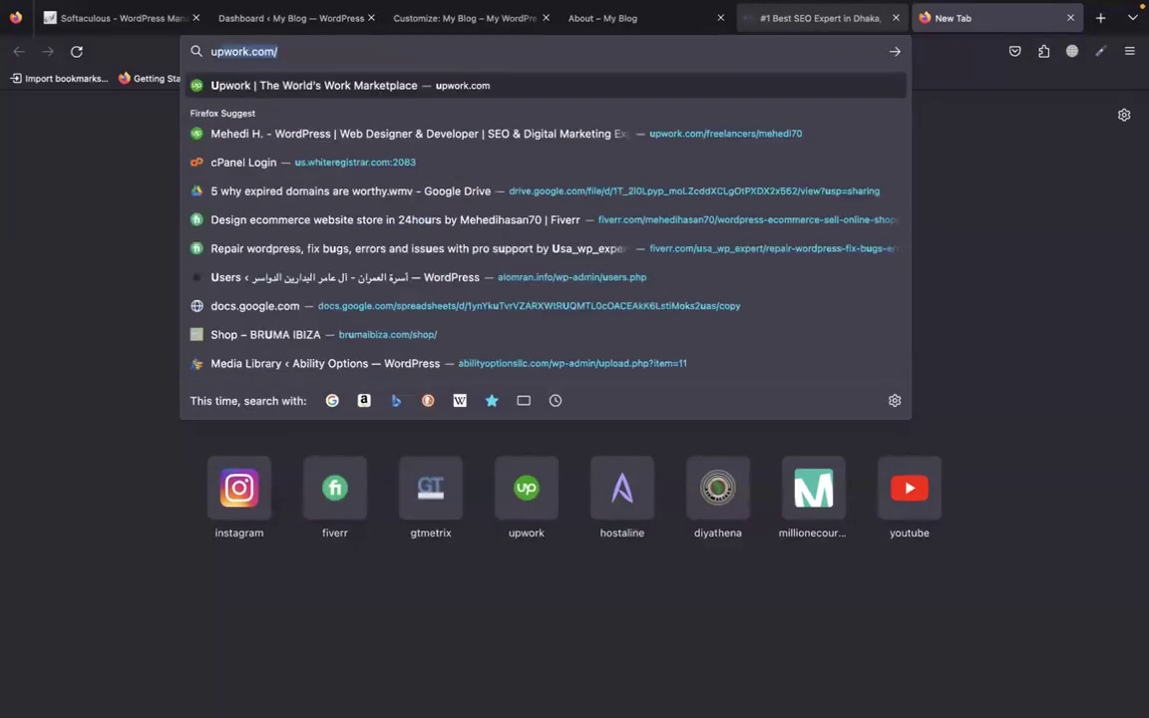
key(Return)
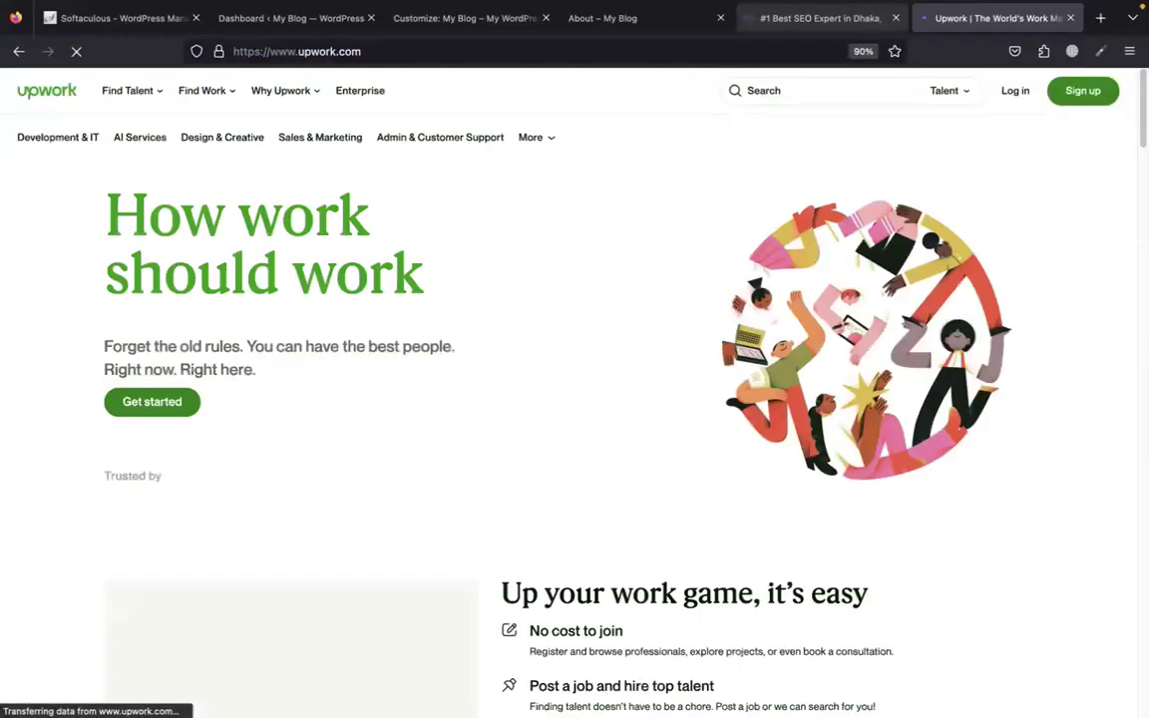
Open Upwork's sign-up page in a separate tab and choose to apply as a freelancer looking for work
middle_click(1079, 95)
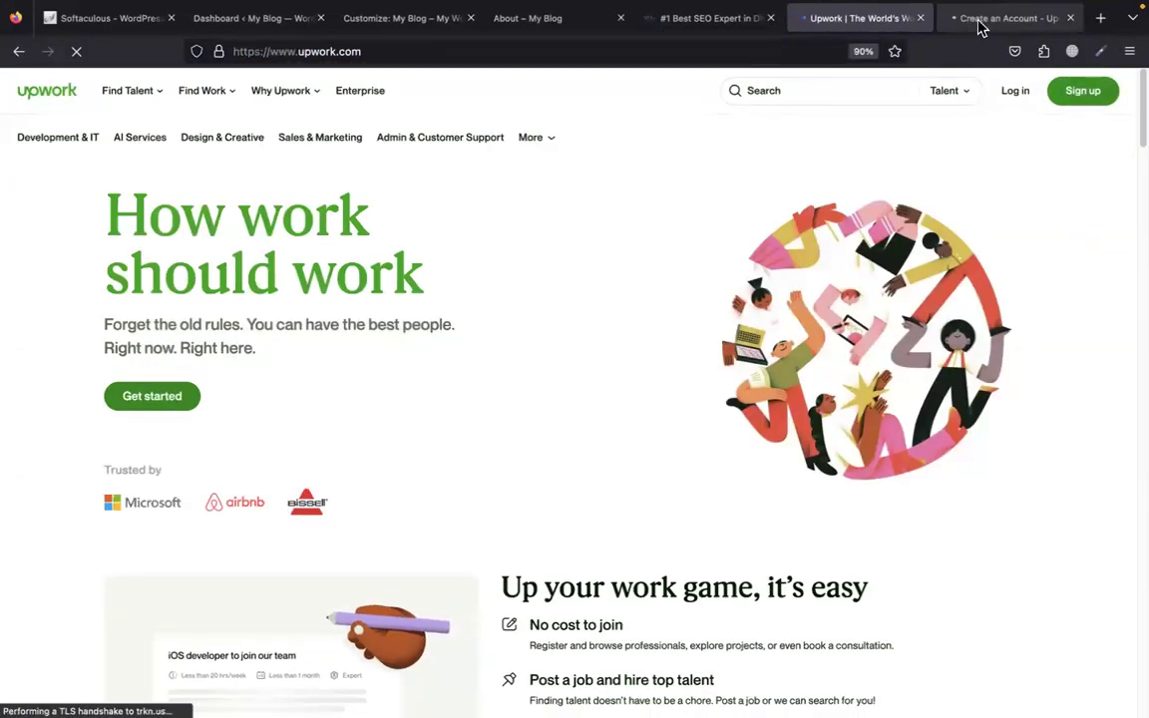
click(979, 21)
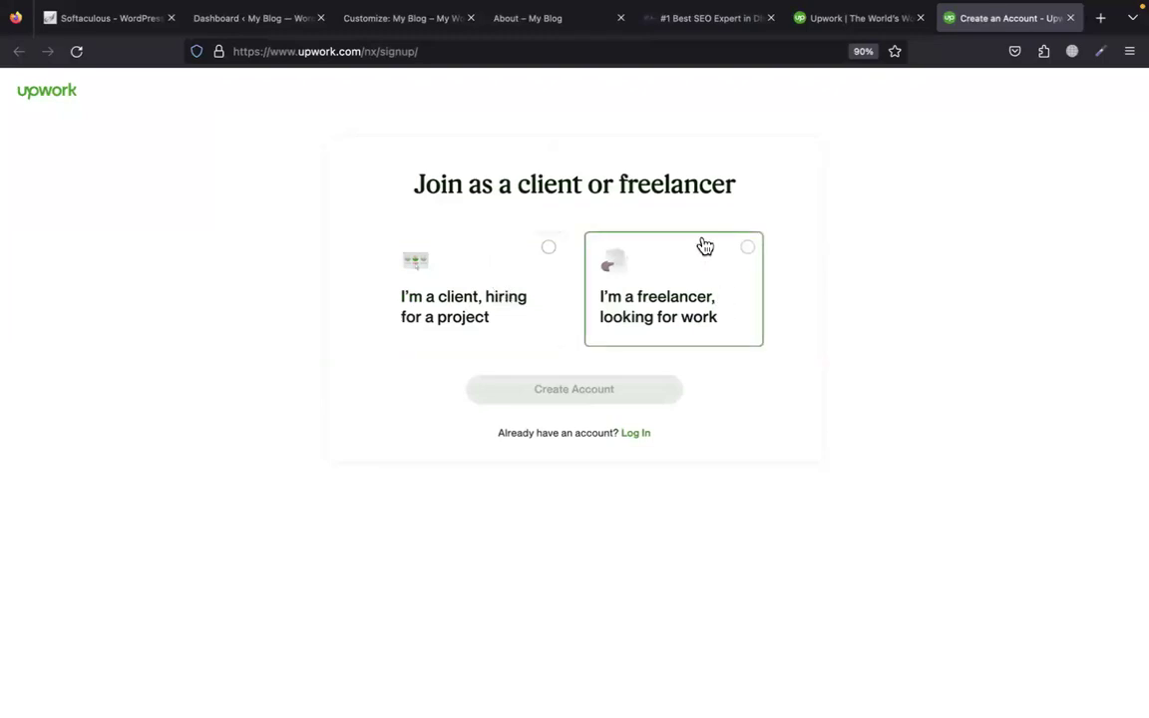
click(661, 308)
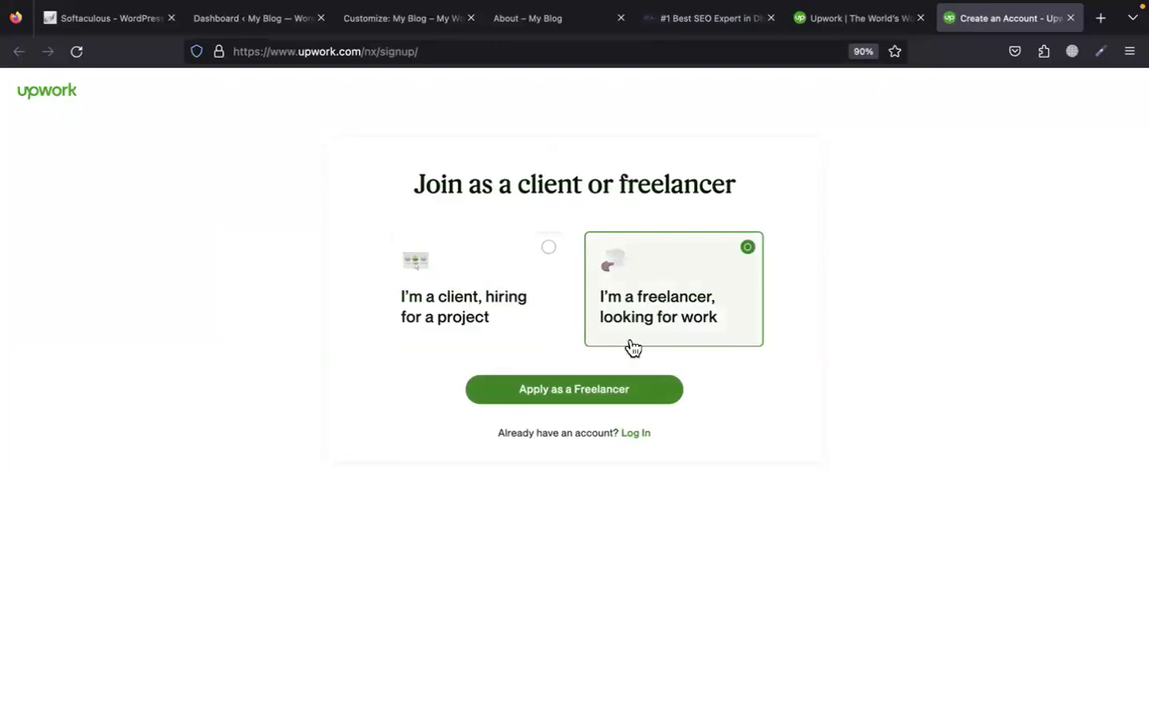
click(598, 394)
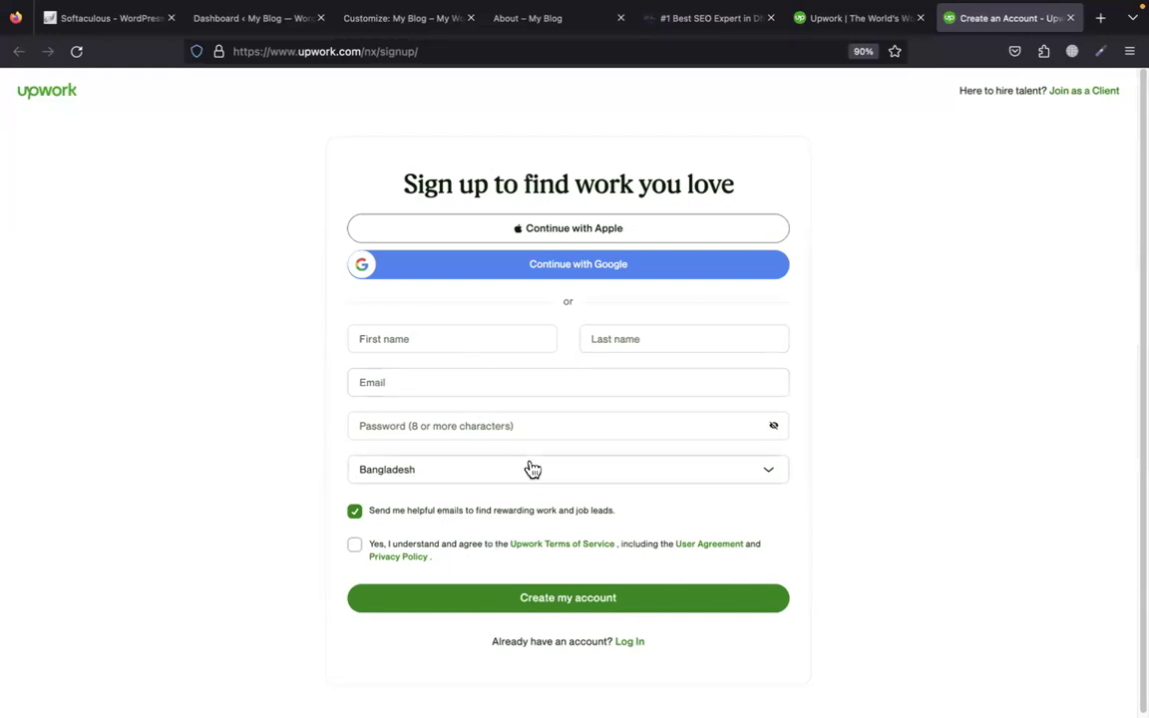
Return to the Upwork home page and search its talent for "web design"
click(864, 19)
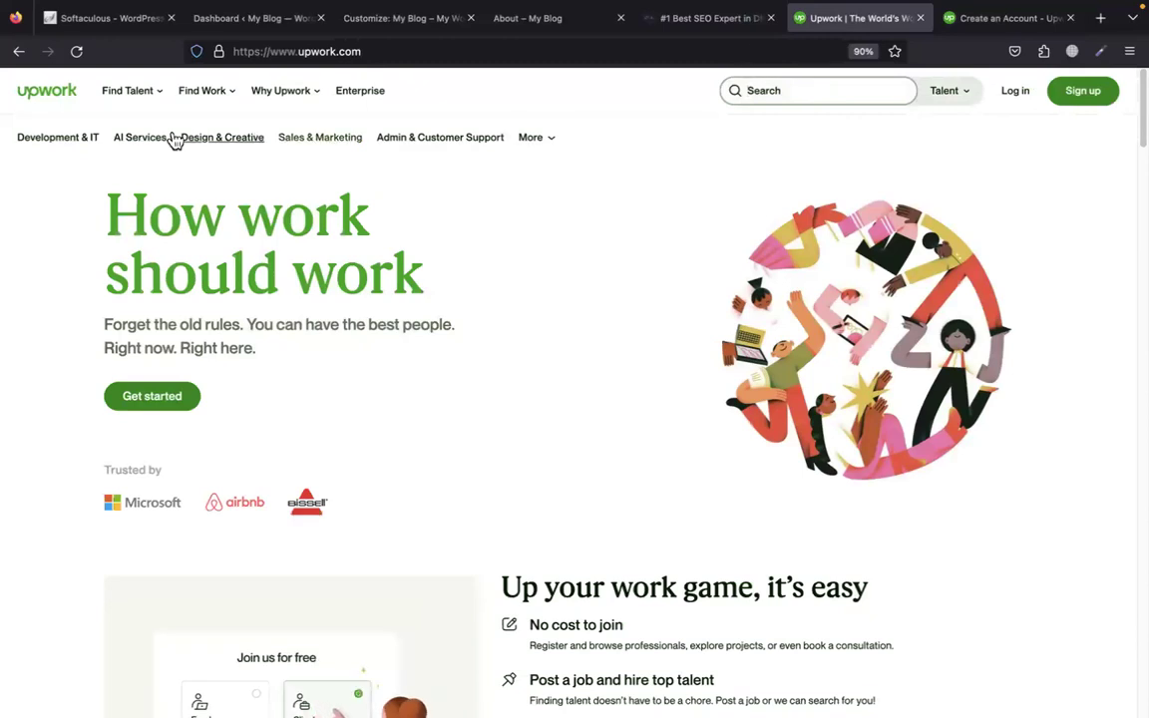
click(785, 89)
text(we)
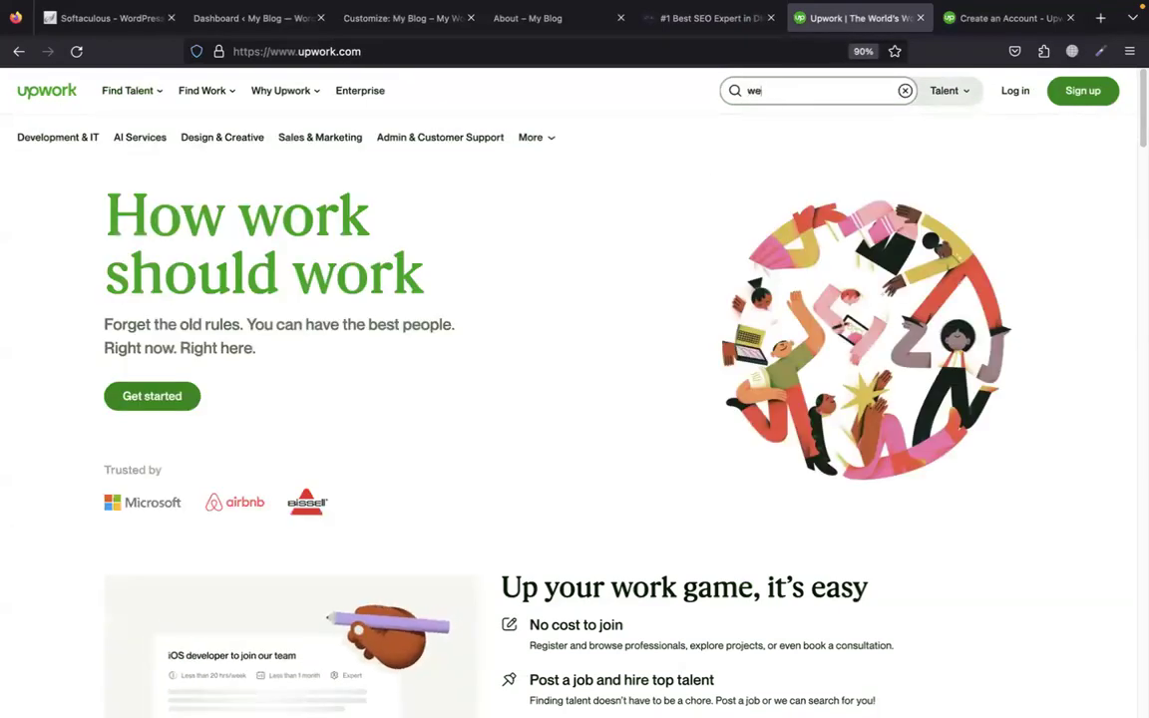
text(b)
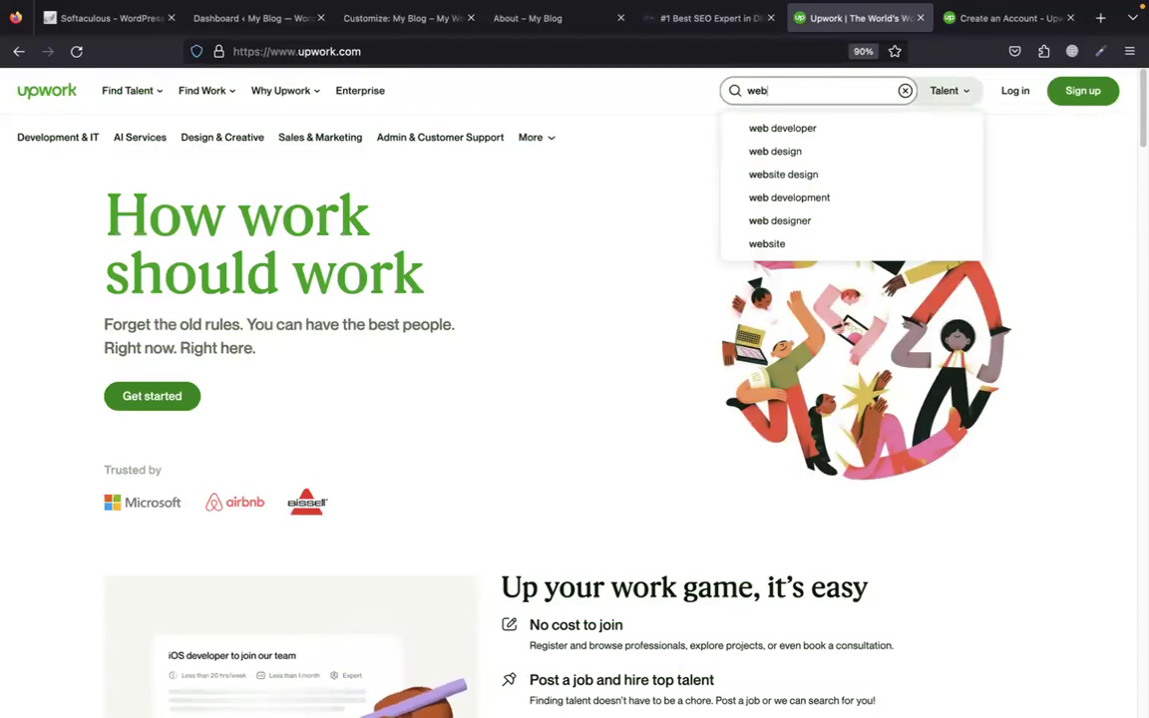
click(775, 151)
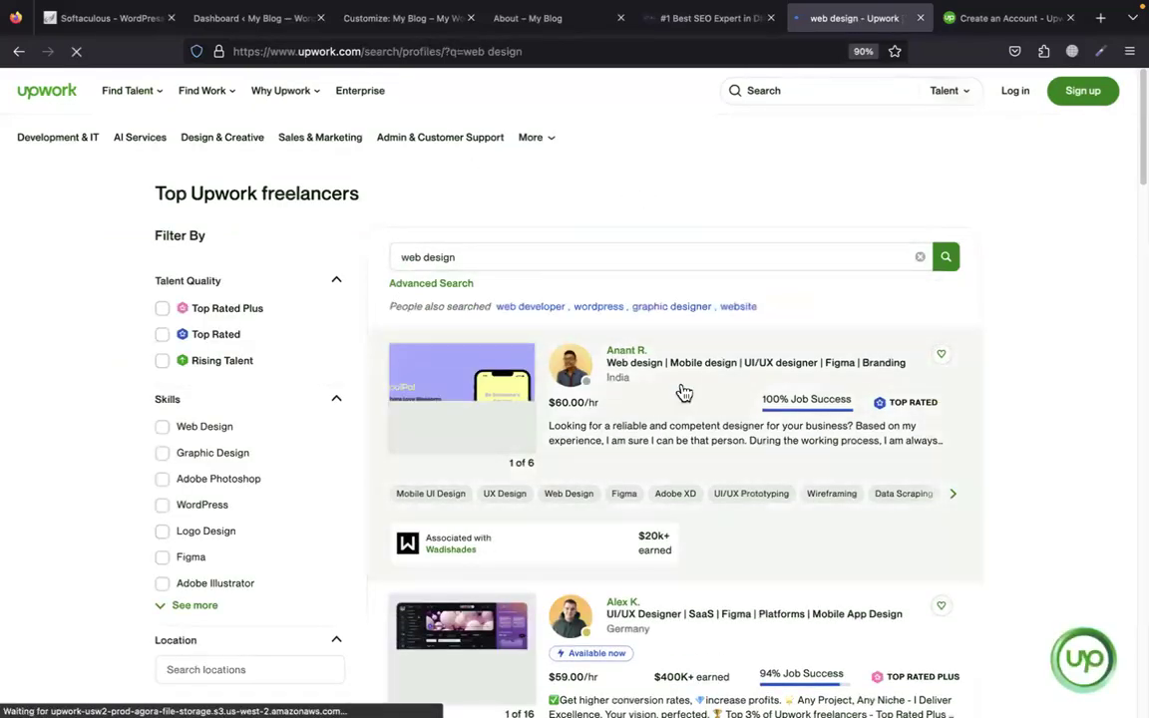
Look through the web design freelancer results and open the profile of the full-stack web developer and designer from Argentina
scroll(684, 392, down, 1)
scroll(607, 290, down, 1)
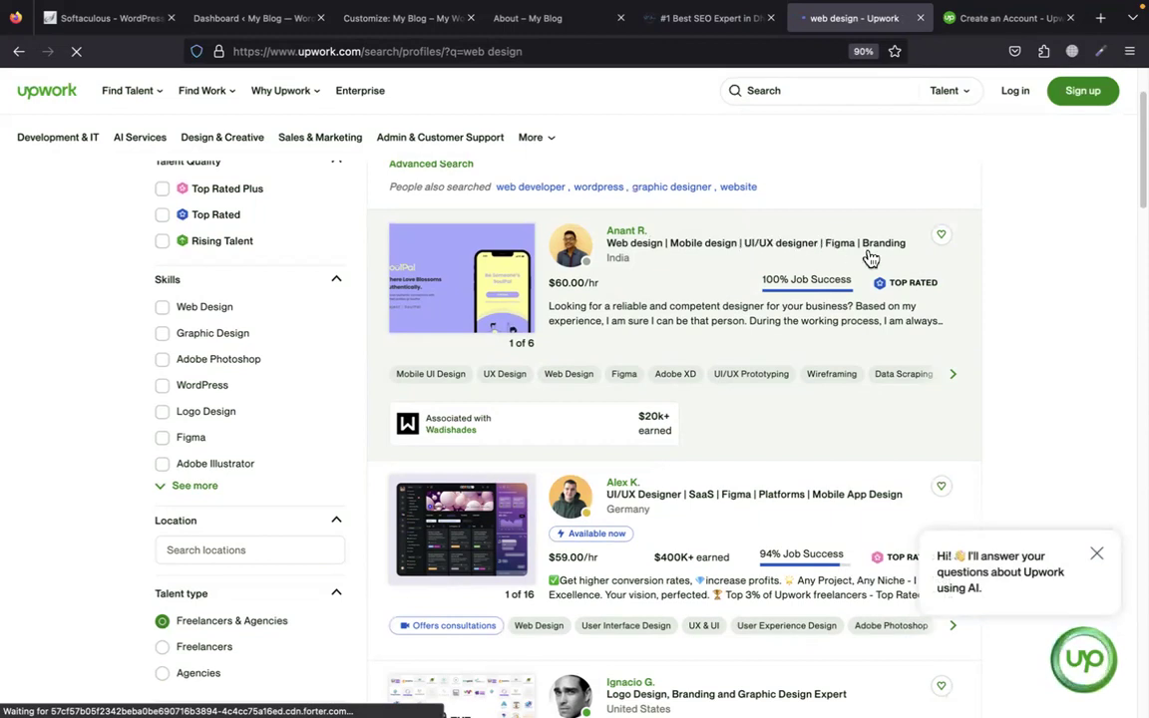
scroll(782, 318, down, 5)
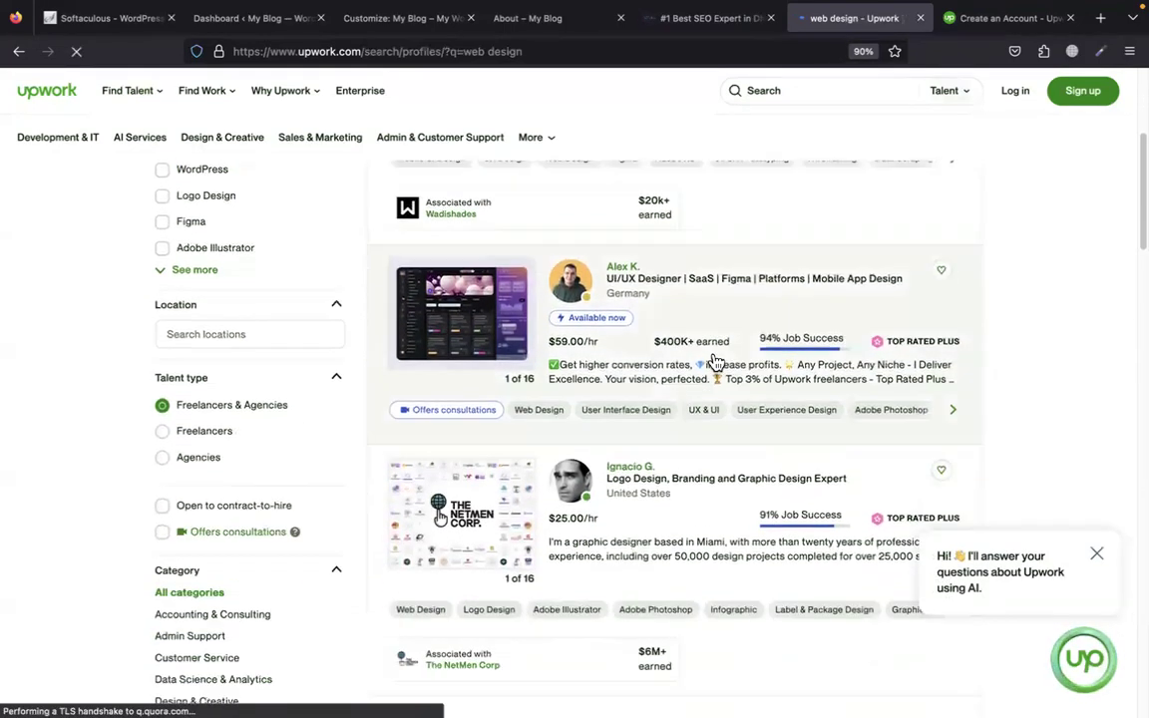
scroll(674, 342, down, 10)
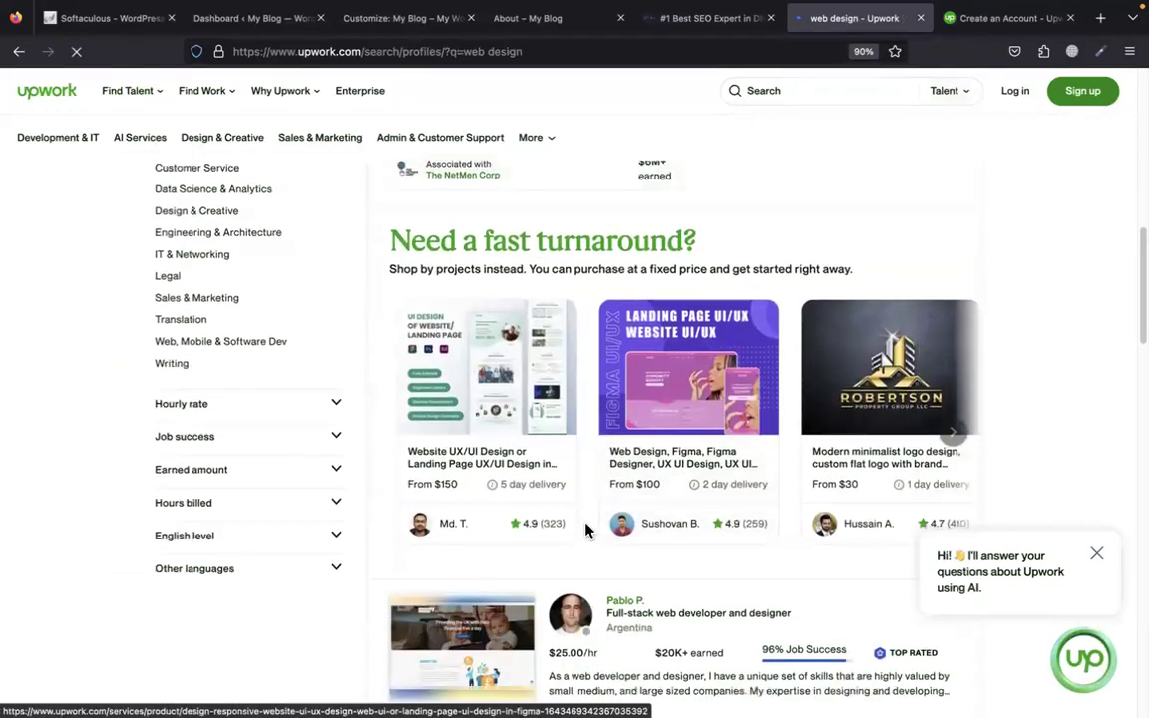
scroll(585, 530, down, 4)
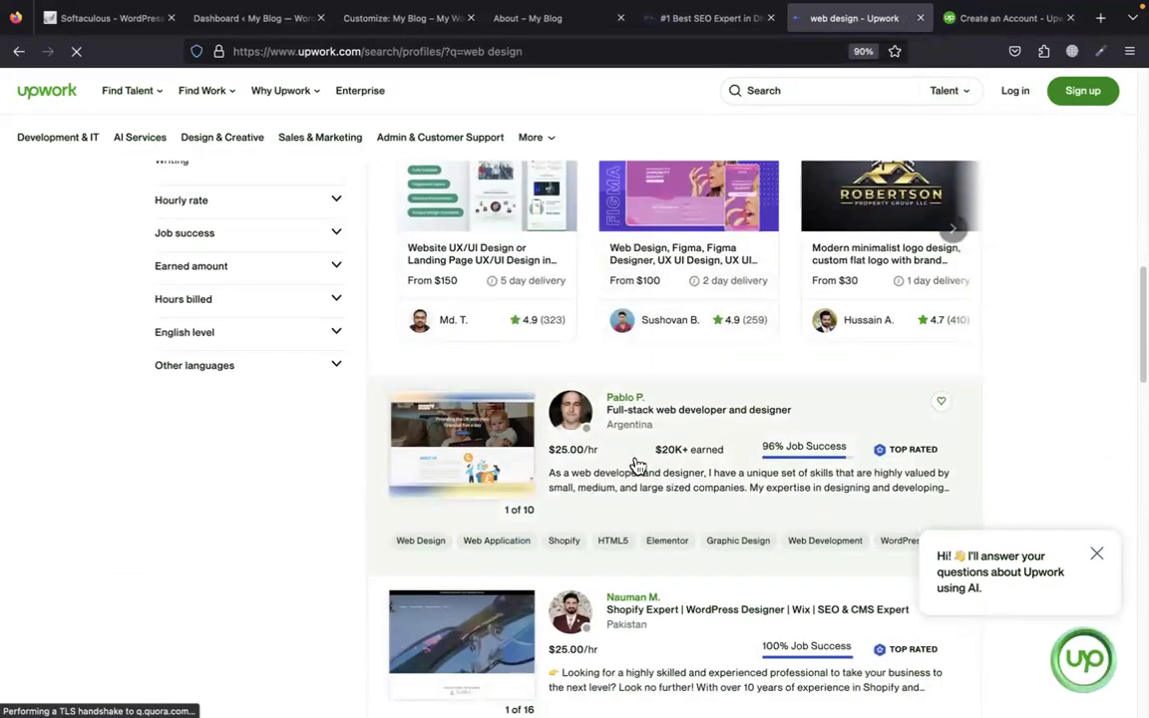
scroll(637, 464, down, 2)
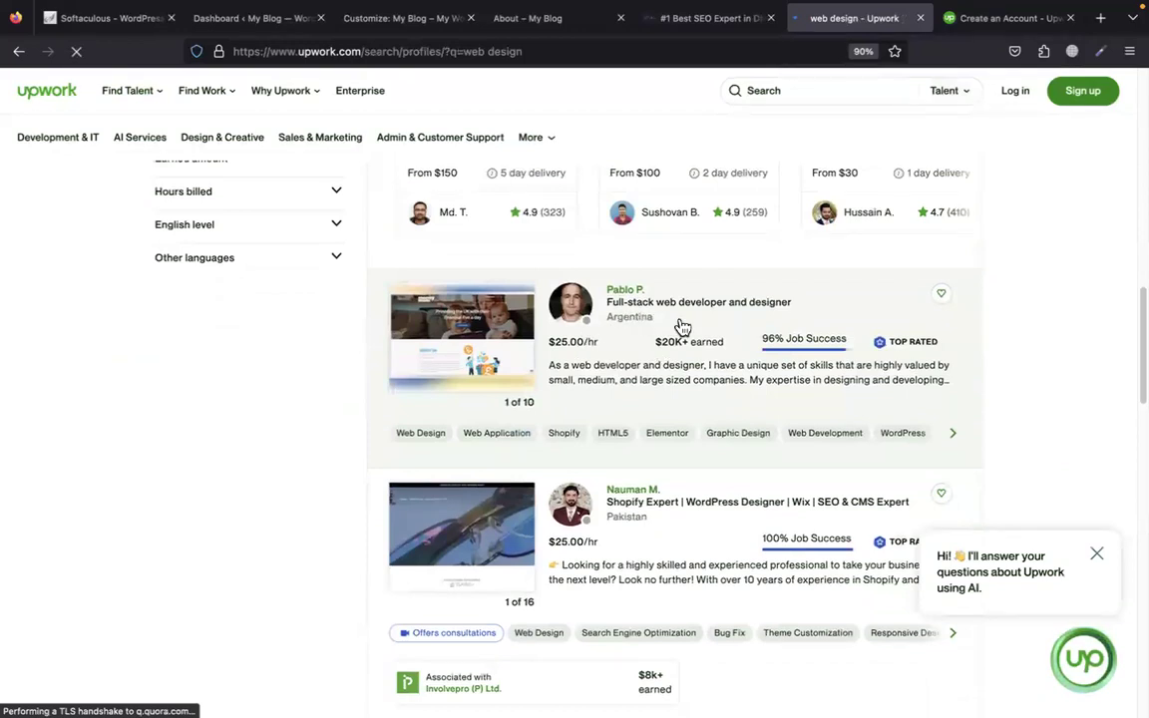
click(623, 294)
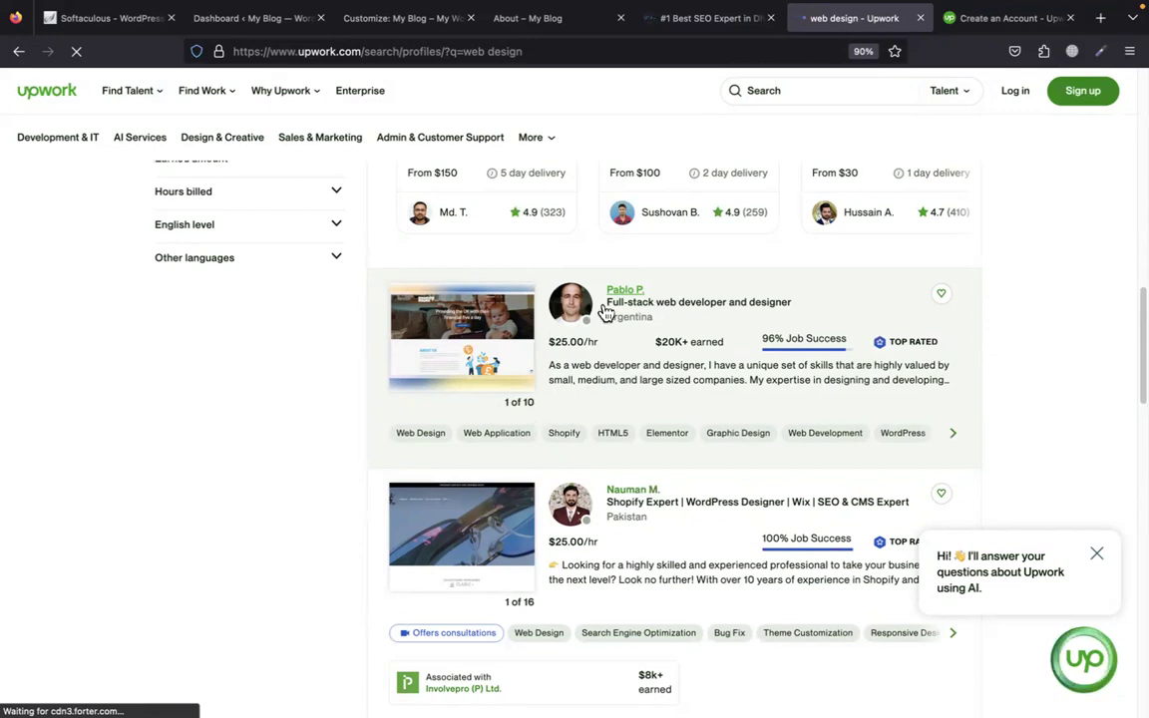
right_click(629, 291)
click(854, 295)
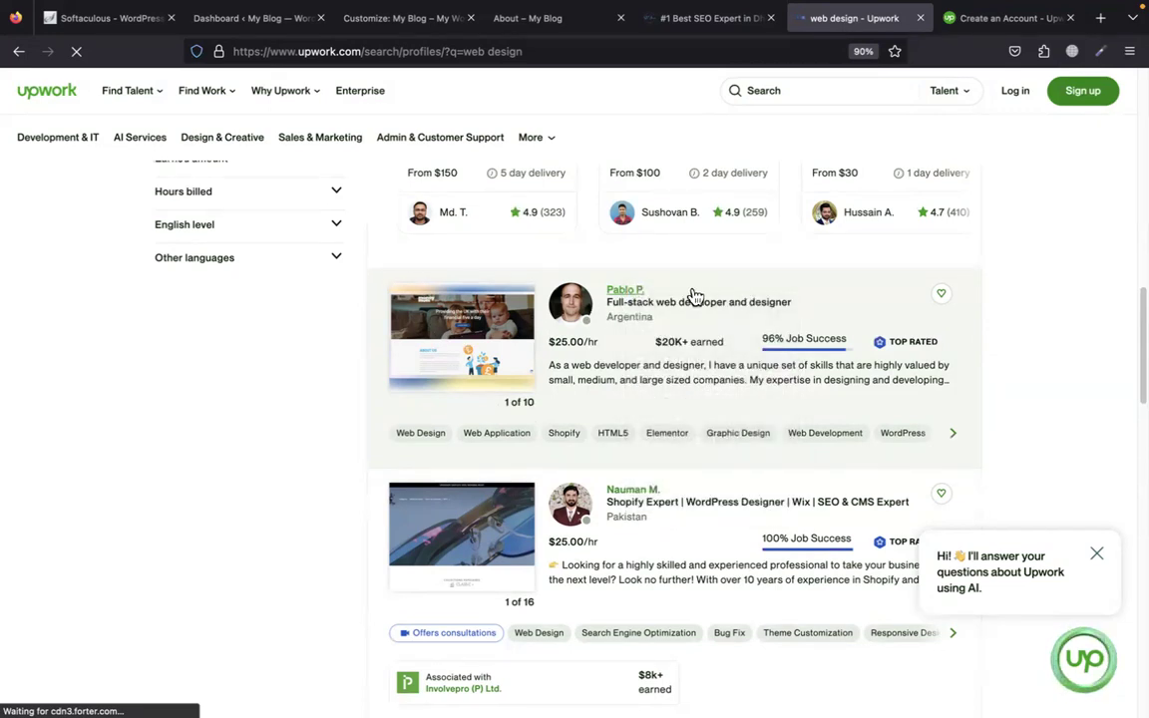
click(633, 293)
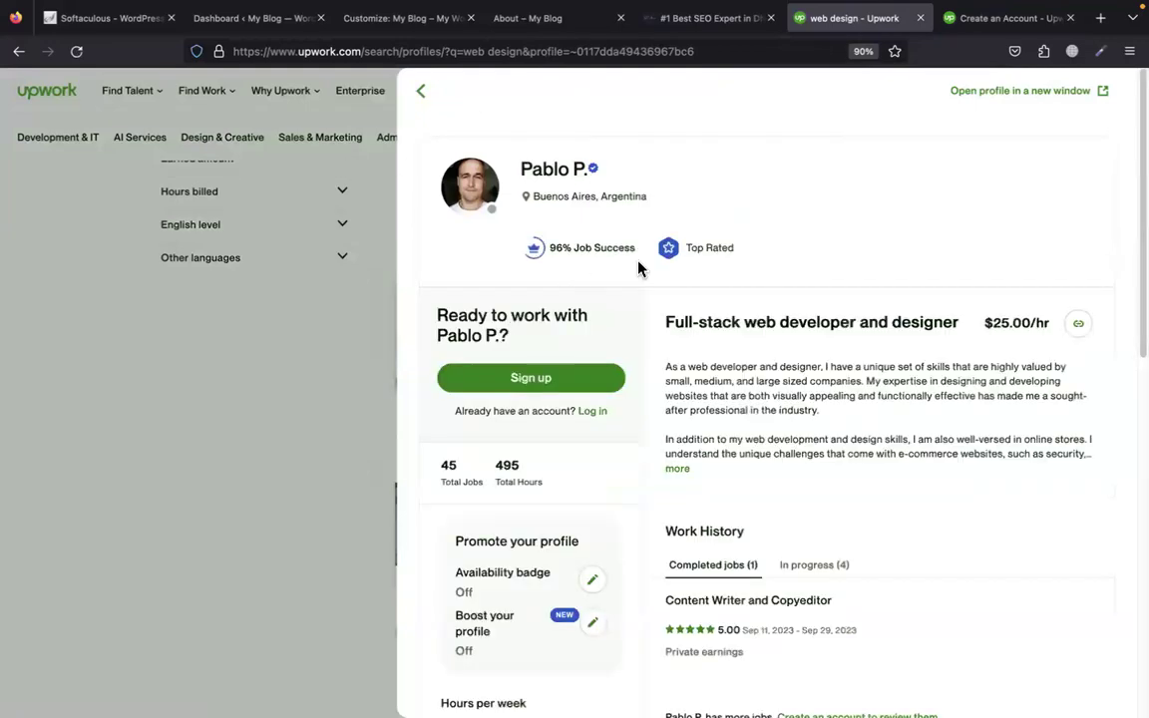
Examine the freelancer's title and hourly rate, then expand the full description and read through the listed skillset
scroll(798, 399, down, 2)
drag(674, 251, 1050, 256)
click(816, 282)
scroll(698, 359, down, 1)
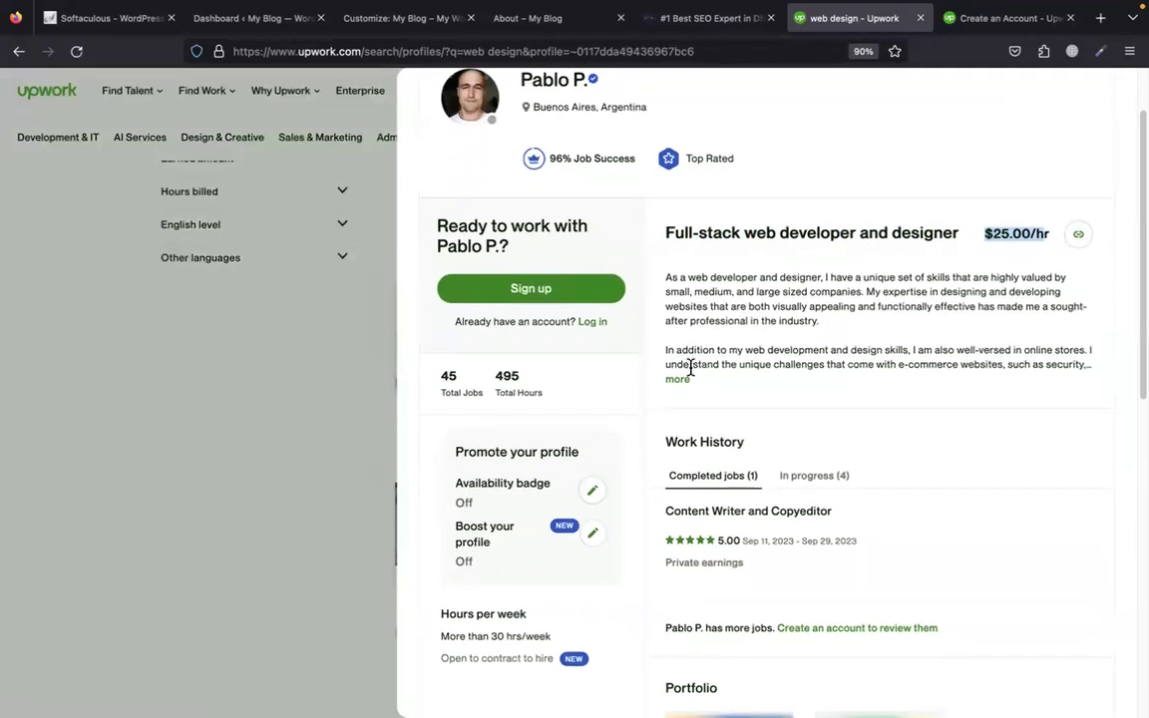
click(678, 381)
scroll(698, 399, down, 5)
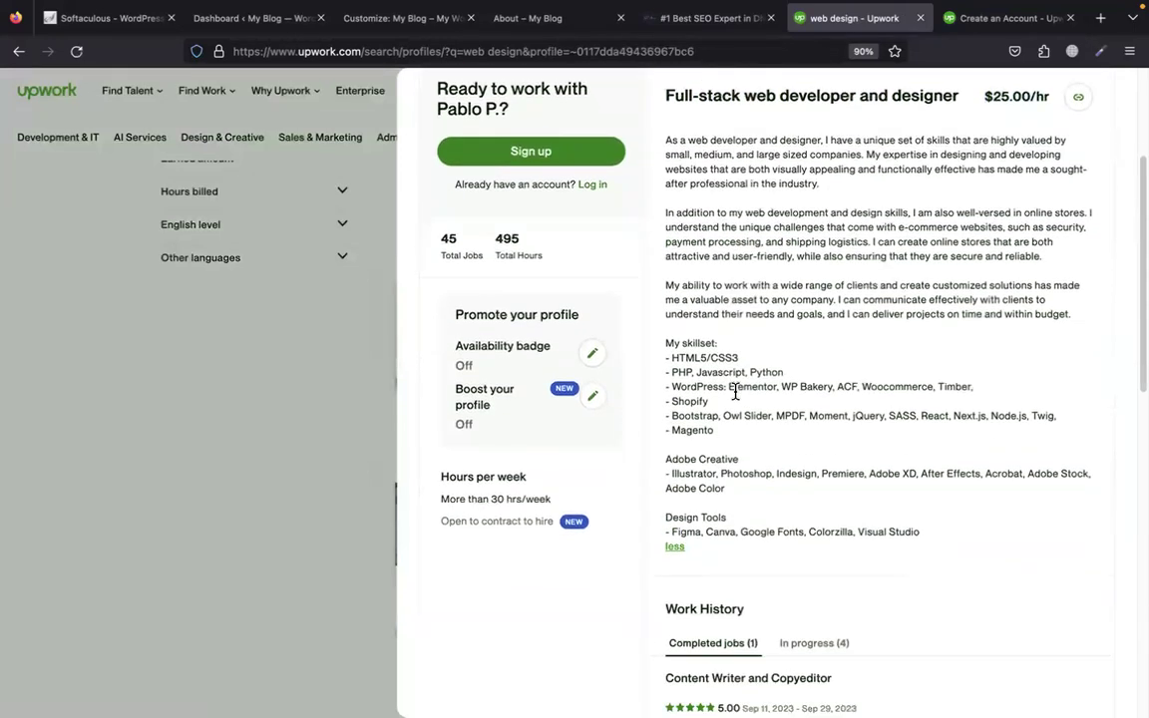
scroll(731, 329, up, 5)
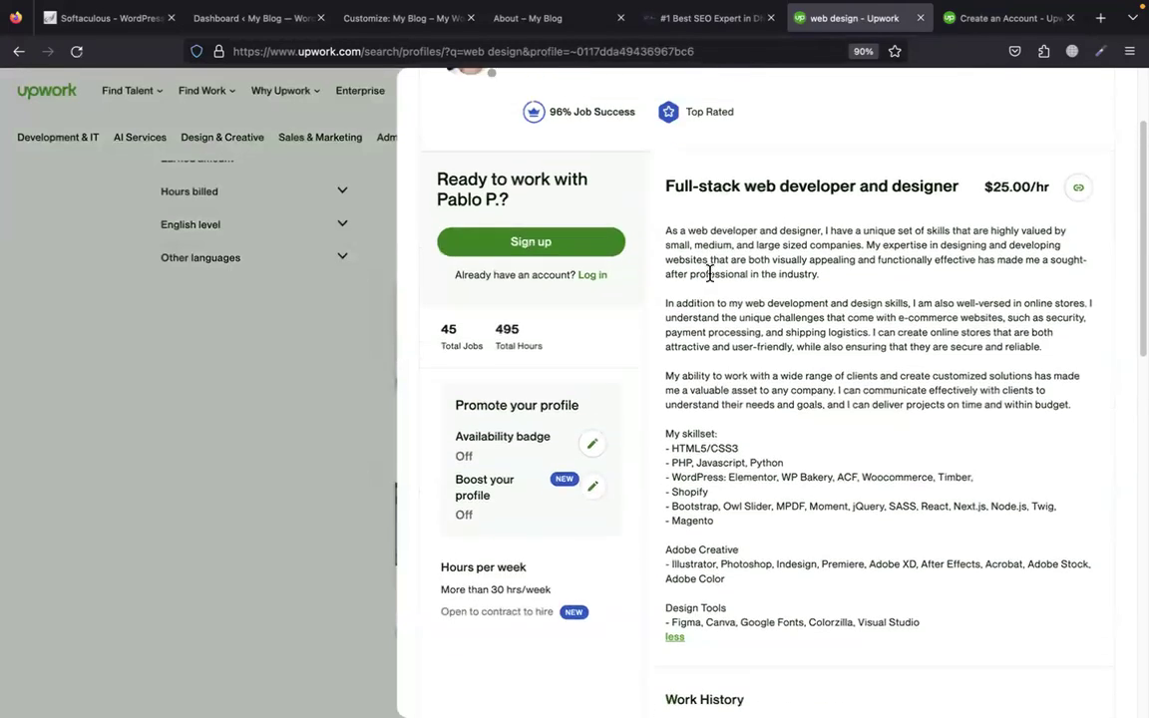
Copy the freelancer's title "Full-stack web developer and designer" from the Upwork profile and open quillbot.com in Chrome
drag(668, 202, 964, 210)
key(ctrl+c)
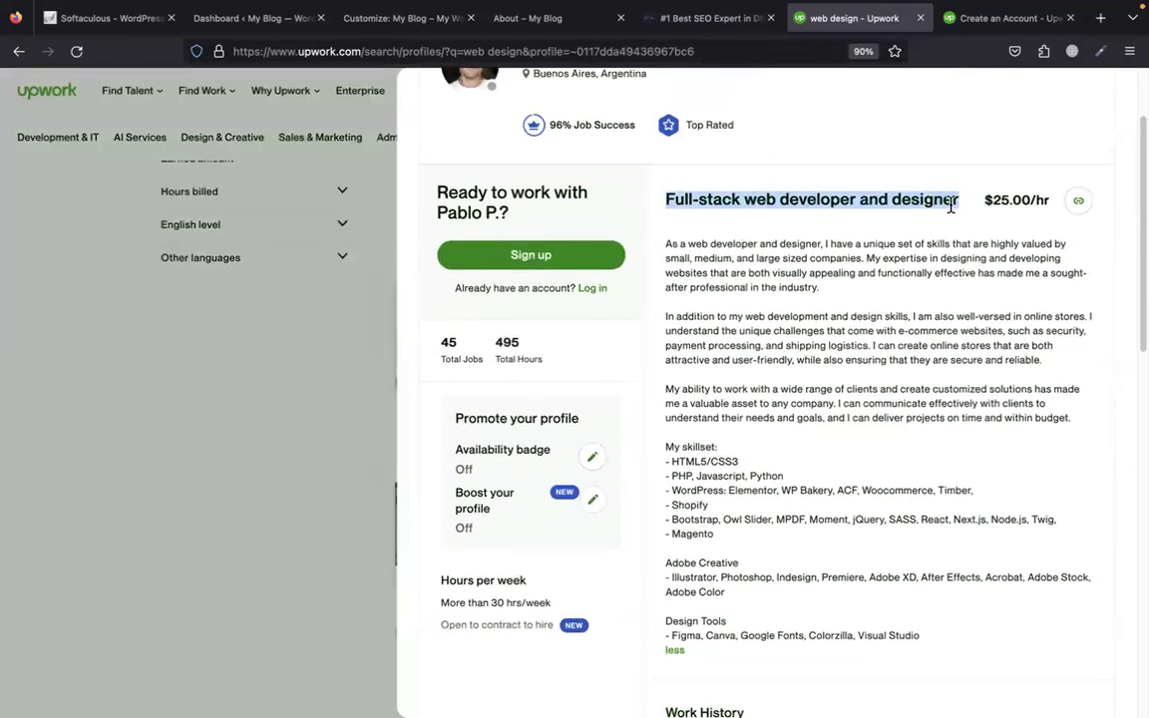
click(1100, 18)
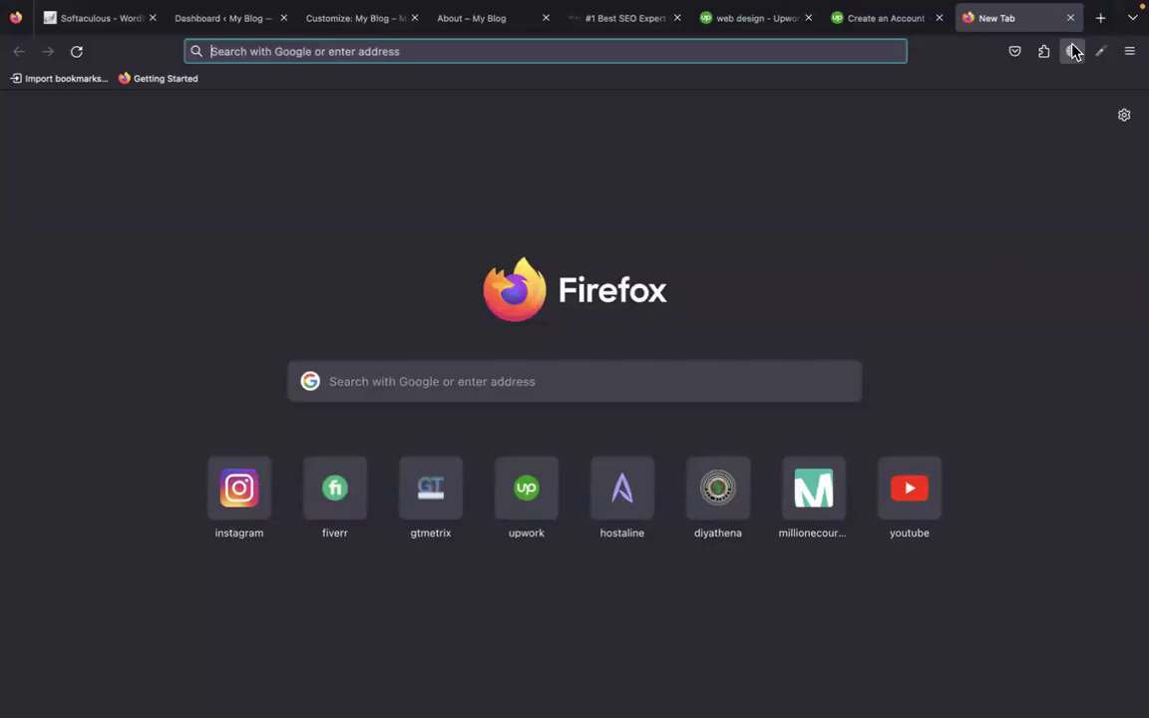
key(ctrl+Right)
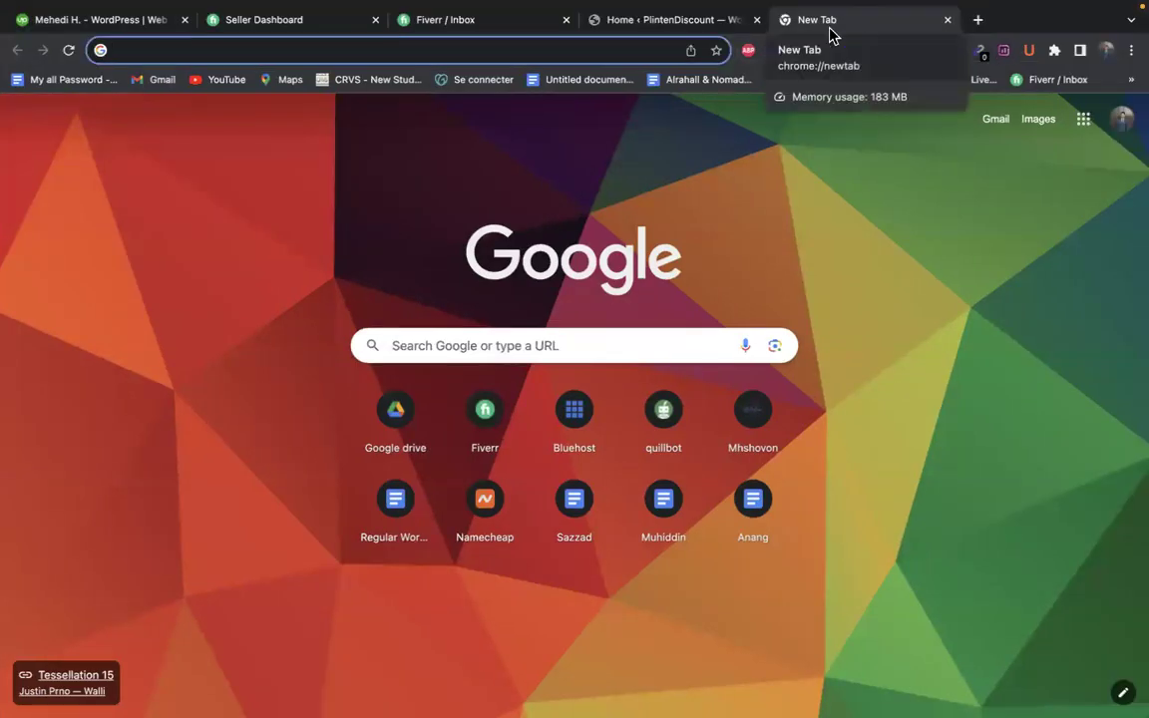
text(quillbot.com)
key(Return)
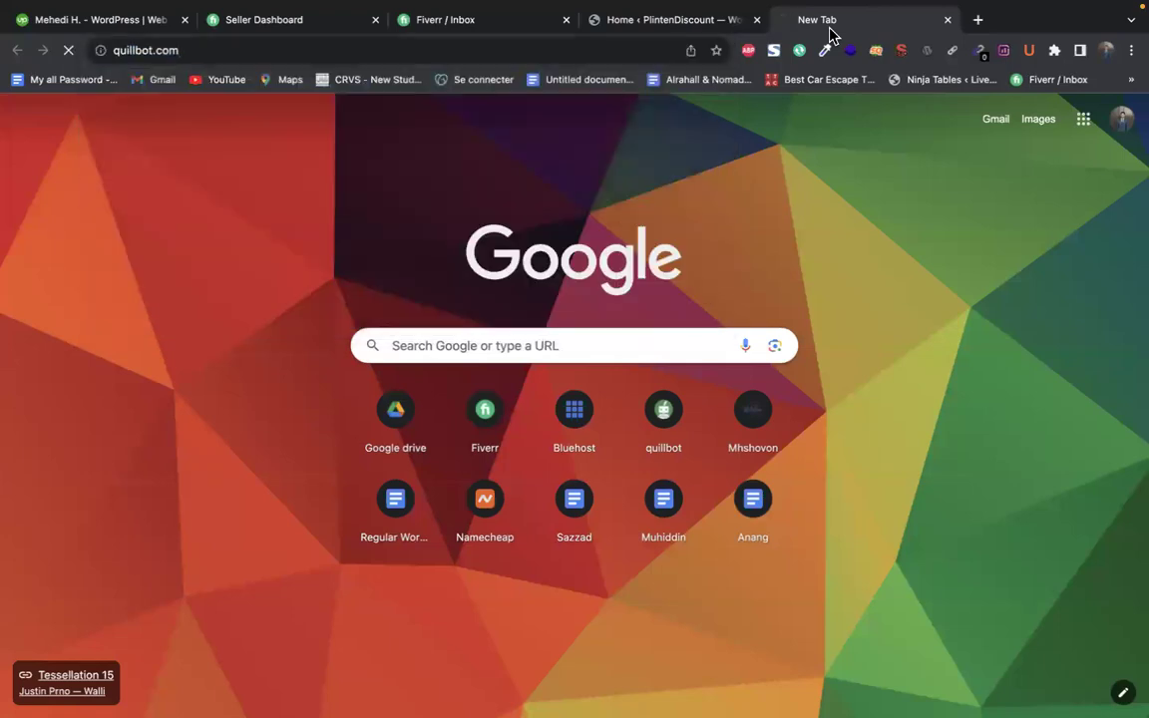
Paraphrase the copied title with QuillBot in Standard mode and check the reworded version
key(ctrl+v)
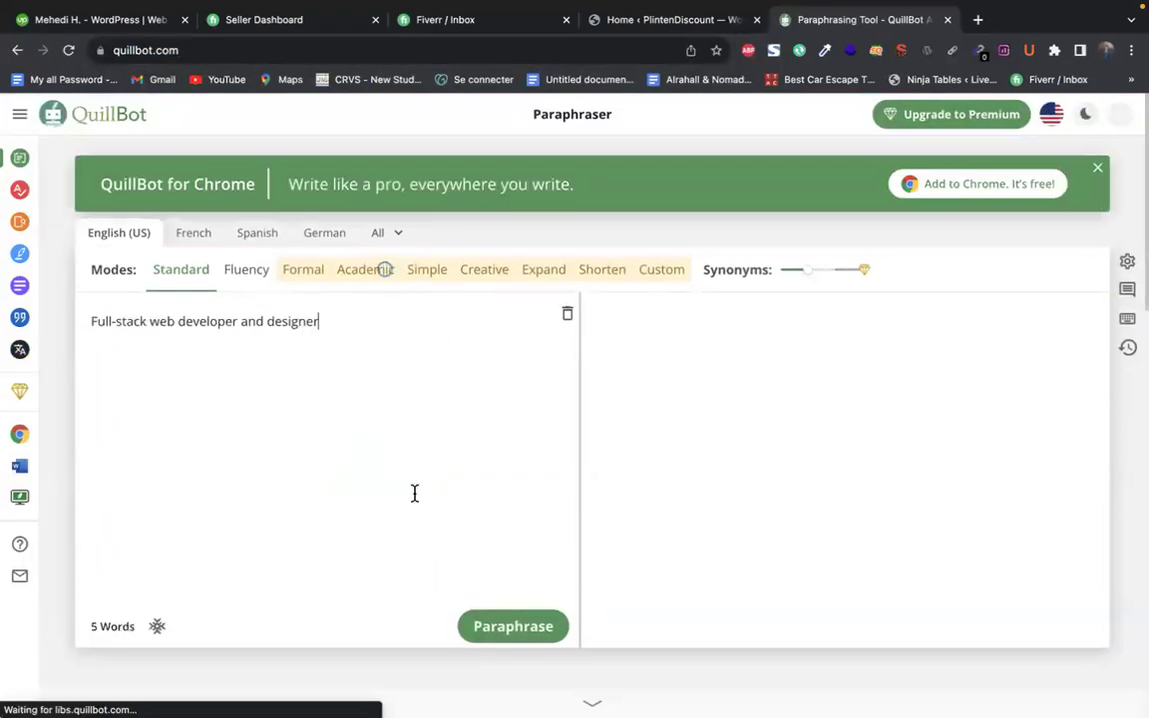
click(513, 637)
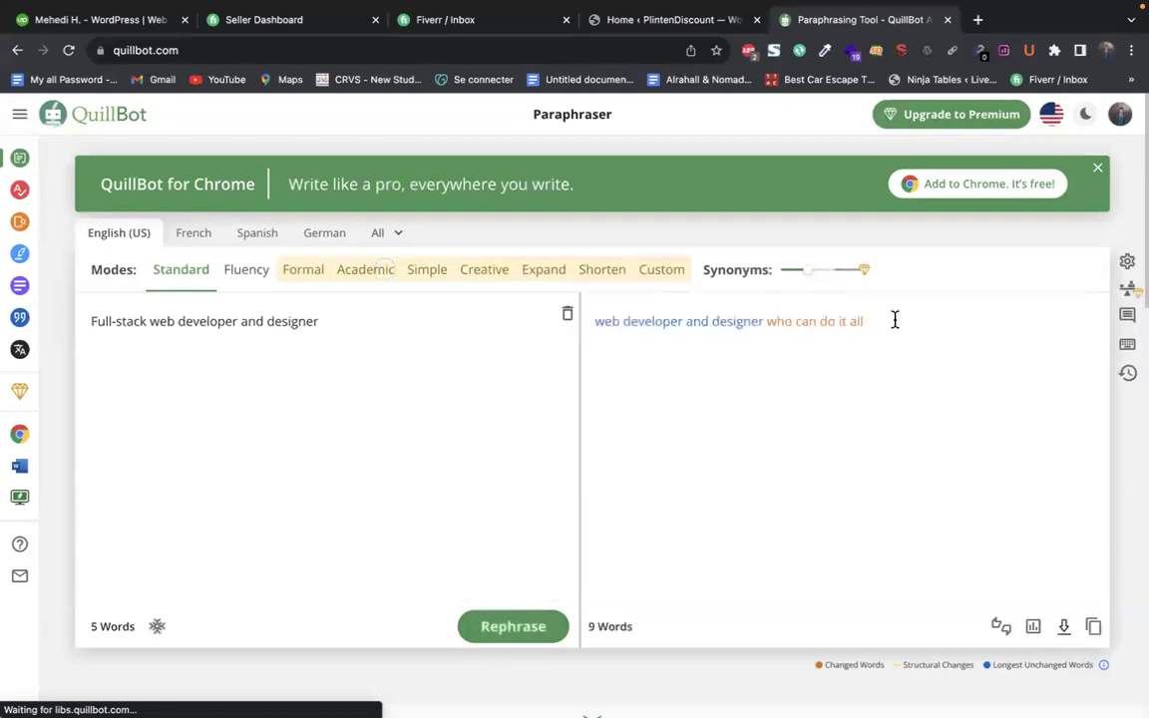
click(705, 364)
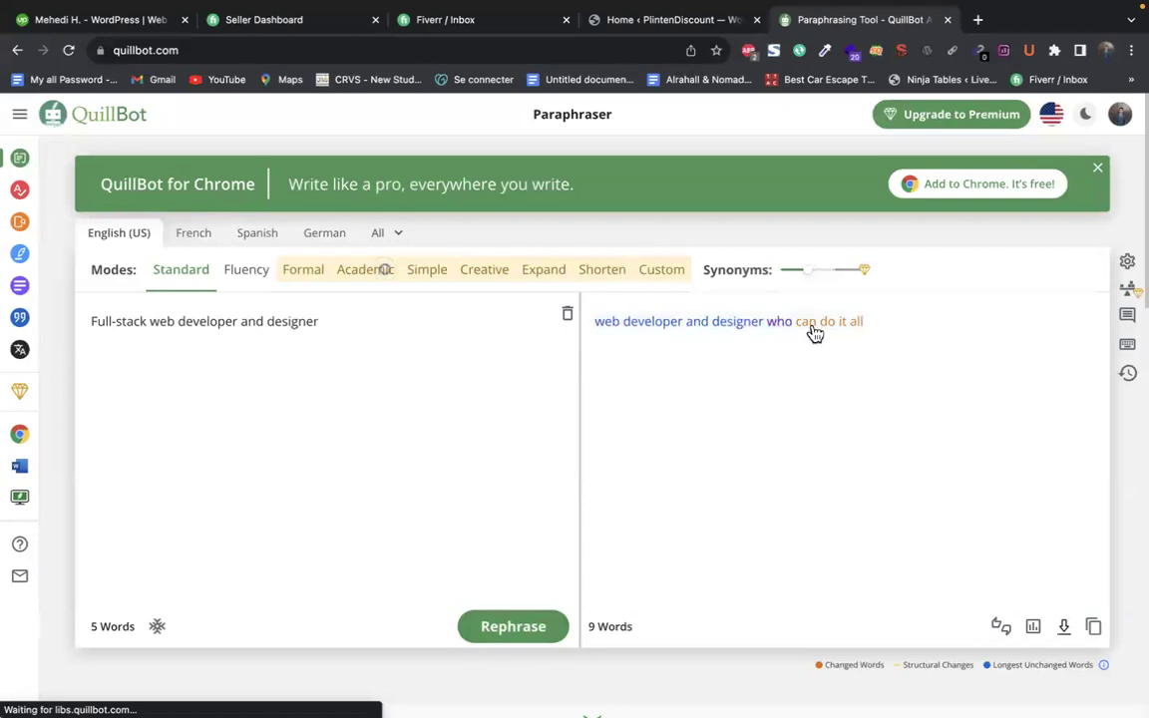
Switch to another Chrome profile and open ChatGPT in a new tab
click(1105, 50)
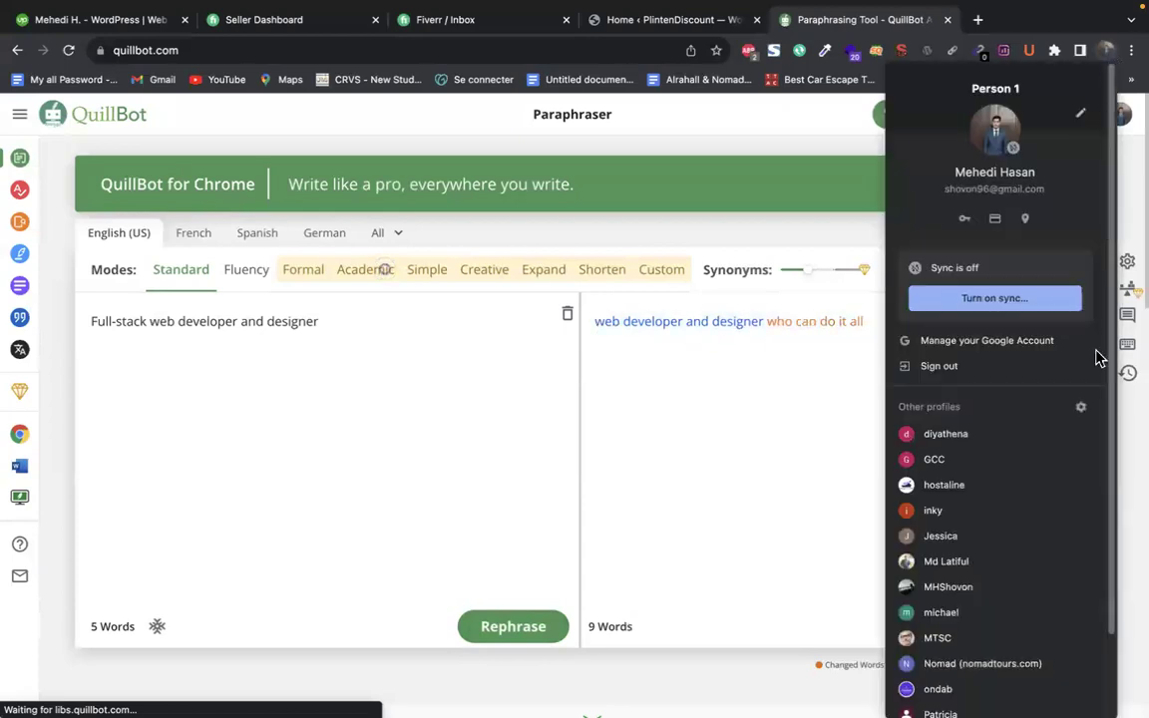
click(942, 587)
click(1070, 20)
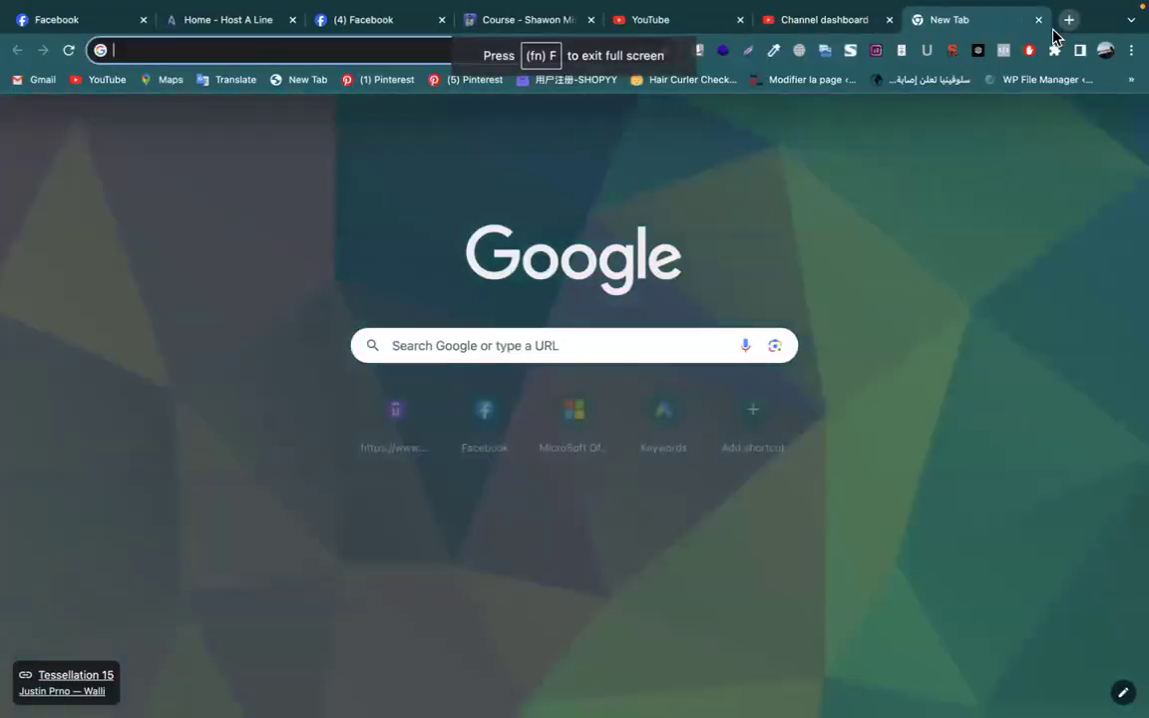
text(chat)
key(Right)
key(Return)
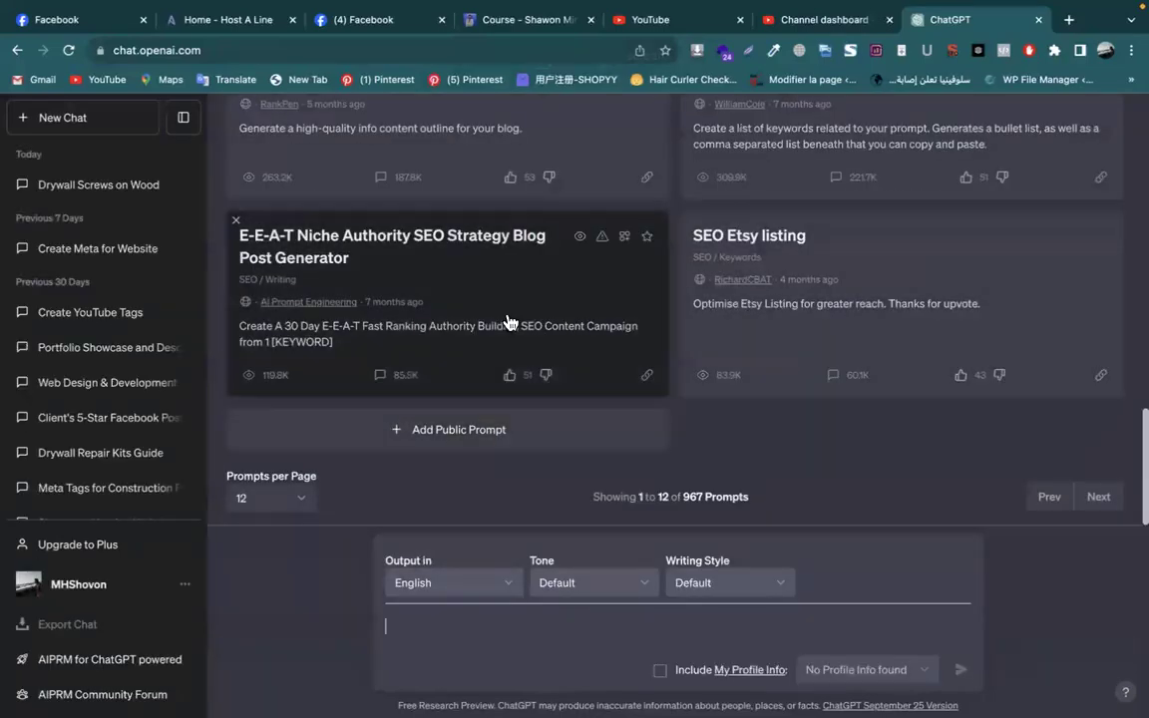
Send ChatGPT the prompt "Full-stack web developer and designer" create a title as like this
scroll(726, 344, up, 10)
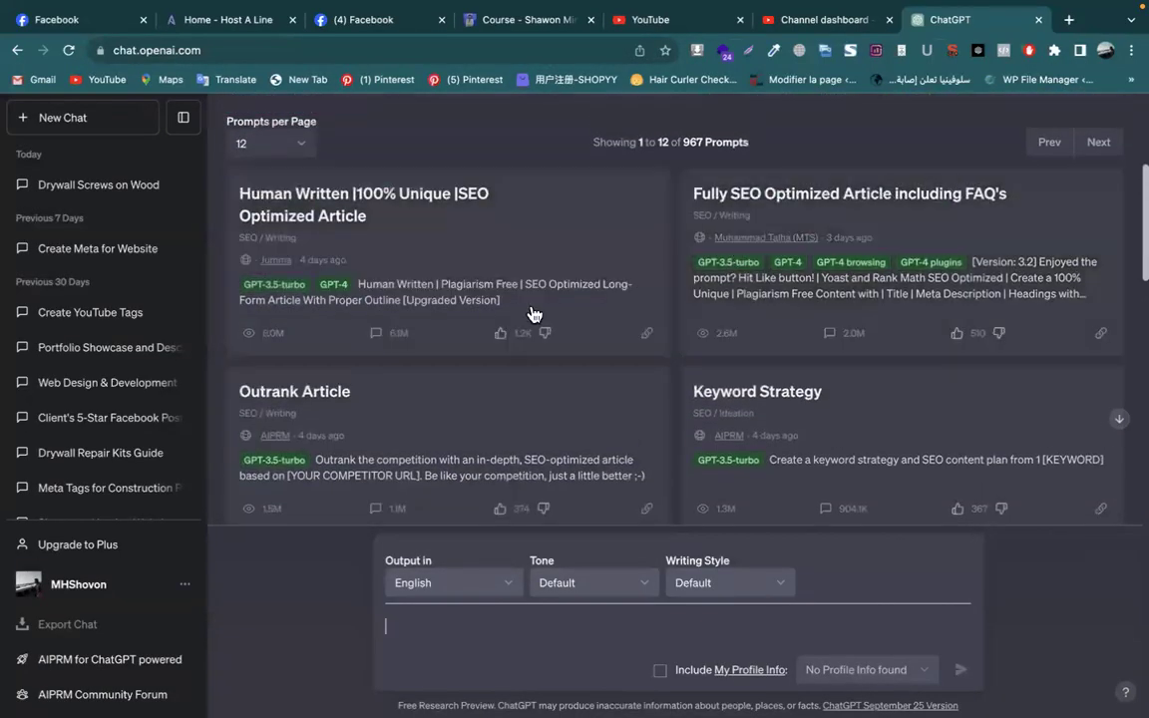
scroll(698, 419, down, 10)
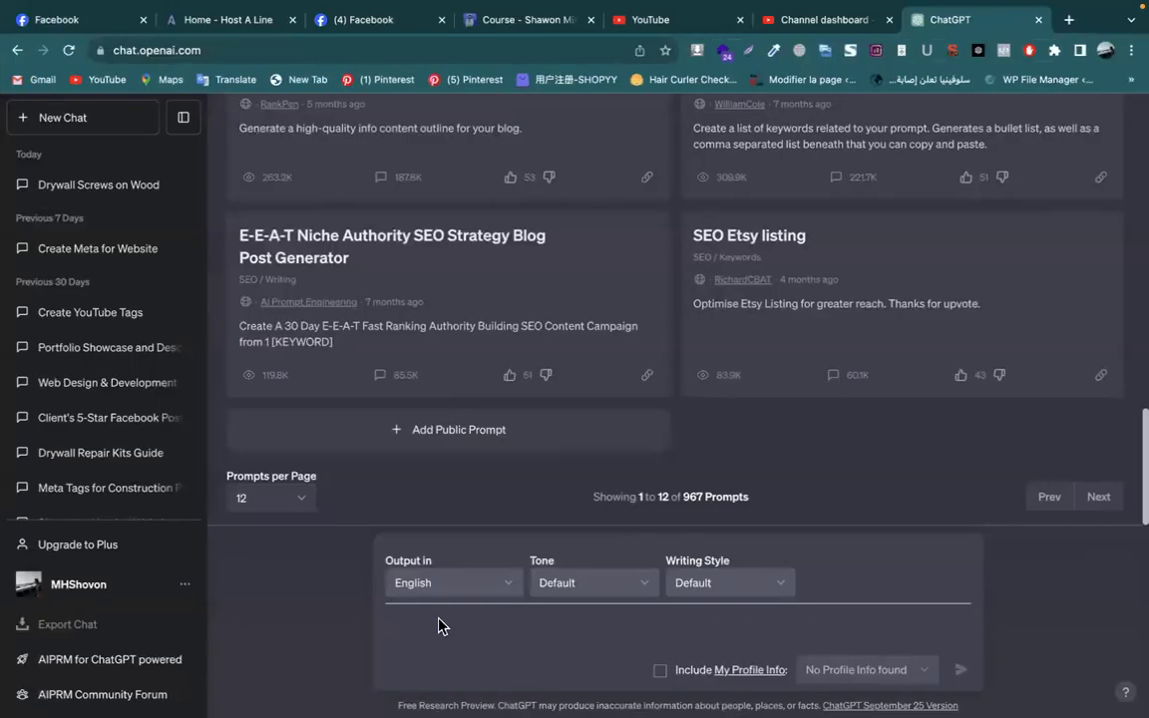
text(T)
text("Full-stack web developer and designer")
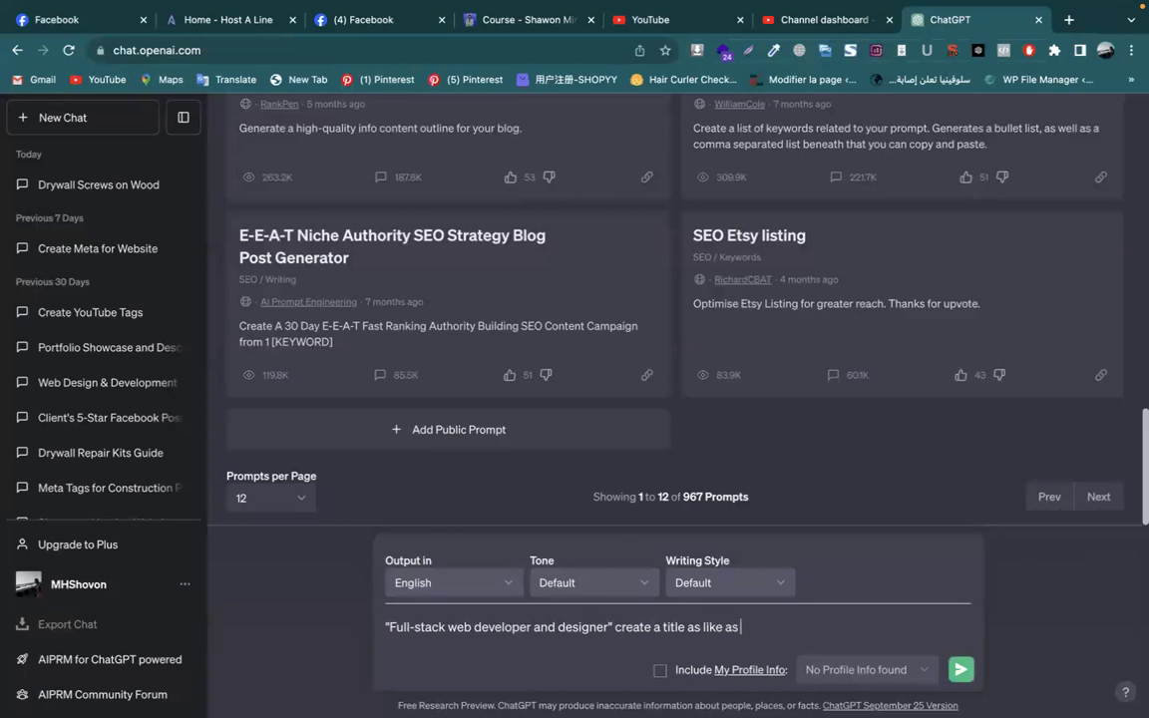
key(Return)
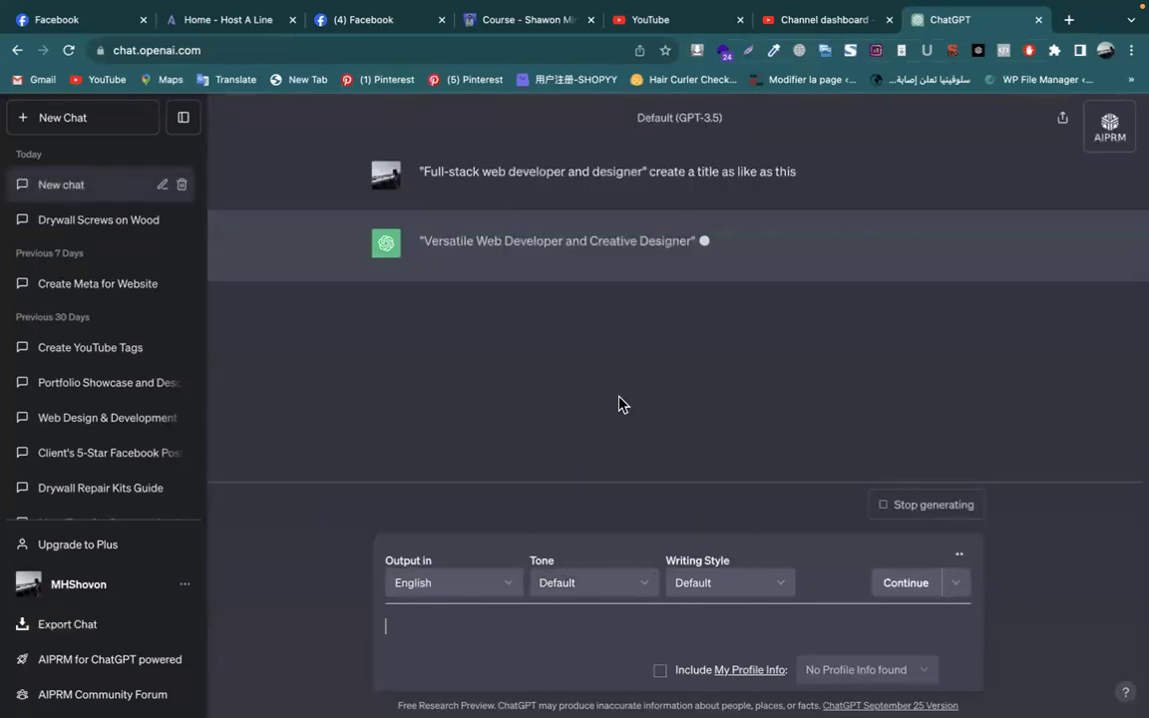
Examine the title ChatGPT suggests, then ask it to "create more"
drag(423, 247, 696, 241)
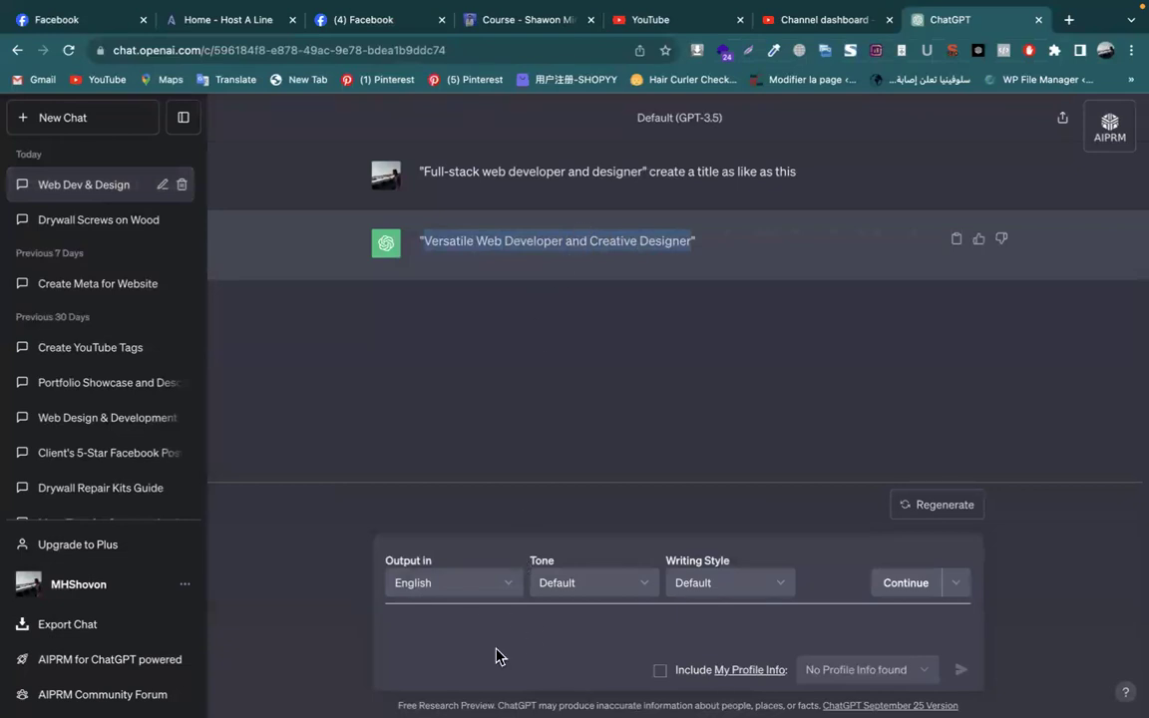
click(445, 615)
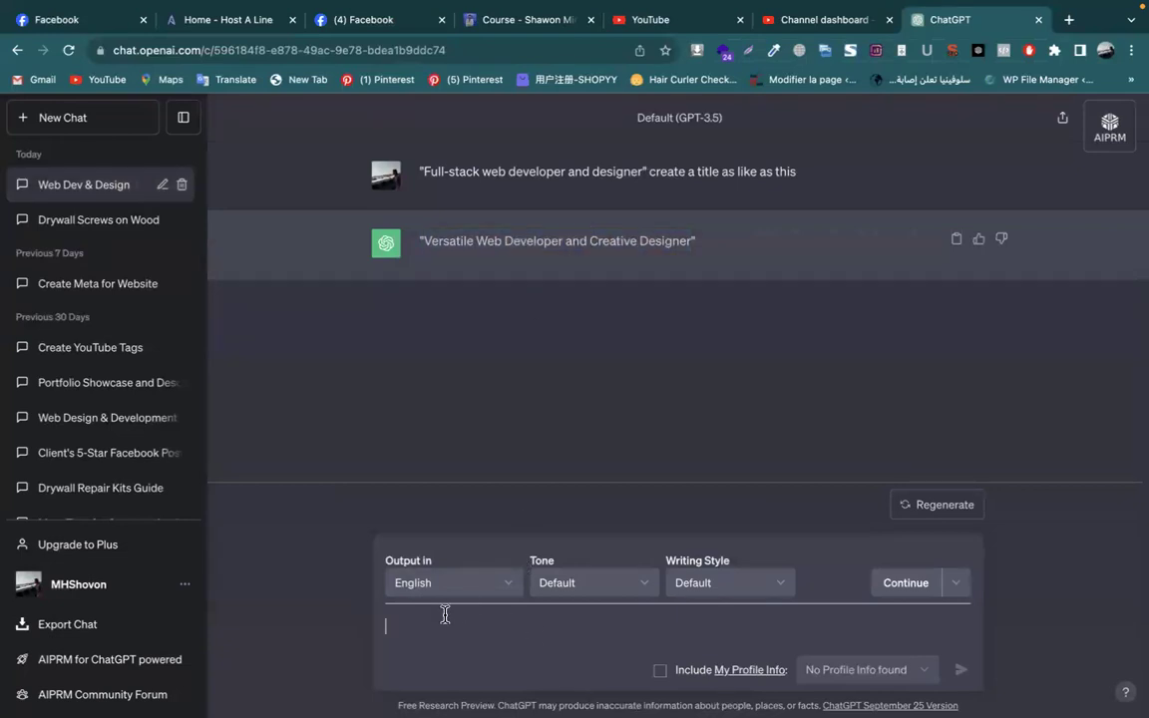
text(create more)
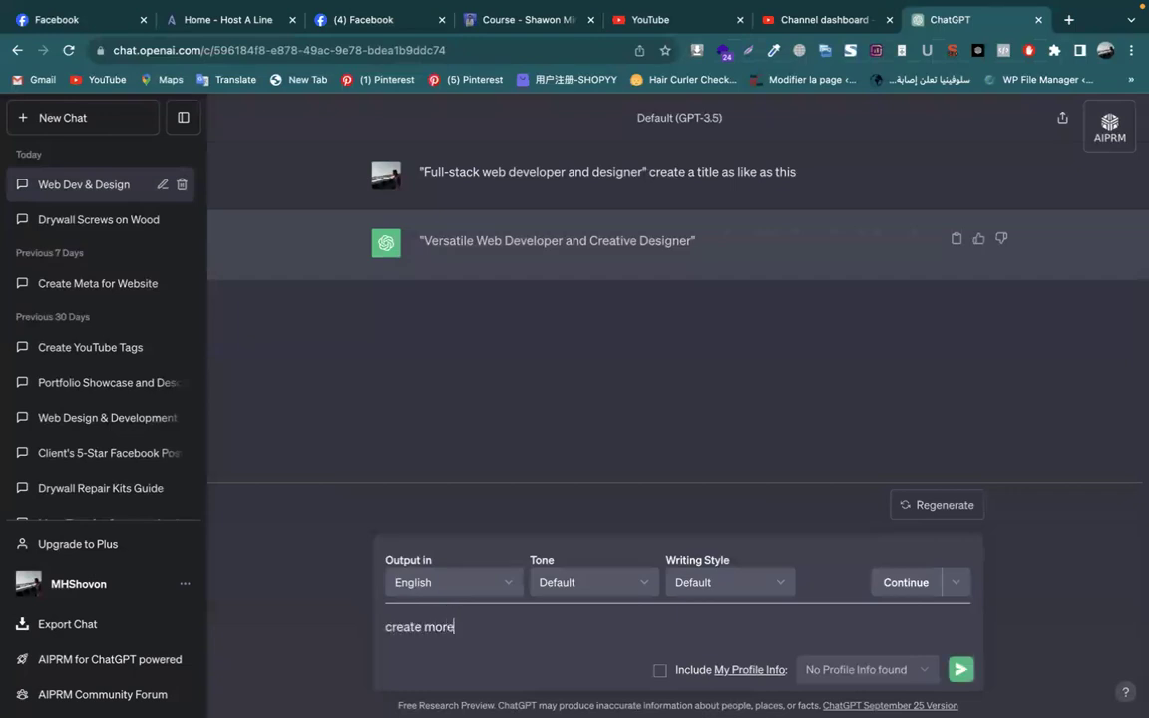
key(Return)
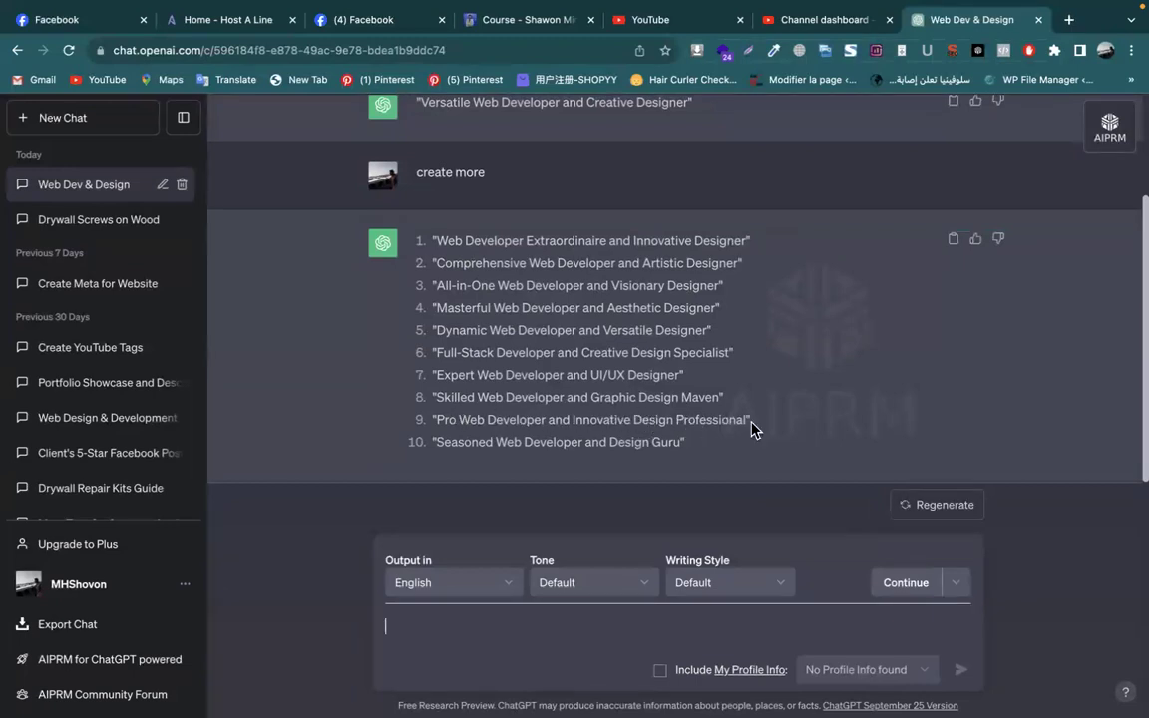
Compare the generated titles, focusing on "Full-Stack Developer and Creative Design Specialist" and "Pro Web Developer and Innovative Design Professional"
drag(432, 352, 733, 354)
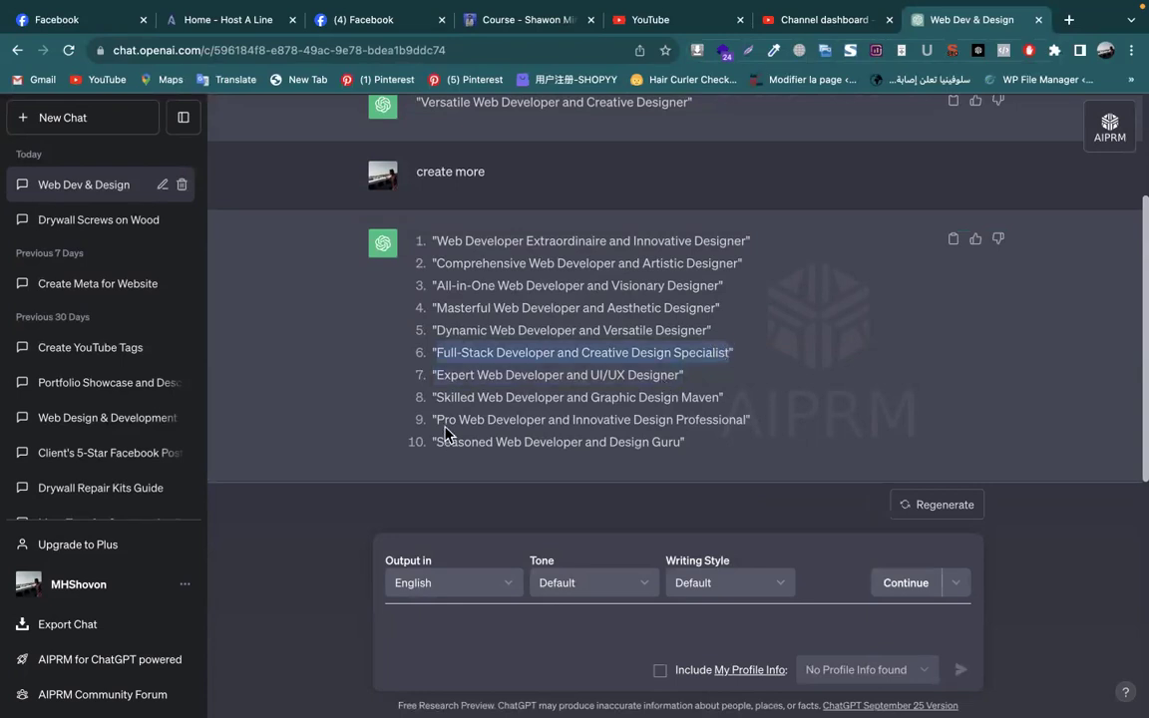
click(533, 420)
drag(739, 420, 437, 420)
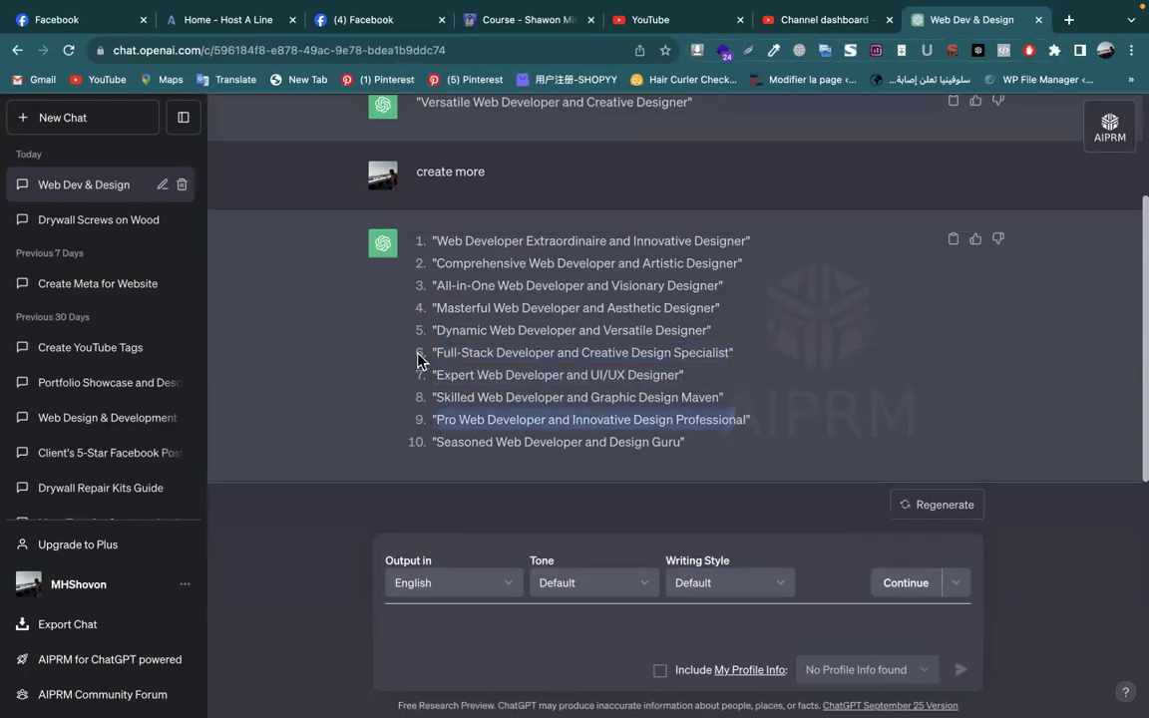
drag(435, 352, 725, 354)
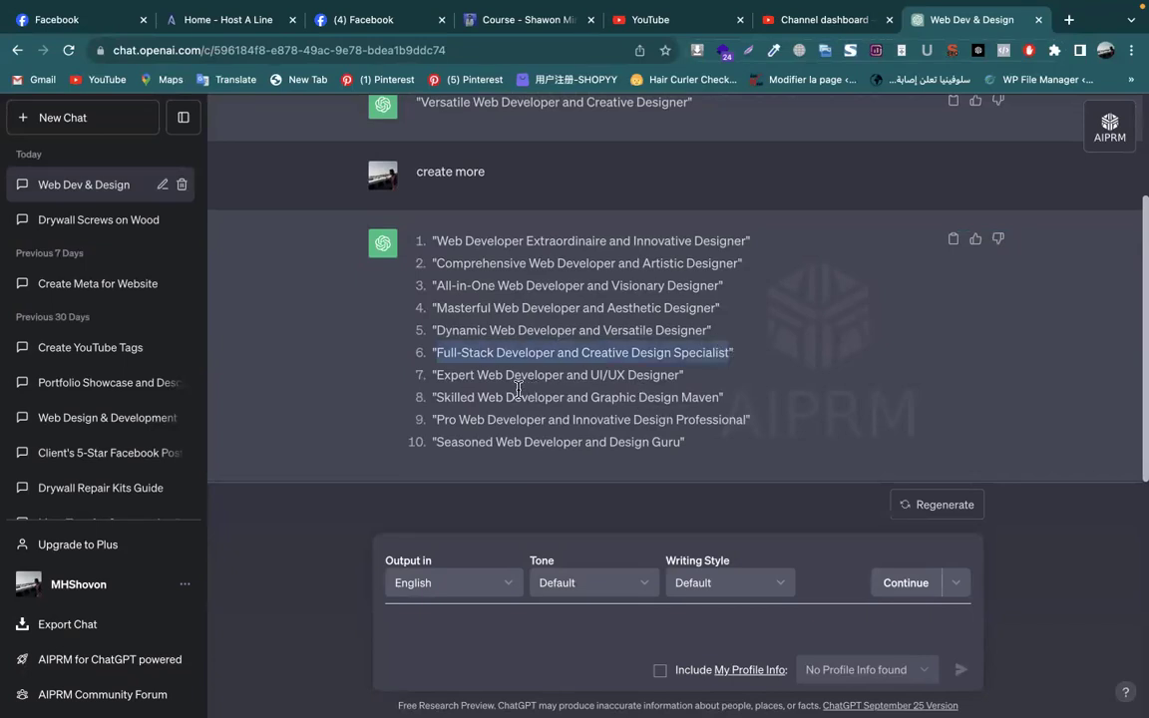
click(507, 355)
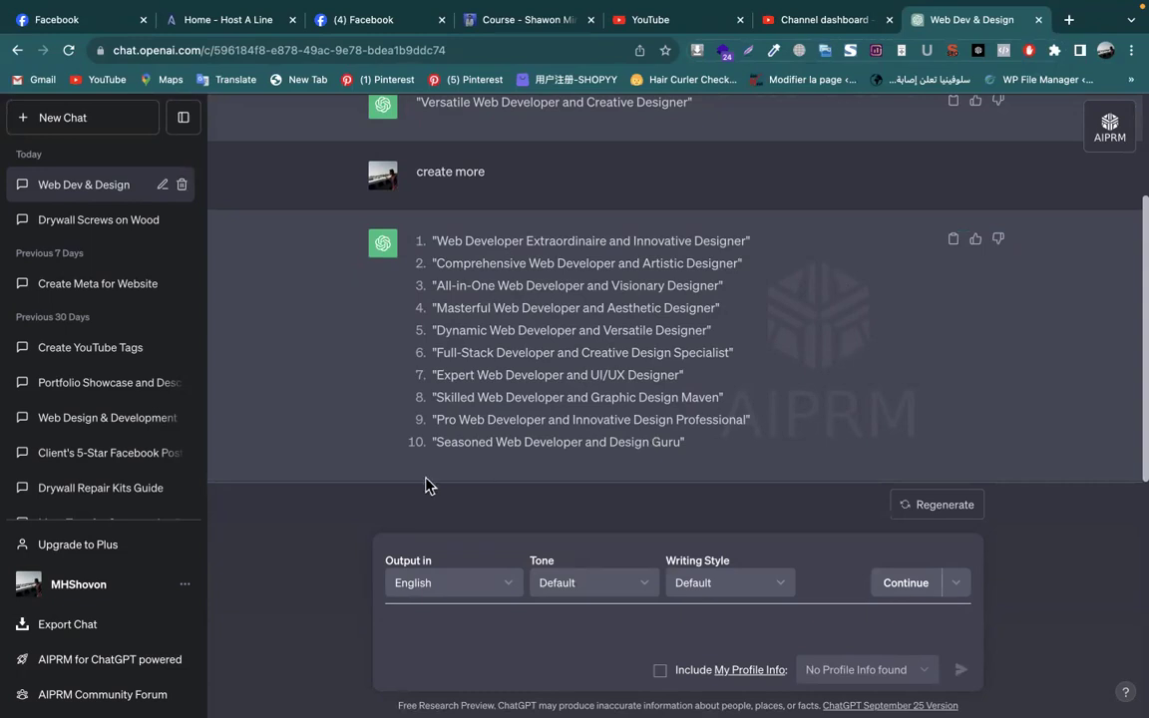
drag(436, 422, 746, 425)
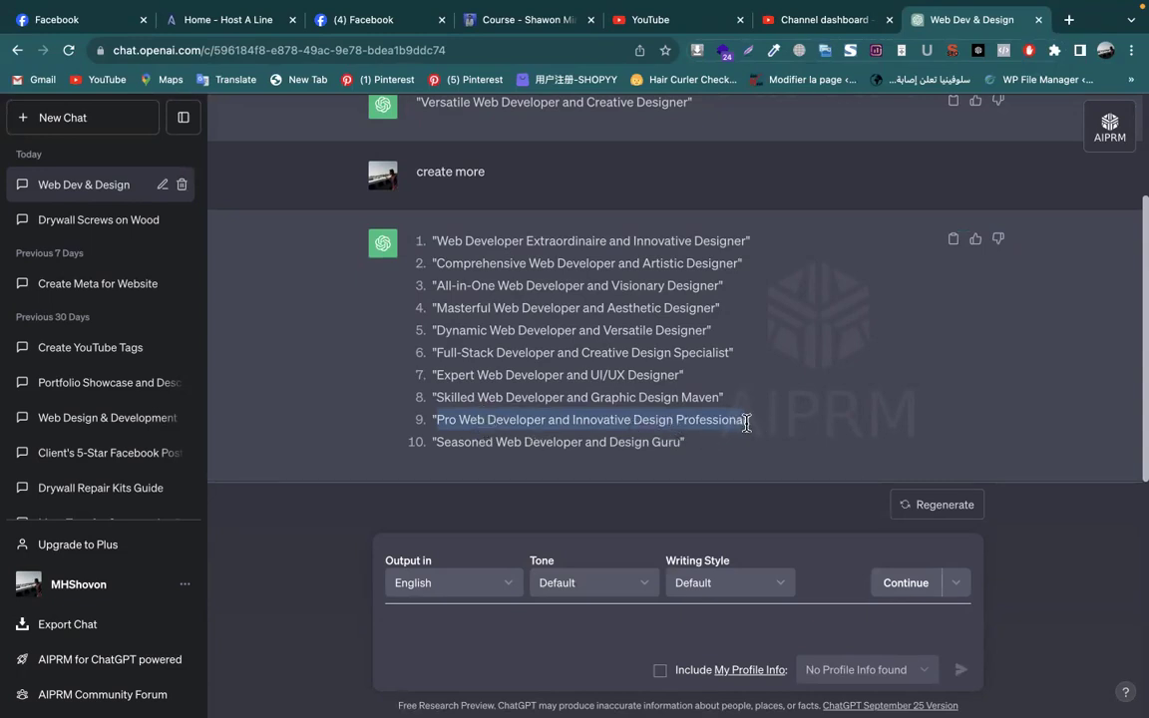
drag(743, 423, 437, 421)
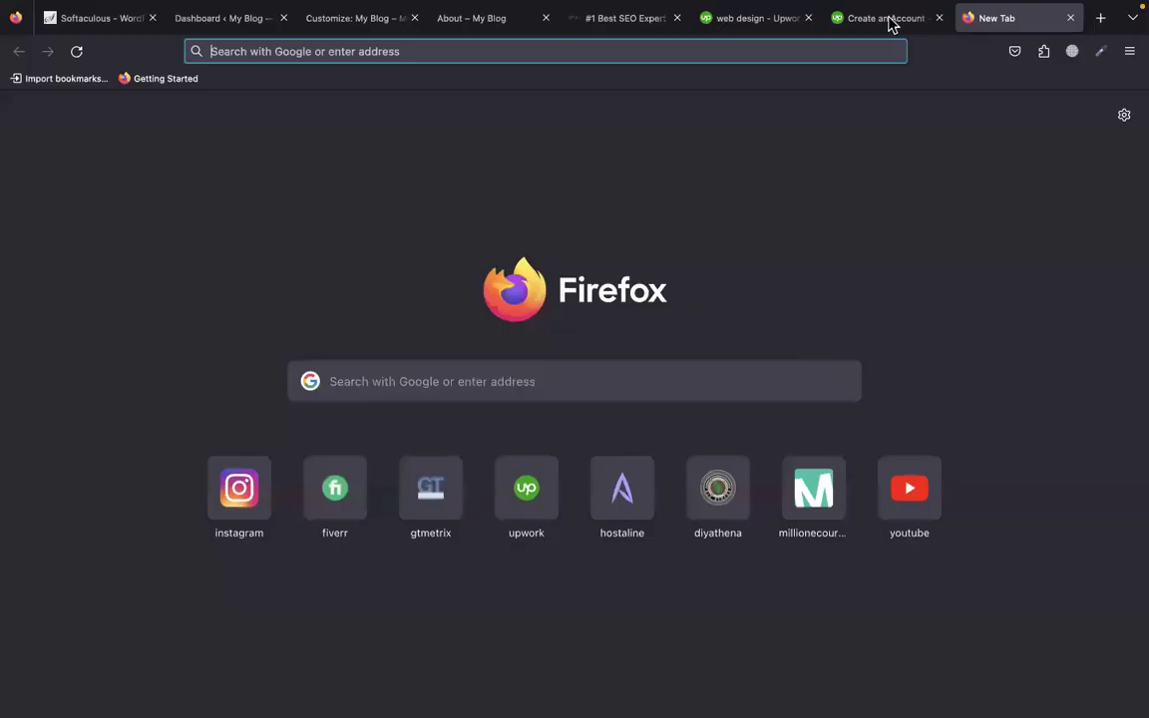
Return to the freelancer's Upwork profile in Firefox and review the full description, from the introduction down to the design tools
click(891, 22)
click(758, 22)
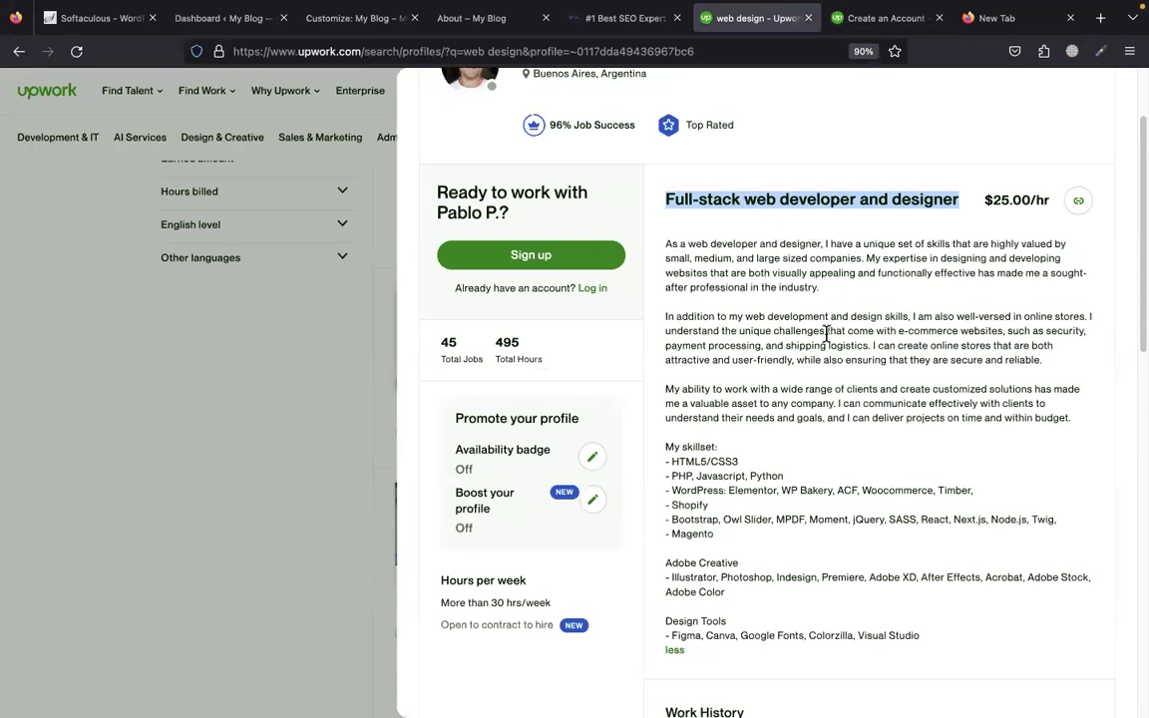
scroll(698, 240, down, 1)
scroll(664, 174, down, 1)
drag(664, 175, 748, 321)
drag(769, 496, 853, 559)
click(892, 523)
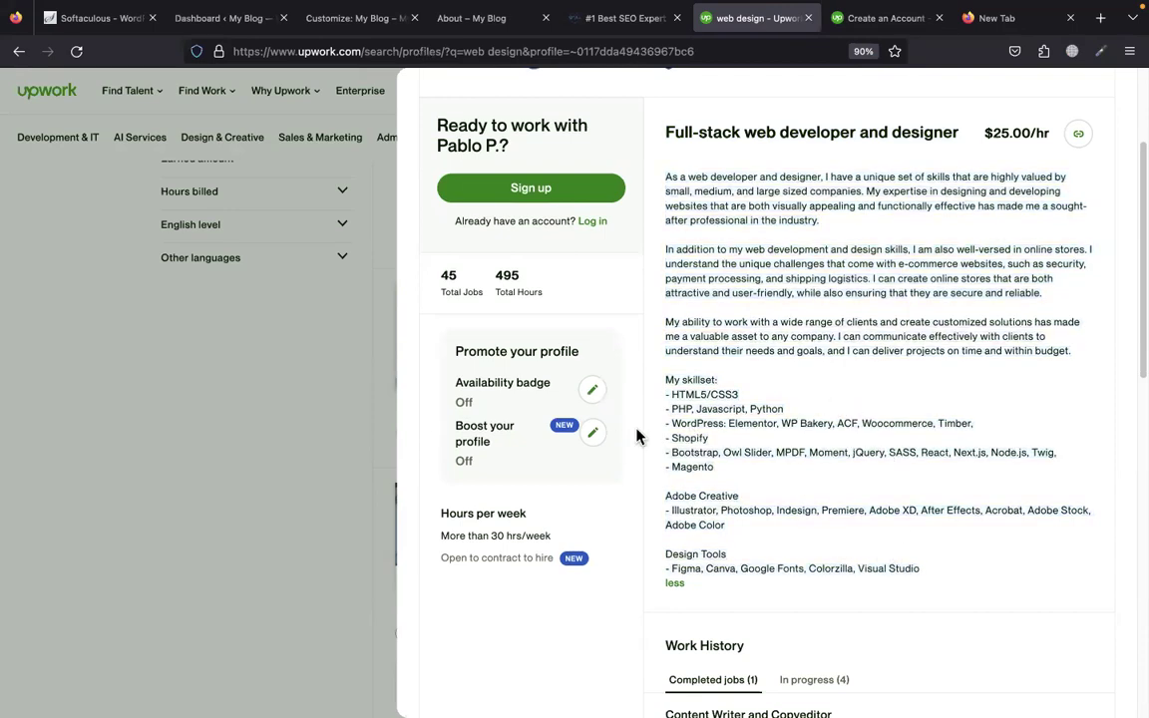
key(super+Tab)
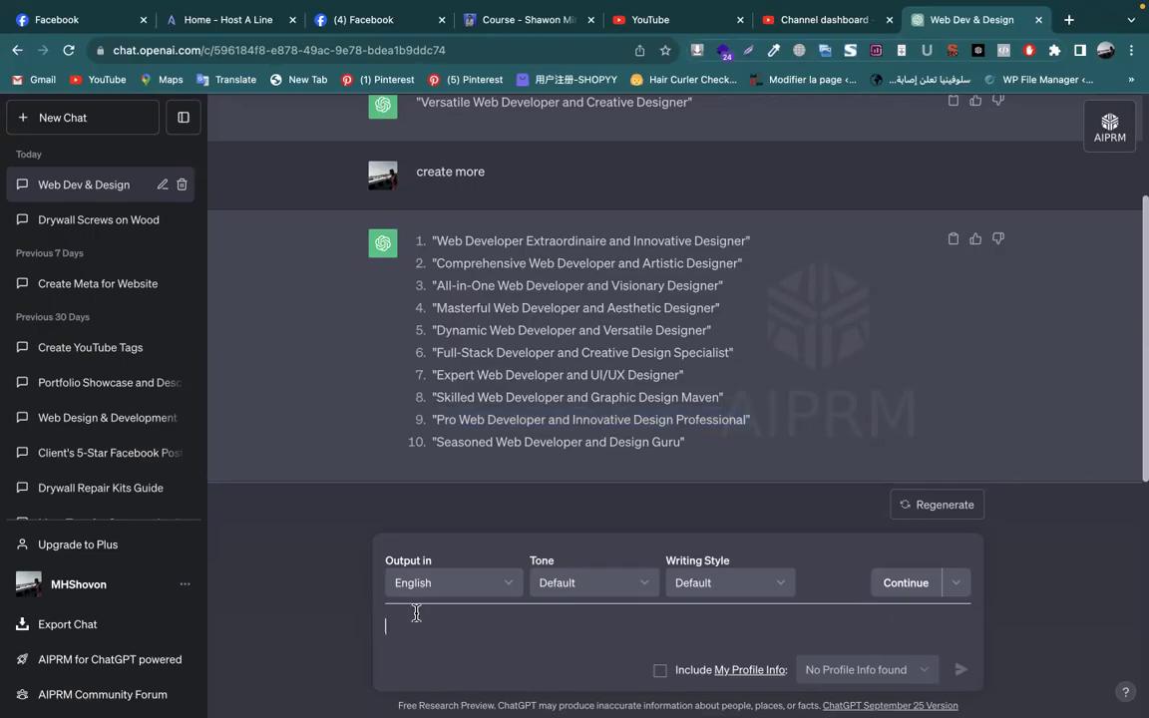
key(super+Tab)
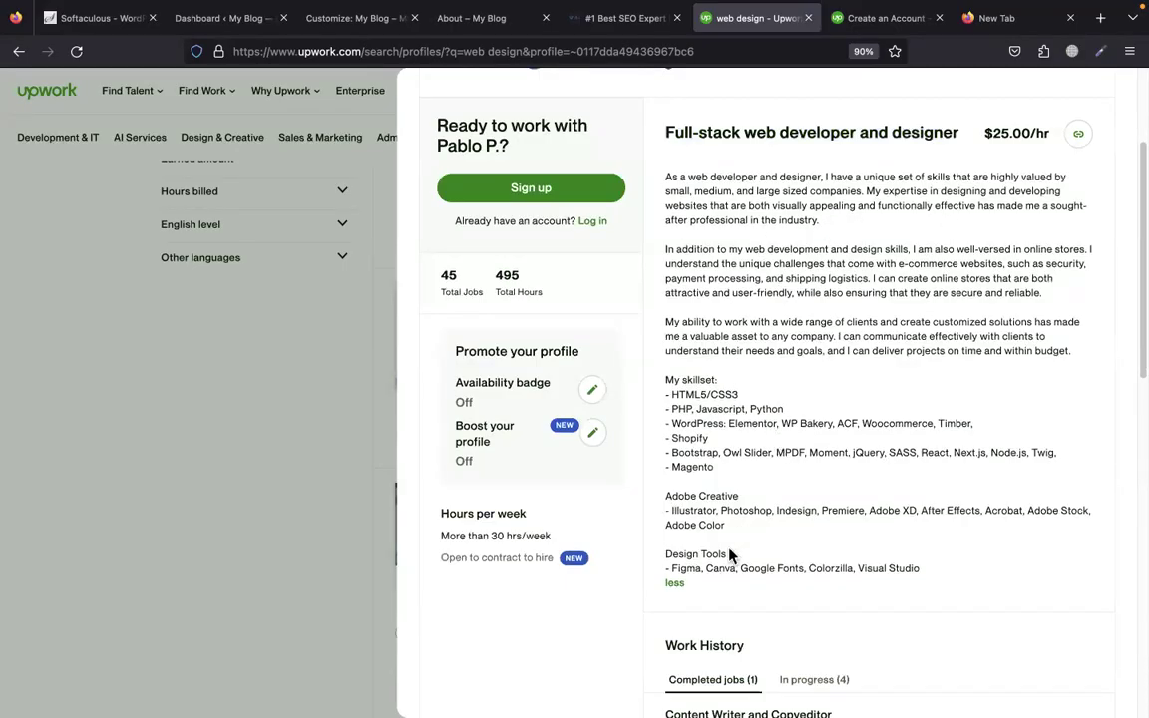
Back in ChatGPT, send "i am a web designer. Now write a description for my upwork account" and look through the reply
key(super+Tab)
key(super+Tab)
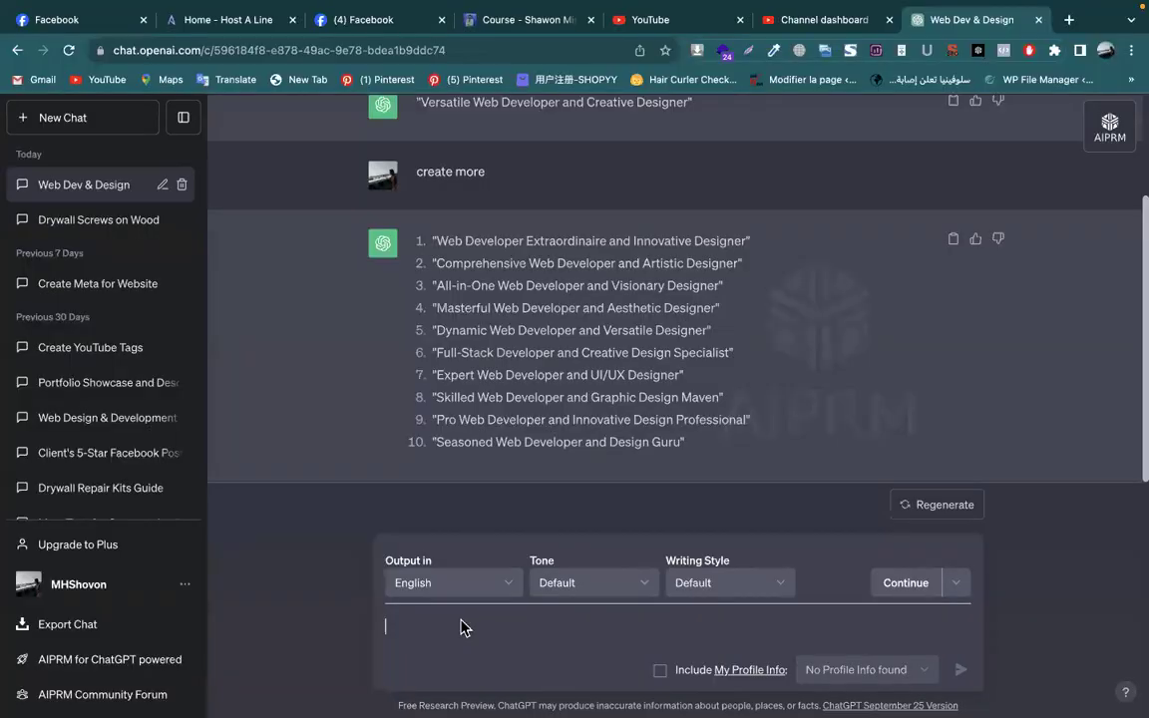
text(i am a)
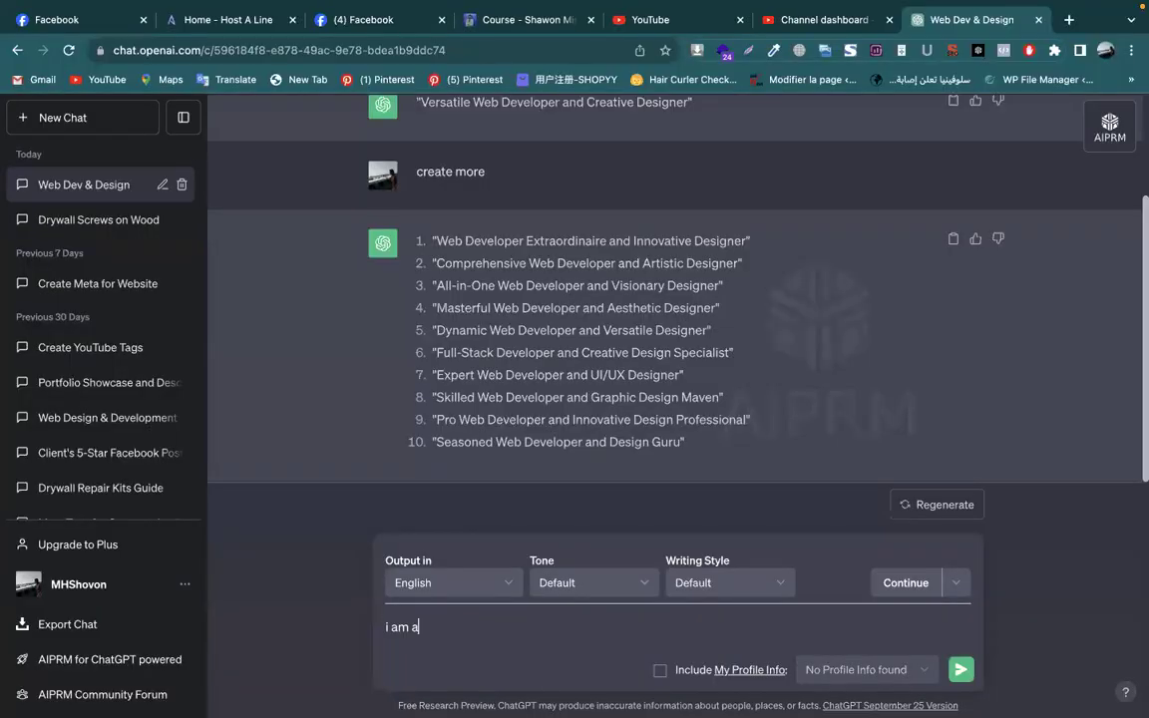
text( web designer. Now write a descripti)
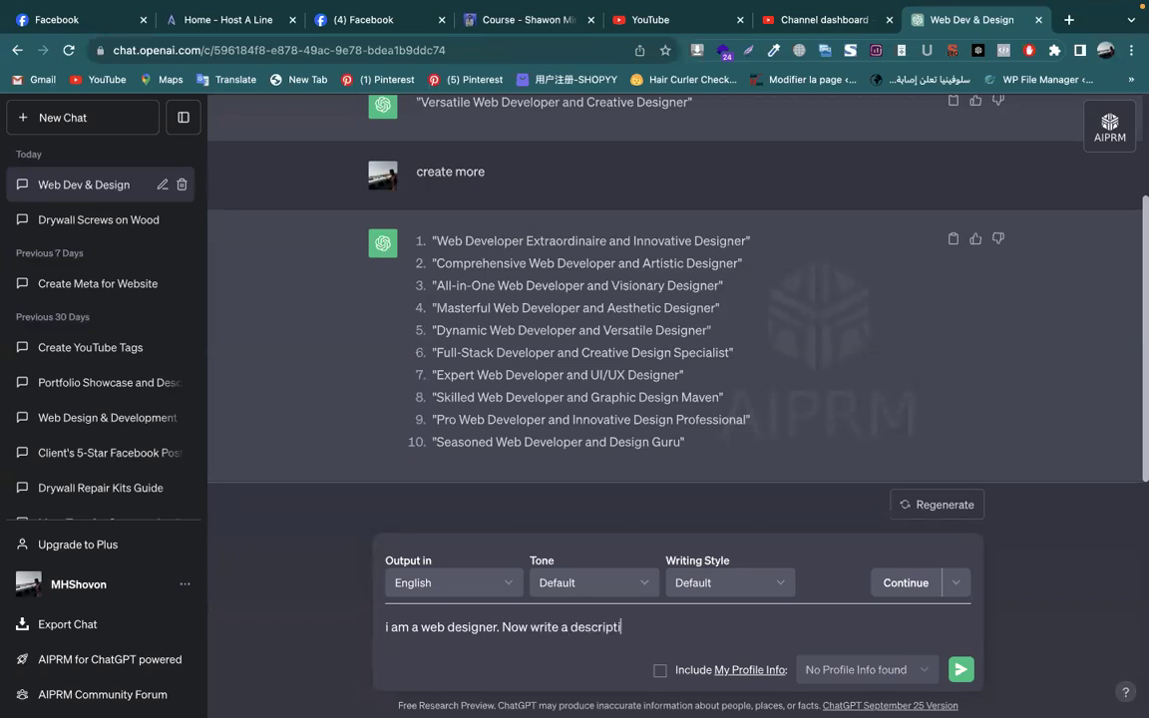
text(on for my upwork )
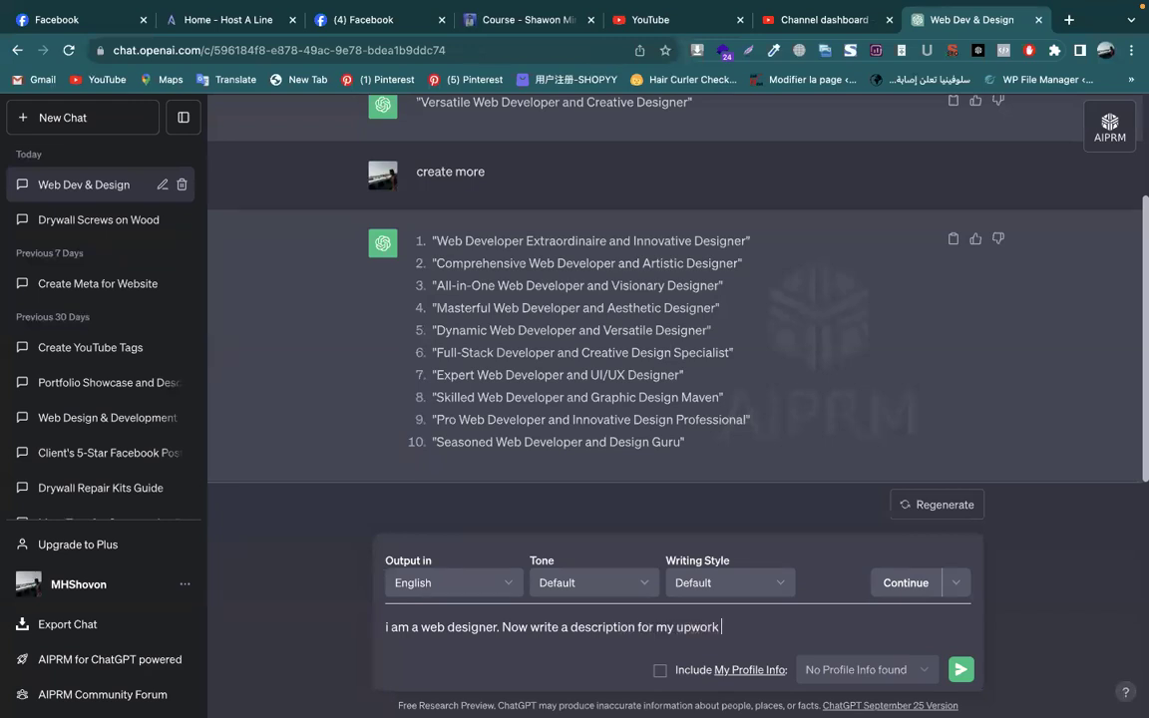
text(account)
key(Return)
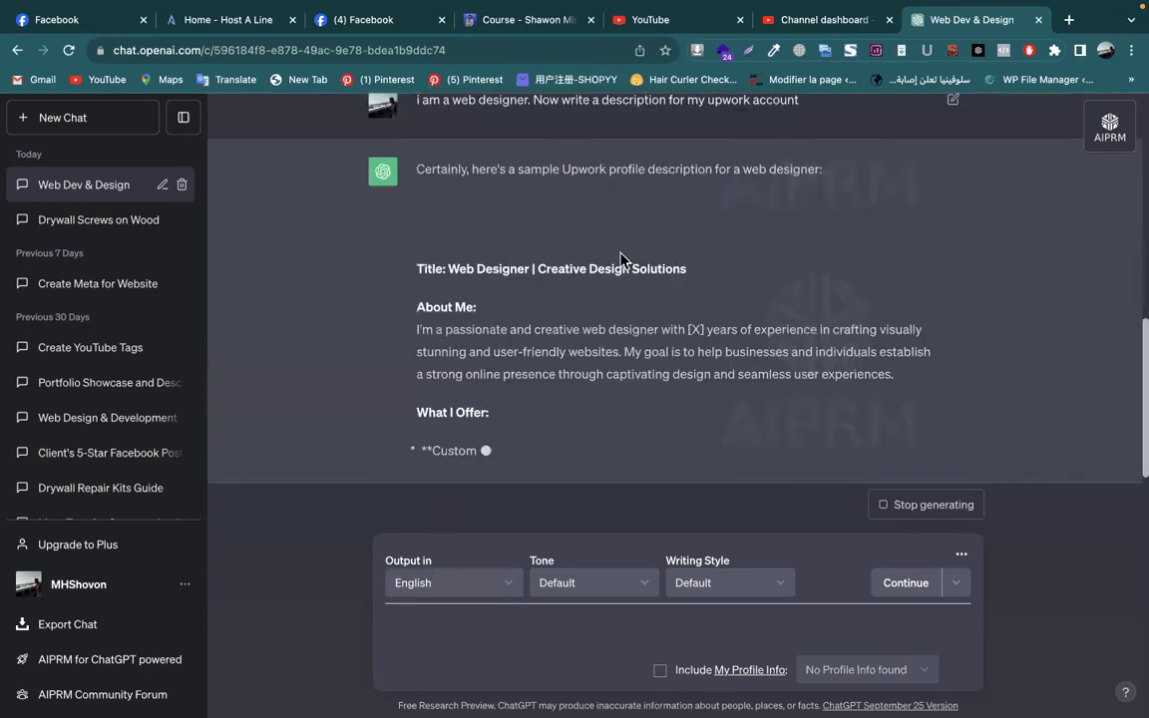
scroll(648, 336, up, 3)
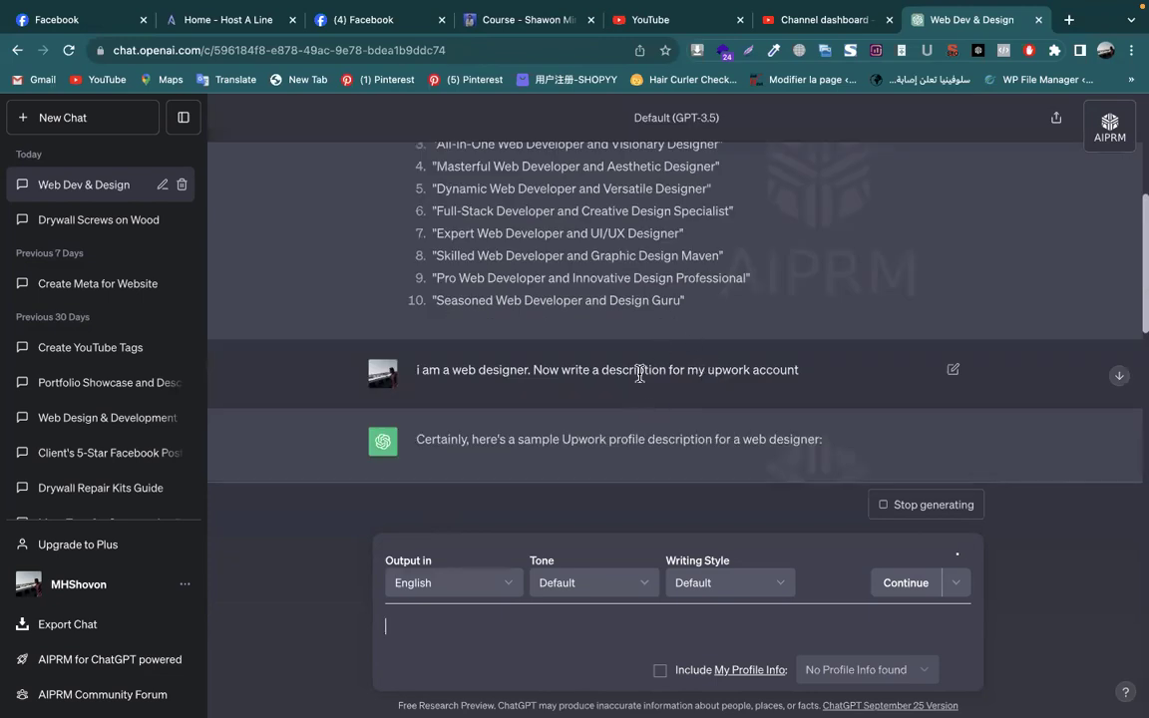
scroll(513, 337, down, 3)
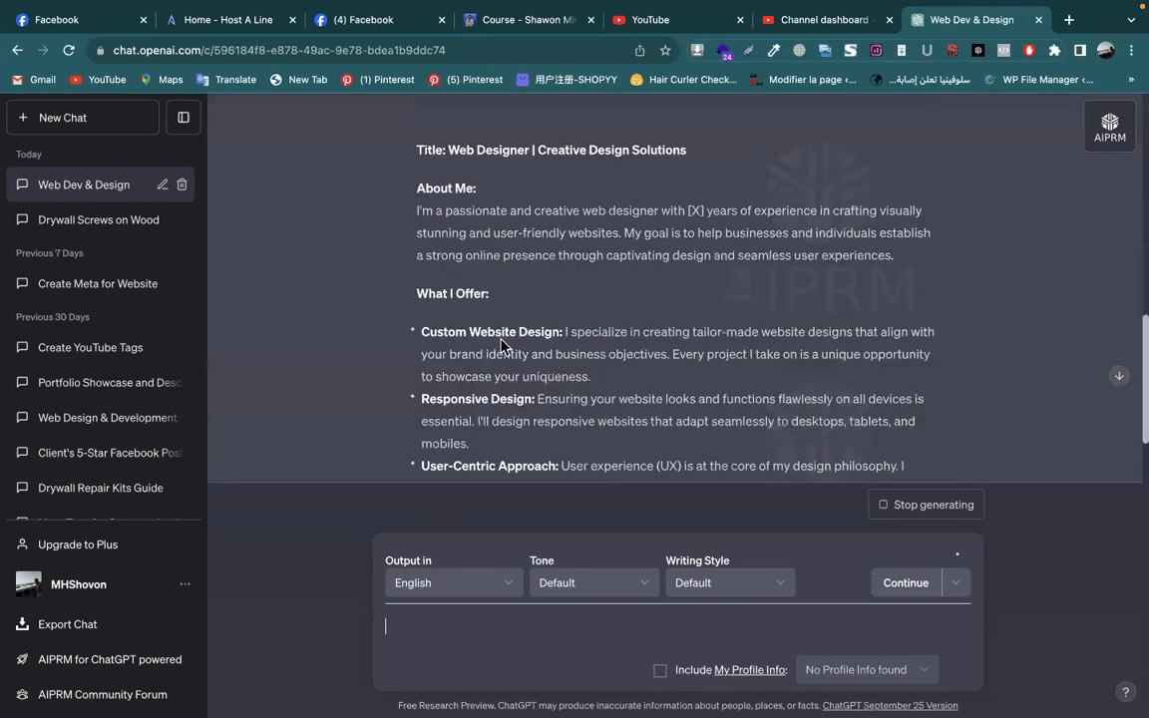
Read through ChatGPT's Upwork description, focusing on the "About Me" paragraph and its "[X]" years-of-experience placeholder
scroll(502, 345, down, 3)
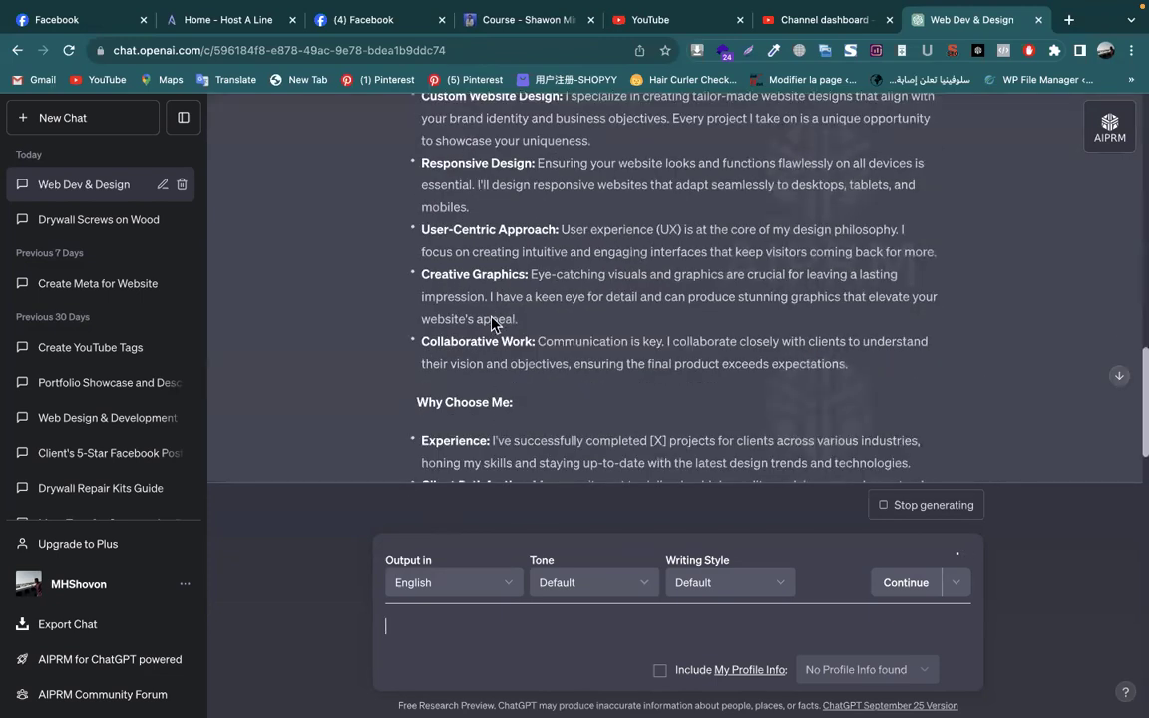
scroll(491, 325, down, 2)
scroll(468, 249, up, 5)
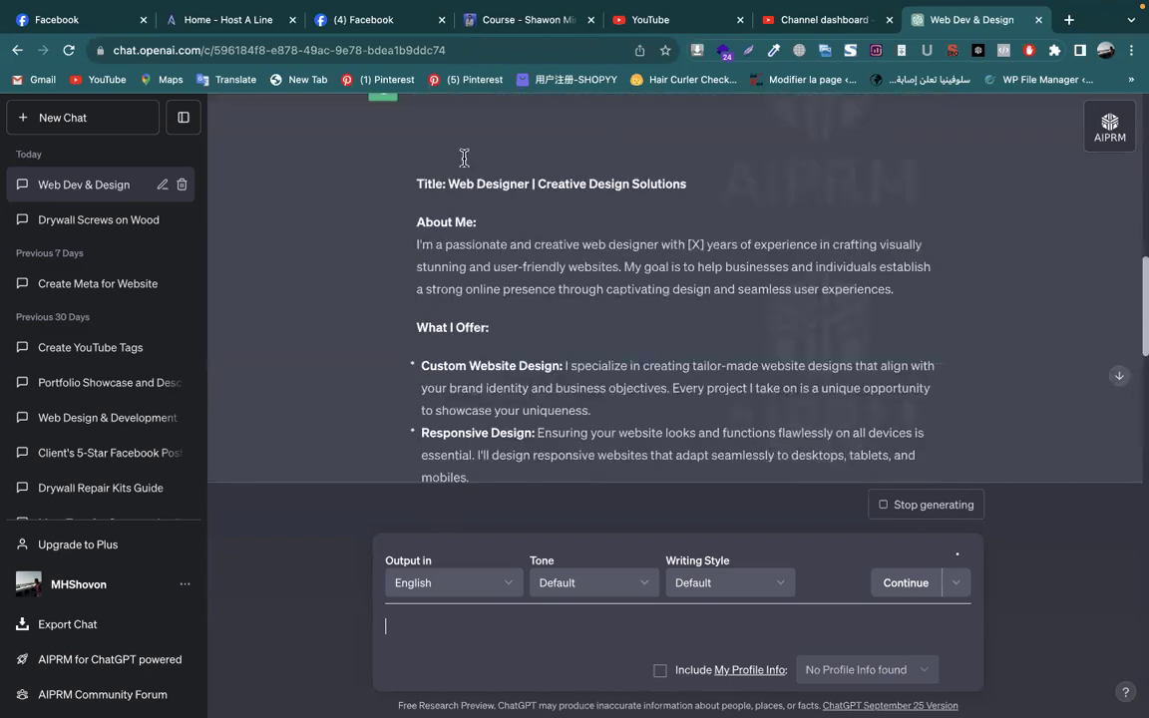
scroll(698, 165, down, 1)
triple_click(724, 177)
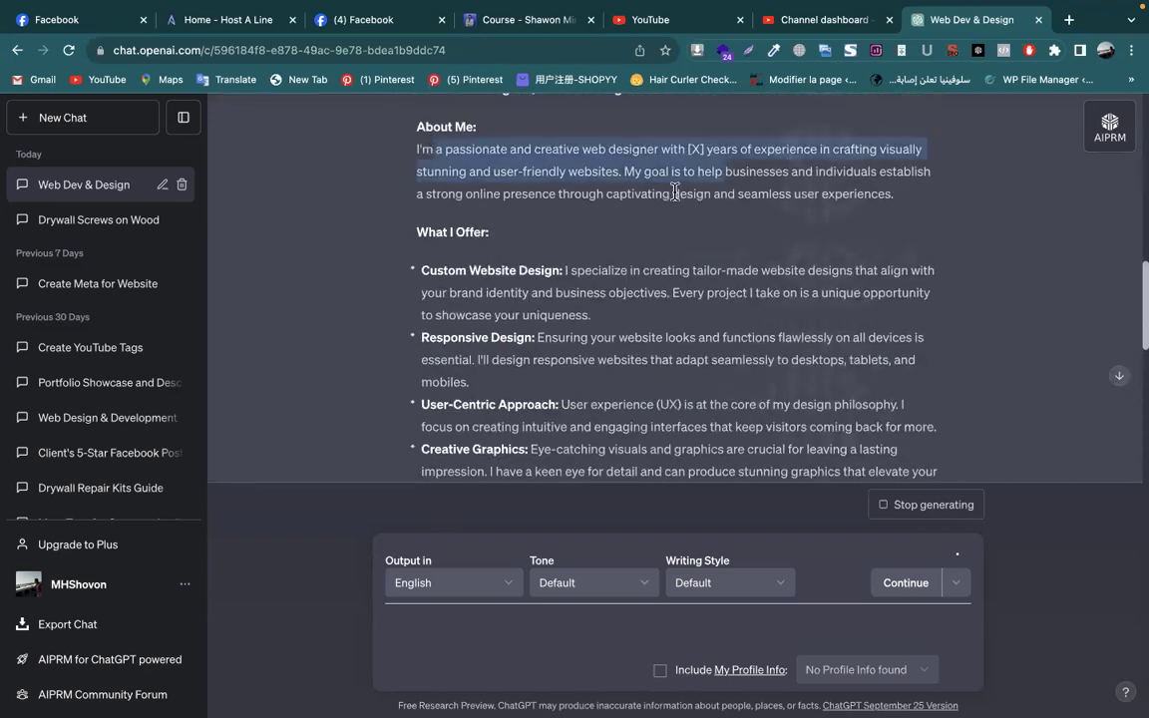
click(688, 144)
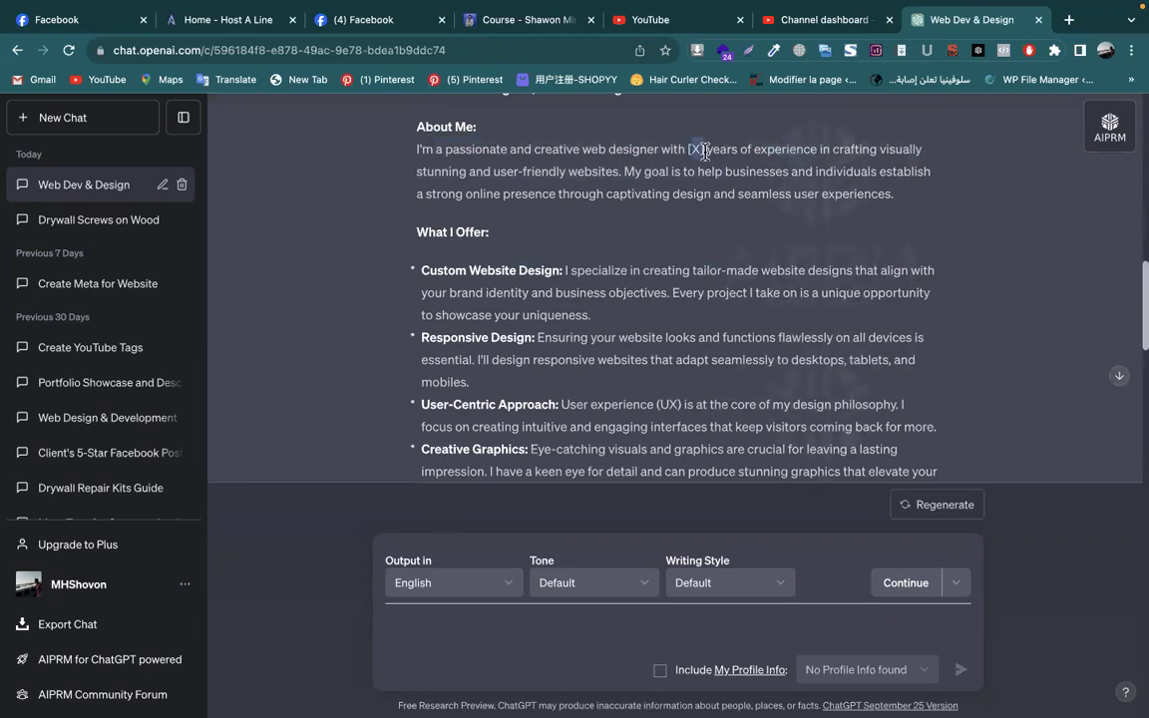
drag(703, 150, 691, 148)
click(687, 148)
drag(686, 147, 704, 150)
scroll(599, 269, down, 1)
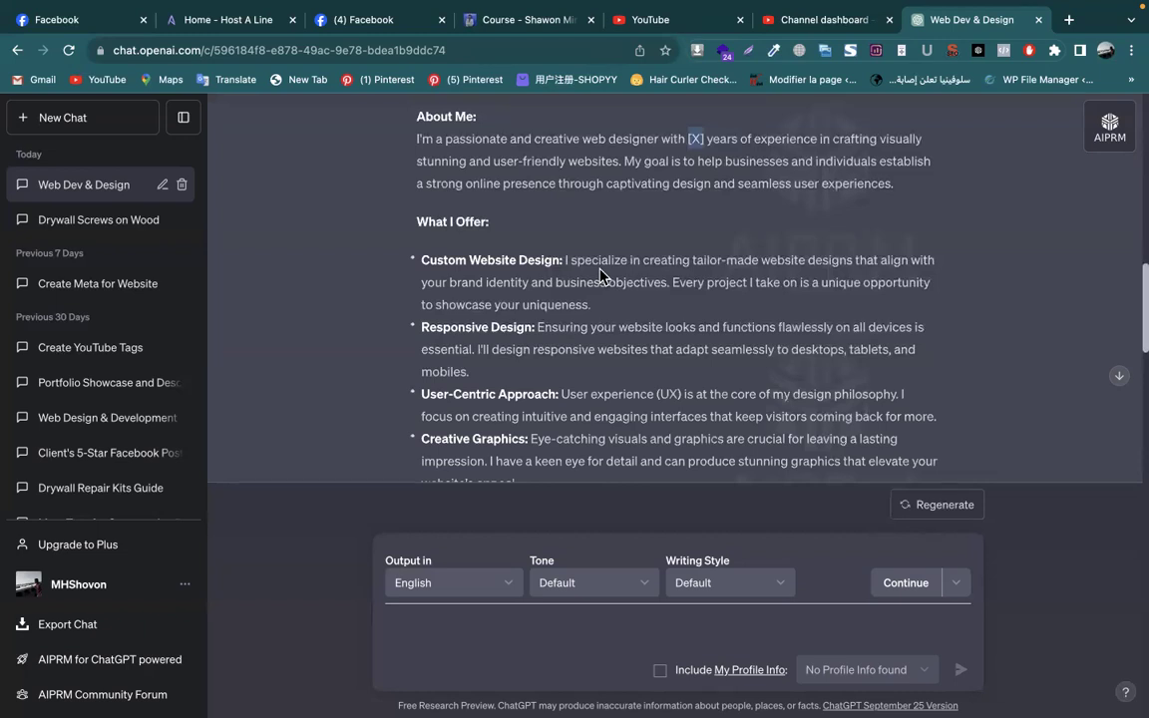
Review the description's "What I Offer", "Why Choose Me" and "Let's Create Something Amazing" sections
drag(417, 222, 489, 221)
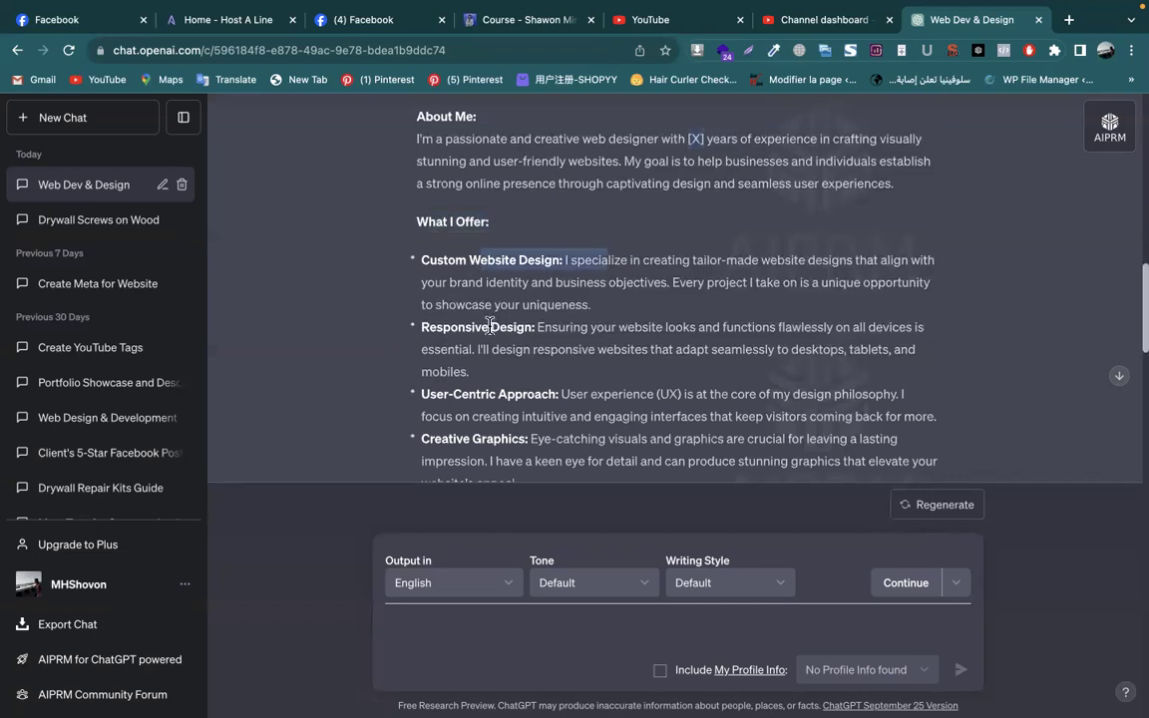
scroll(520, 397, down, 1)
scroll(509, 359, down, 2)
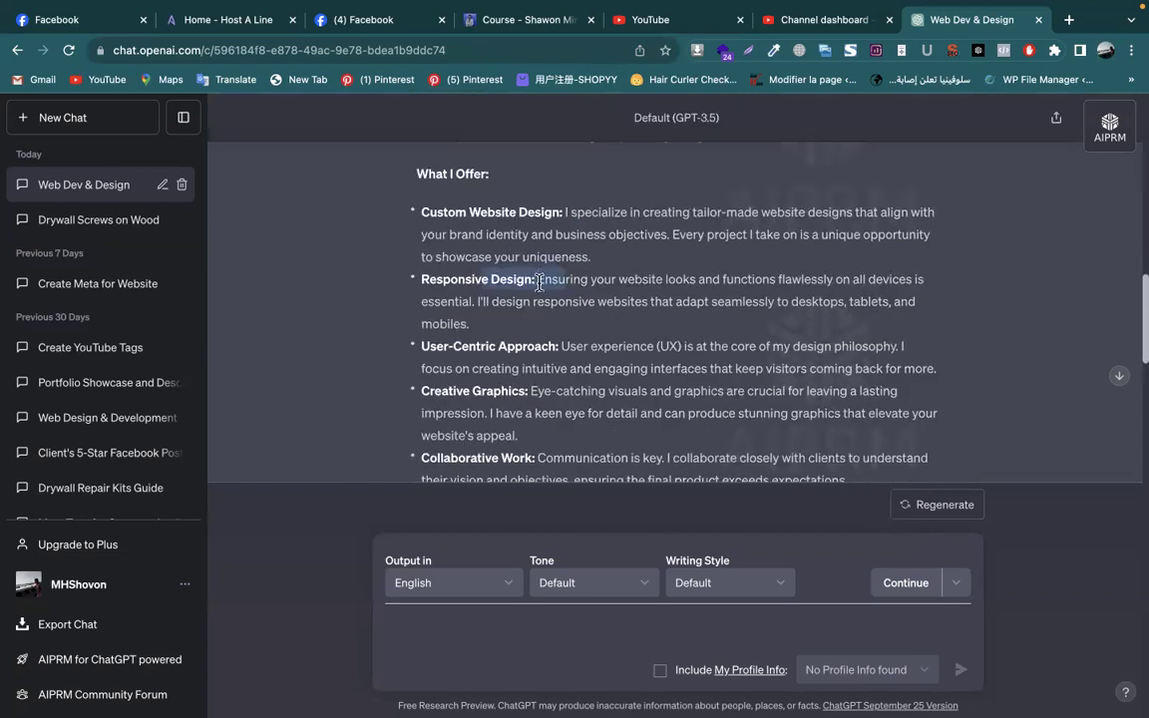
scroll(532, 324, down, 1)
scroll(496, 243, down, 5)
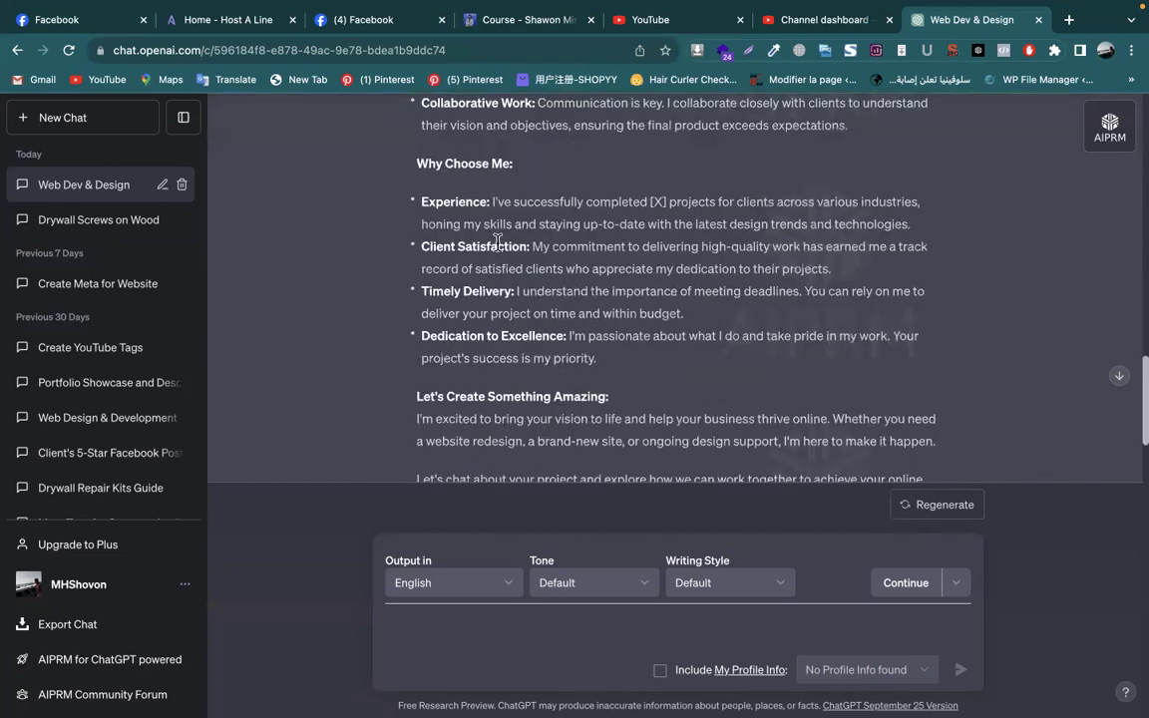
scroll(497, 242, up, 1)
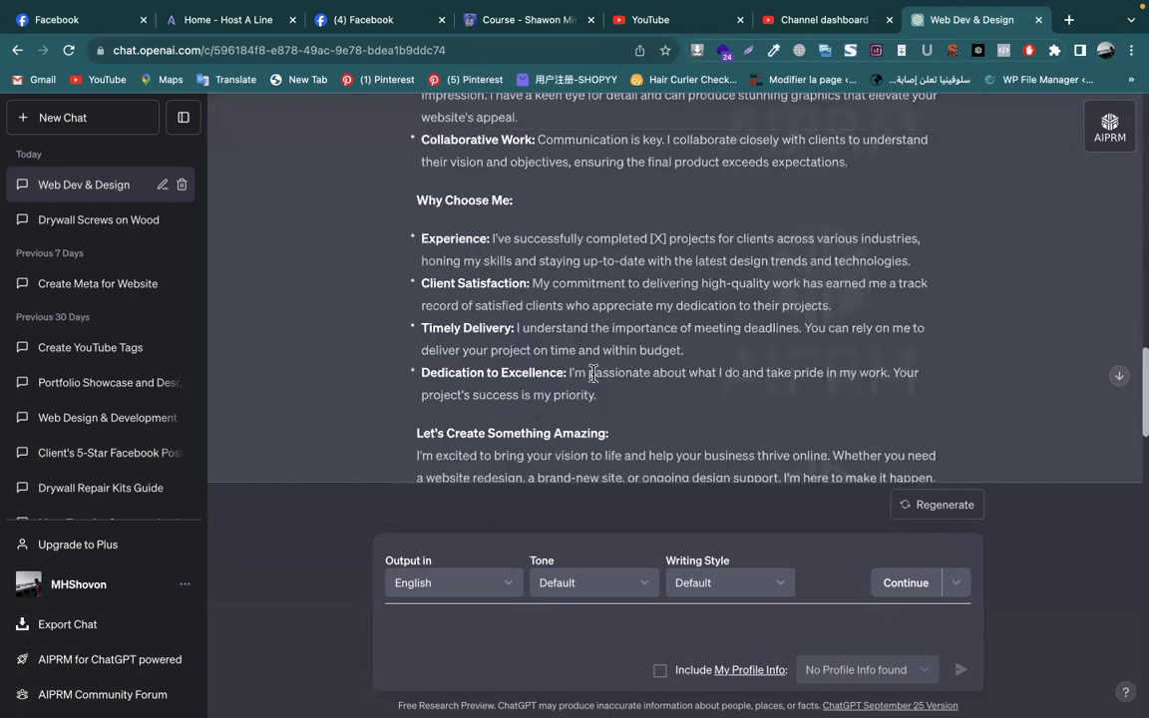
scroll(592, 373, down, 1)
drag(382, 291, 10, 446)
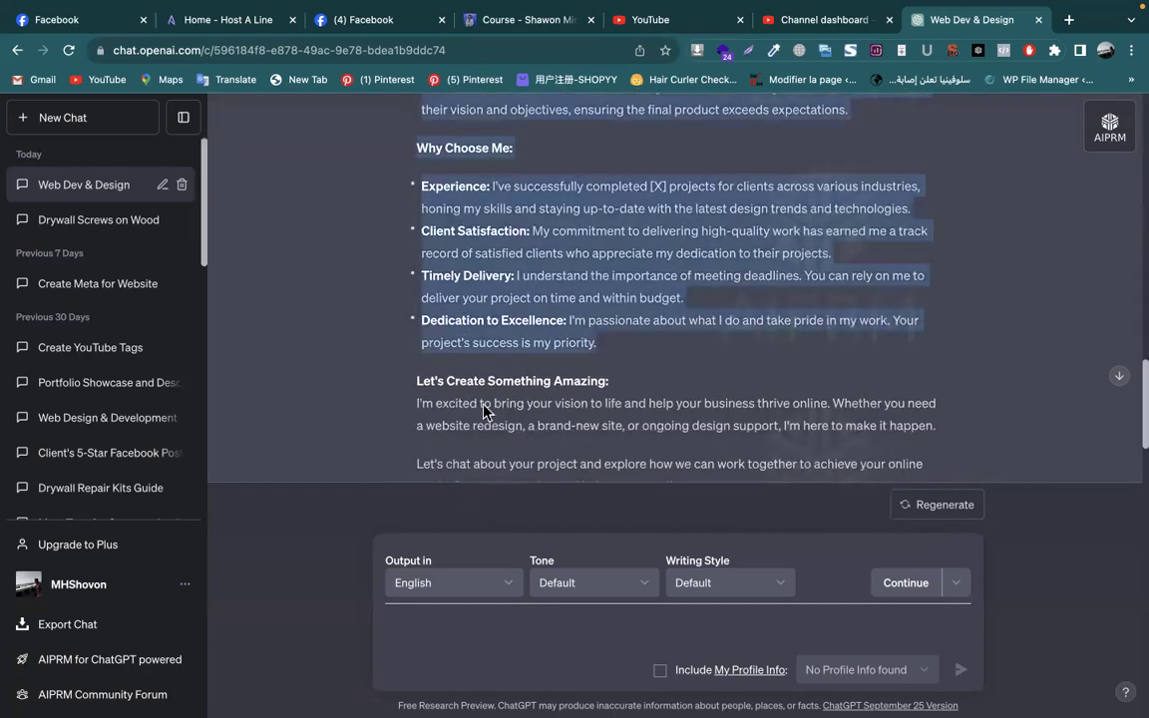
click(549, 383)
scroll(549, 386, down, 3)
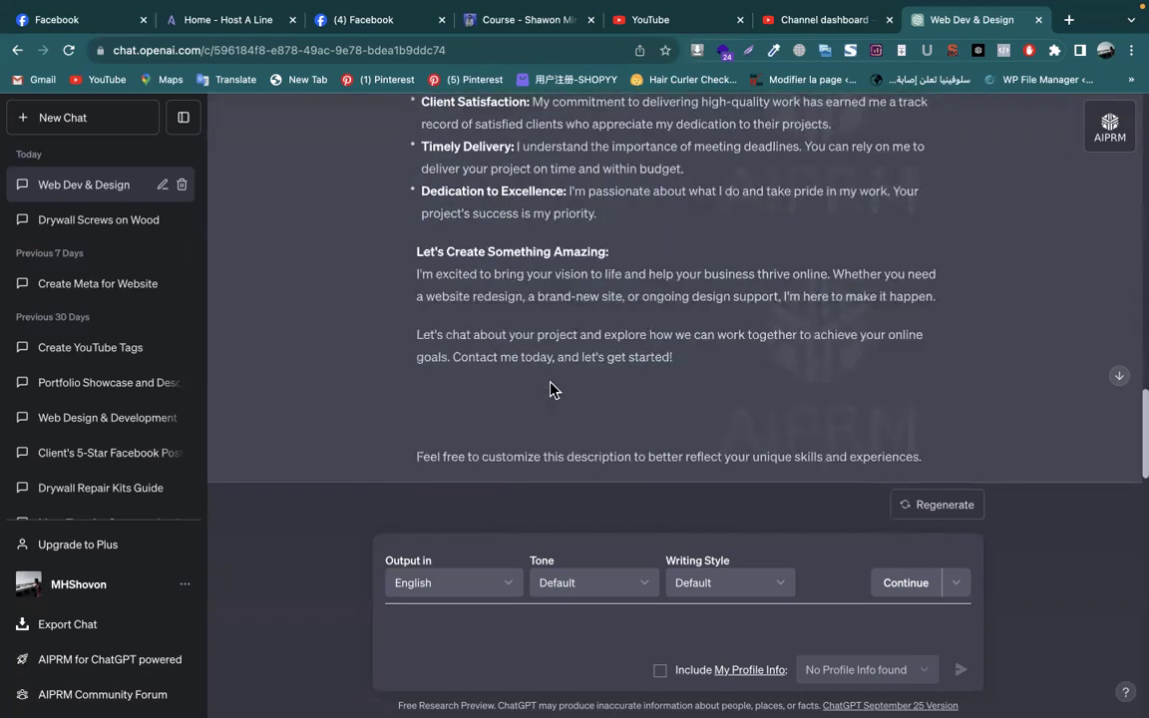
scroll(695, 354, up, 1)
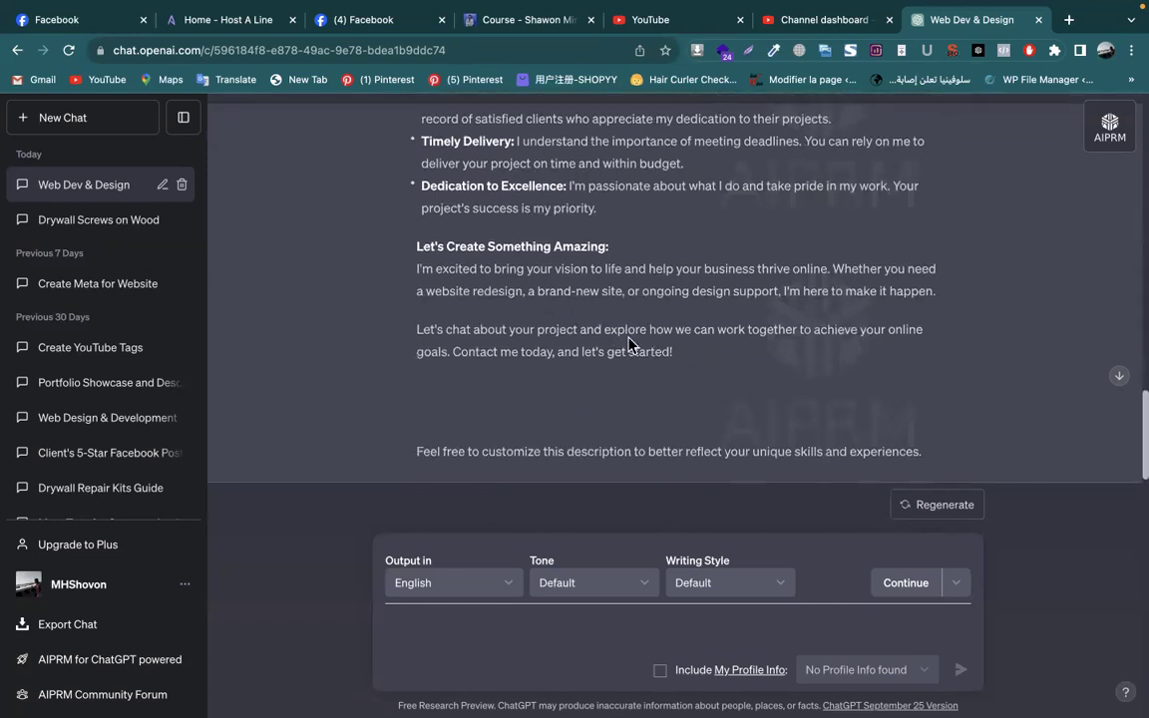
drag(508, 119, 589, 415)
scroll(486, 178, up, 10)
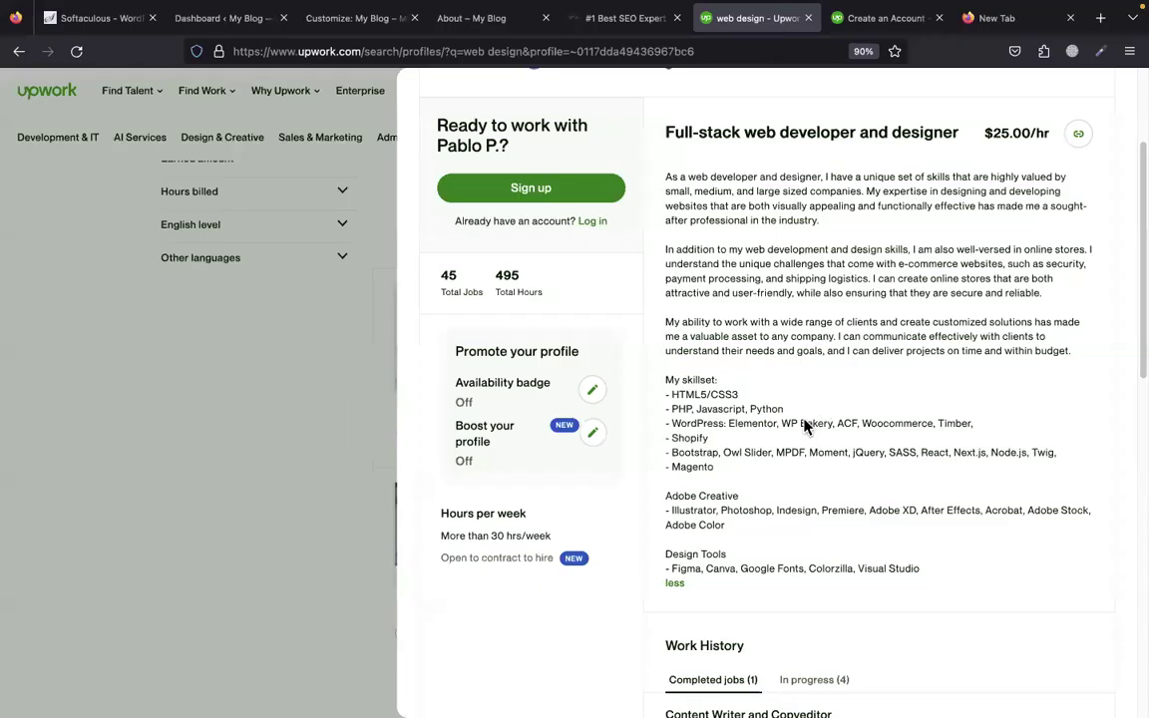
Return to the freelancer's Upwork profile in Firefox and look over its description, portfolio and skills sections
scroll(804, 424, down, 3)
scroll(756, 209, up, 2)
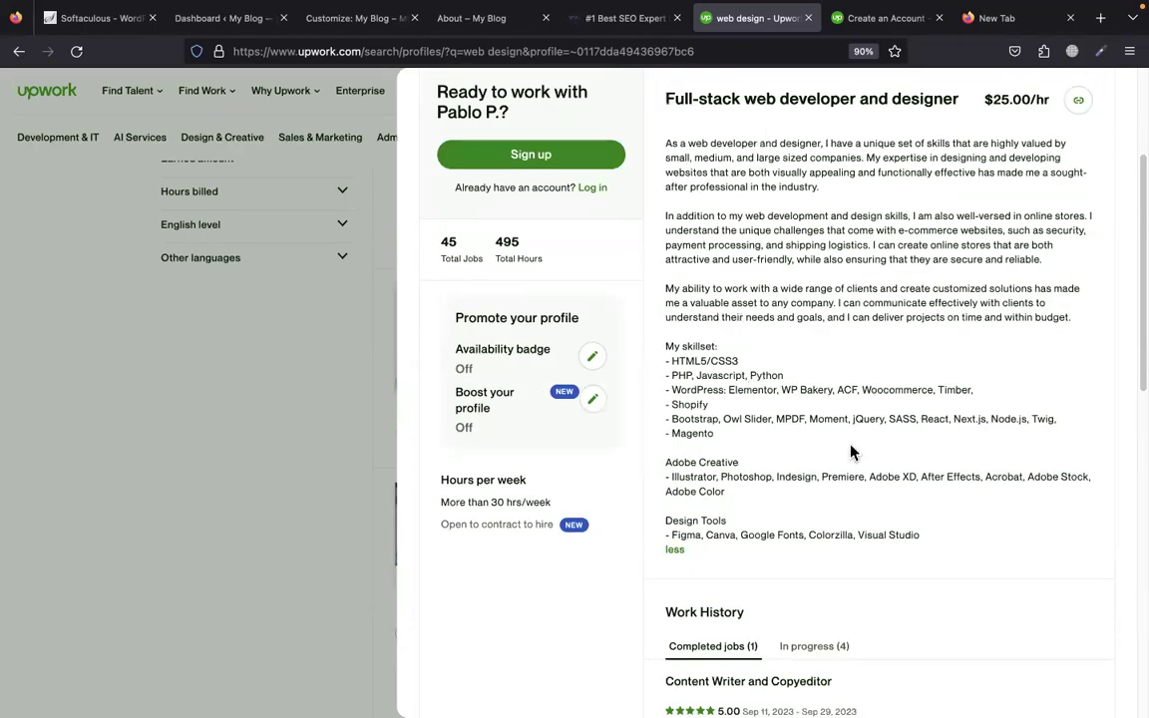
scroll(852, 428, down, 3)
scroll(798, 389, down, 7)
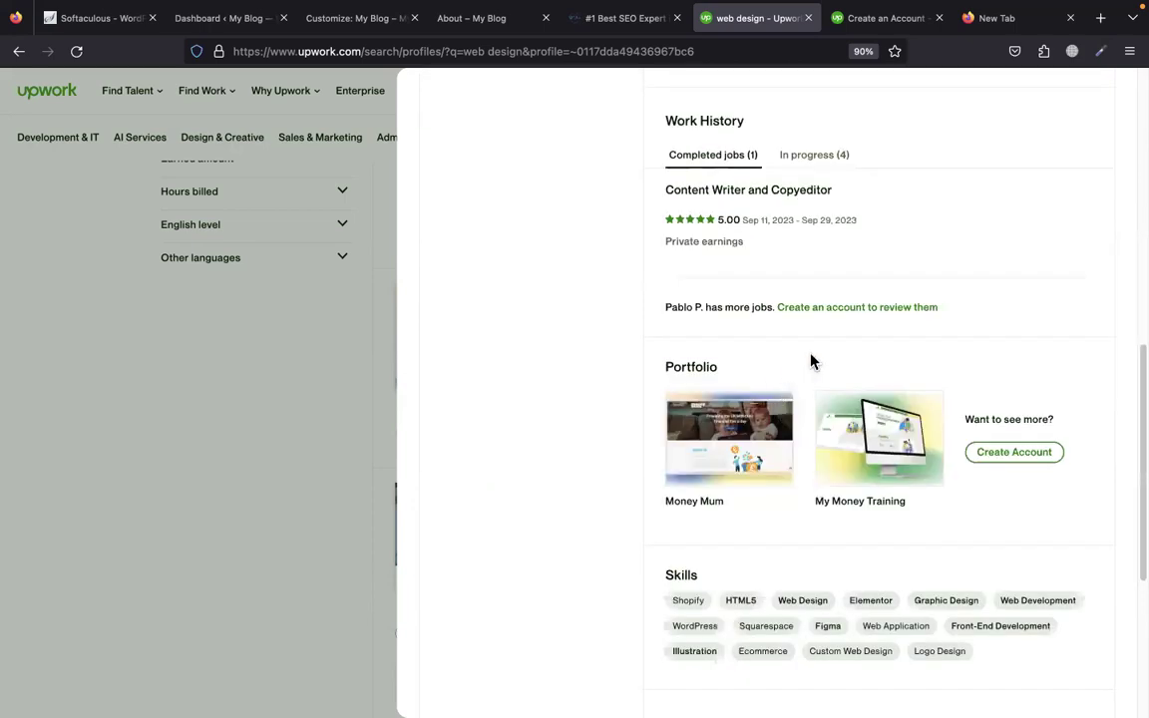
scroll(827, 346, down, 2)
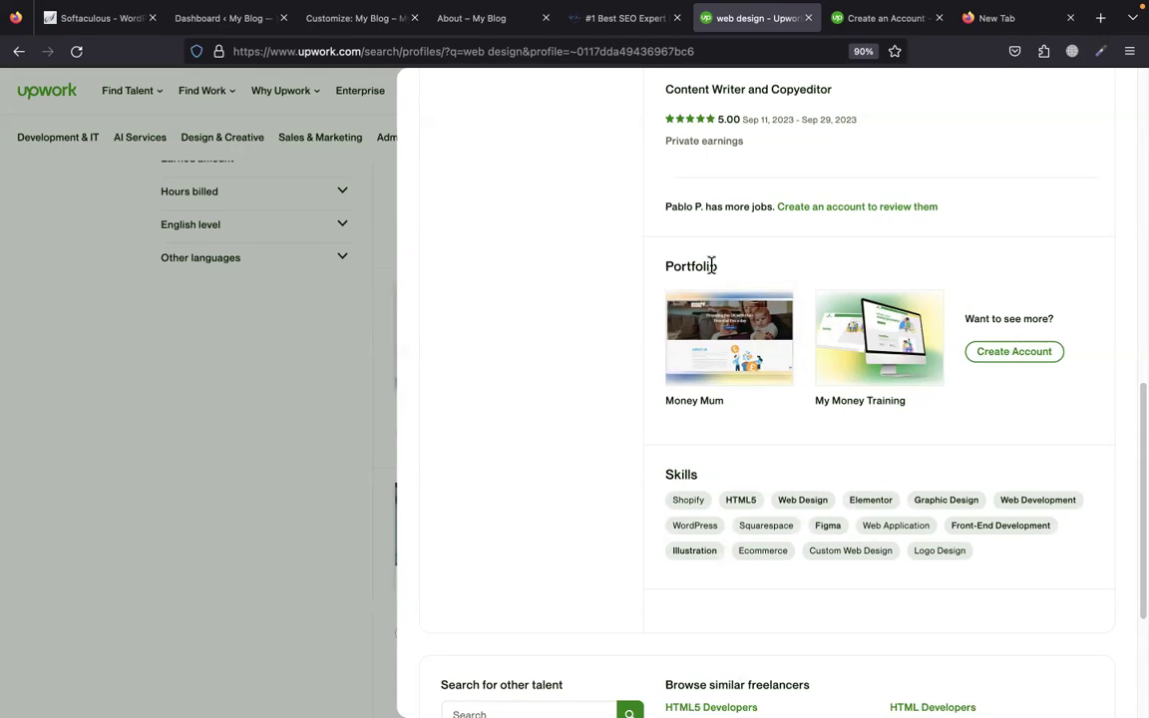
Examine the "Content Writer and Copyeditor" job in the Work History and the "Money Mum" item in the Portfolio
scroll(713, 275, up, 3)
scroll(733, 419, up, 2)
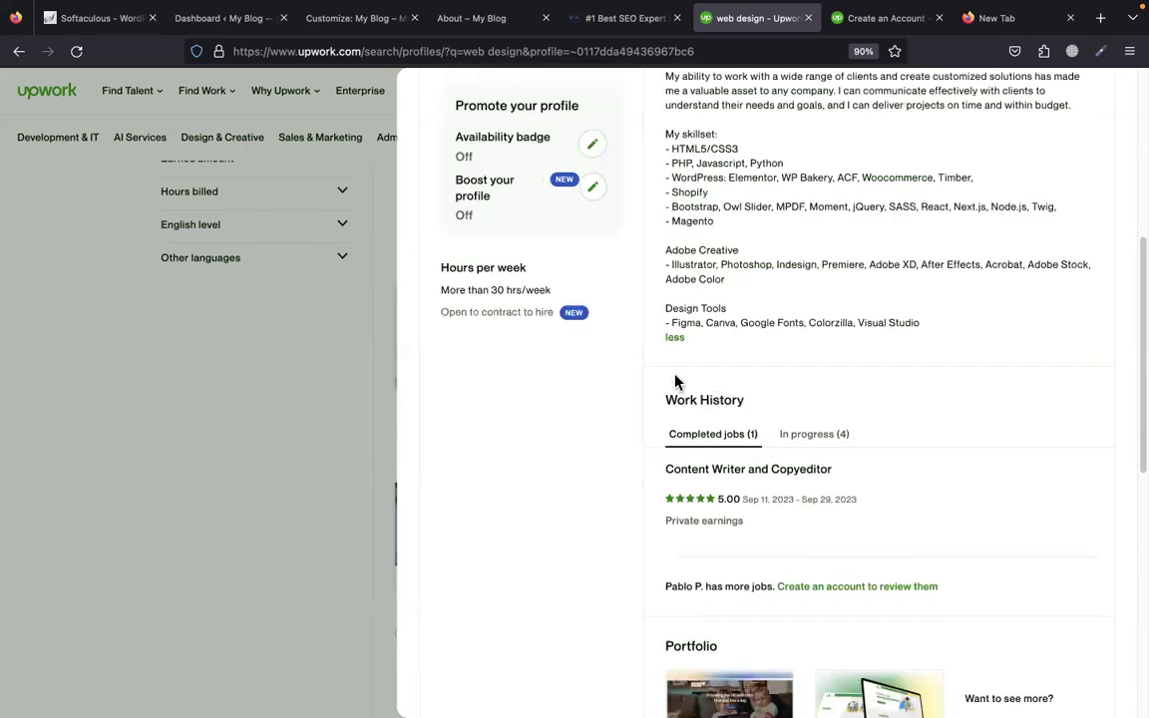
scroll(674, 381, down, 2)
drag(666, 357, 829, 359)
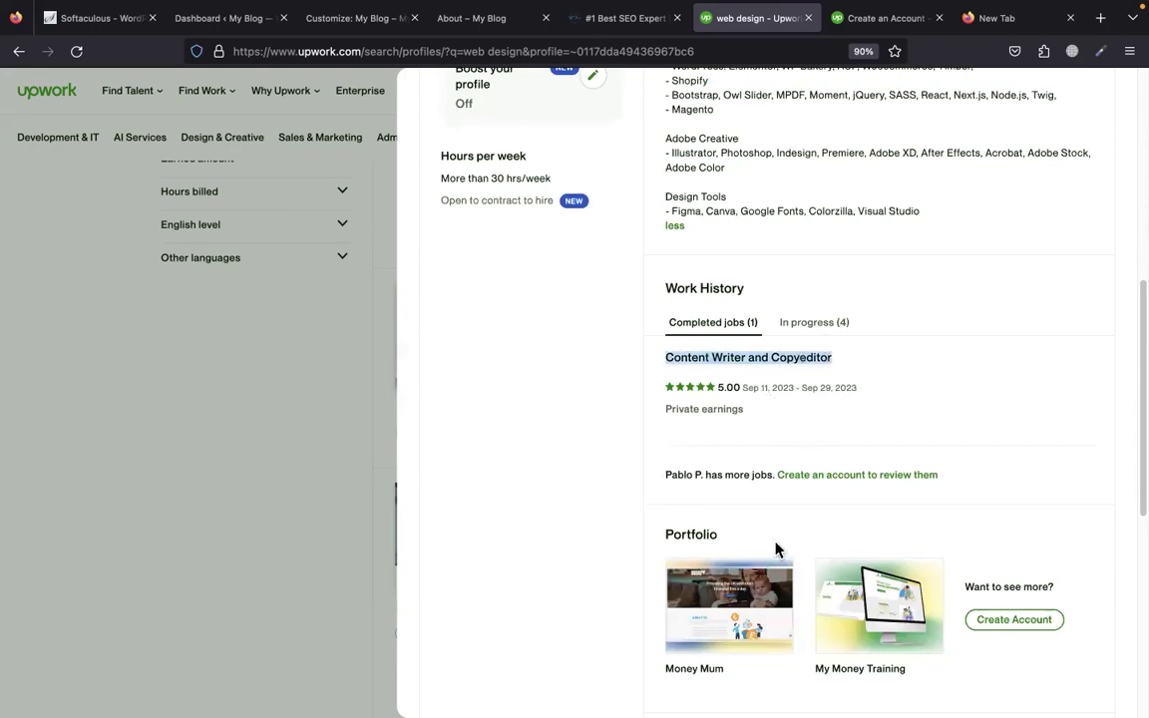
scroll(725, 414, down, 3)
scroll(722, 348, down, 1)
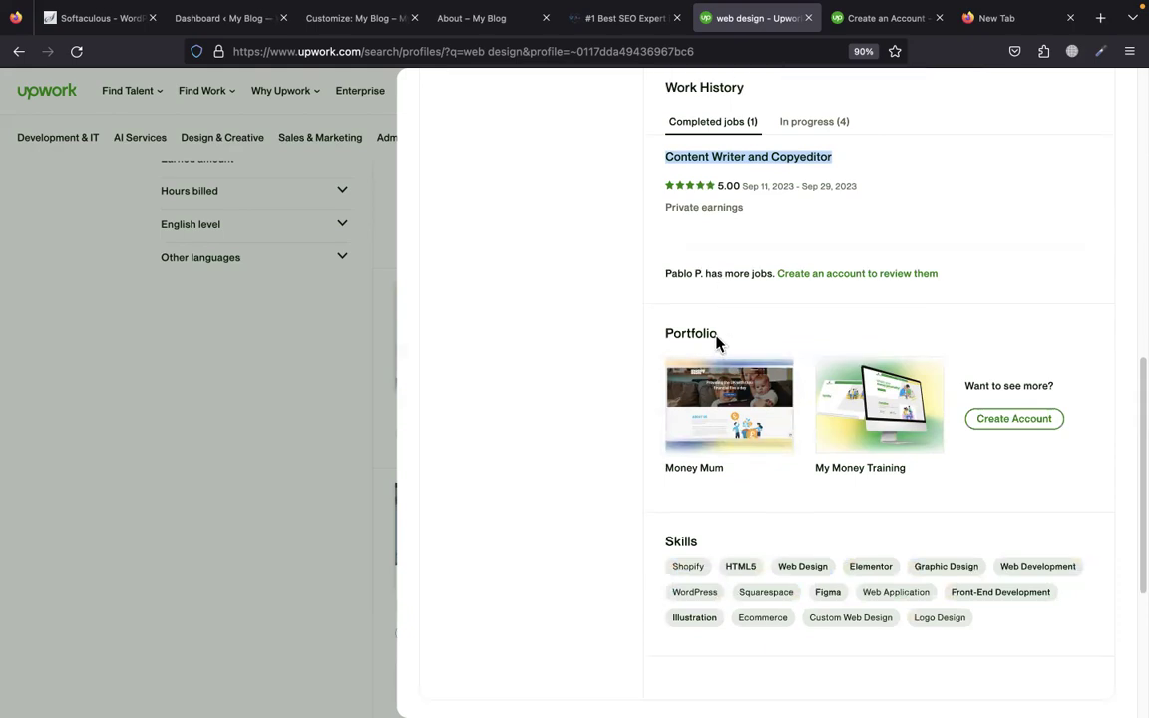
drag(665, 333, 718, 335)
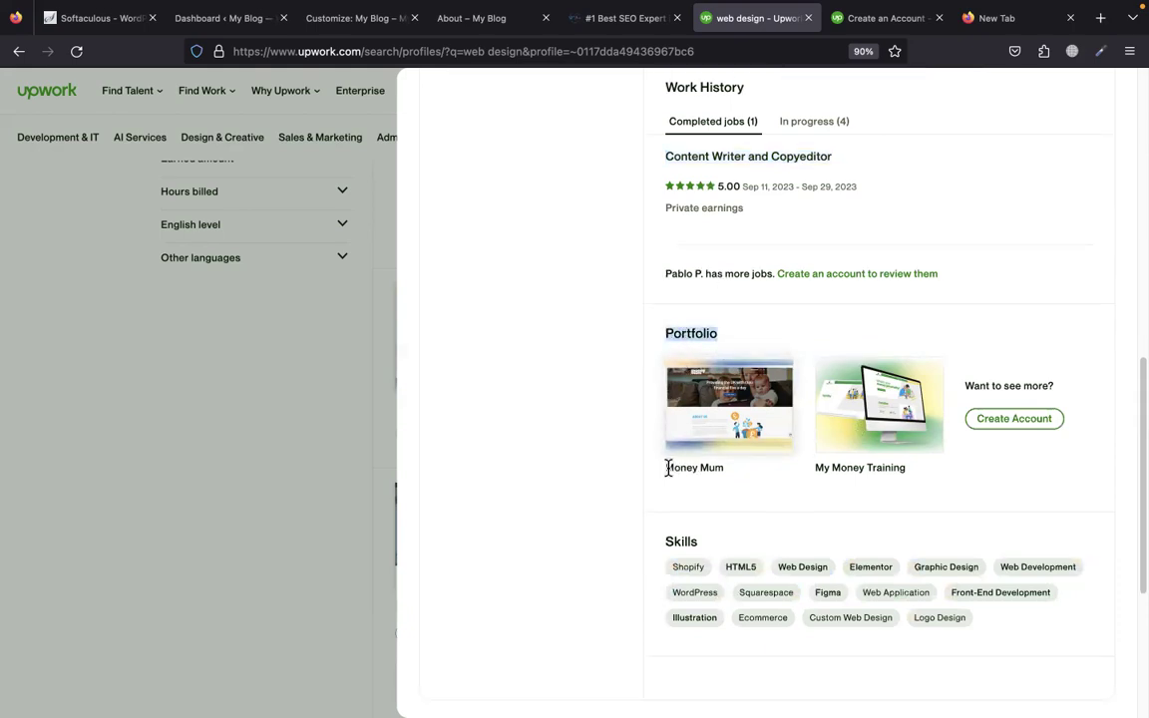
drag(664, 468, 724, 468)
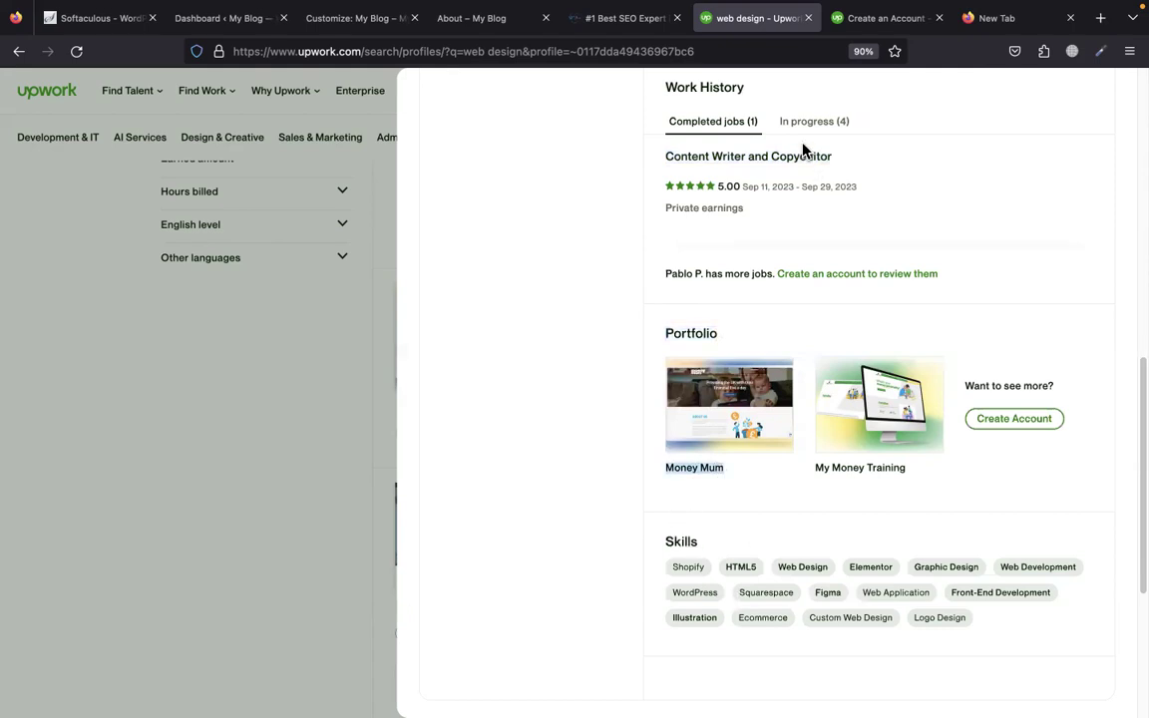
Switch to the portfolio website's About page in Firefox and open the site's Home page
key(ctrl+Right)
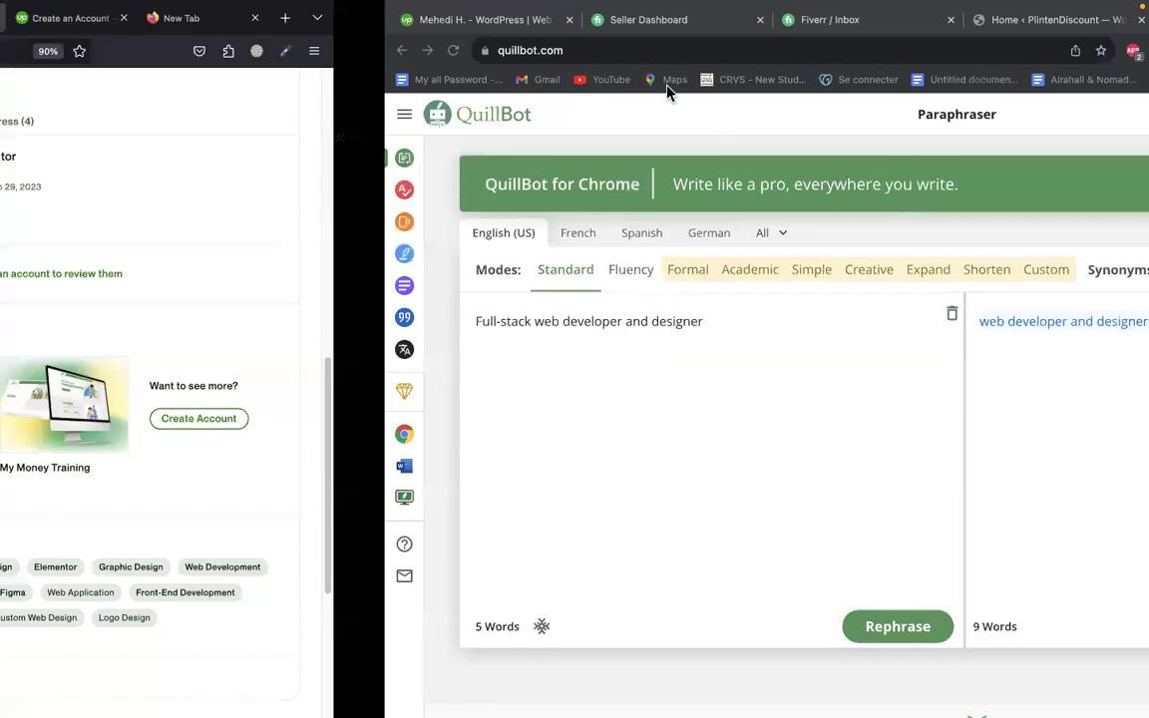
key(ctrl+Left)
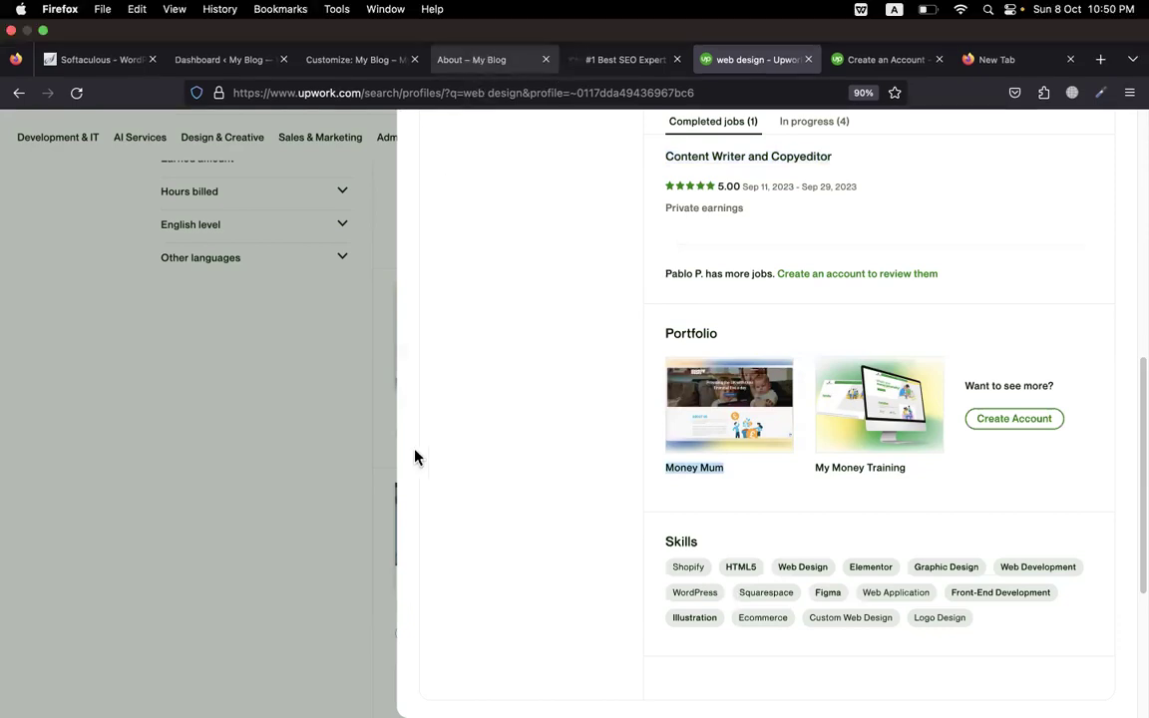
key(ctrl+shift+Tab)
key(ctrl+shift+Tab)
scroll(488, 245, up, 3)
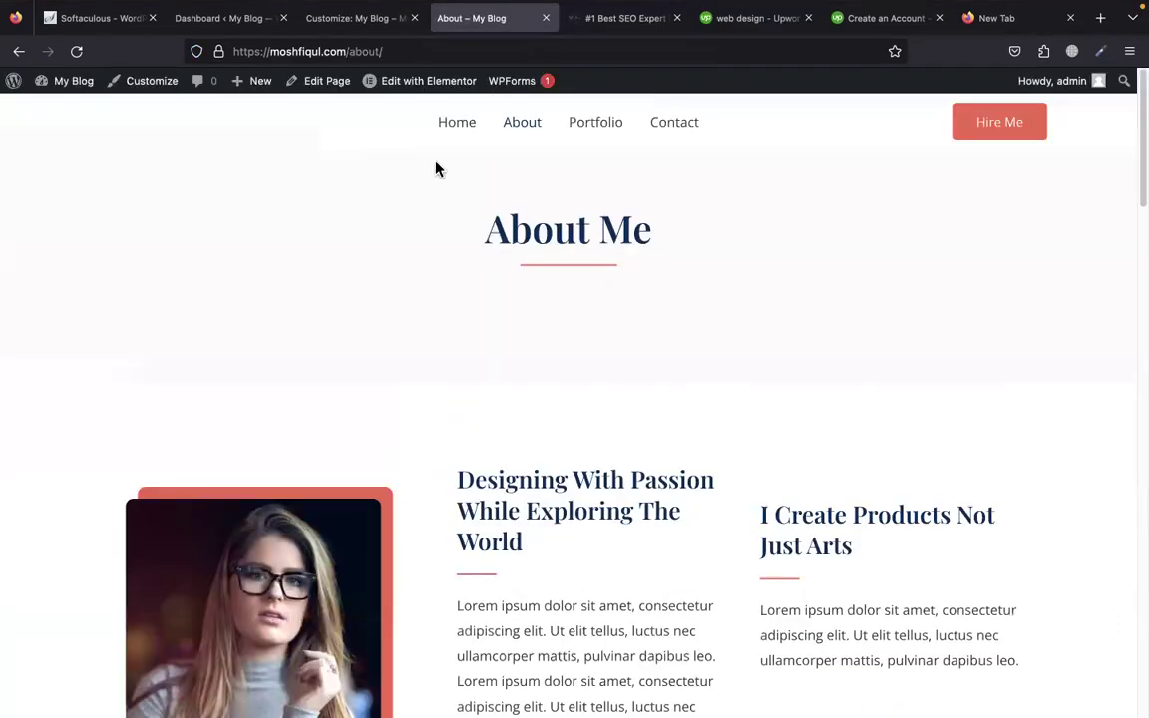
mouse_move(429, 80)
click(456, 133)
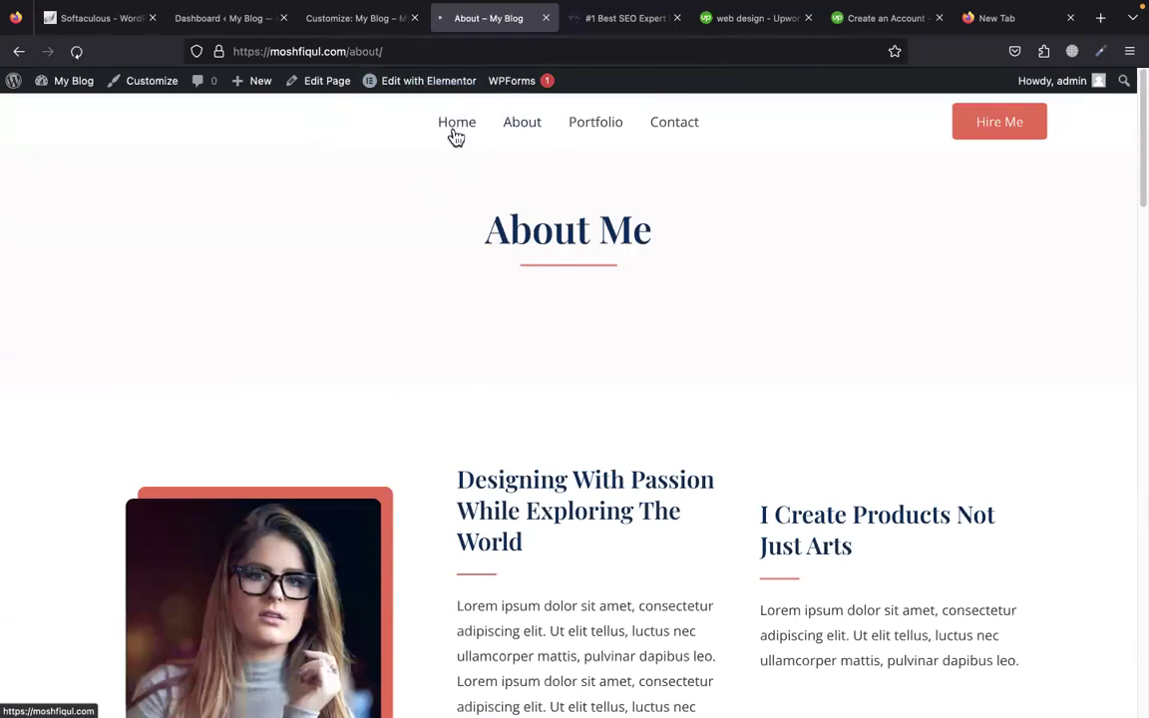
click(456, 127)
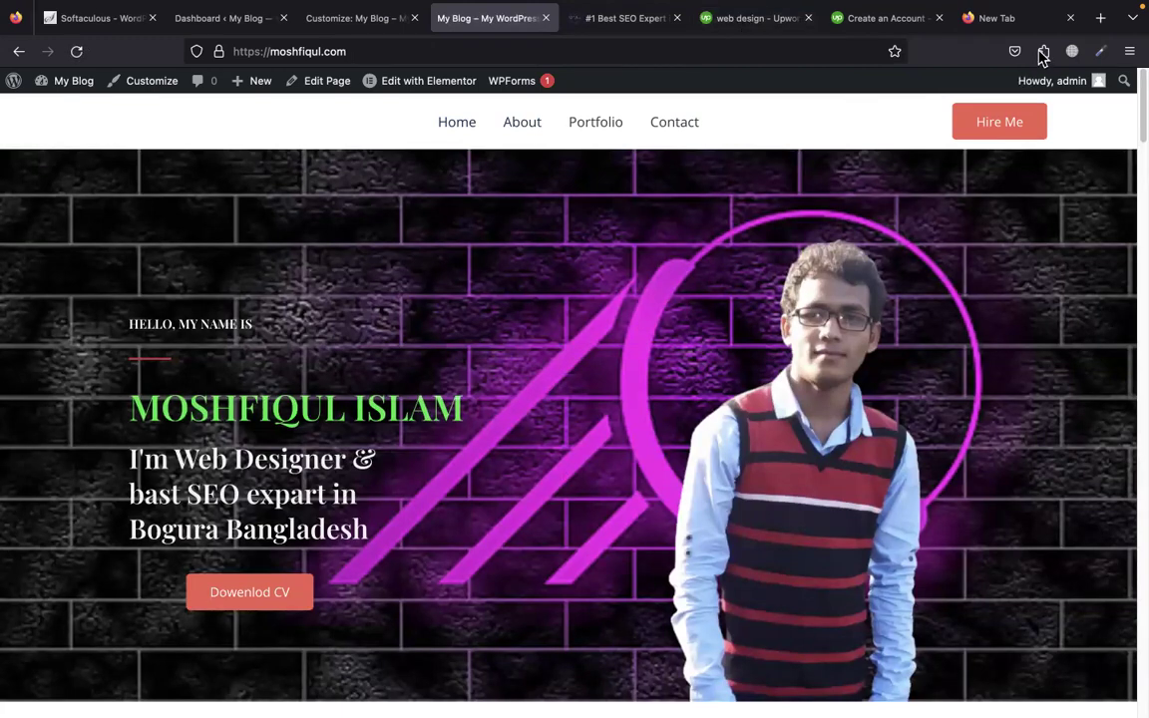
Search Google for "astra theme demo" in the empty browser tab and open Astra's website templates page
click(1013, 19)
text(a)
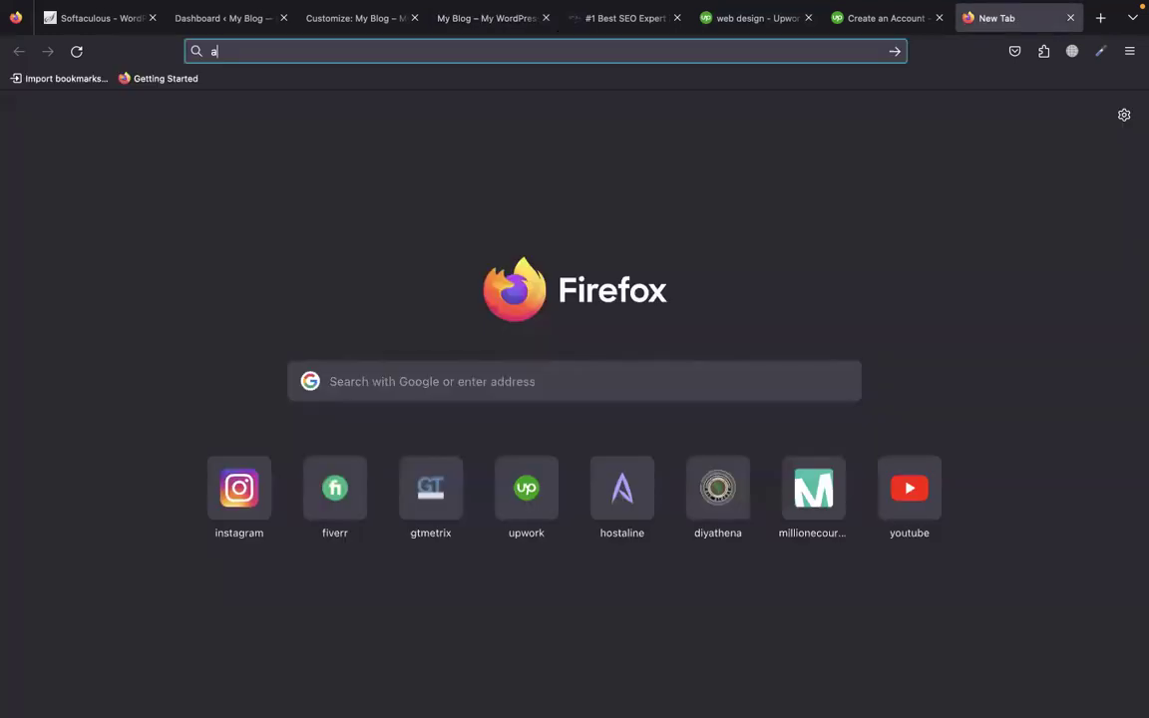
text(stra)
key(Down)
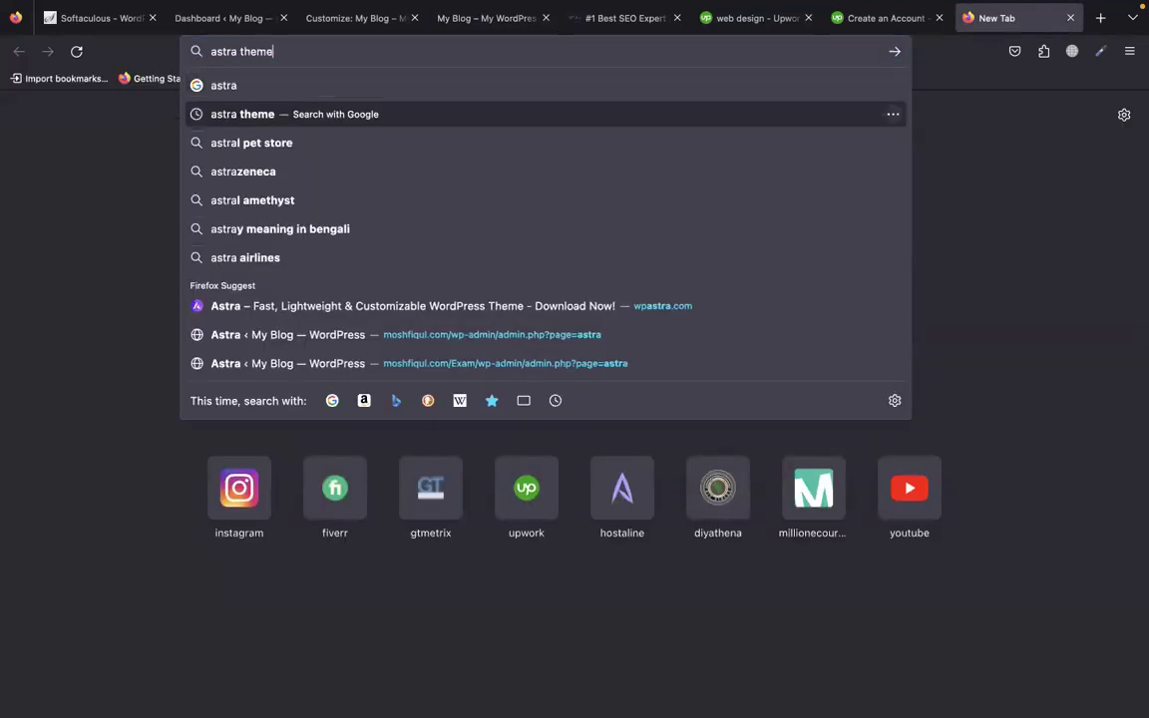
text(d)
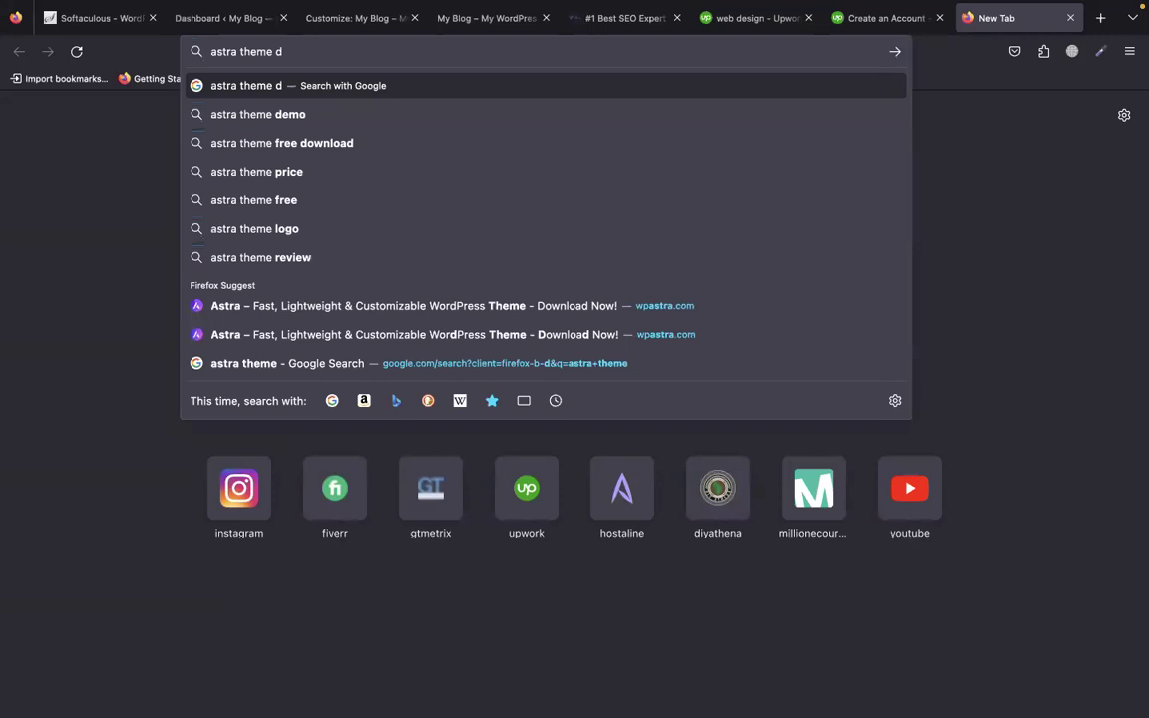
key(Down)
key(Return)
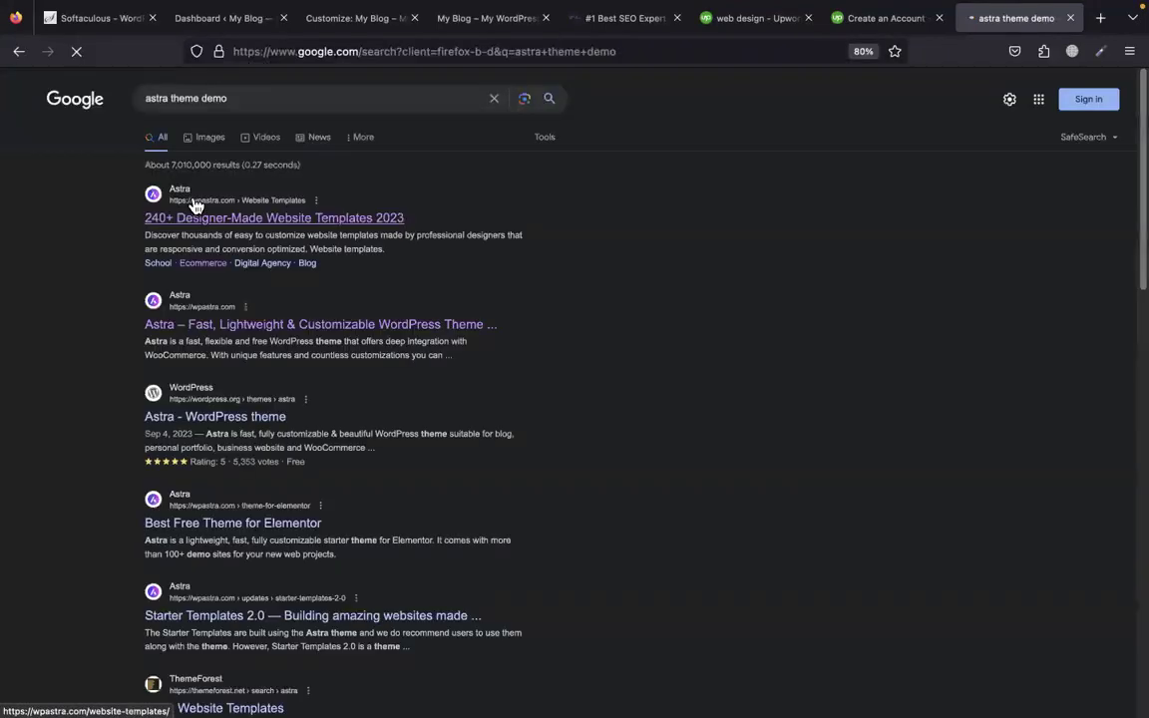
click(199, 218)
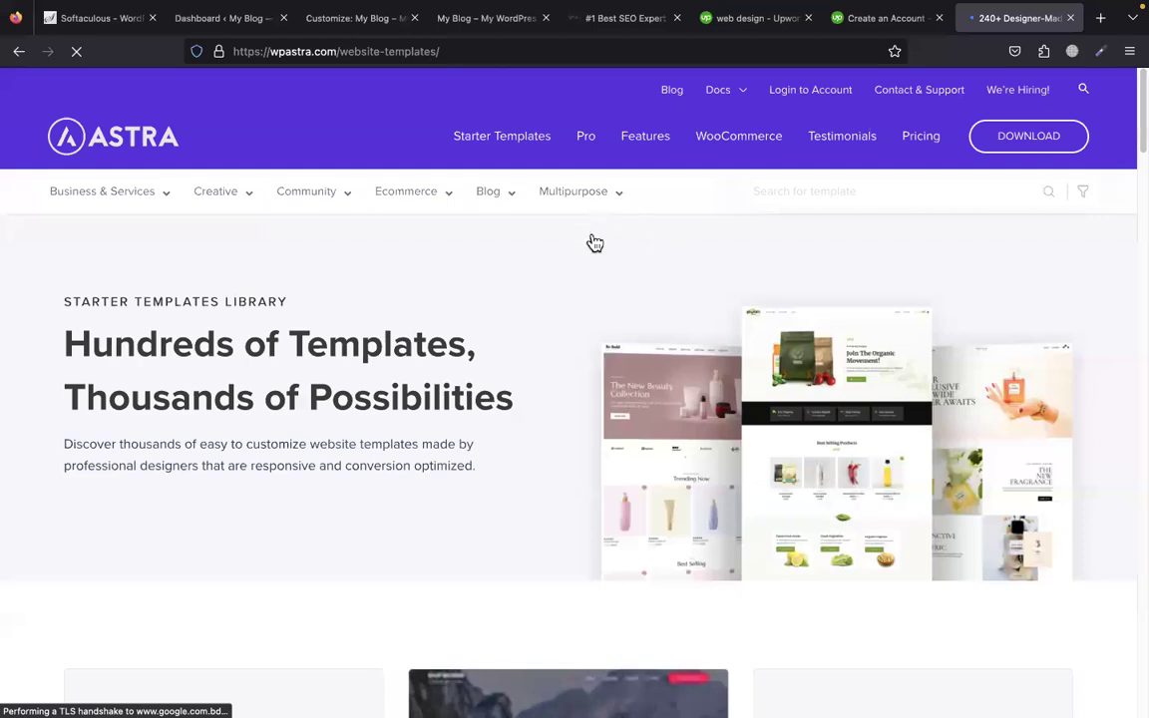
Browse the designs in Astra's starter template library and open the Organic Store template's demo site
mouse_move(573, 191)
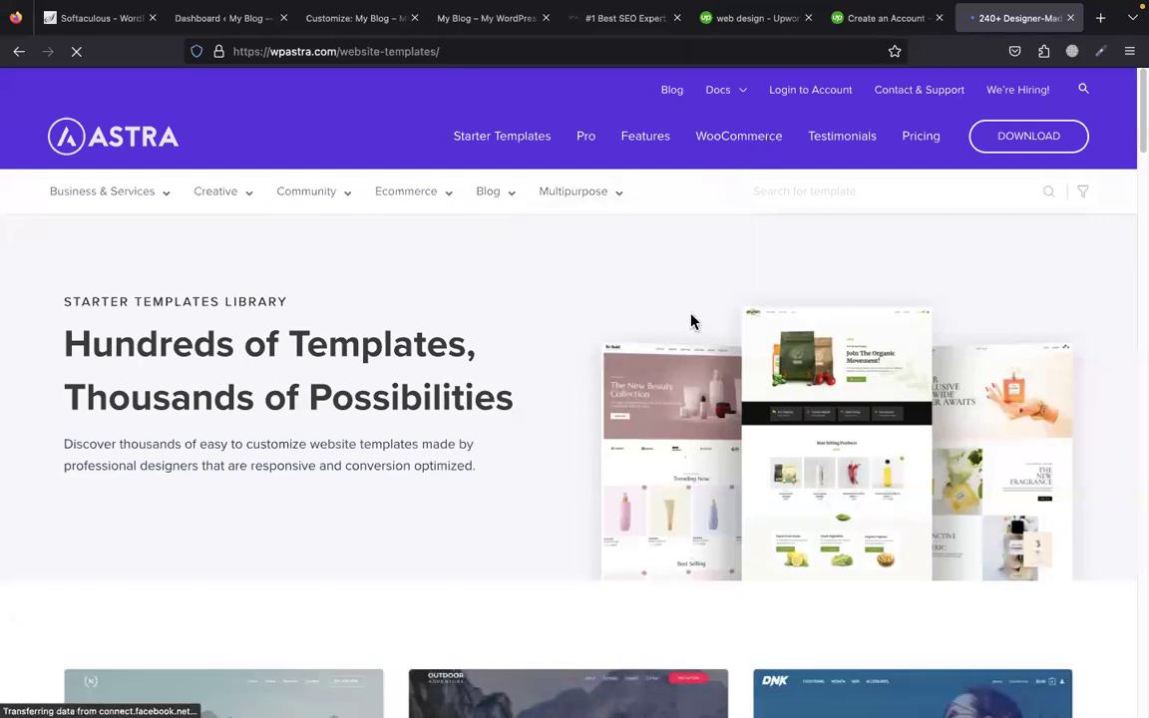
scroll(687, 320, down, 1)
scroll(688, 339, down, 4)
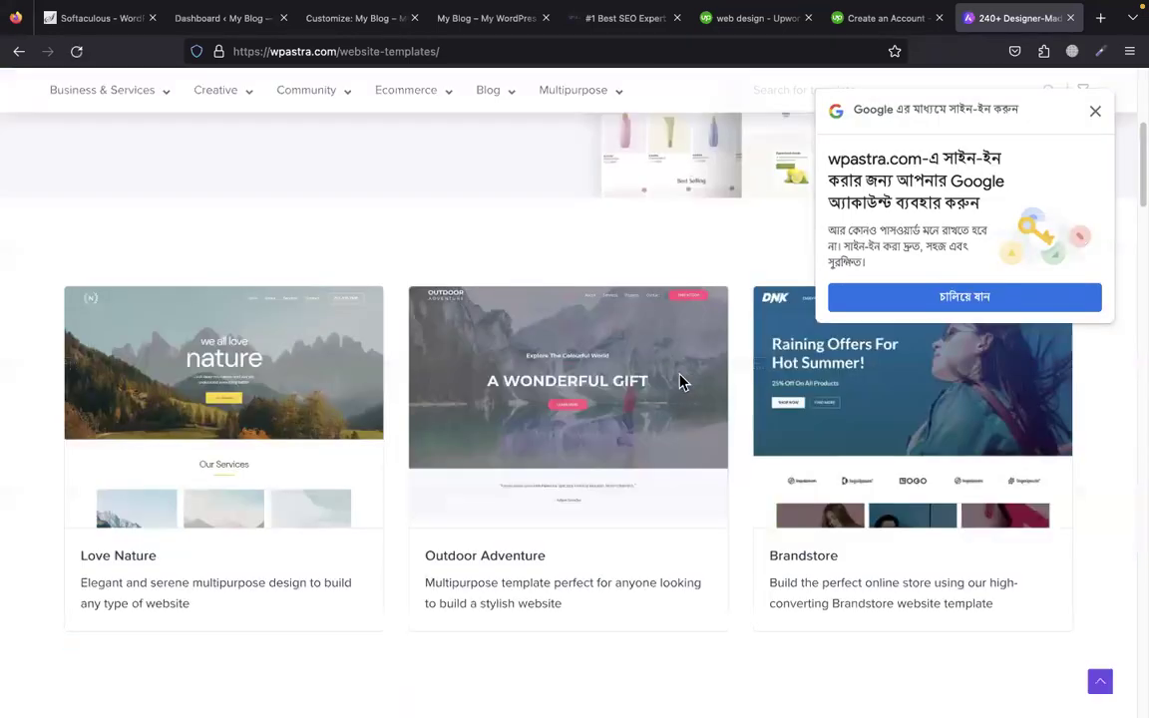
scroll(680, 379, down, 5)
scroll(544, 379, down, 5)
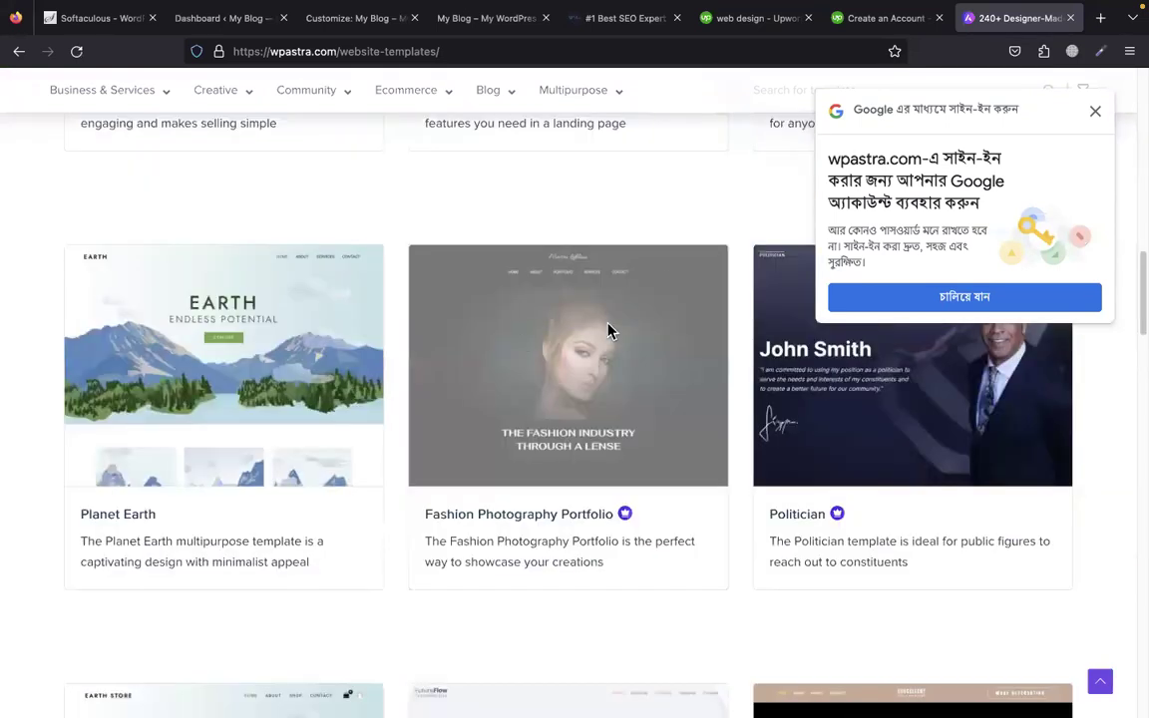
scroll(439, 492, down, 2)
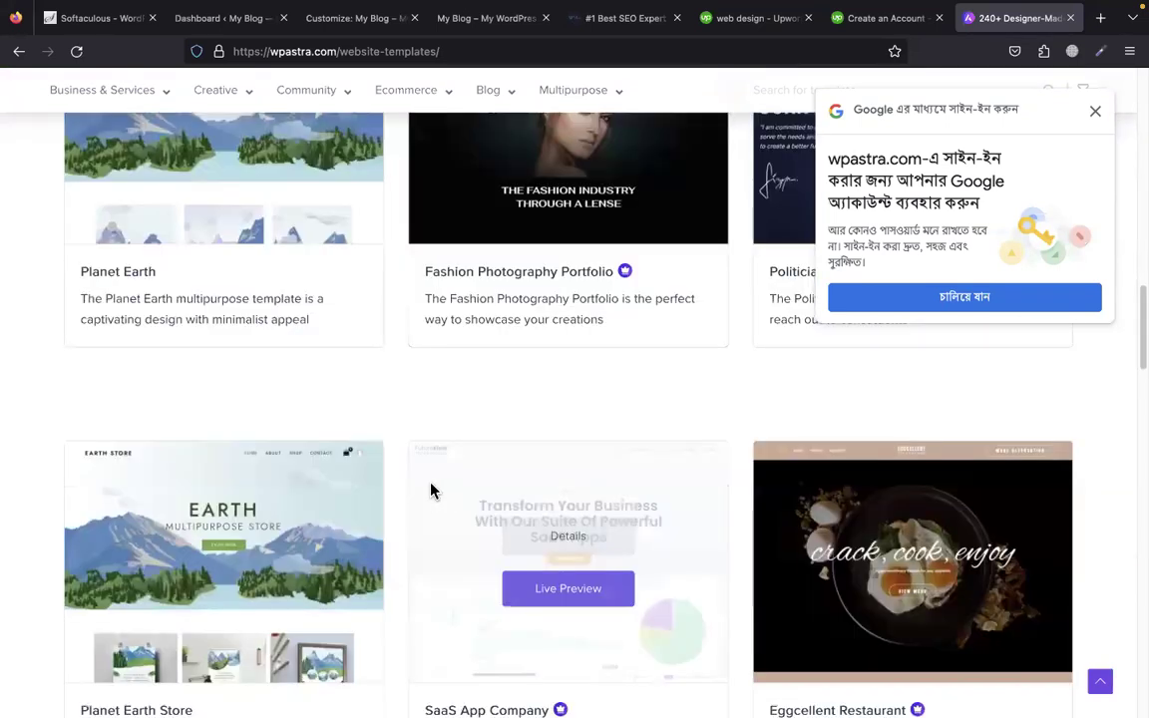
scroll(444, 485, down, 2)
scroll(601, 476, down, 4)
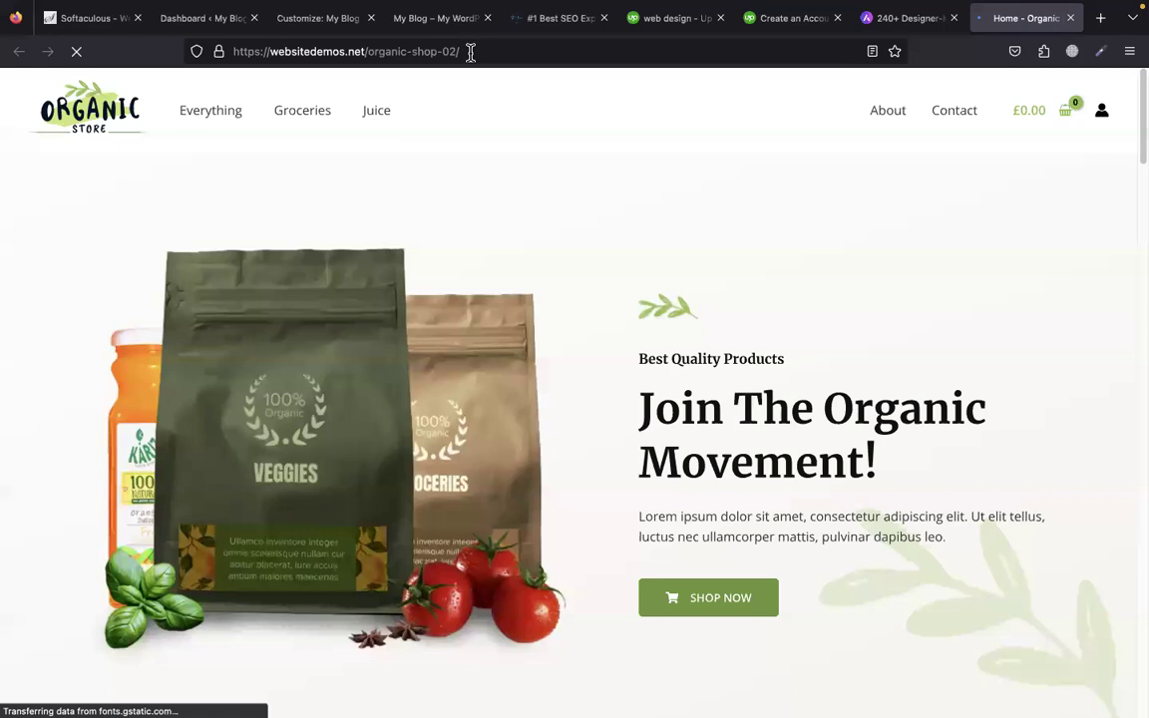
Switch to Chrome and view the FireShot extension's capture options
click(610, 51)
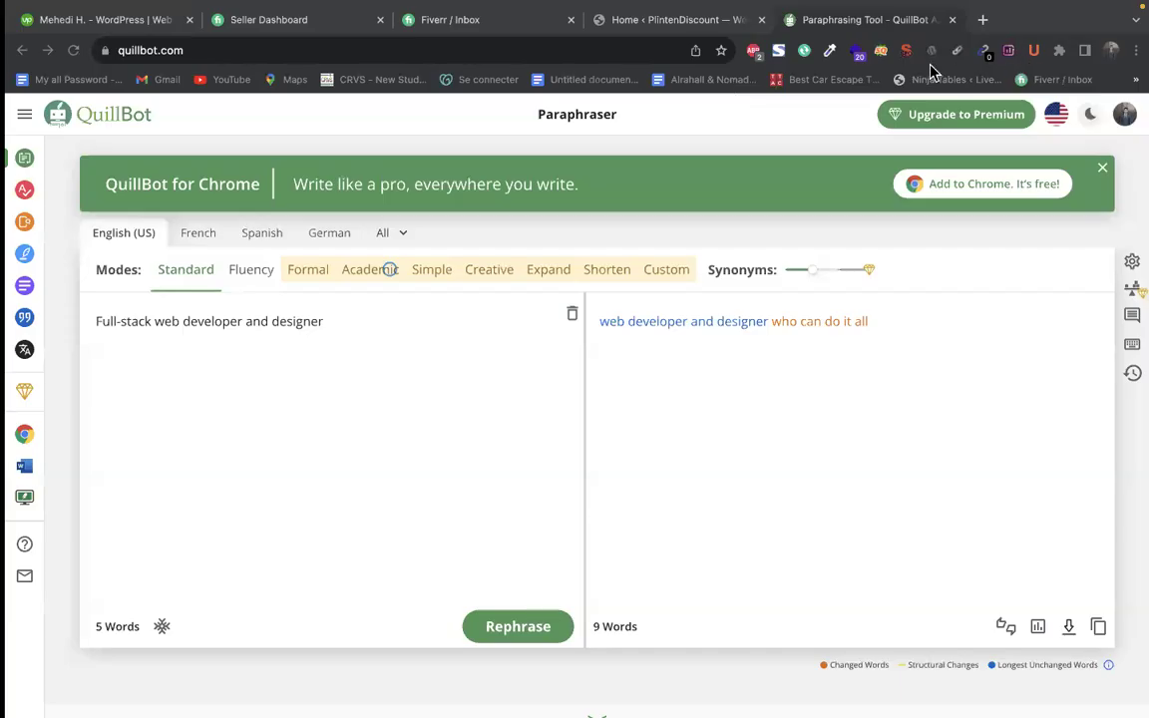
click(773, 52)
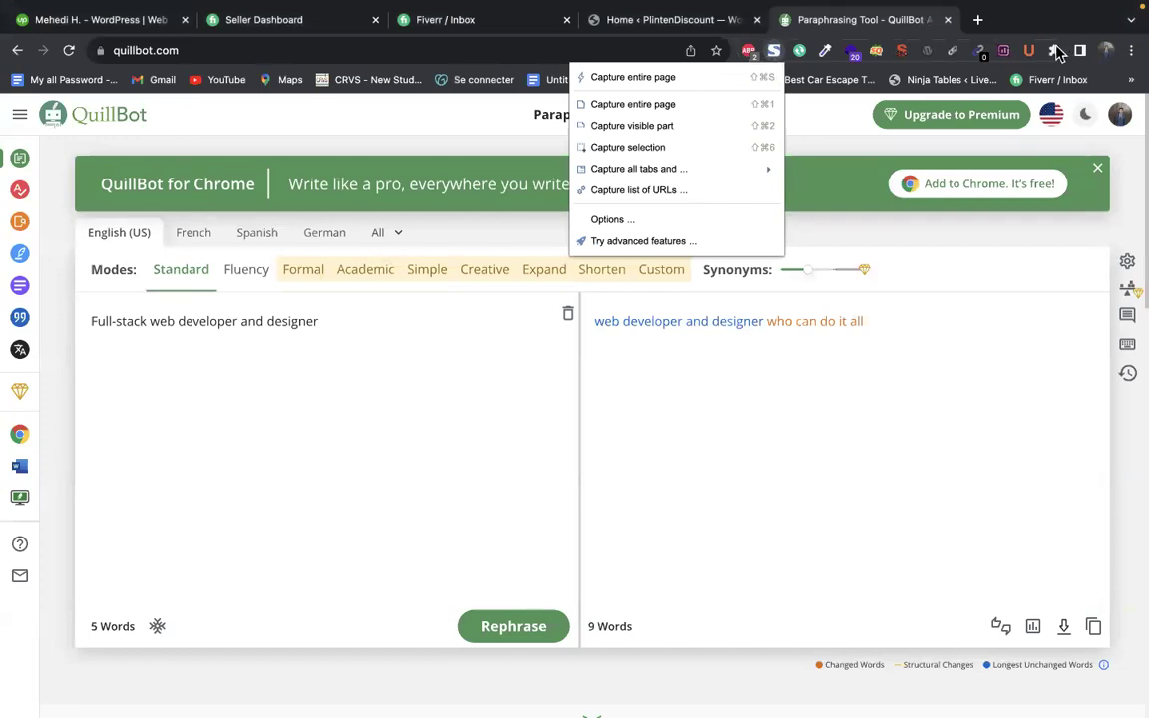
click(1054, 50)
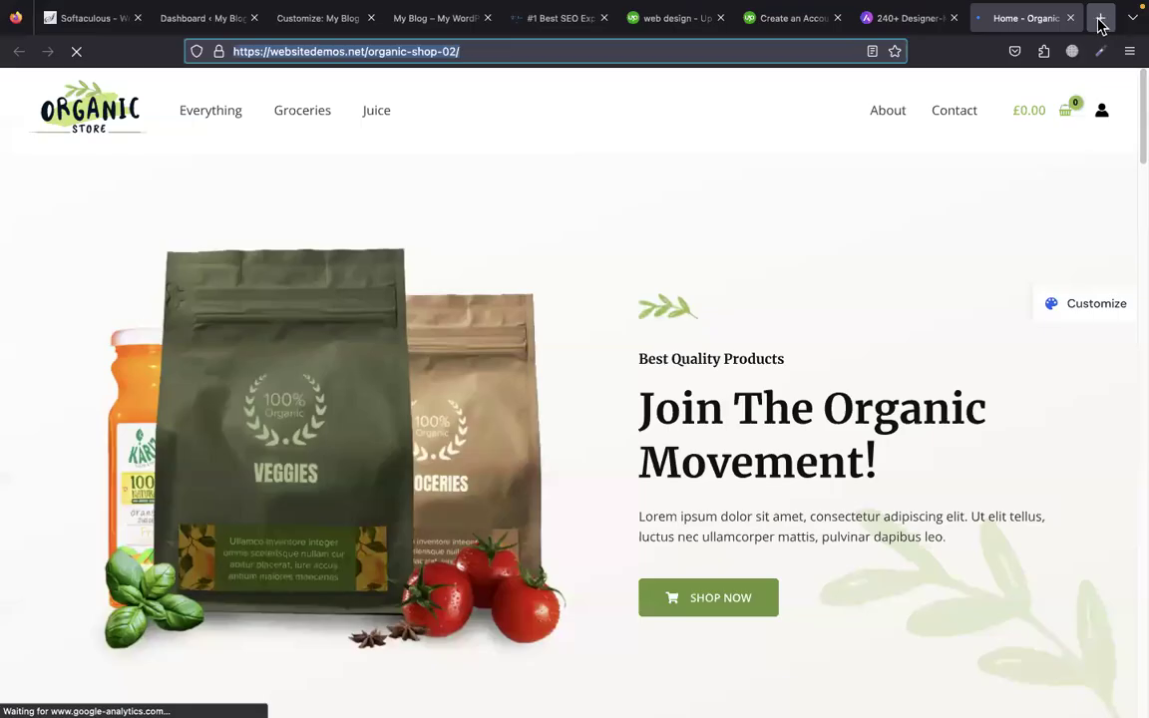
Return to Firefox and search Google in a new tab for "take webpage screenshot extension"
click(1097, 20)
text(t)
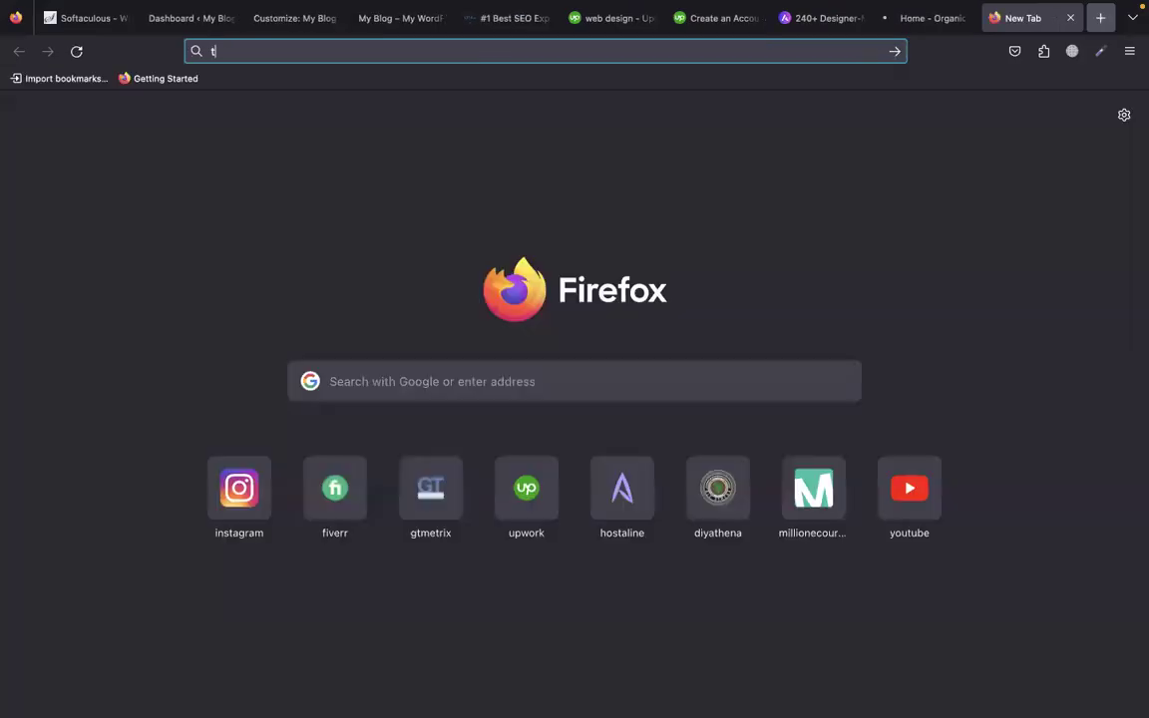
text(ake )
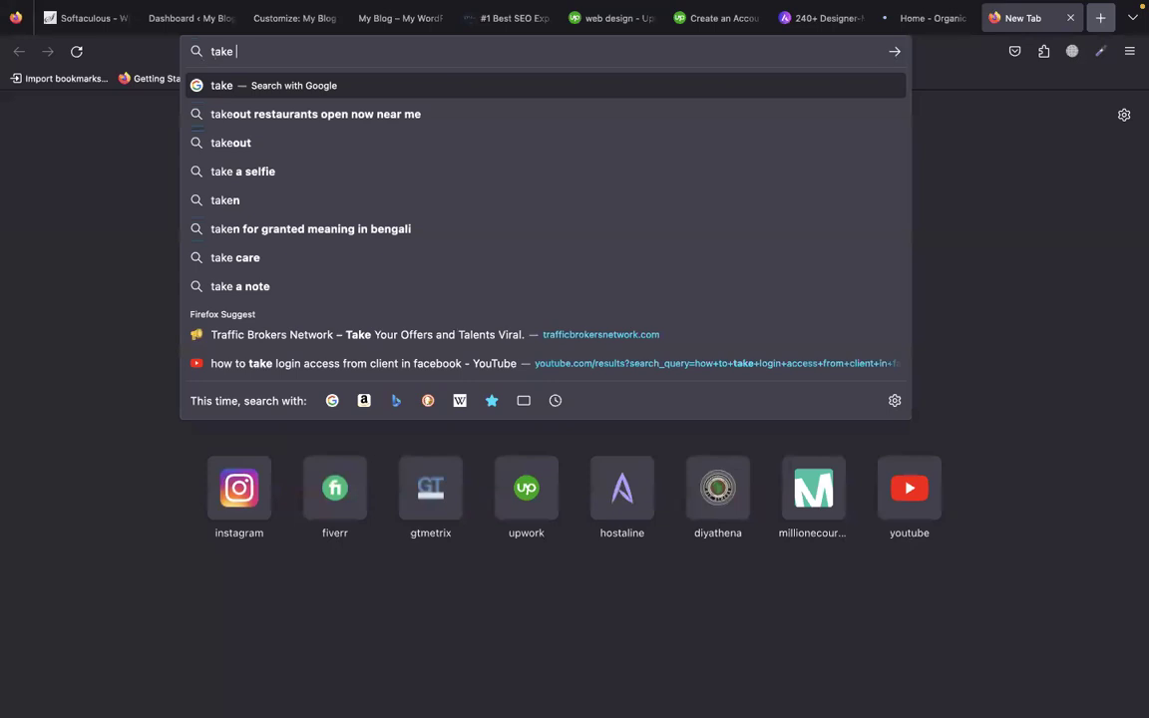
text(web)
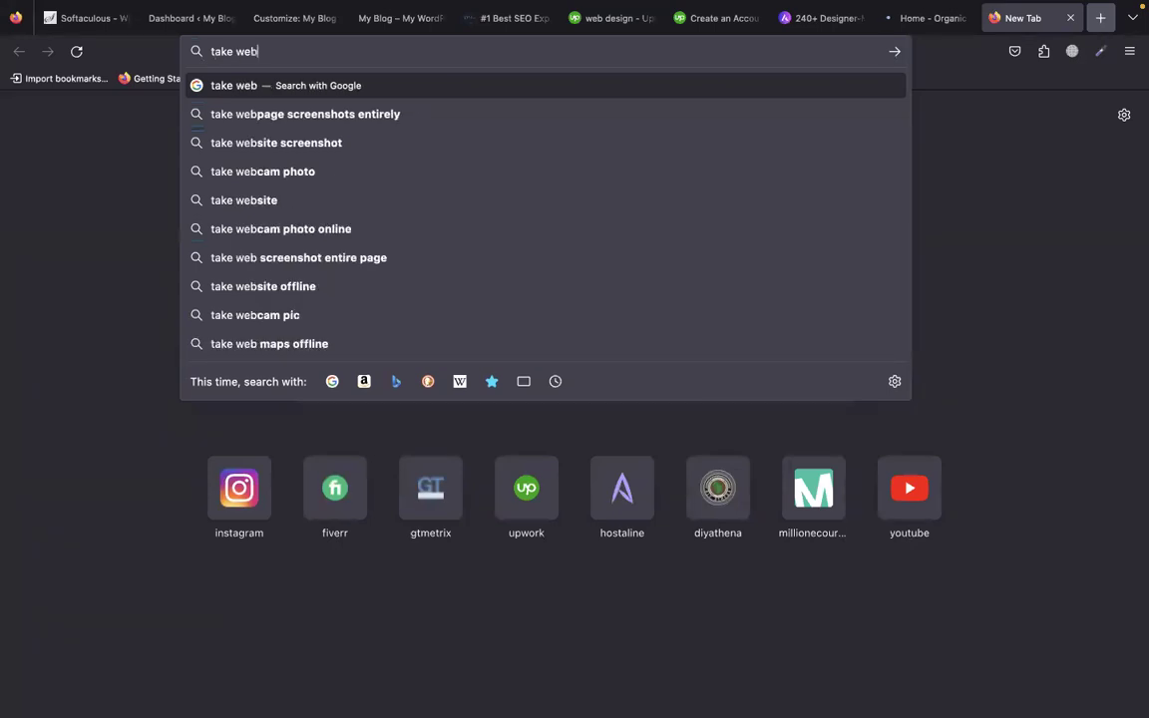
key(Down)
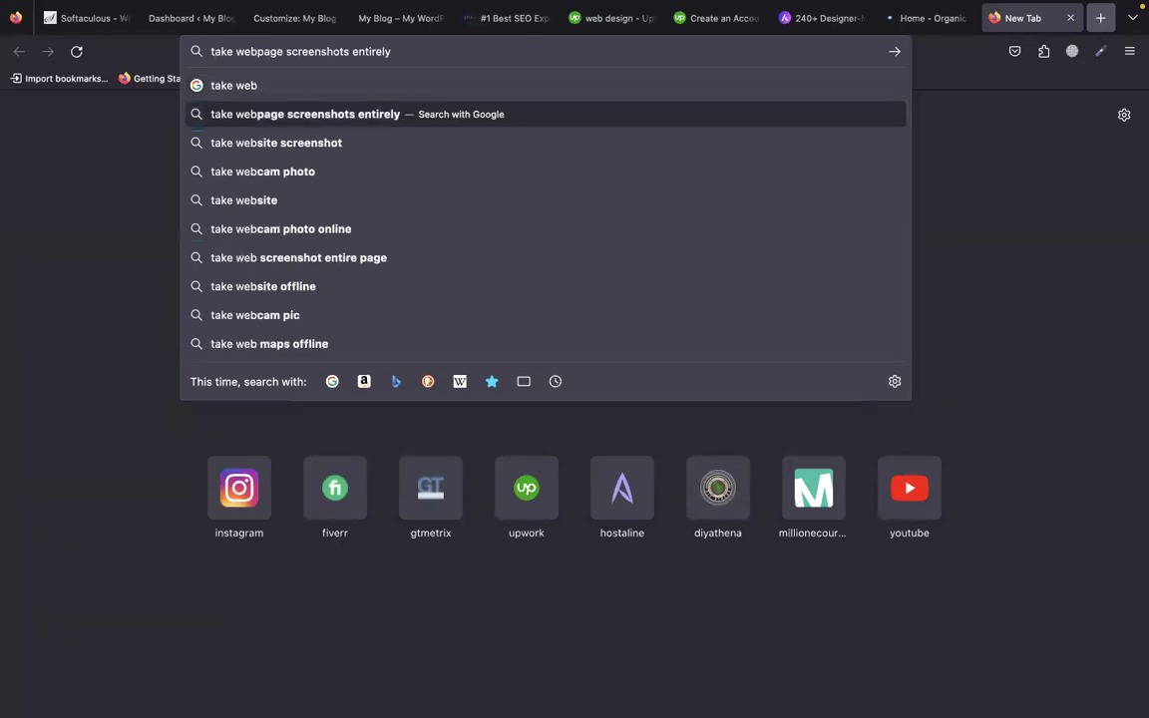
key(BackSpace)
key(BackSpace)
key(BackSpace)
key(BackSpace)
key(BackSpace)
key(BackSpace)
key(BackSpace)
key(BackSpace)
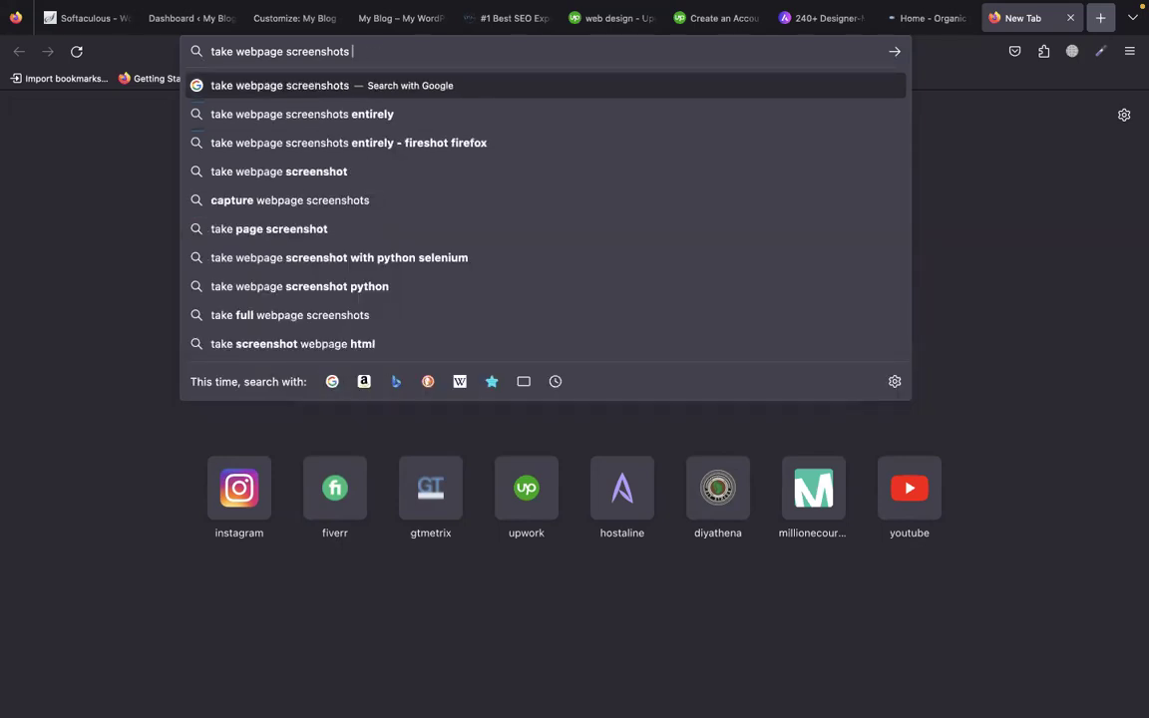
text(exte)
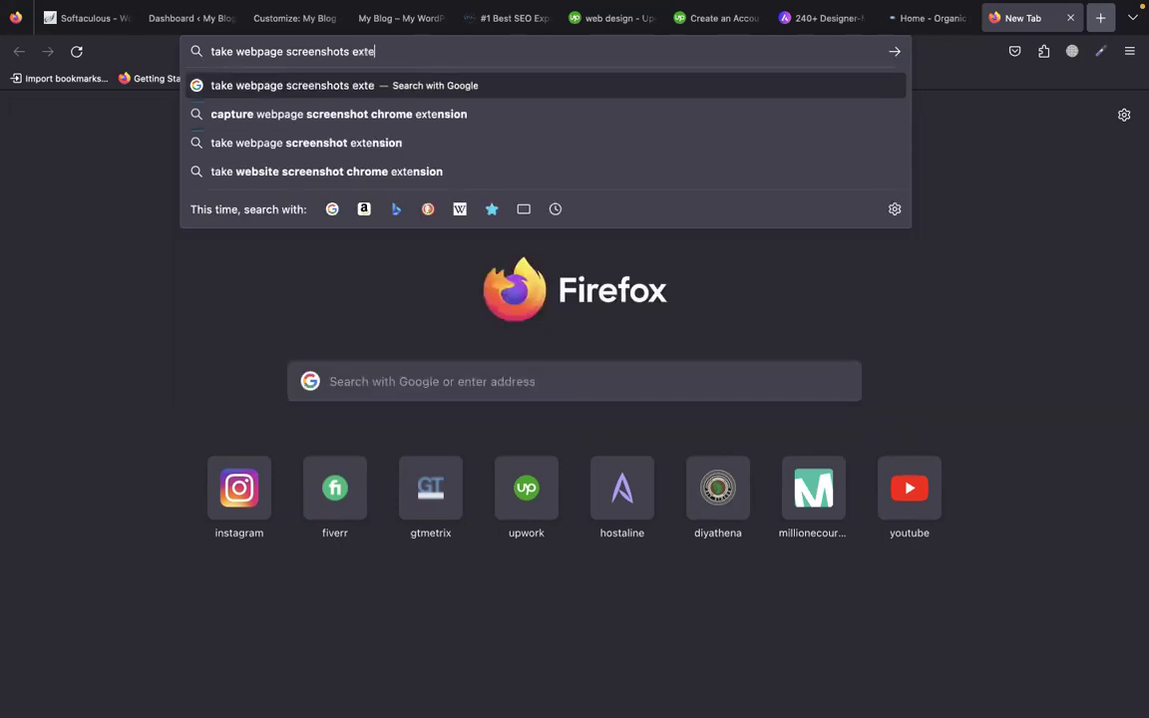
key(Down)
key(Down)
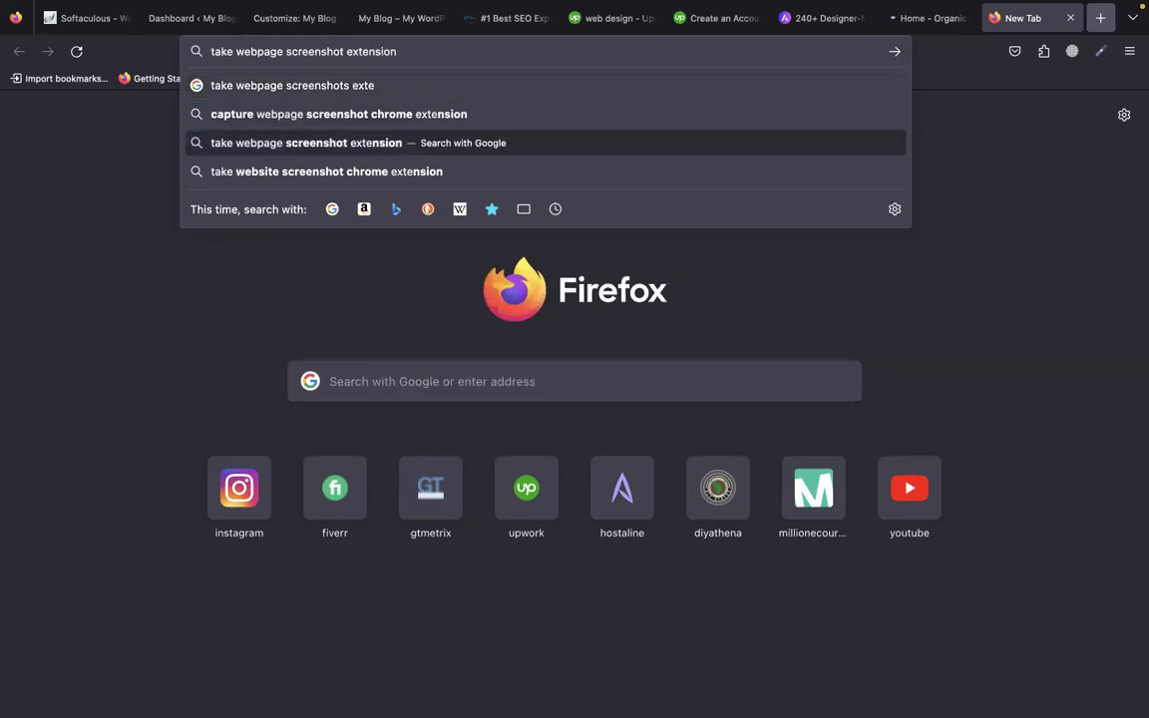
key(Return)
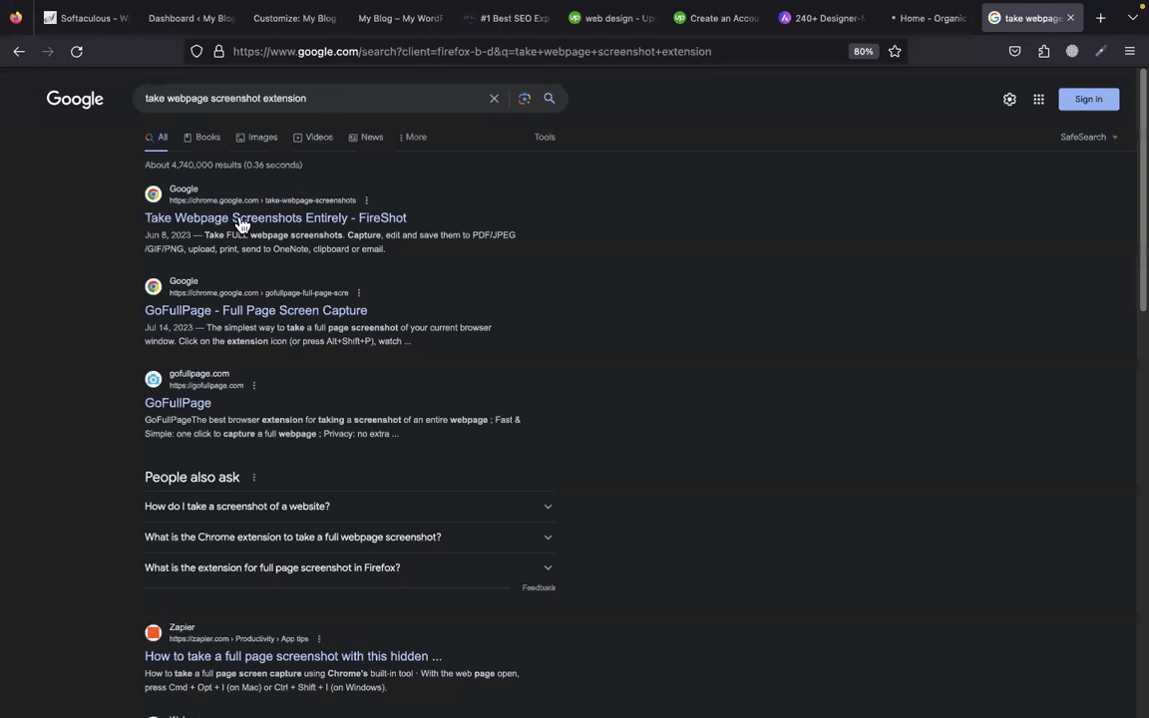
Check the "Take Webpage Screenshots Entirely - FireShot" listing in the Chrome Web Store and return to the search results
scroll(239, 289, down, 1)
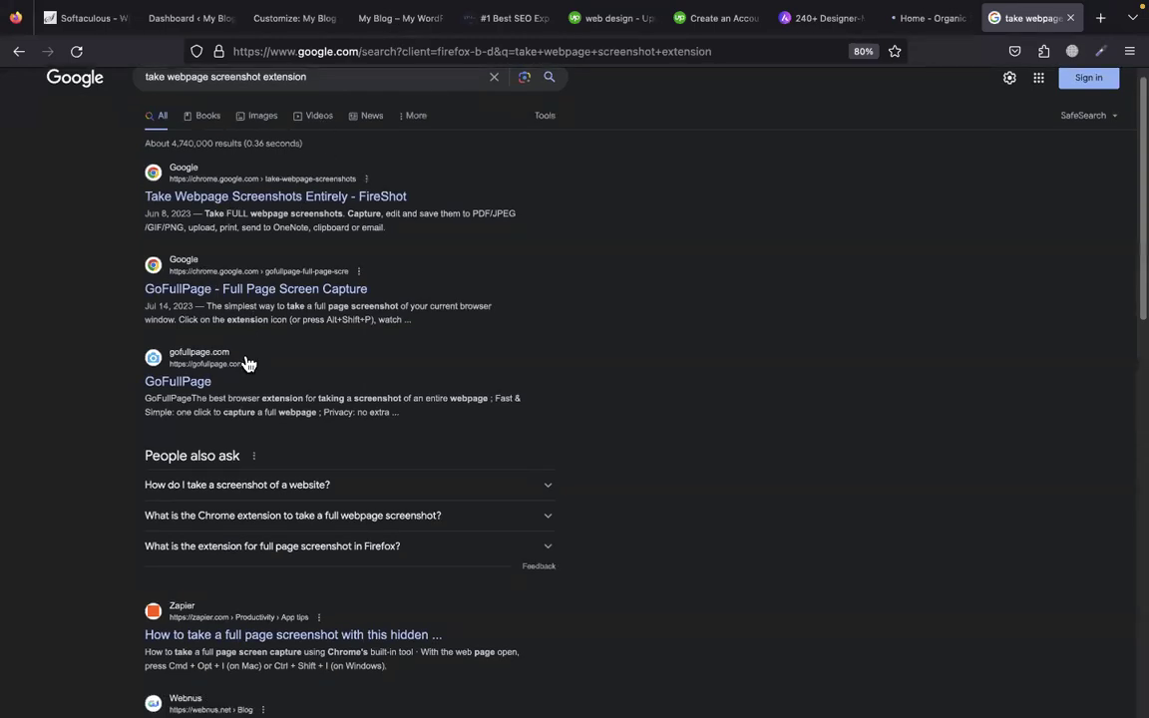
scroll(246, 364, down, 4)
scroll(236, 339, up, 3)
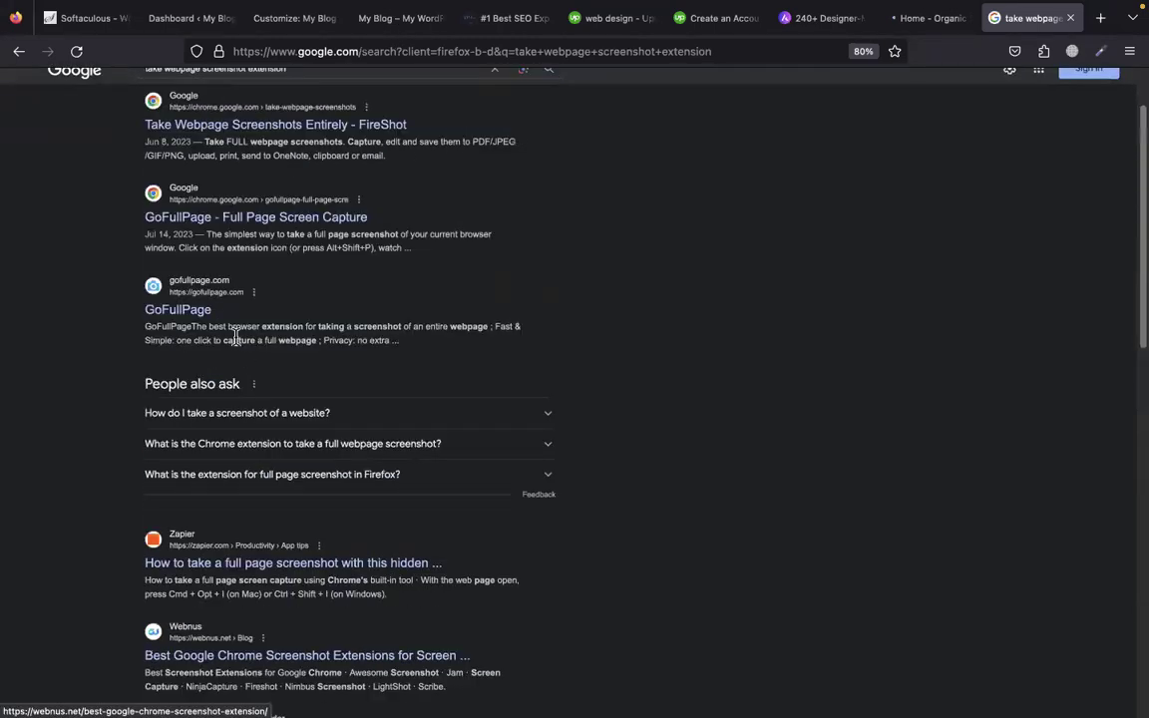
scroll(221, 225, up, 2)
click(220, 218)
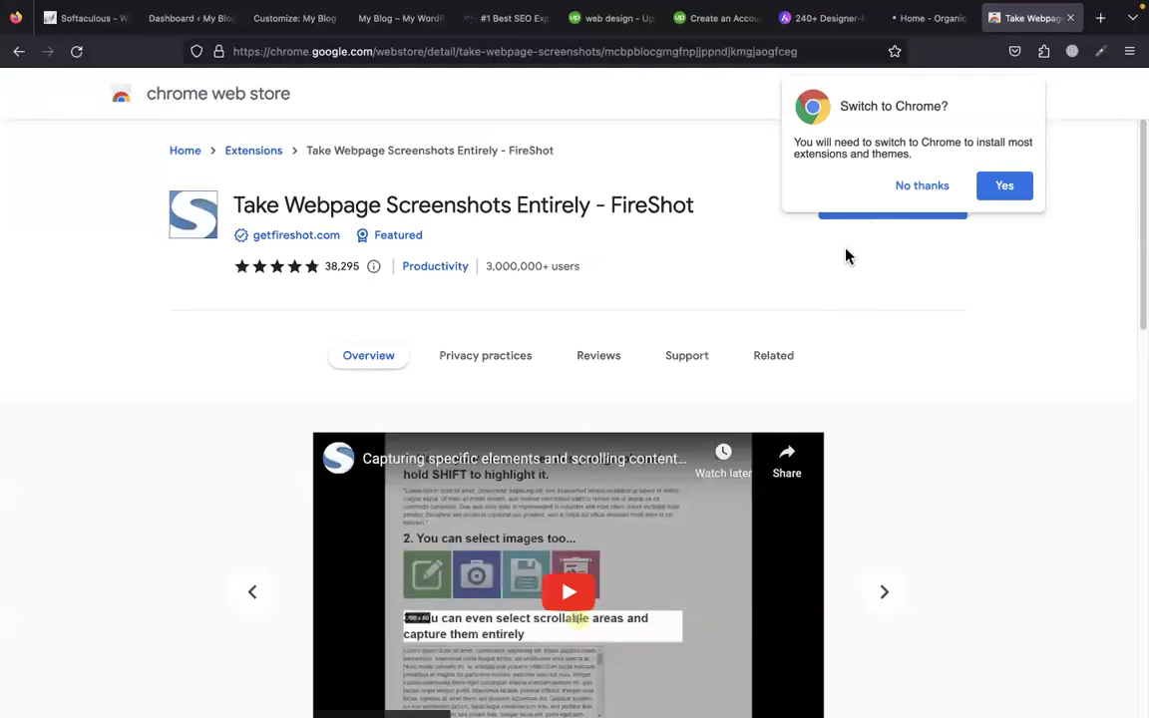
click(887, 214)
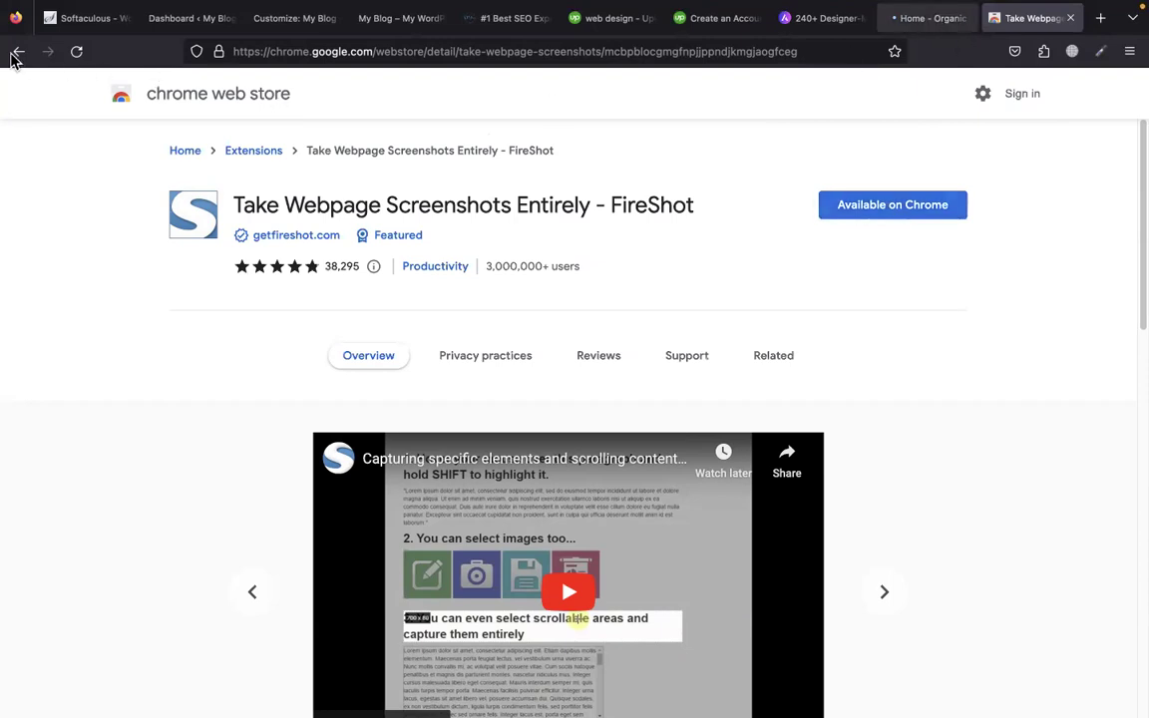
click(16, 54)
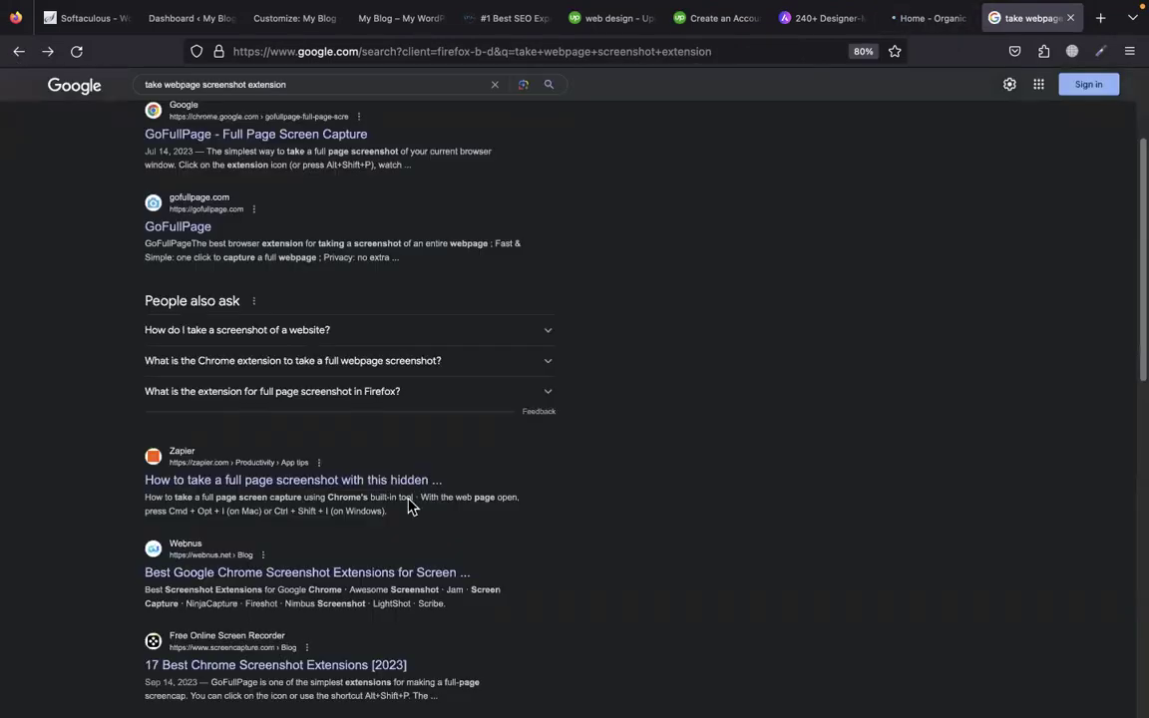
Look through the Google results for a full-page screenshot extension that works in Firefox
scroll(409, 506, down, 5)
scroll(379, 503, down, 2)
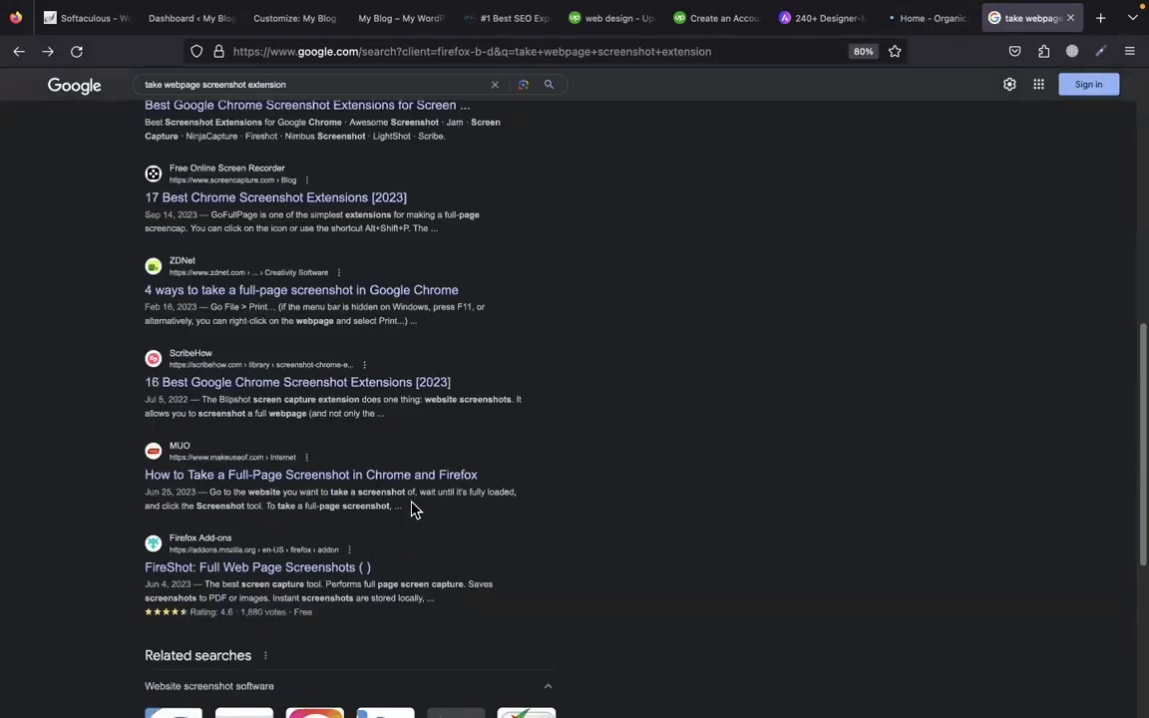
scroll(299, 459, down, 2)
click(262, 425)
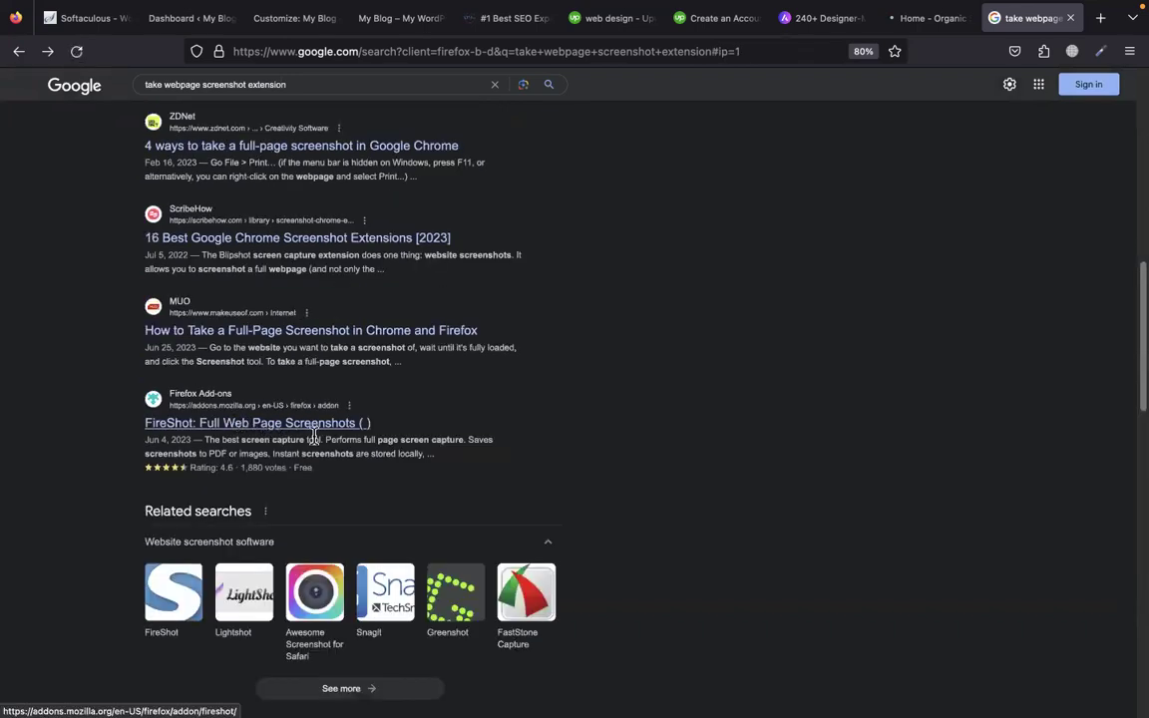
scroll(299, 436, down, 2)
scroll(518, 431, down, 8)
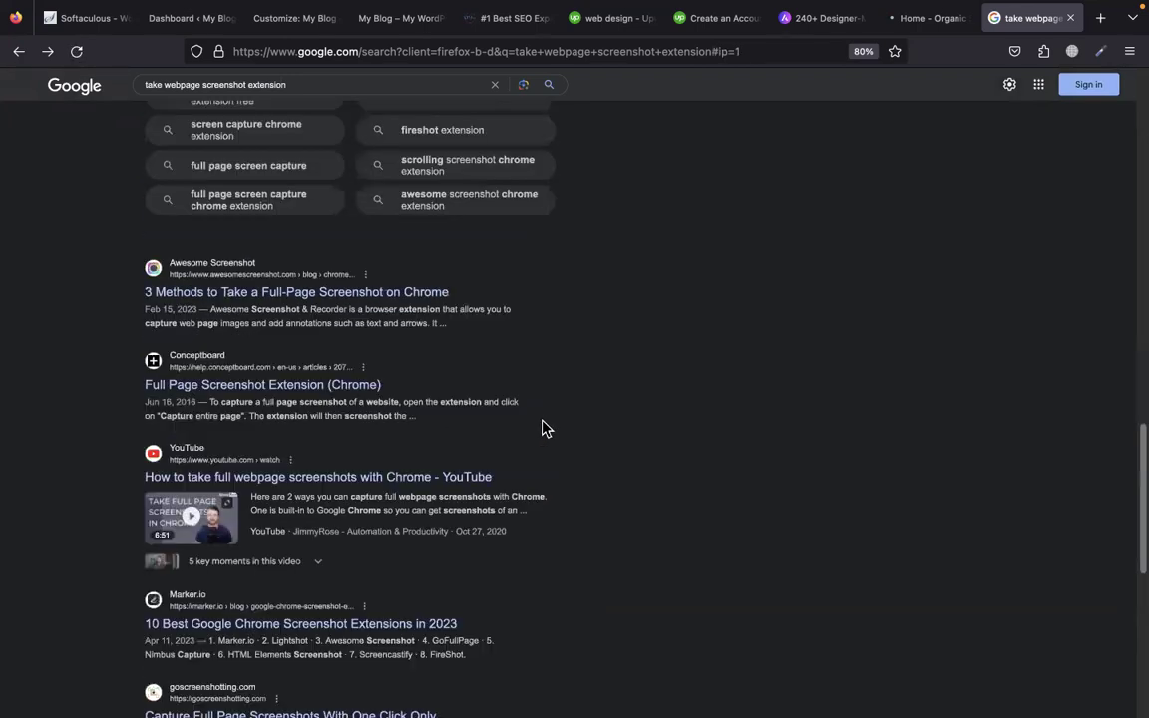
scroll(544, 429, down, 4)
scroll(544, 429, down, 1)
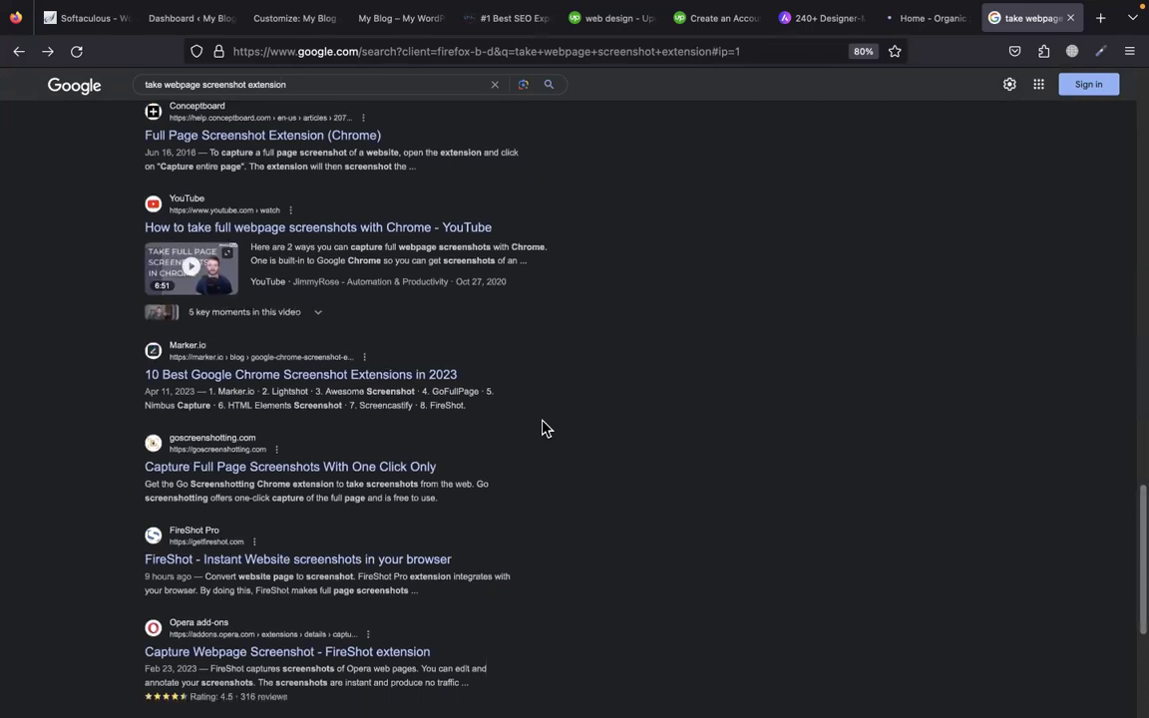
scroll(545, 429, down, 1)
scroll(474, 255, up, 4)
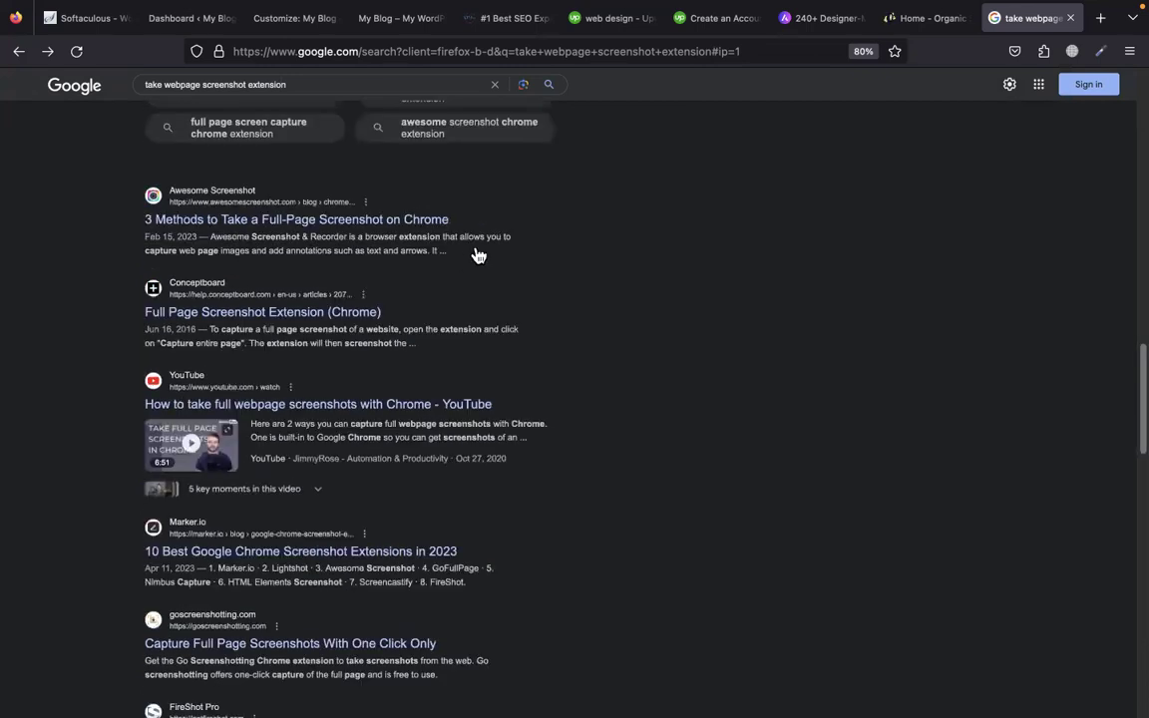
scroll(698, 274, down, 15)
Refine the Google search to "take webpage screenshot extension firefox"
scroll(479, 229, up, 5)
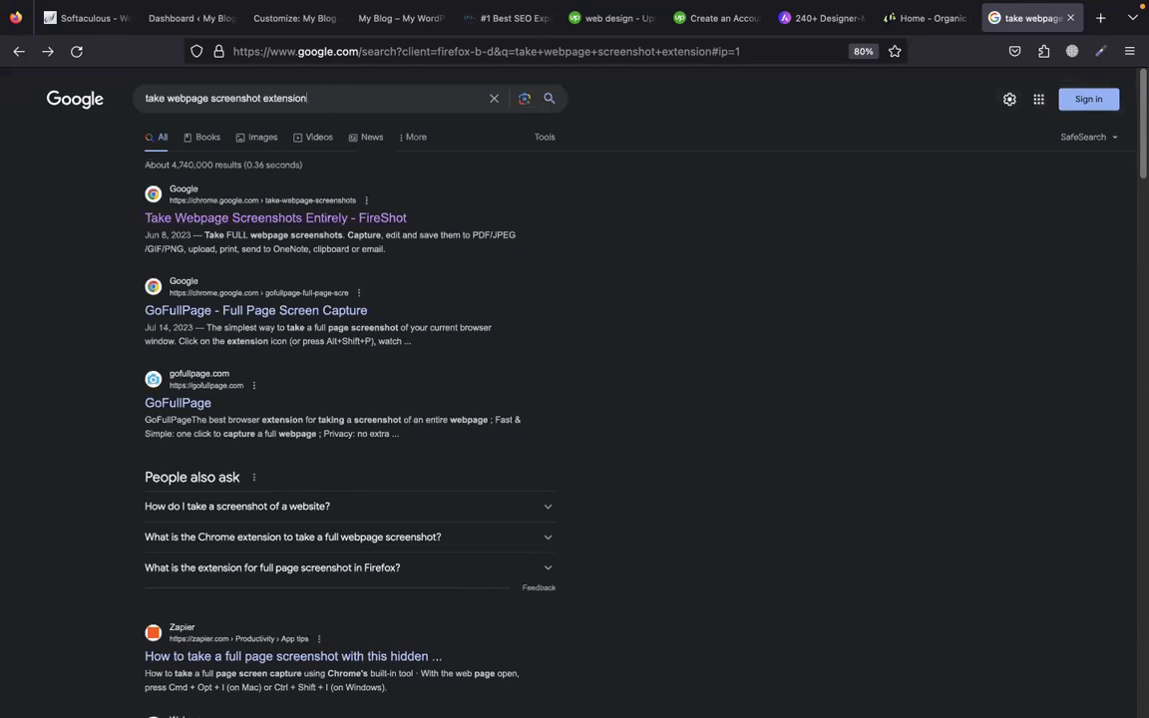
text(fire)
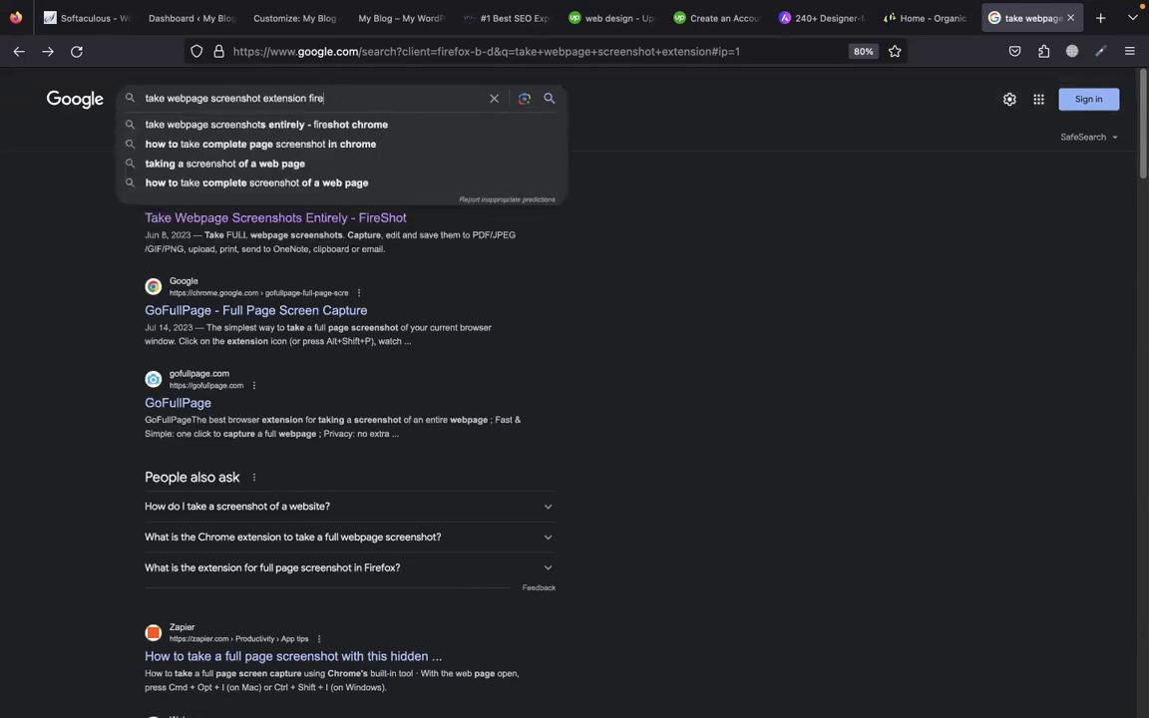
text(fo)
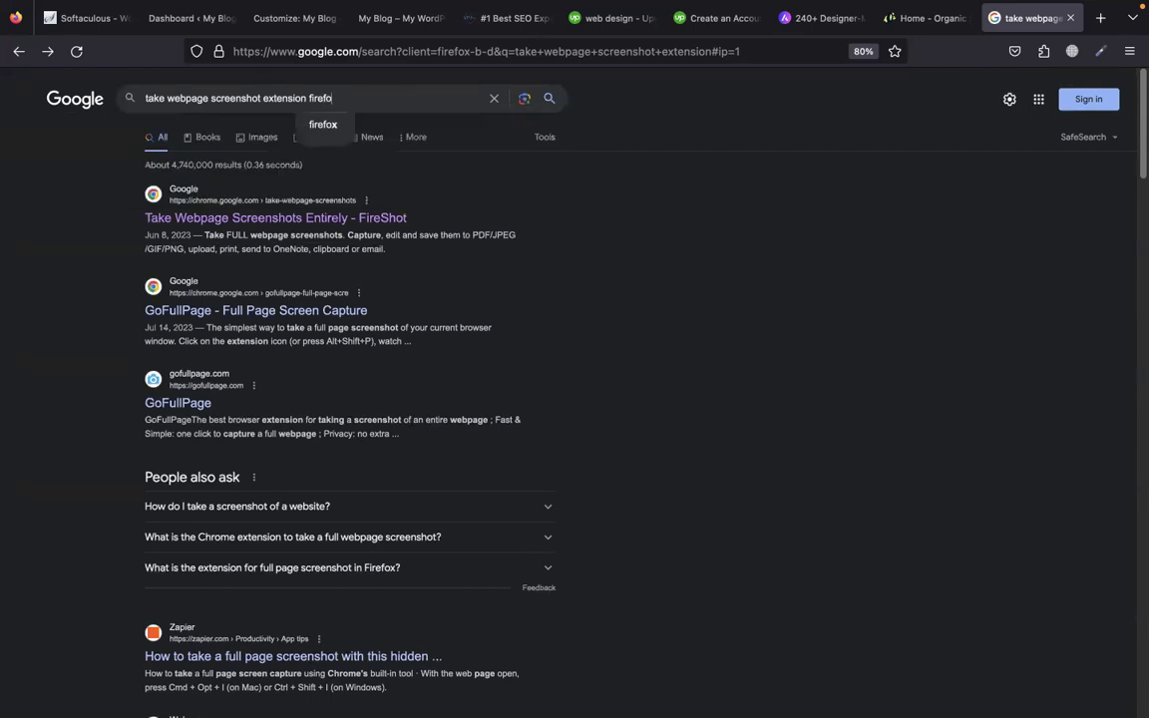
text(x)
key(Return)
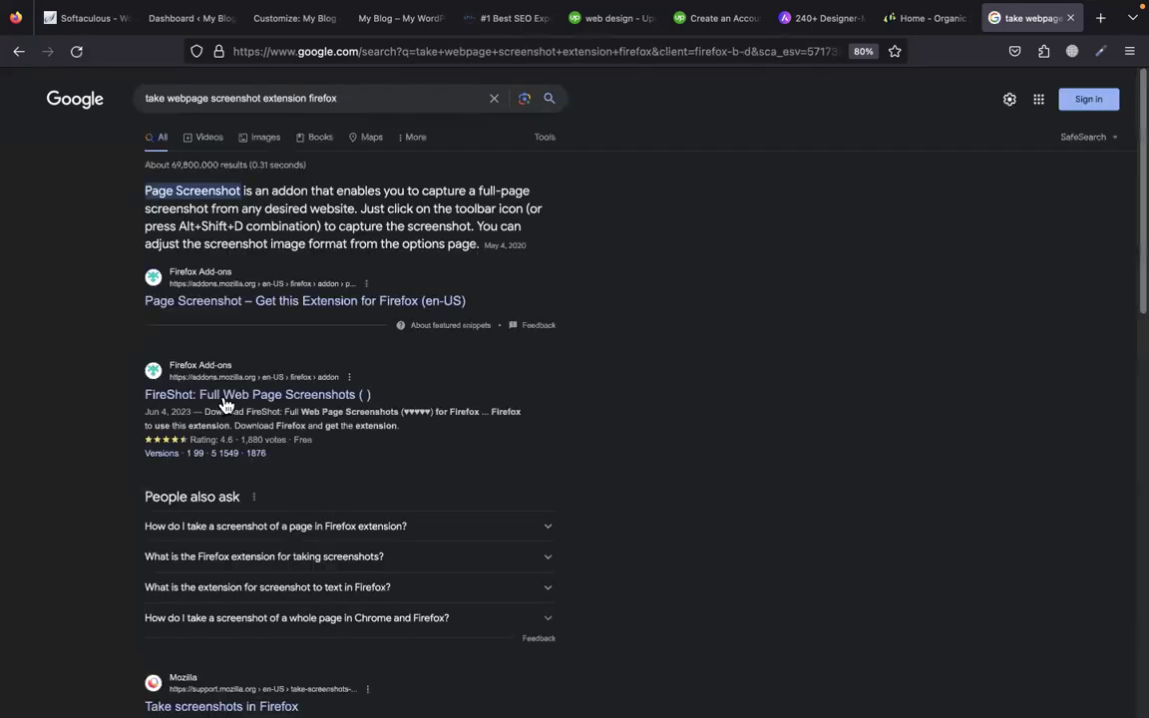
Install "FireShot: Full Web Page Screenshots" from its Firefox Add-ons page and allow it to run in Private Windows
middle_click(225, 403)
click(1035, 18)
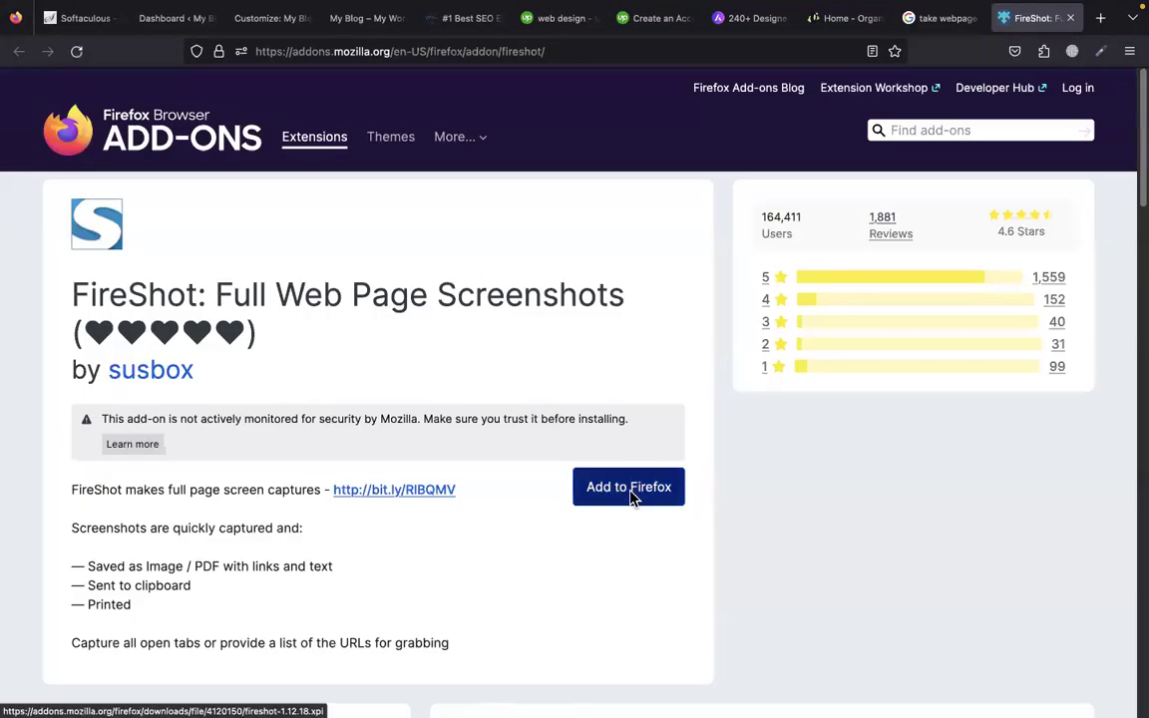
click(630, 496)
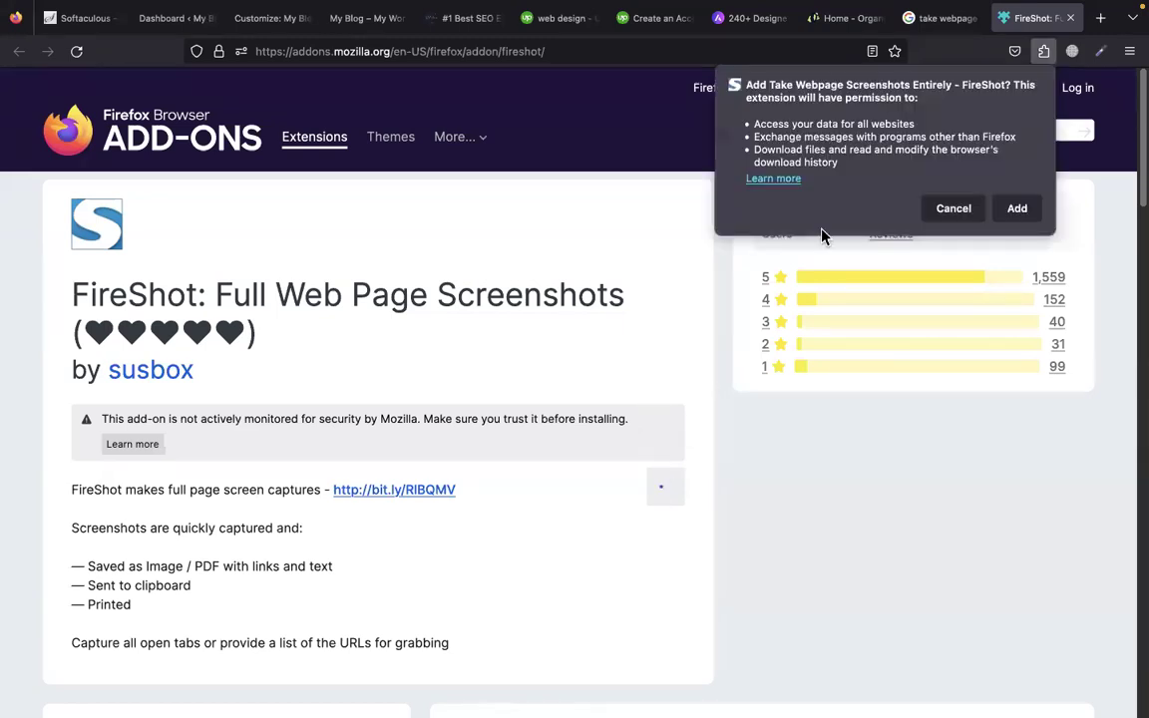
click(1001, 212)
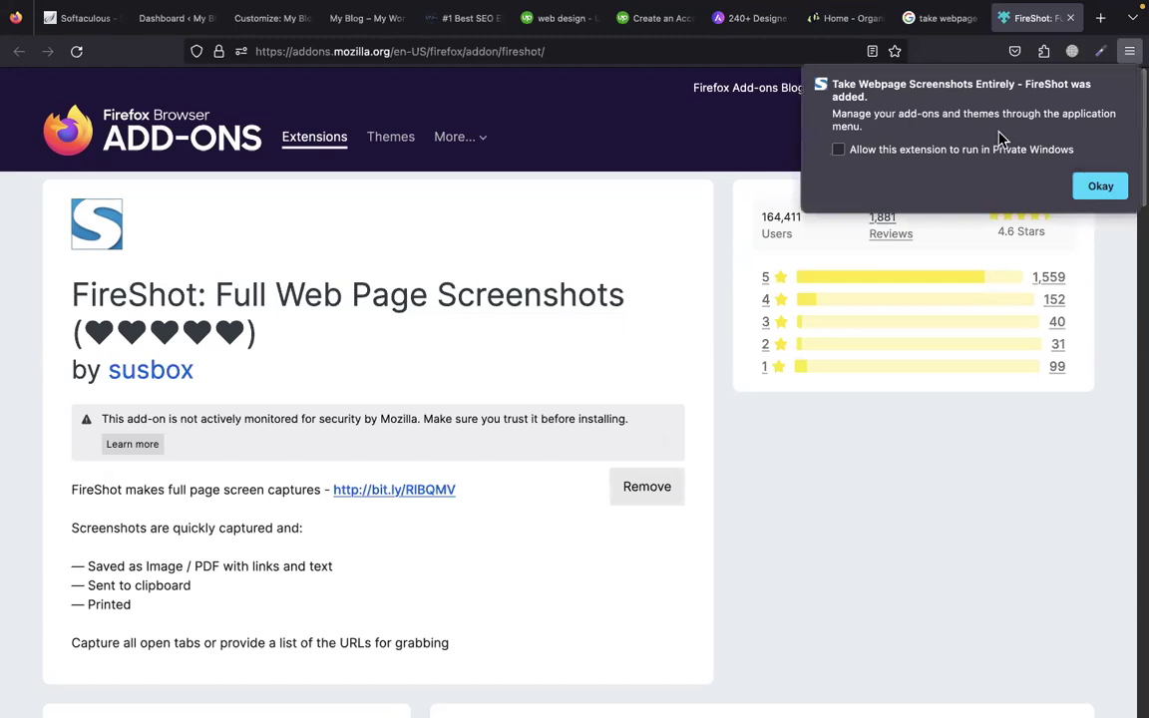
click(965, 152)
click(1100, 185)
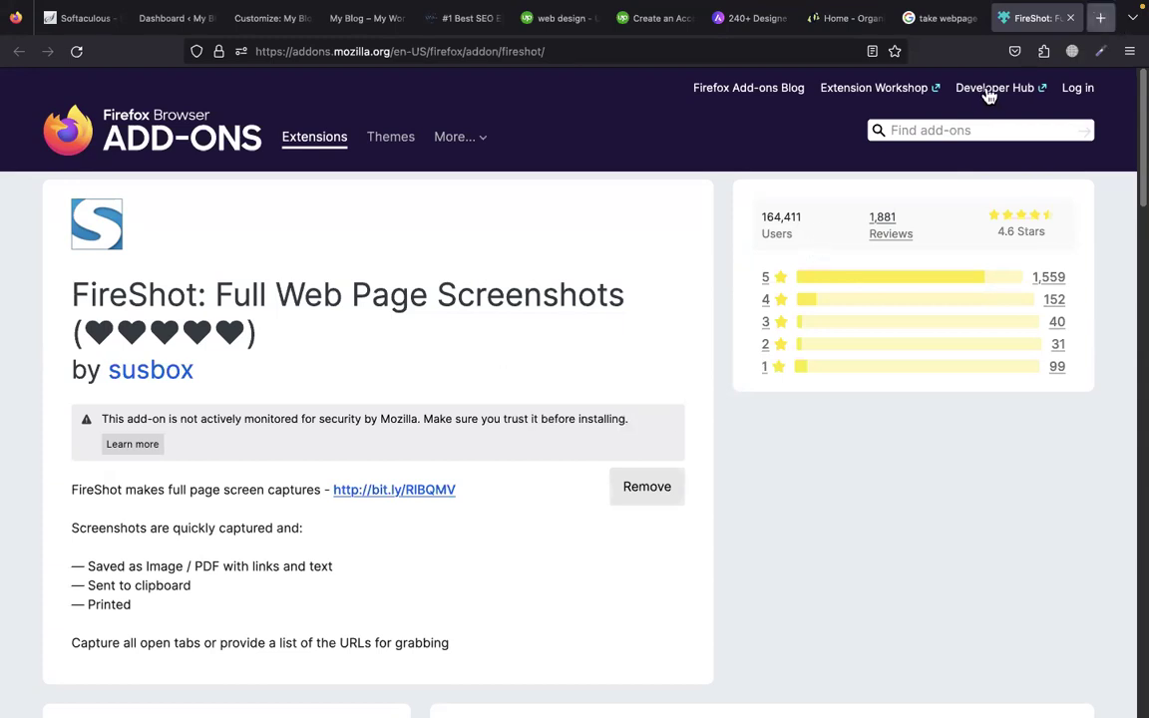
Pin the FireShot extension to the Firefox toolbar
click(1045, 53)
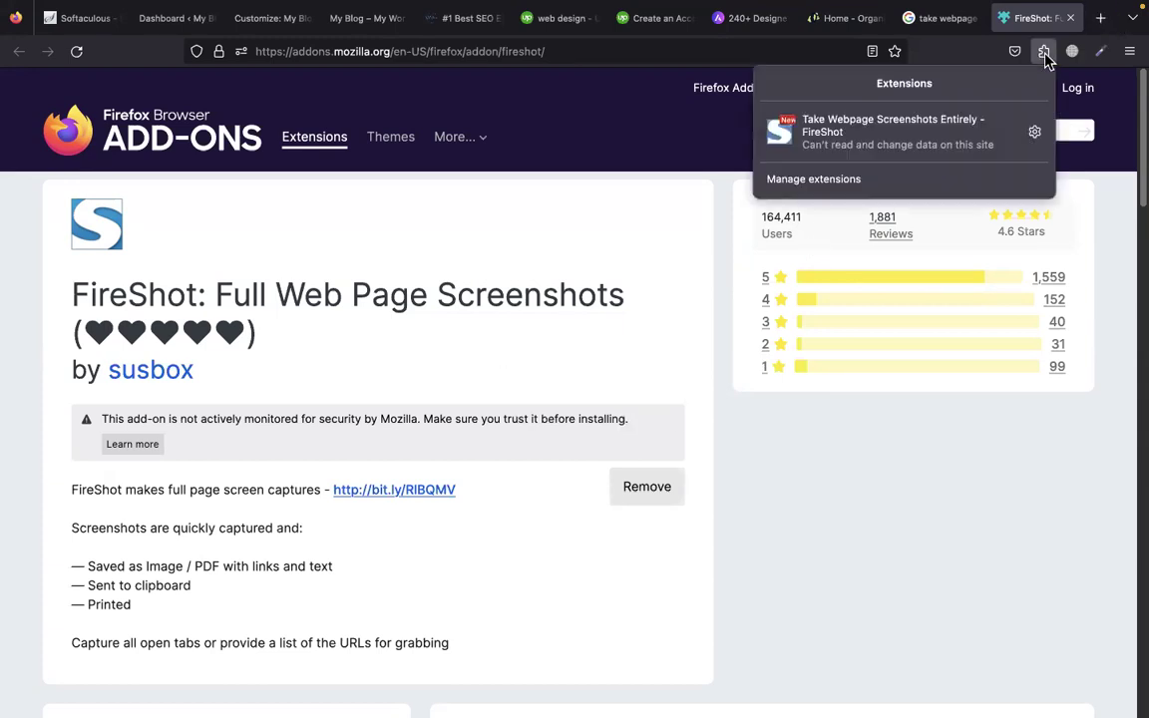
click(1035, 133)
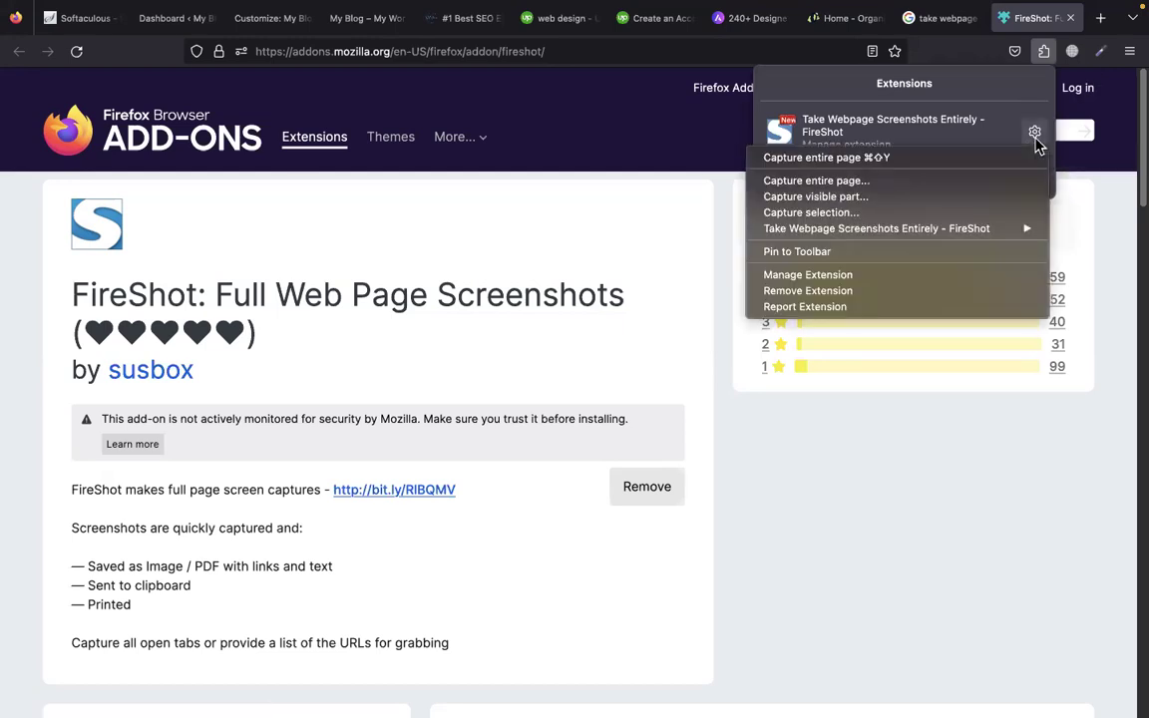
click(867, 253)
click(1102, 57)
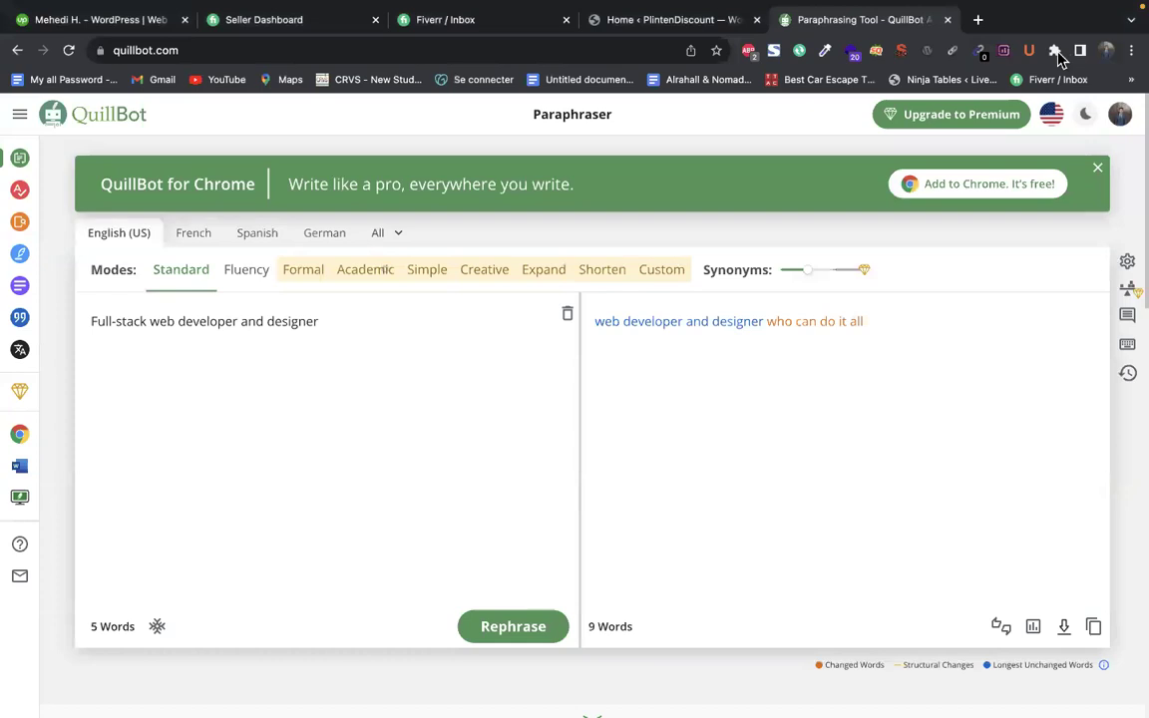
In Chrome, unpin the Adblock Plus extension from the toolbar and pin it again
click(1054, 50)
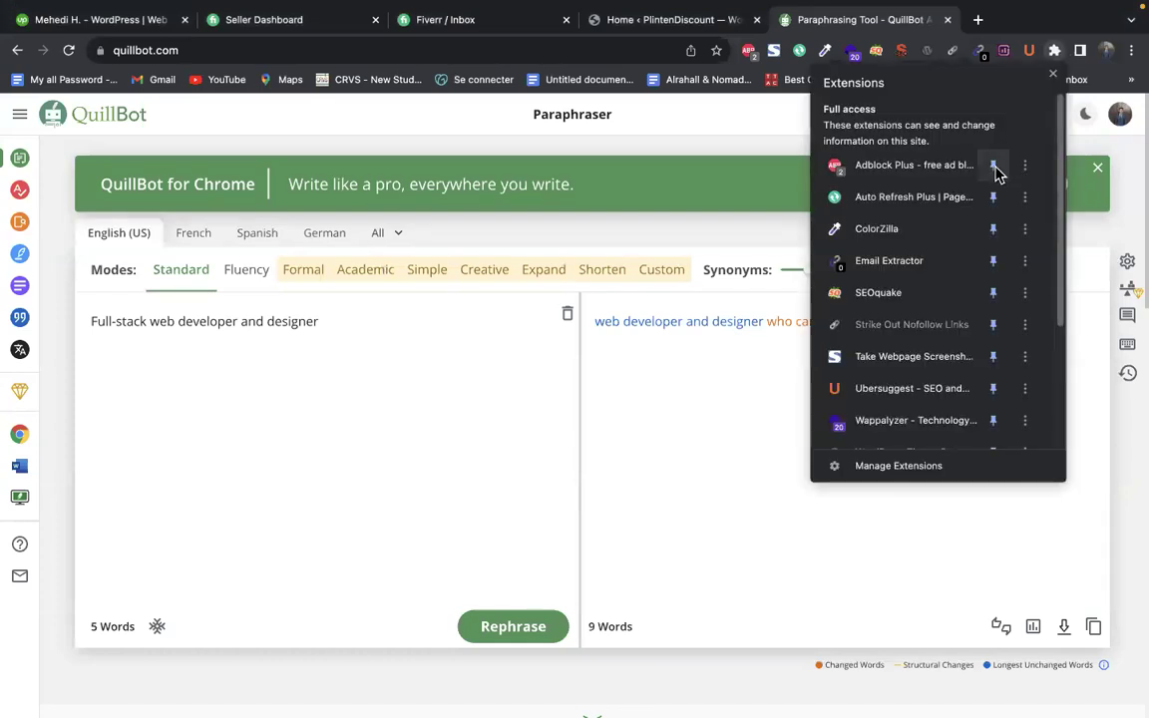
click(995, 165)
click(994, 165)
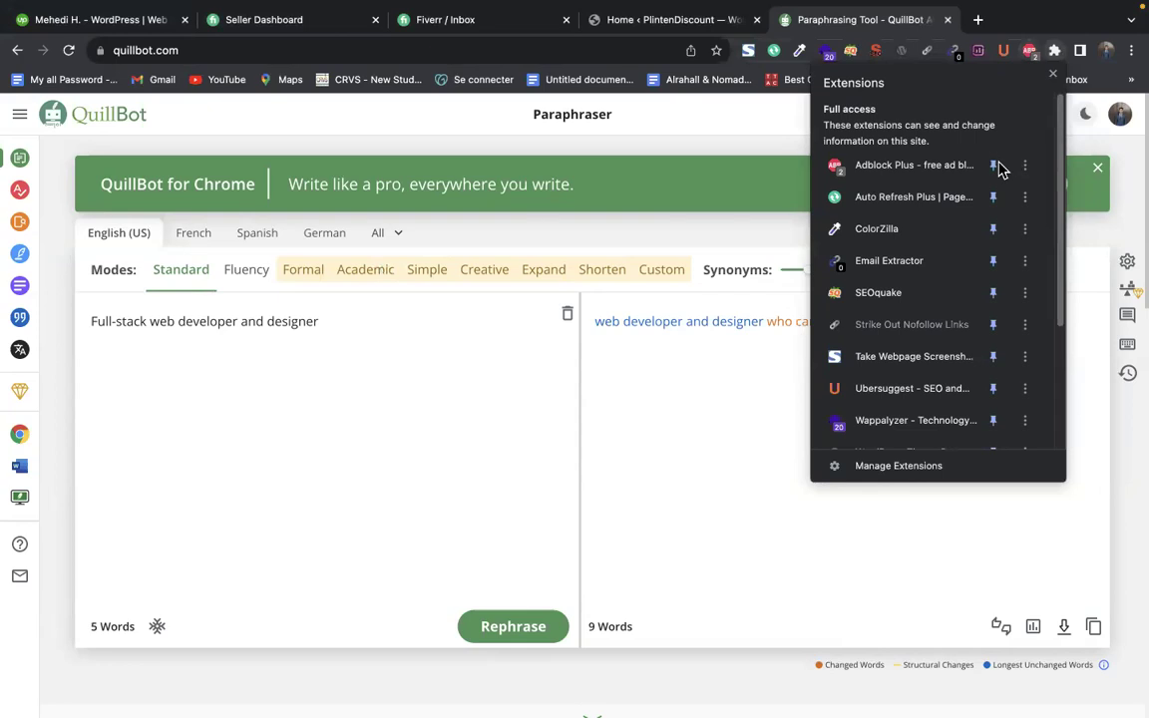
click(995, 166)
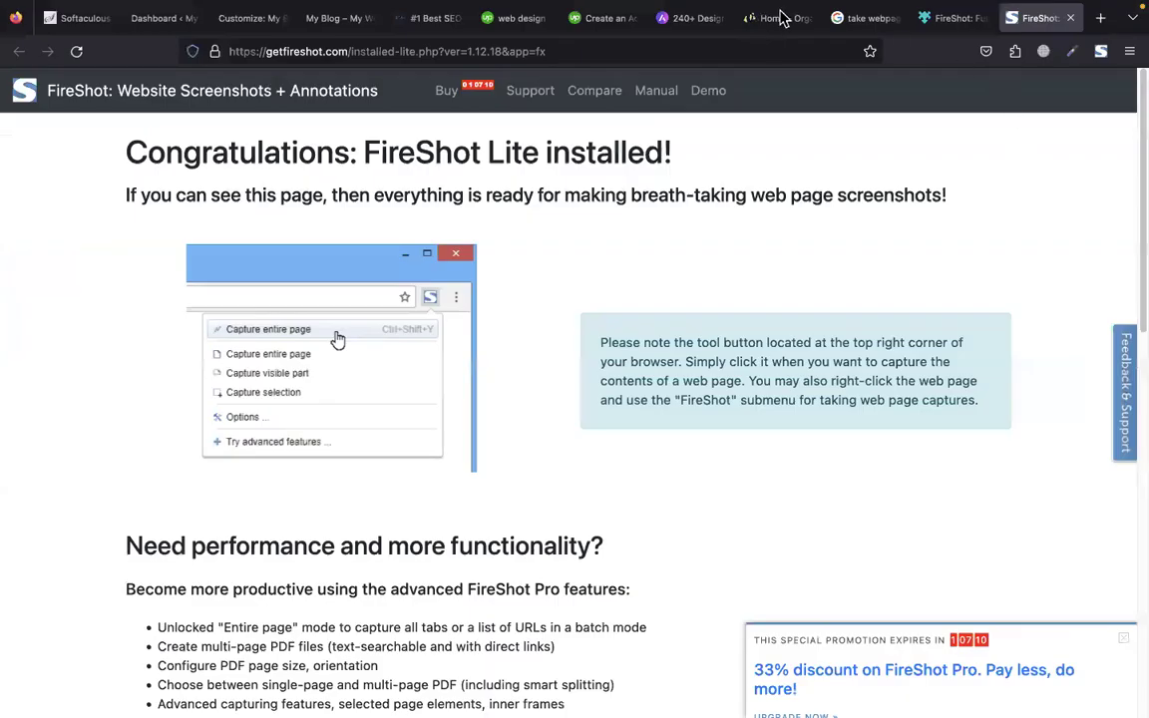
Capture the entire Organic Store demo page with FireShot in Firefox and review the full-length screenshot preview
click(783, 20)
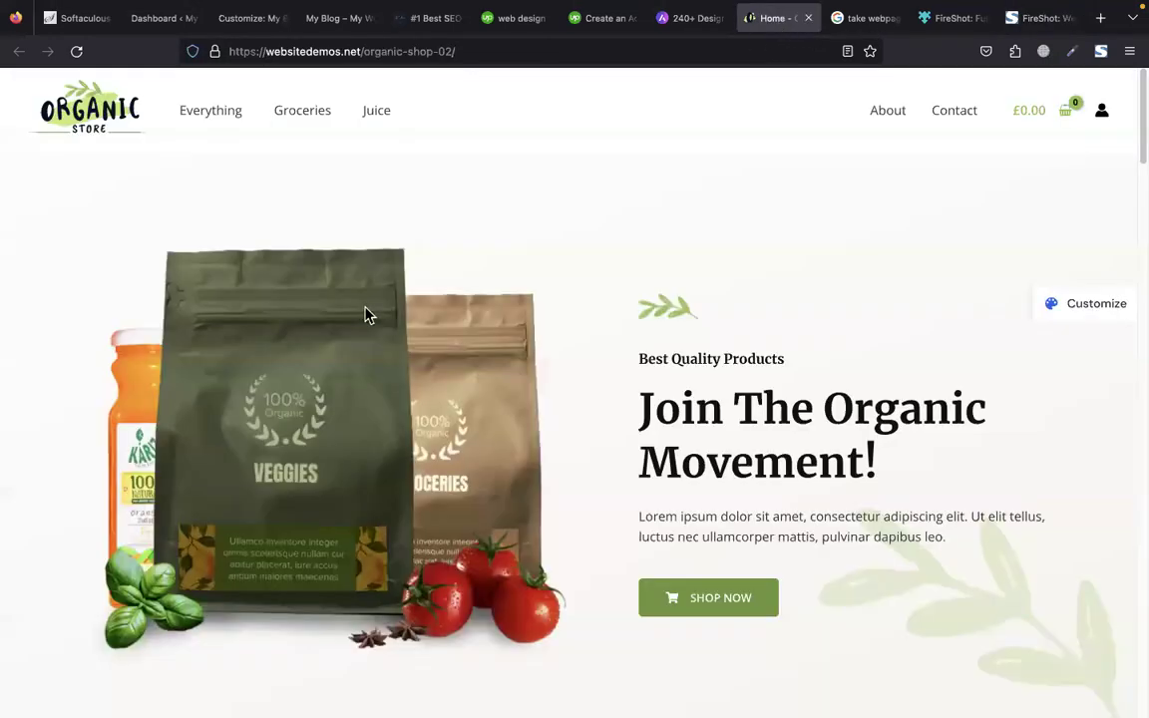
scroll(628, 392, down, 5)
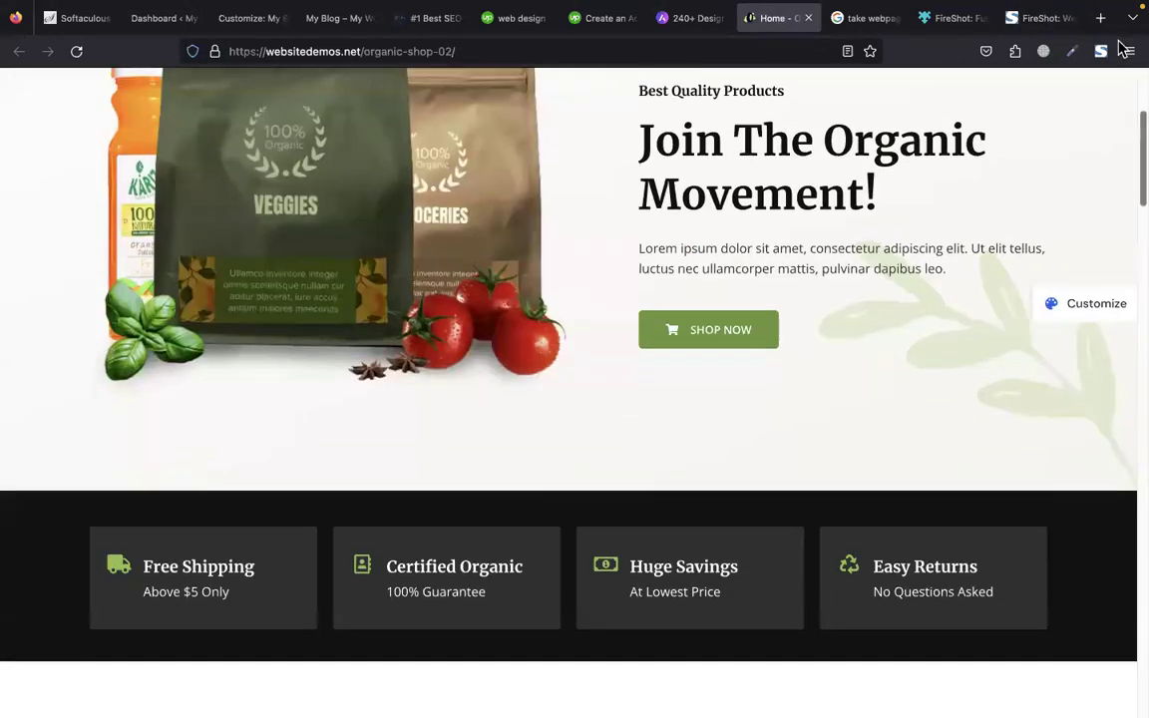
click(1101, 52)
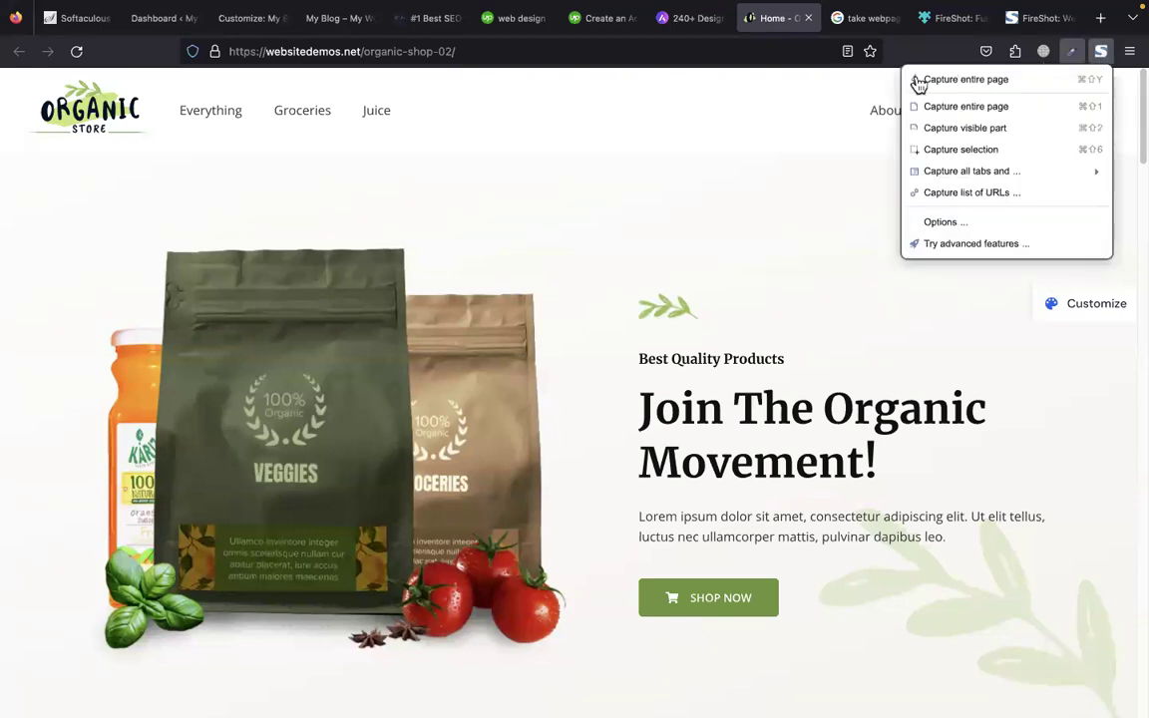
click(956, 79)
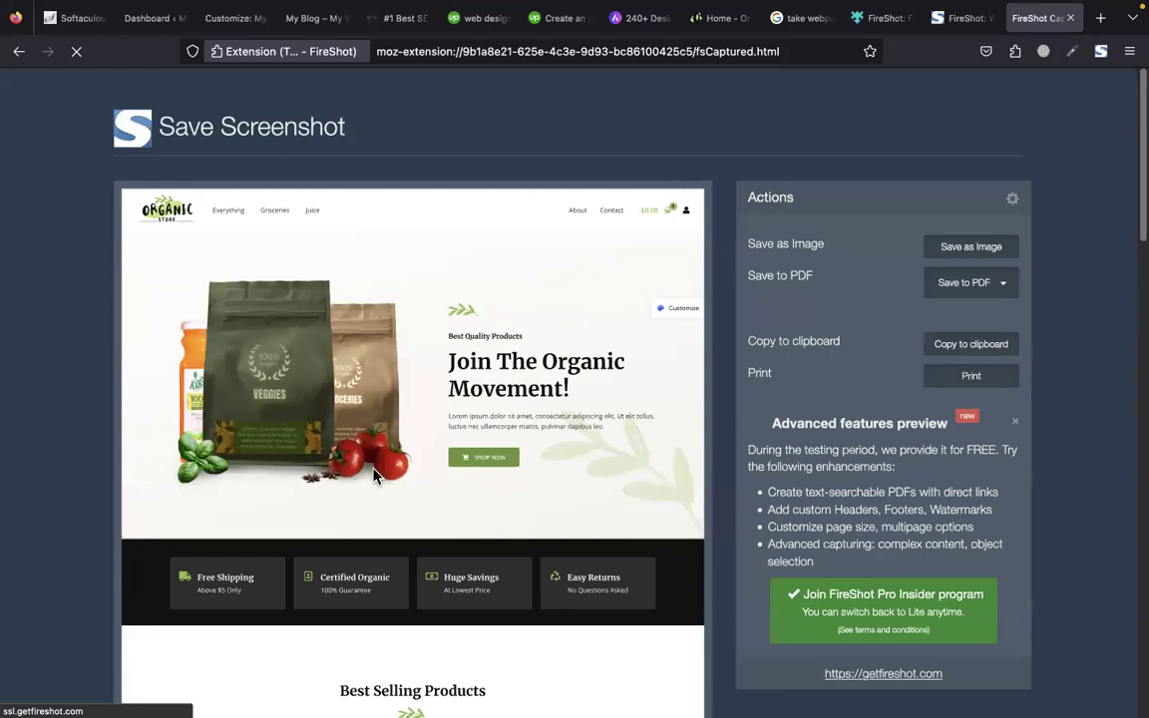
scroll(374, 477, down, 3)
scroll(389, 449, down, 5)
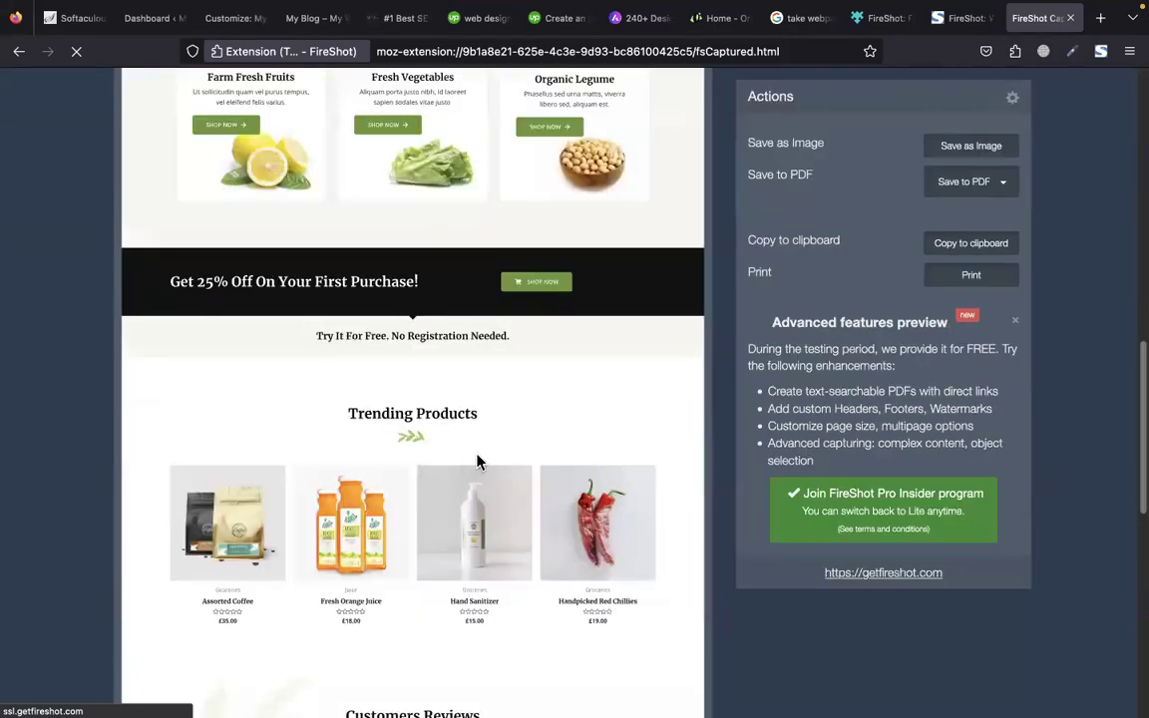
scroll(477, 462, down, 10)
scroll(516, 310, up, 10)
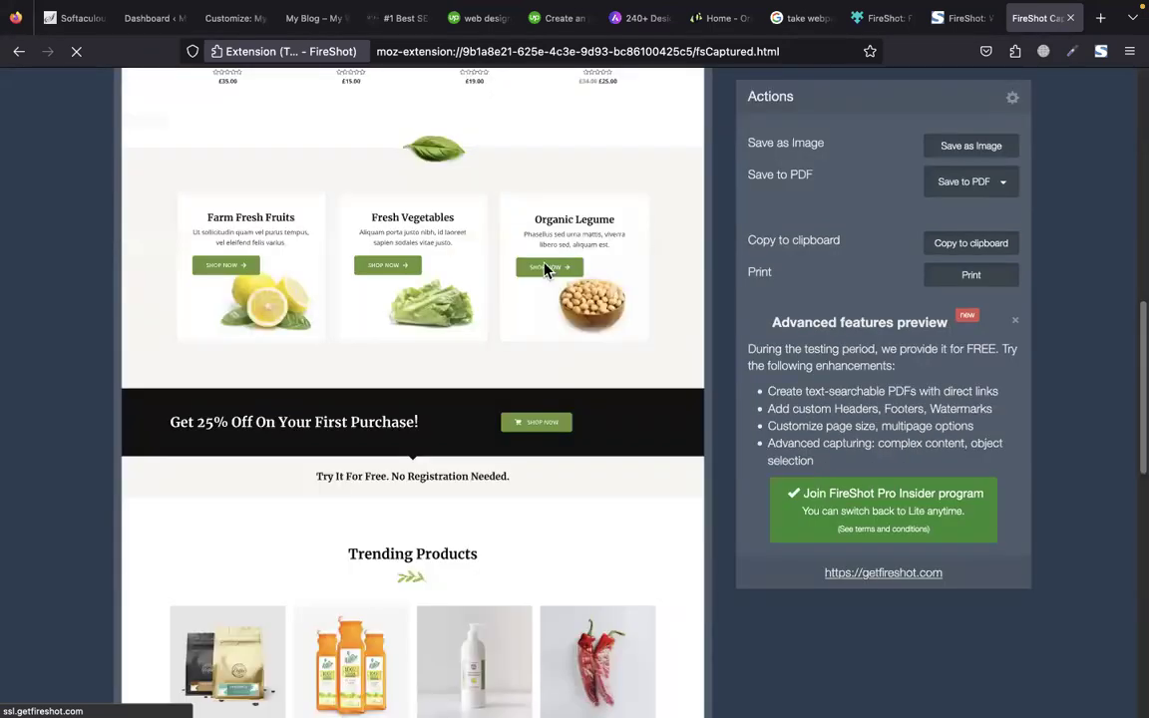
scroll(498, 291, up, 3)
scroll(700, 275, up, 6)
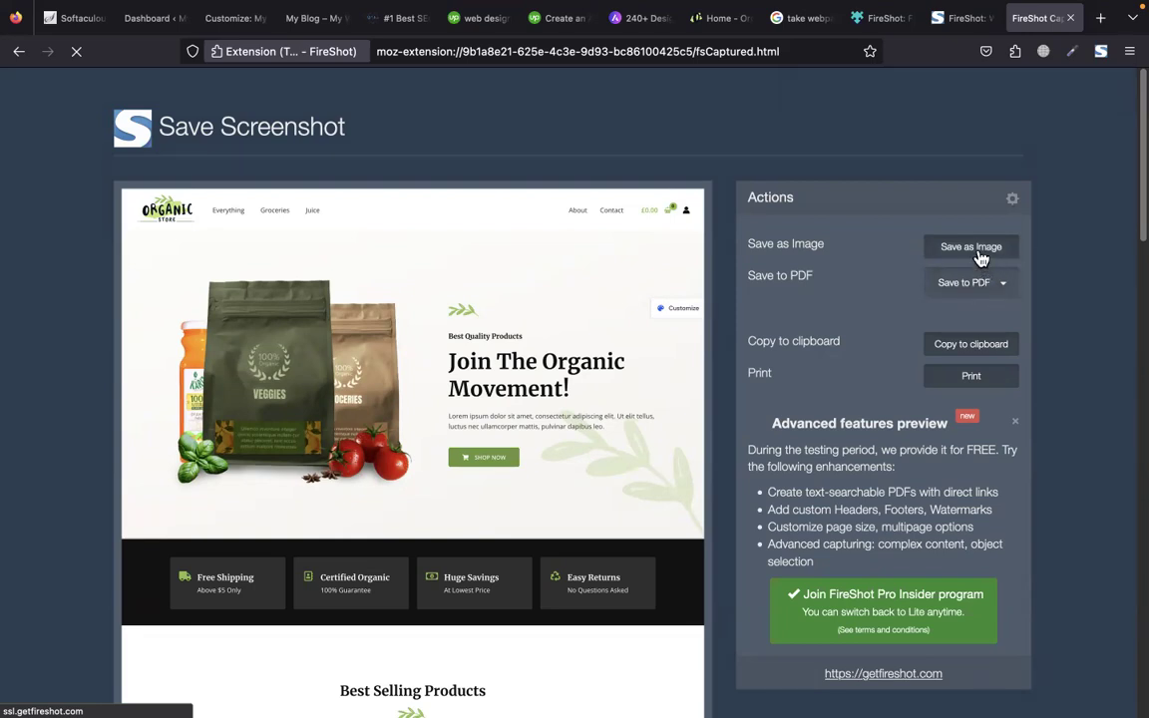
click(980, 258)
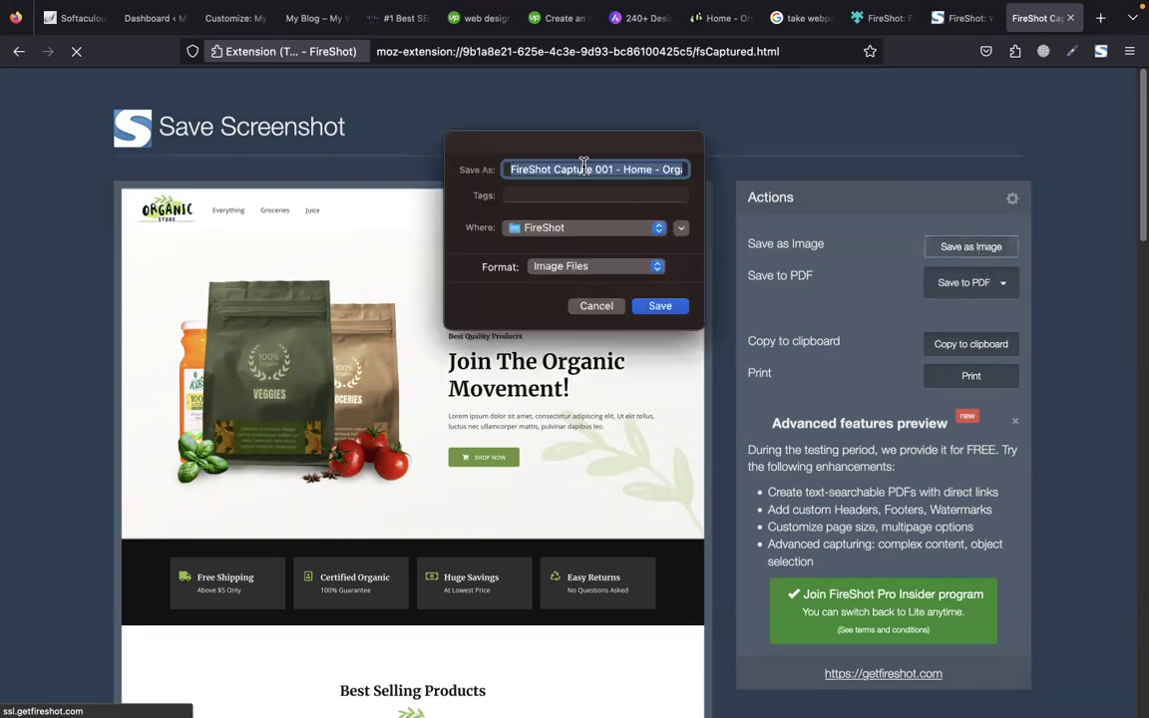
click(538, 228)
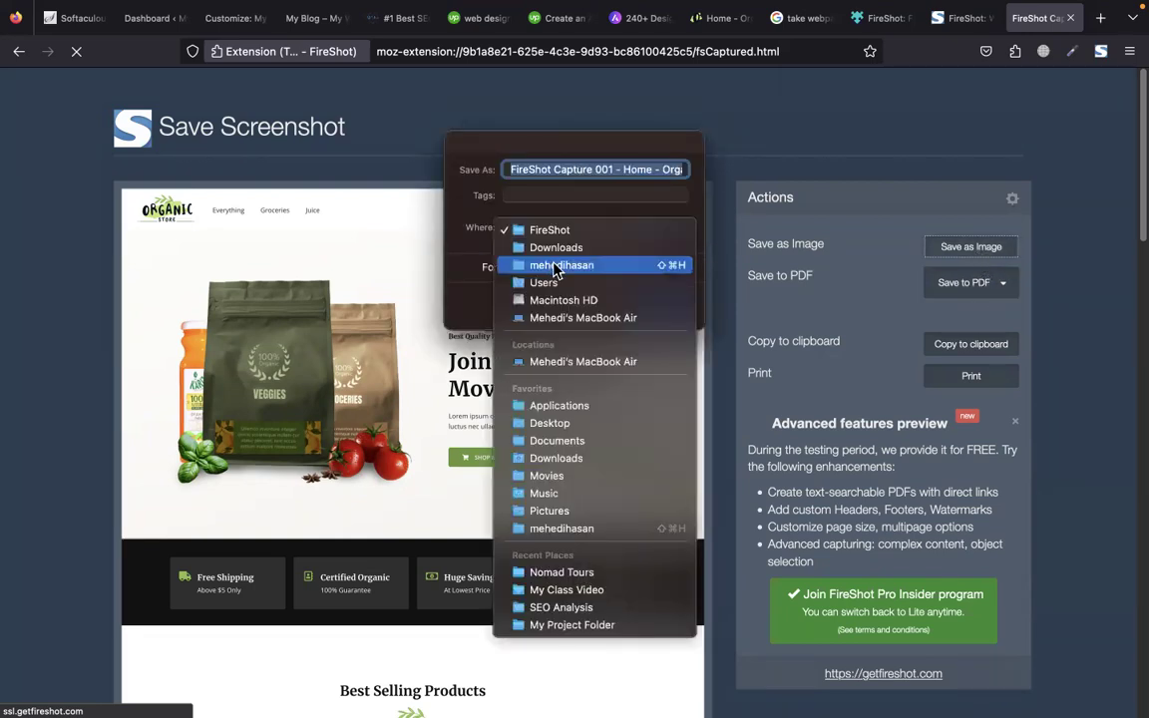
key(Return)
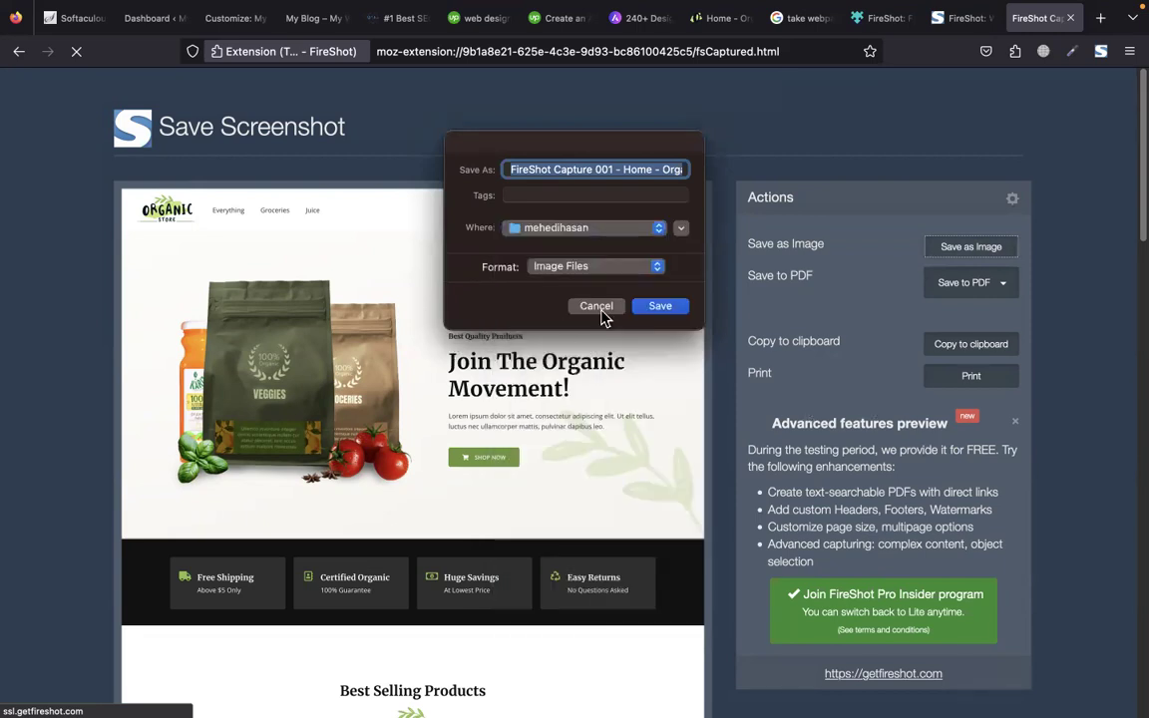
key(Return)
click(961, 20)
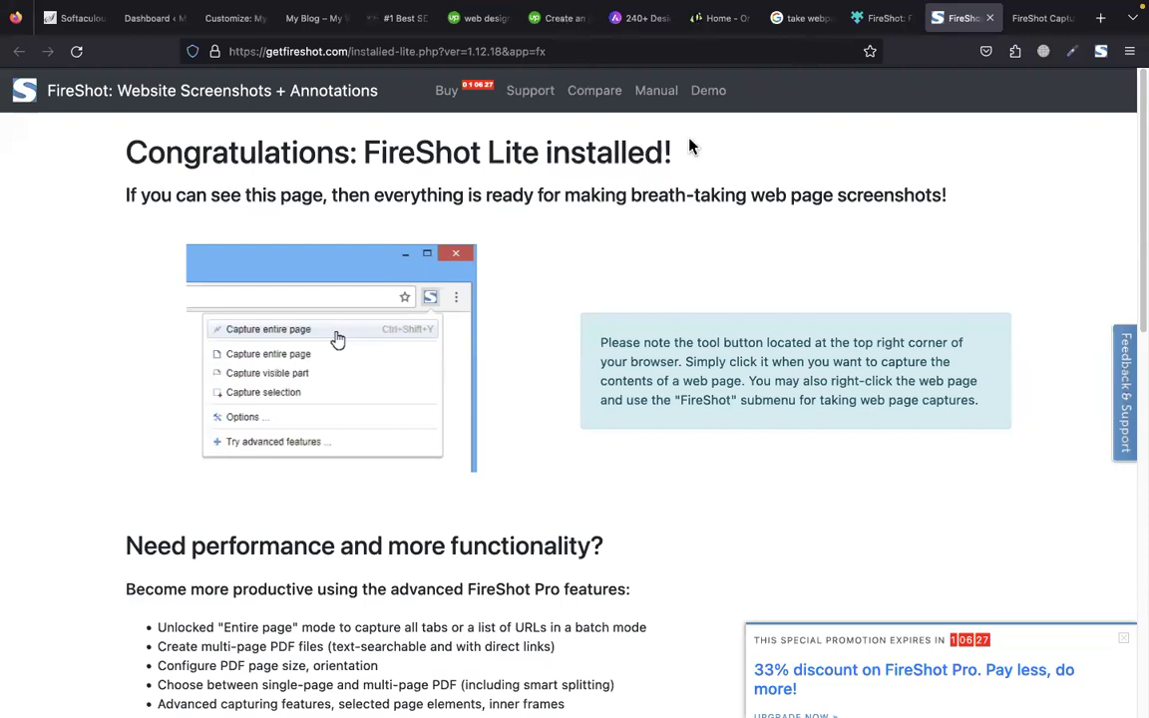
click(556, 20)
click(477, 22)
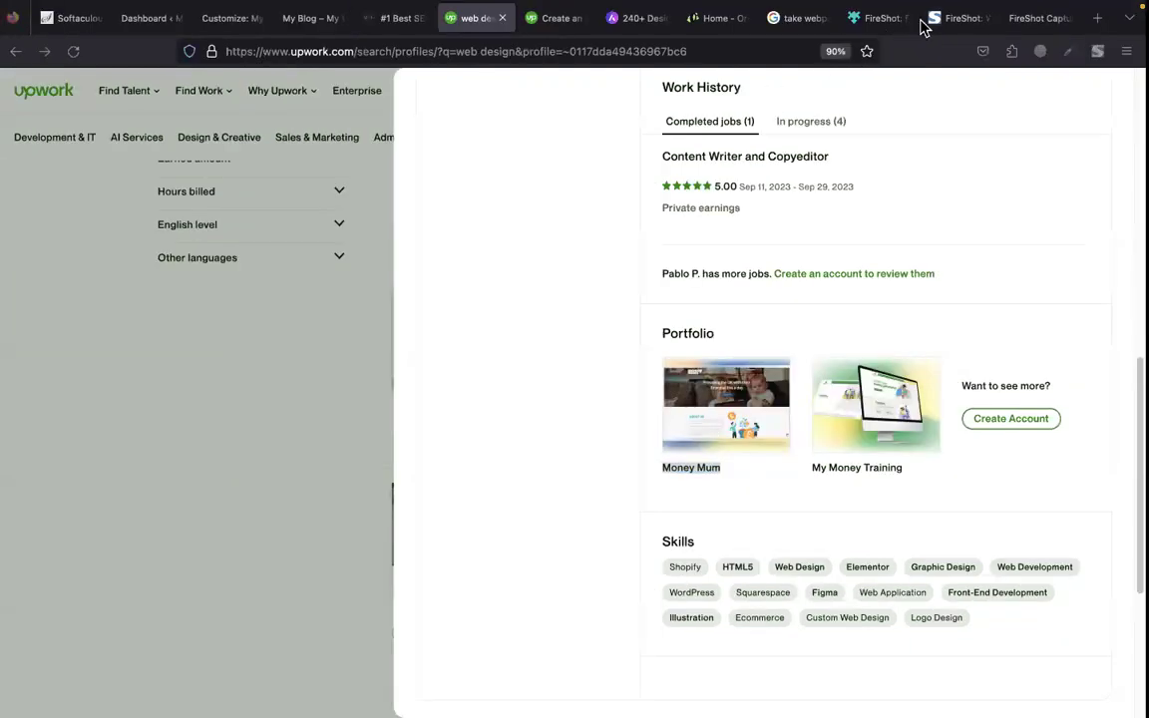
Save the FireShot capture of the Organic Store page as an image in the Downloads folder
click(958, 20)
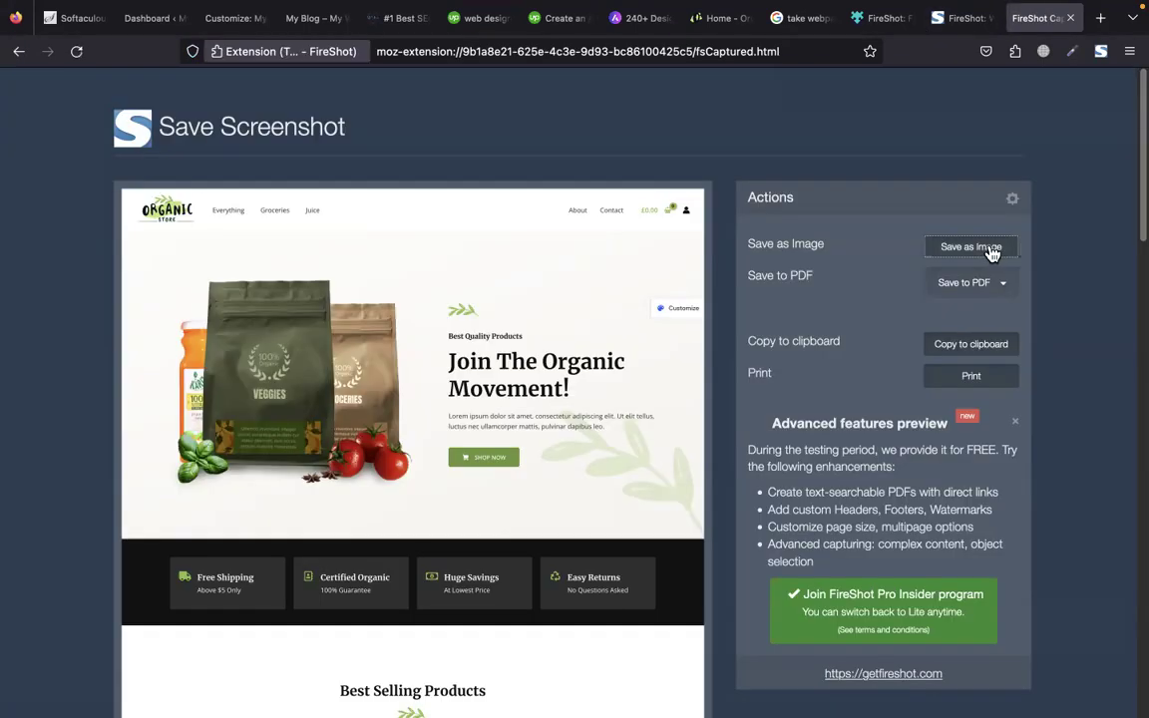
click(965, 246)
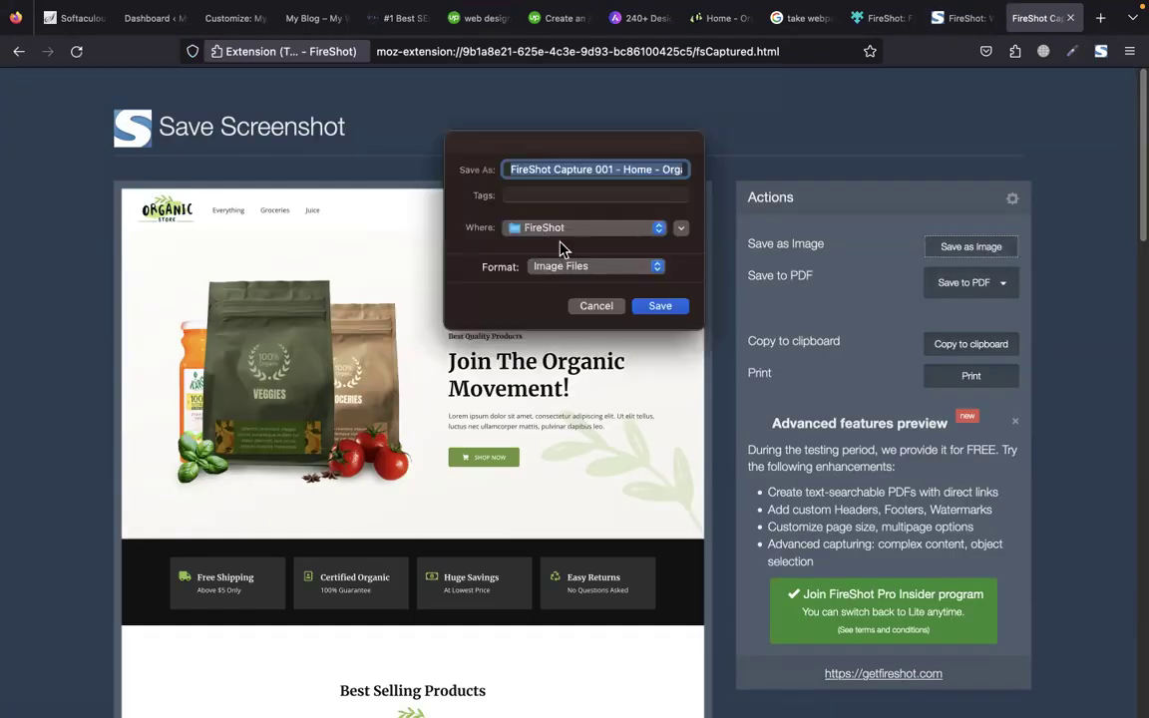
click(559, 231)
click(558, 248)
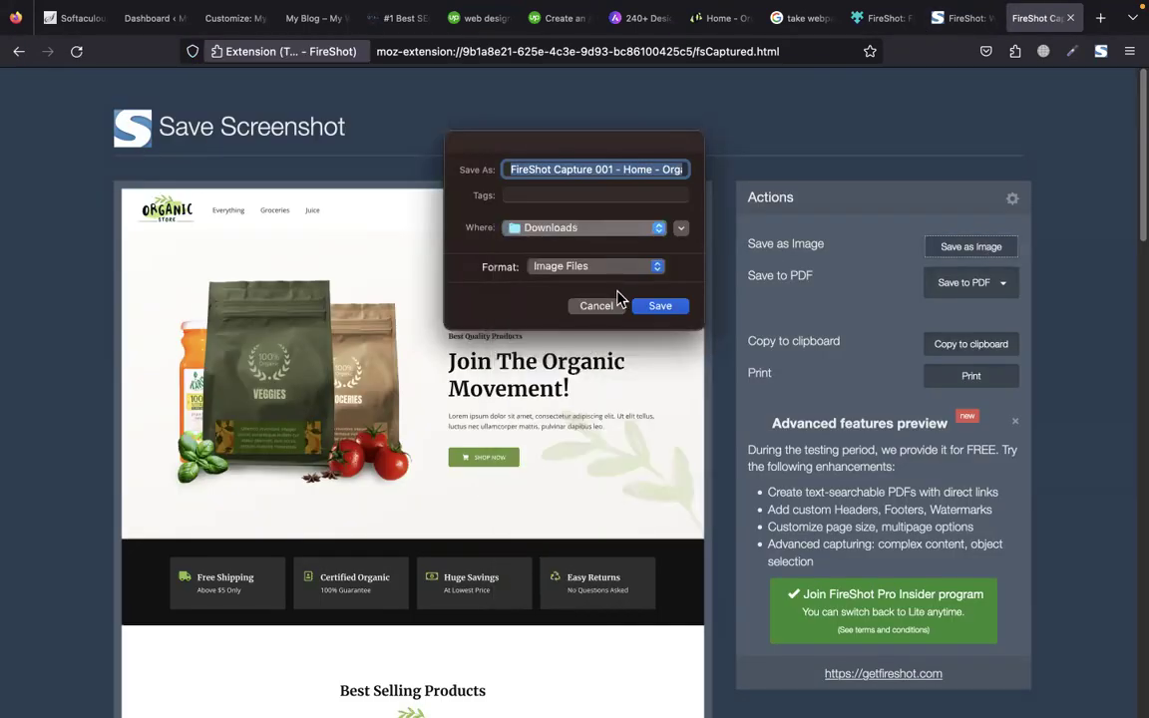
click(644, 307)
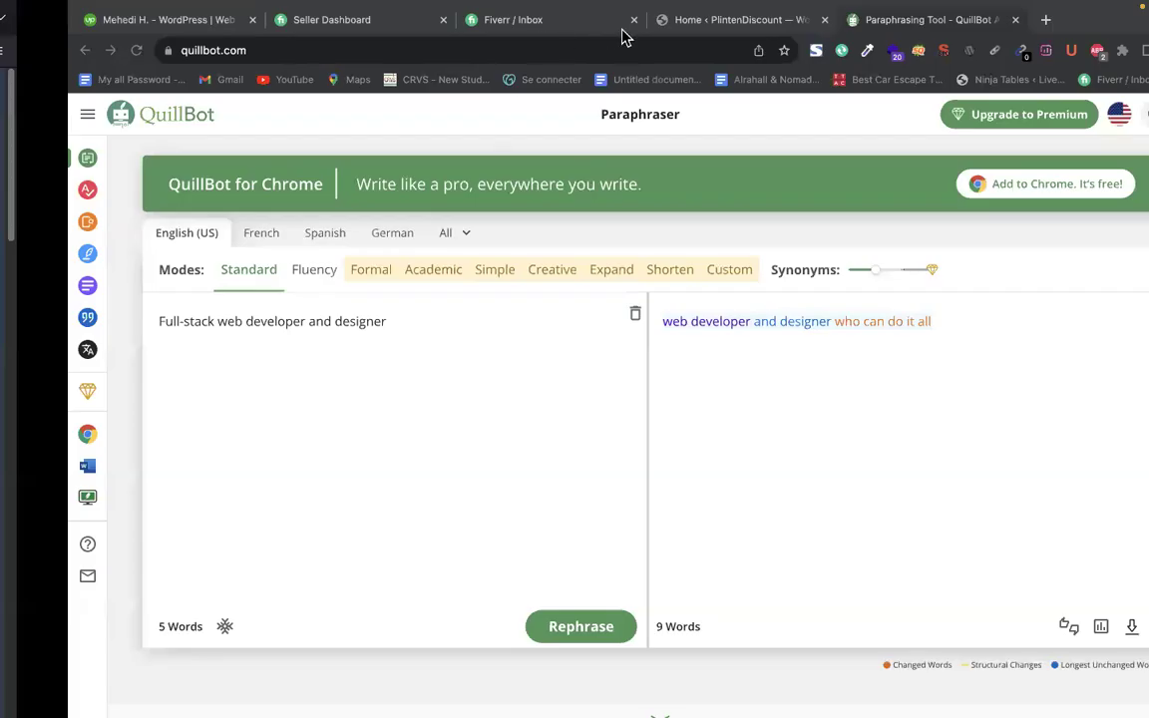
Switch to the Upwork freelancer profile in Chrome and start adding a new project to its Portfolio section
click(165, 20)
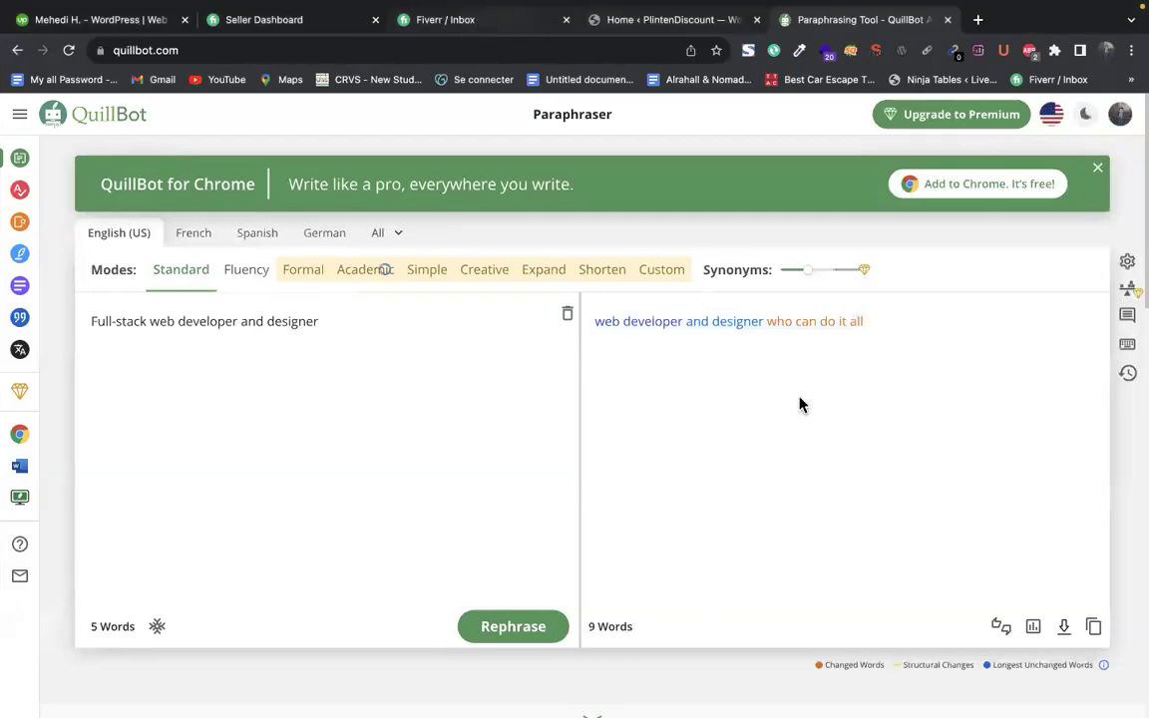
scroll(788, 479, down, 15)
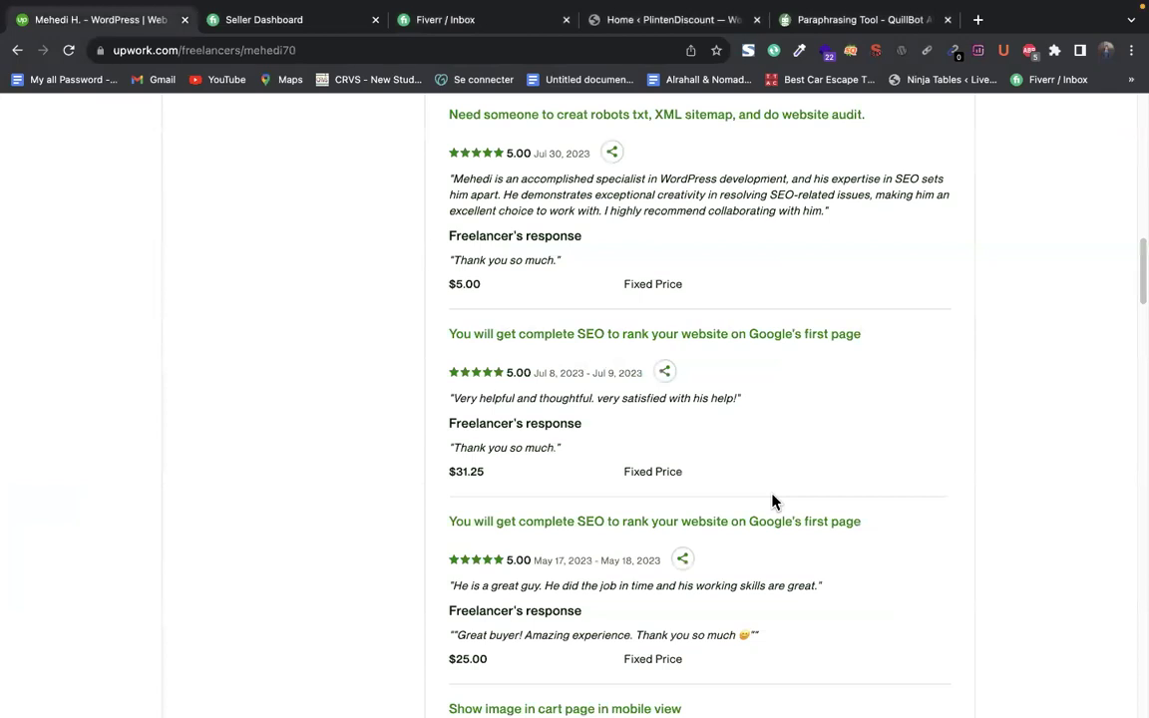
scroll(773, 501, down, 10)
scroll(766, 491, up, 4)
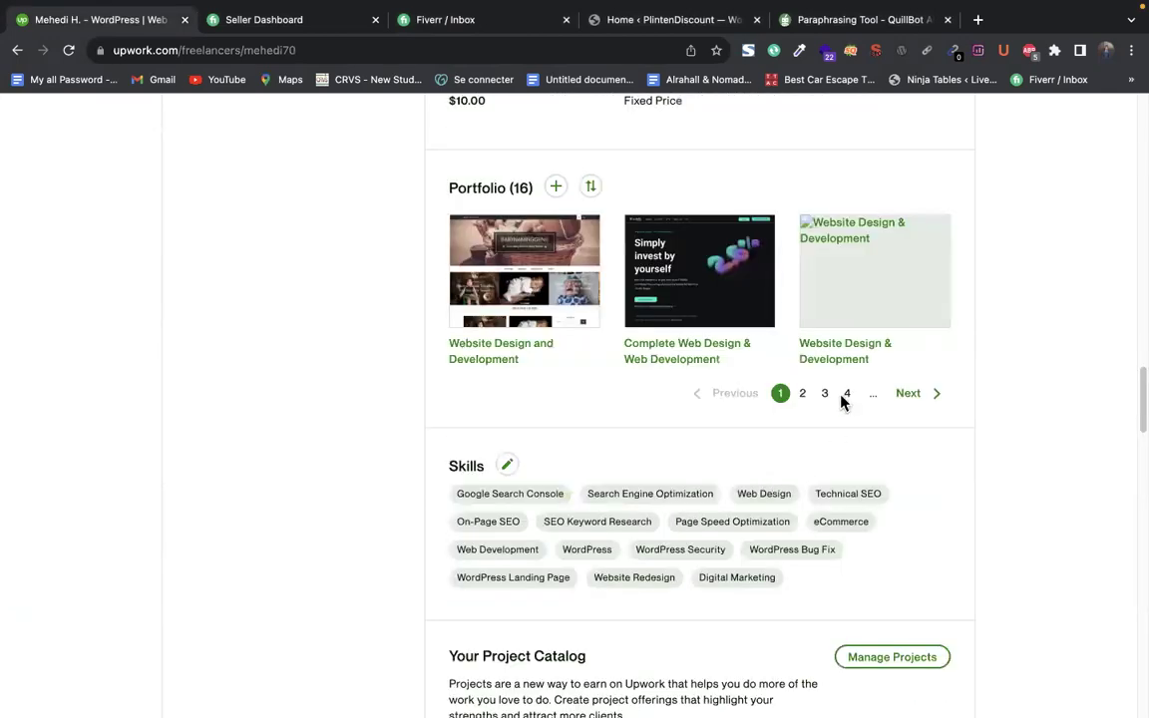
click(557, 188)
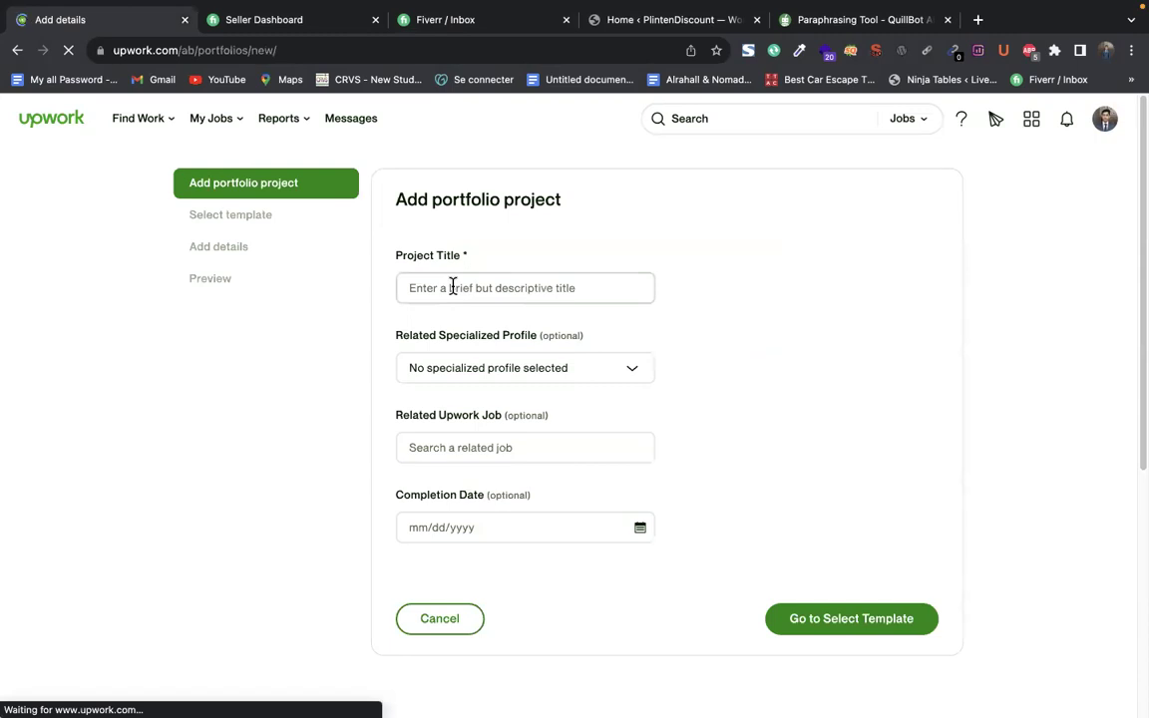
Enter "Web Design & Development" as the portfolio project title
click(525, 287)
text(W)
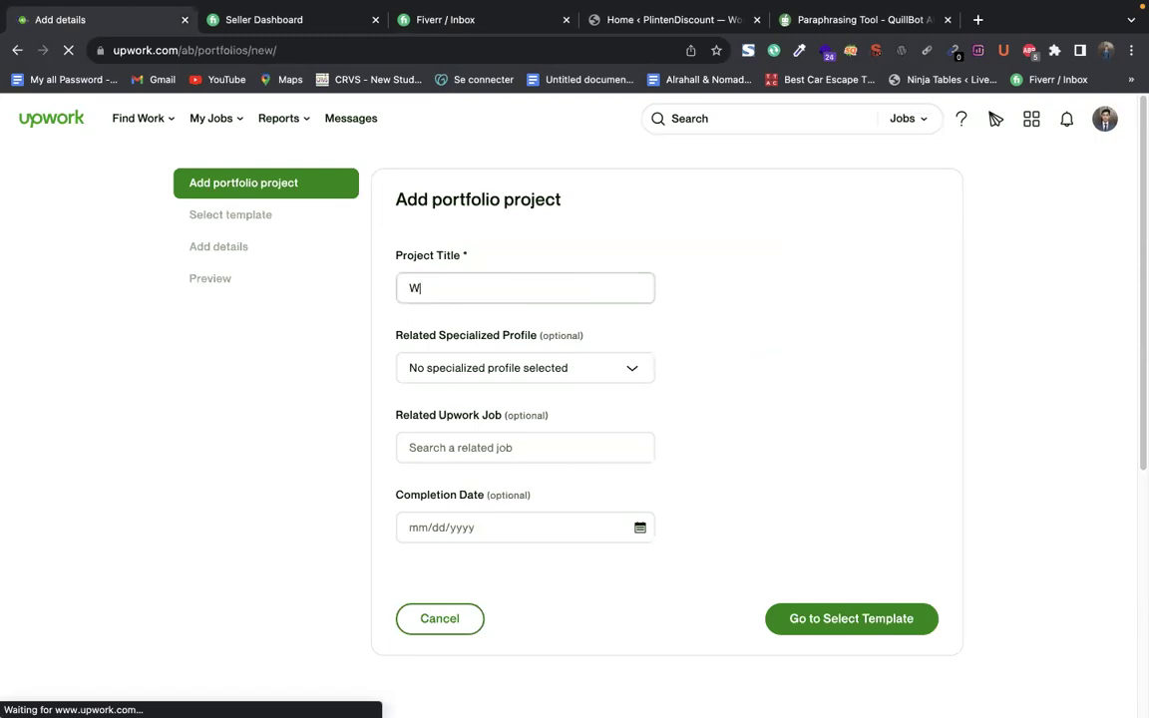
text(eb Design & Develo)
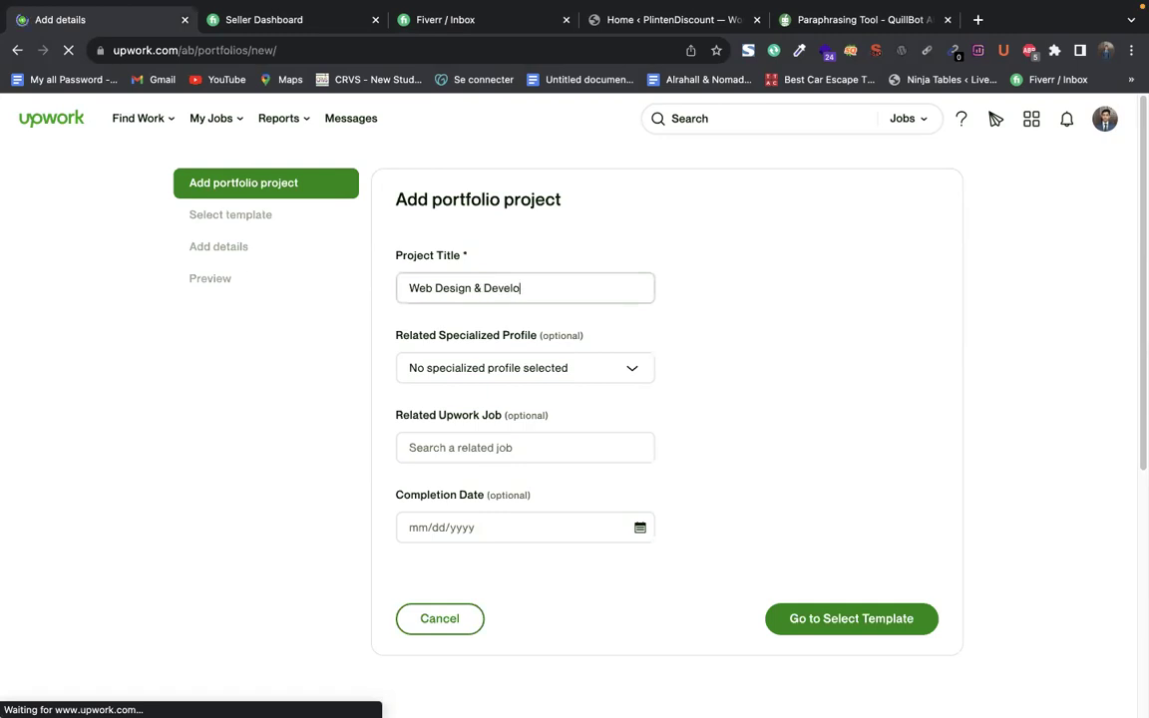
text(pment)
Try to set the related specialized profile to Web Design and continue to the template selection
click(558, 369)
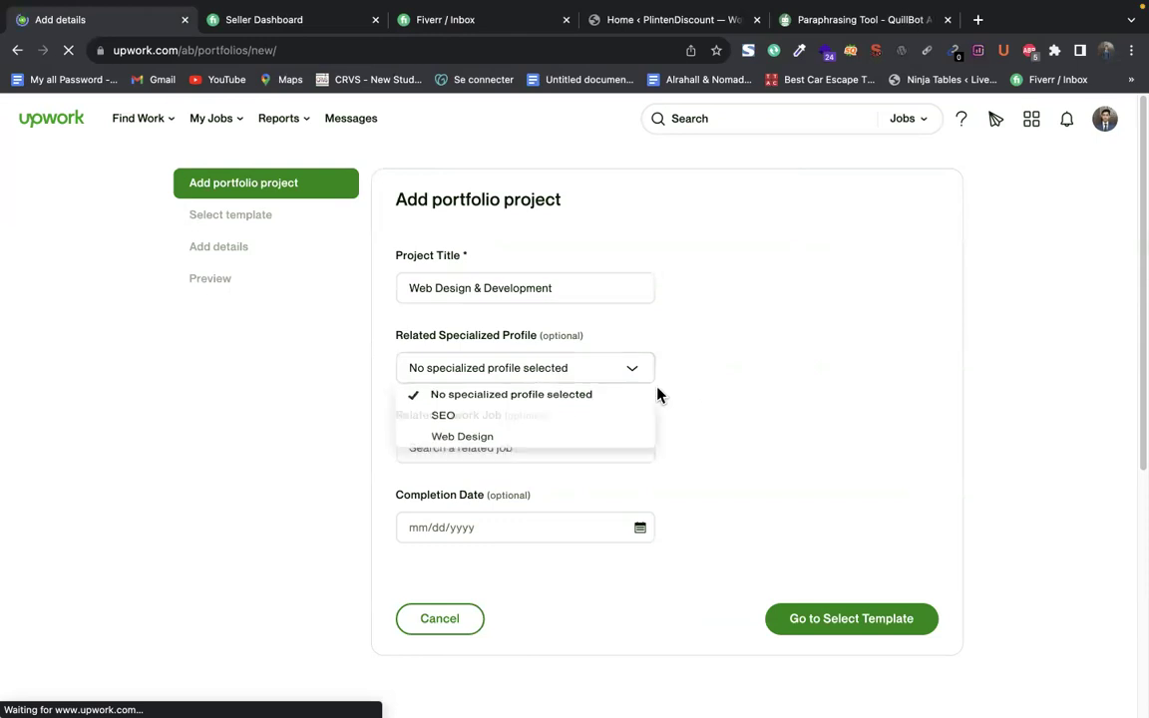
click(478, 443)
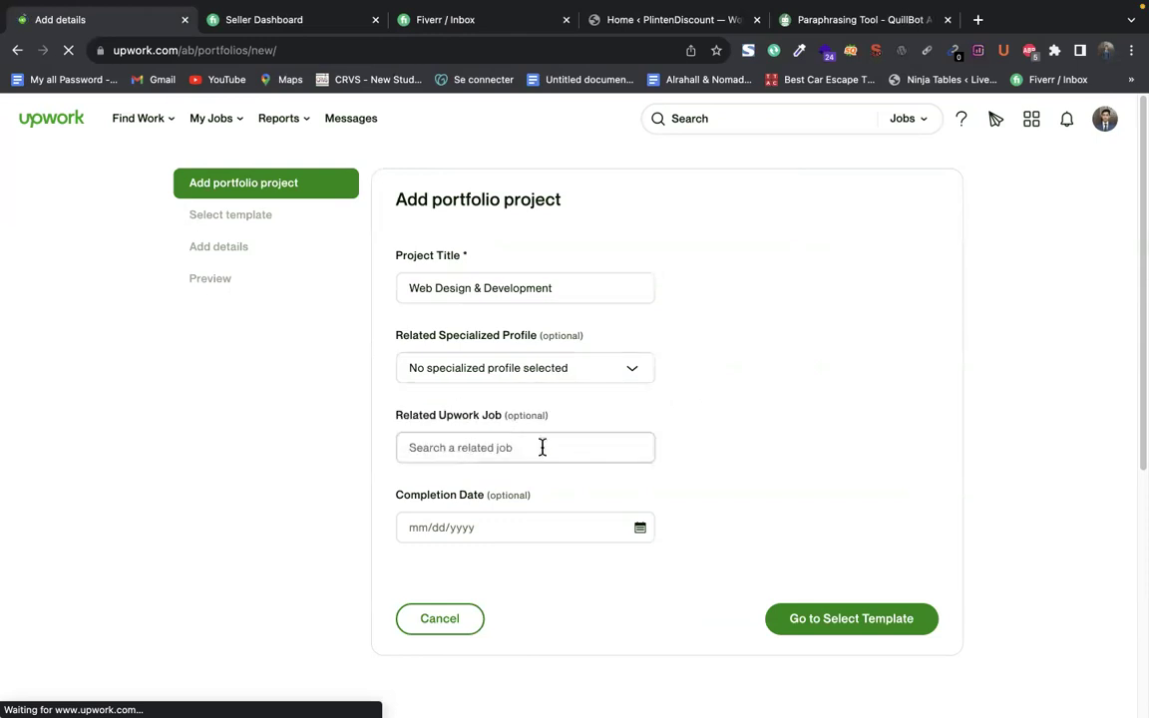
click(513, 456)
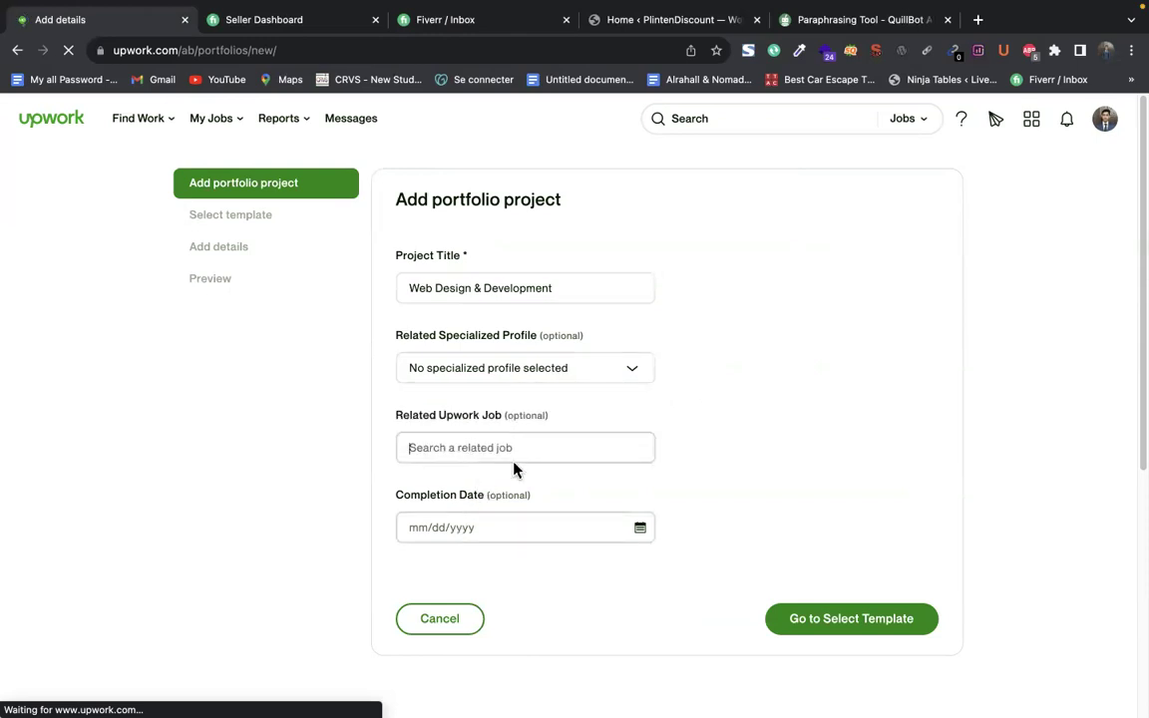
click(451, 534)
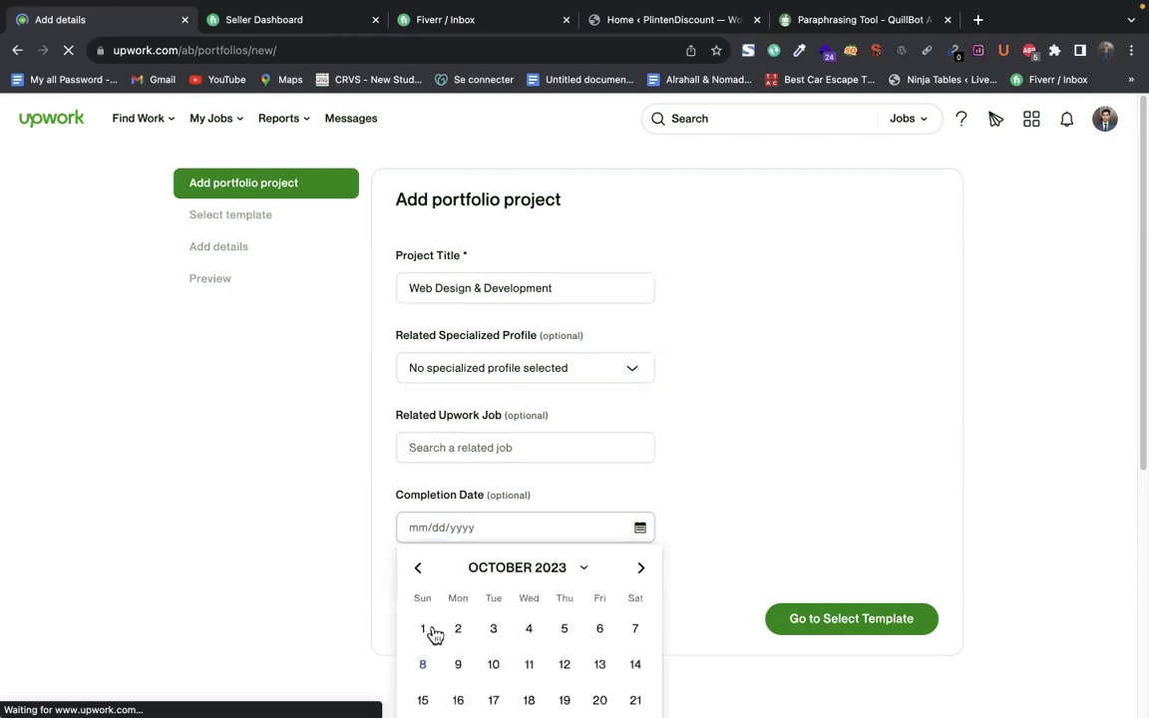
click(816, 620)
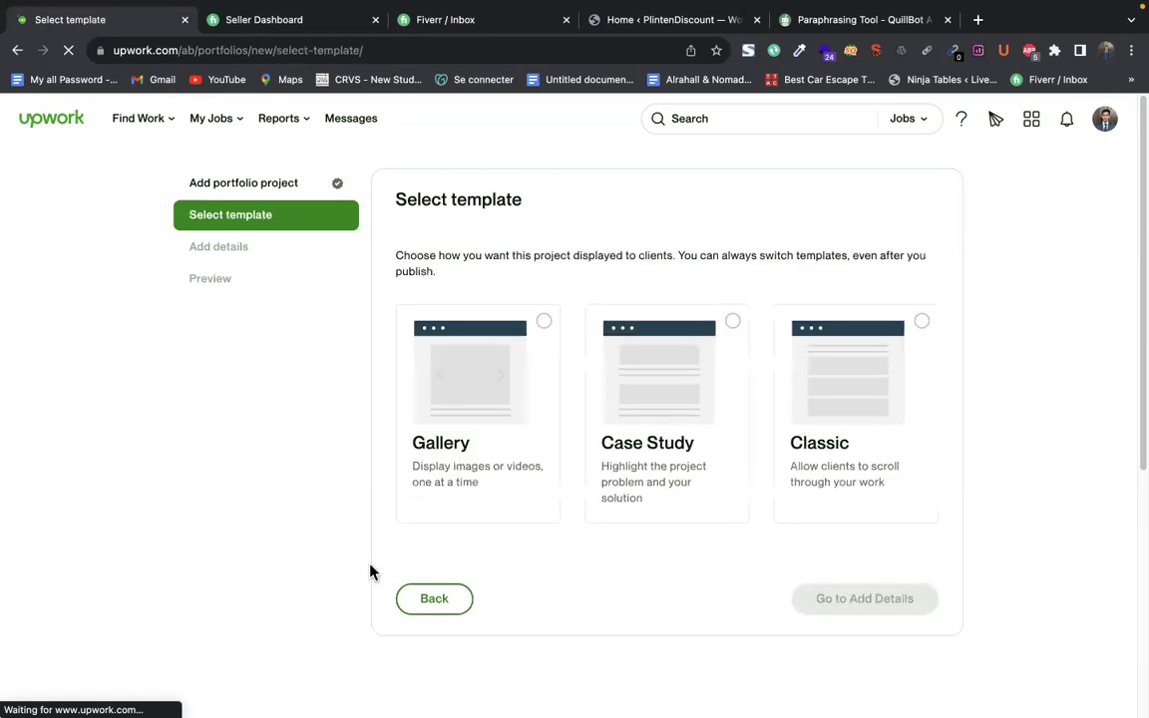
Compare the Gallery and Classic templates and select Gallery for the portfolio project
click(454, 395)
click(813, 404)
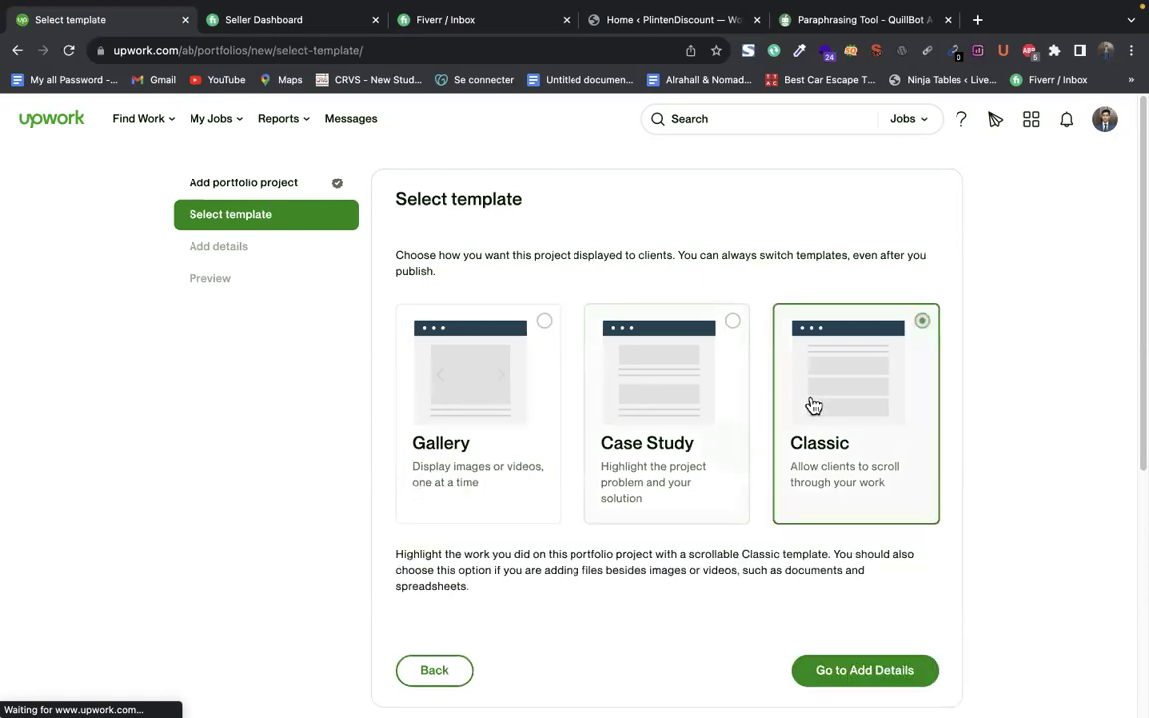
click(510, 408)
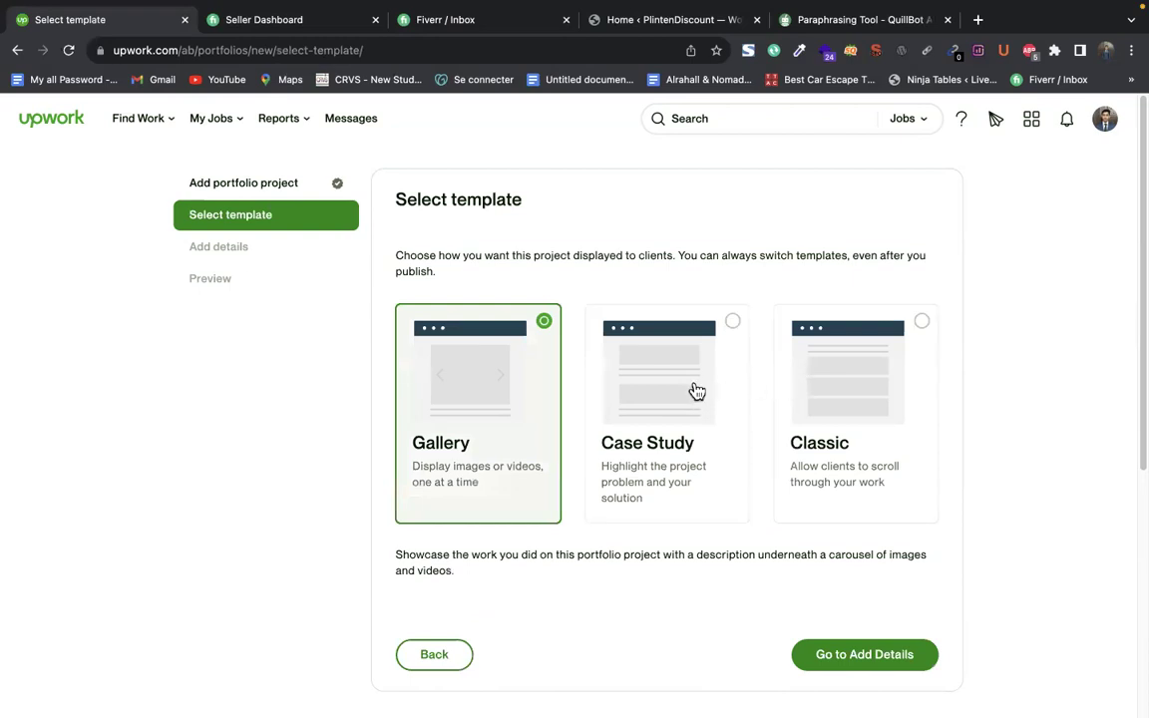
Compare the Case Study and Classic templates, choose Classic for the portfolio project and continue to adding details
click(848, 389)
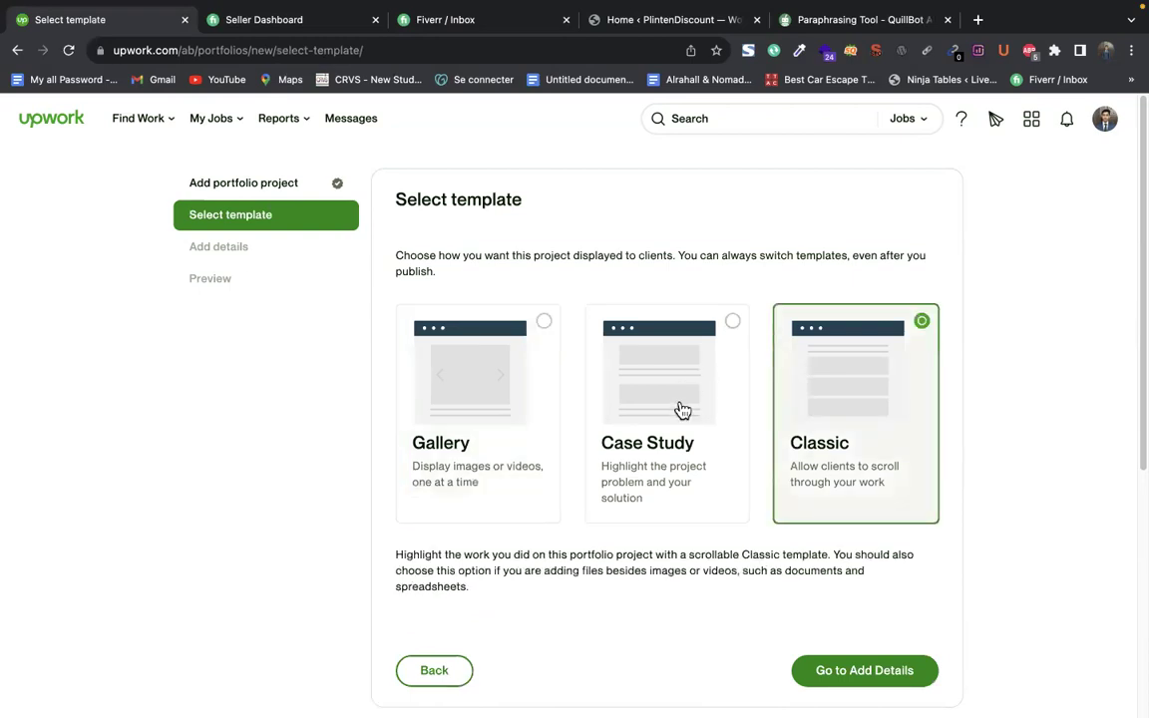
click(683, 411)
click(828, 393)
click(806, 663)
Try to upload "FireShot Capture 001 - Home - Organic Store - websitedemos.net.png" from the Downloads folder as a project file
scroll(574, 454, down, 5)
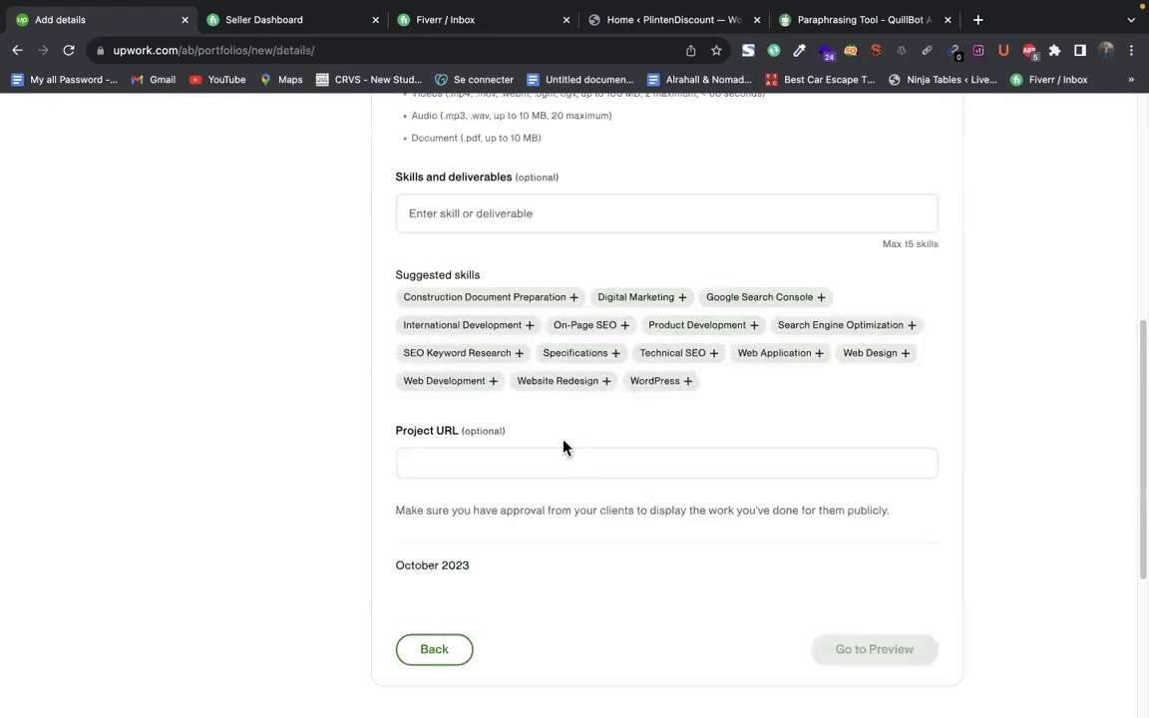
scroll(531, 508, up, 5)
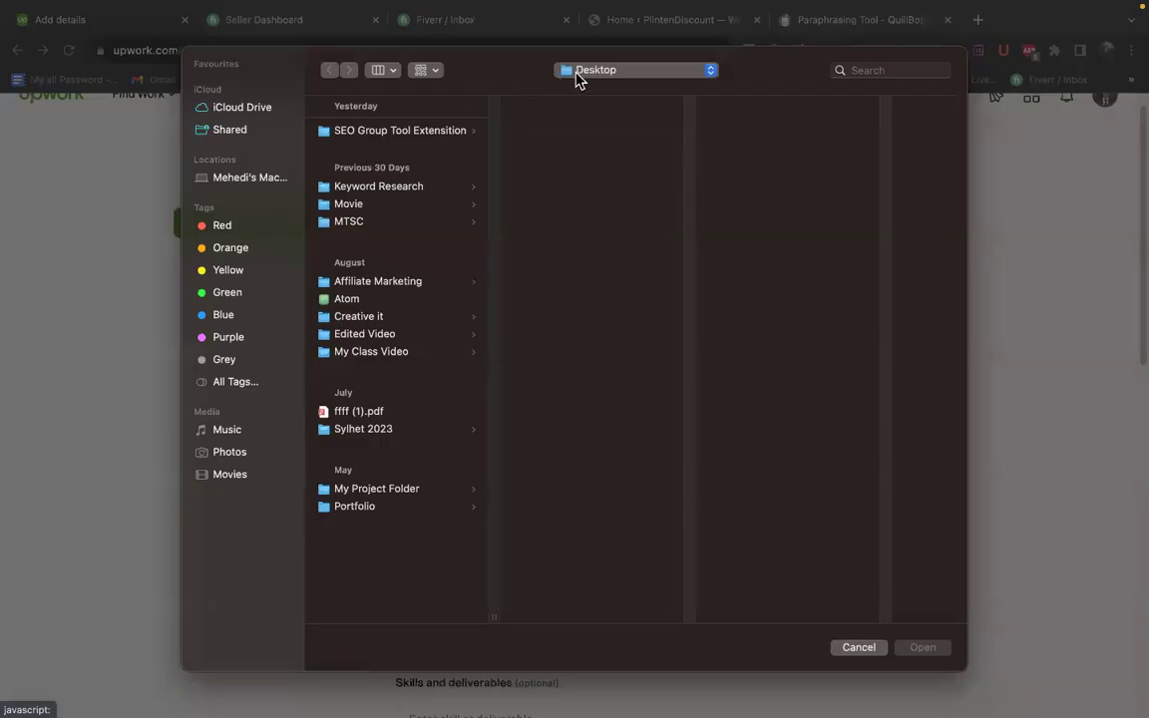
click(613, 71)
click(615, 88)
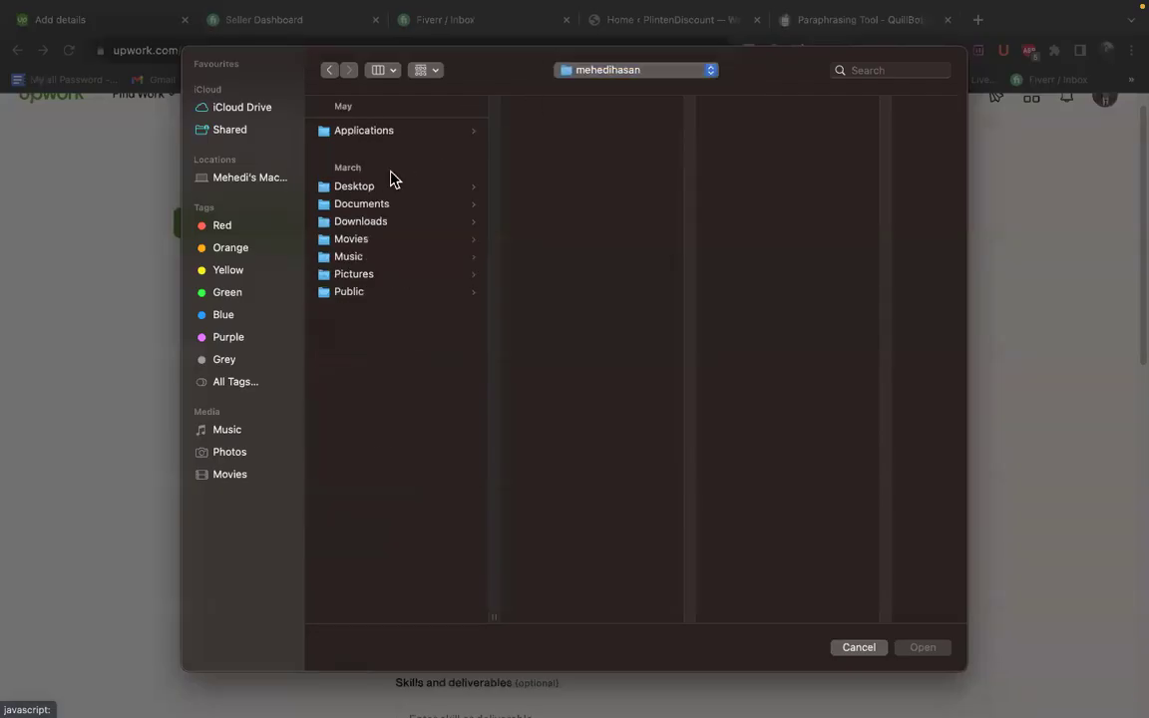
click(369, 222)
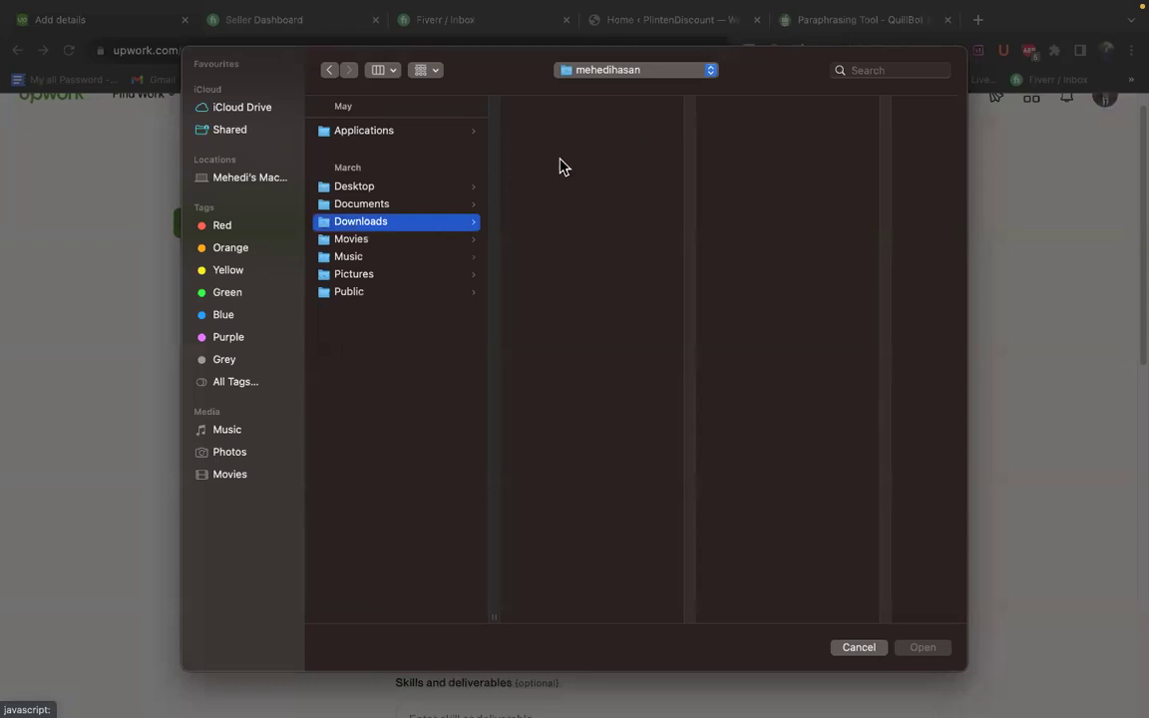
click(575, 146)
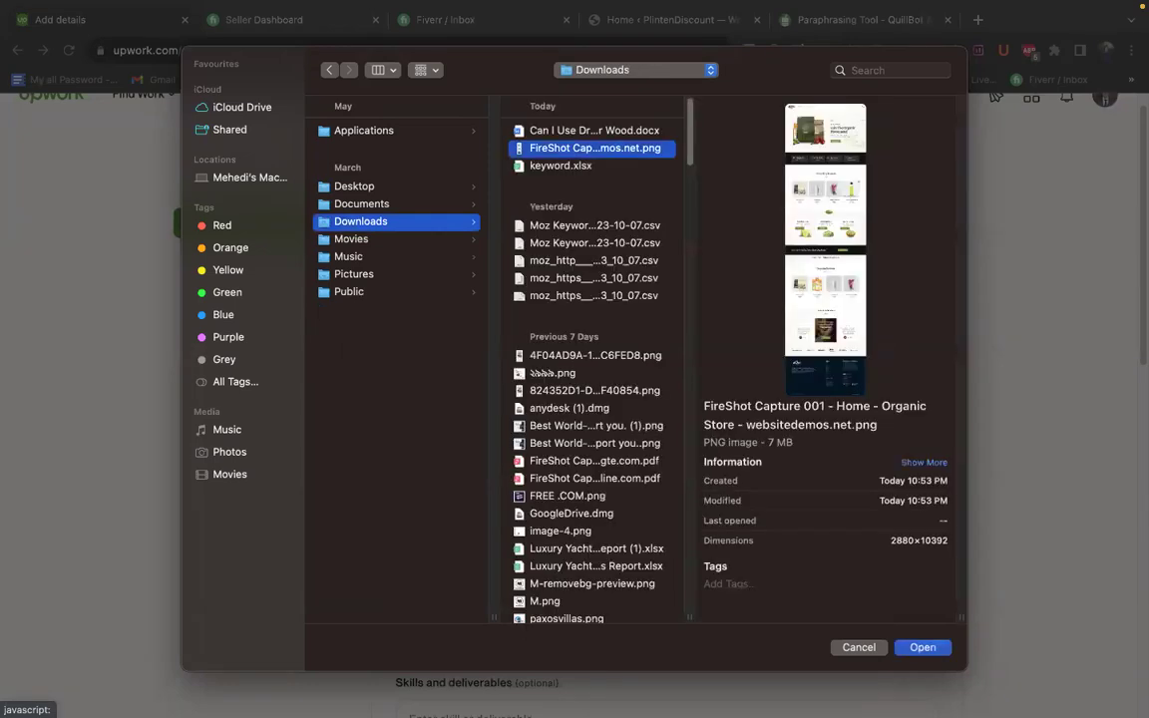
click(922, 649)
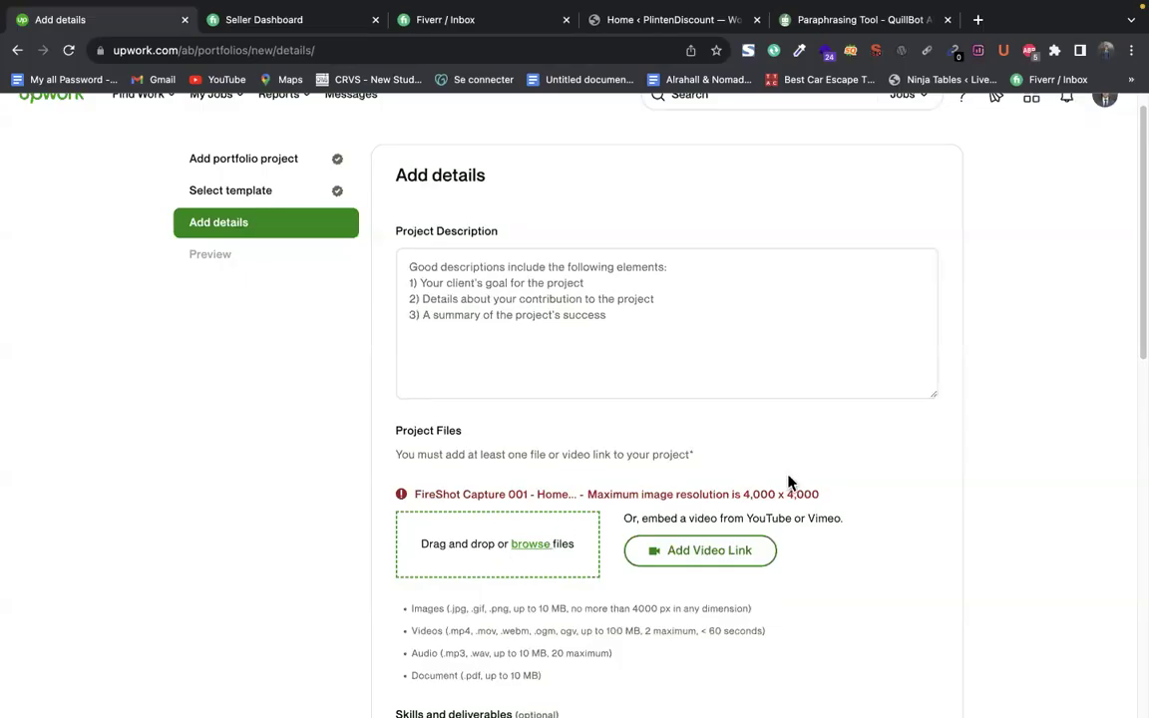
drag(589, 495, 1075, 456)
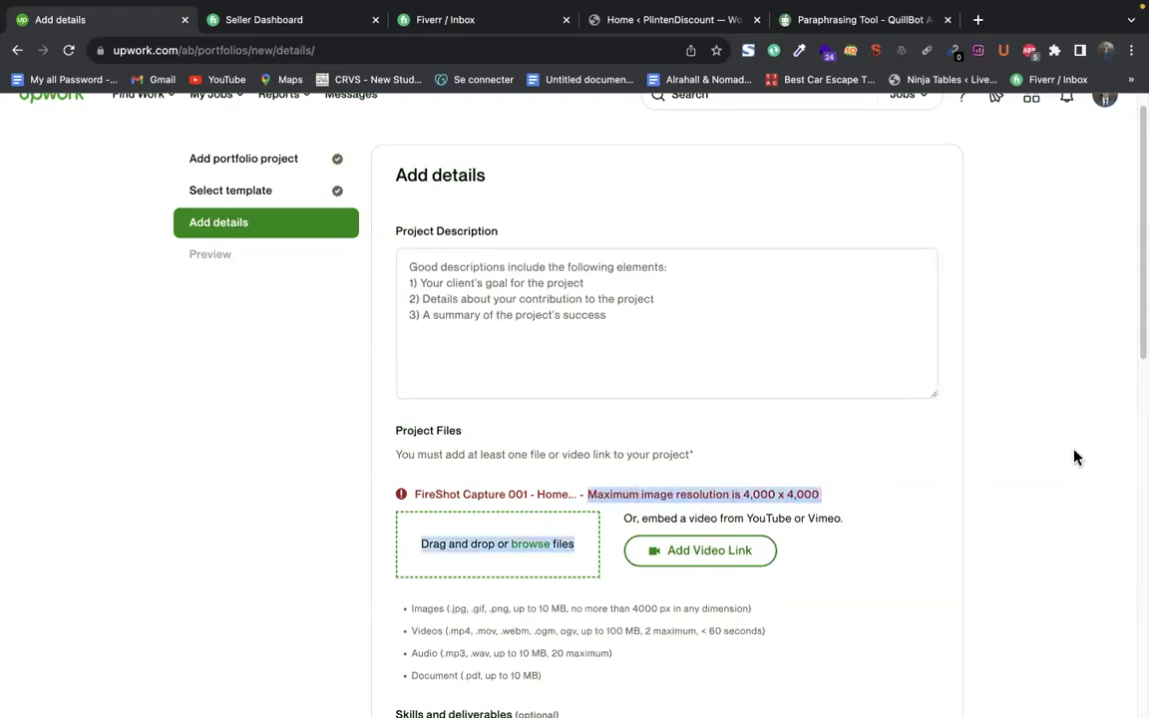